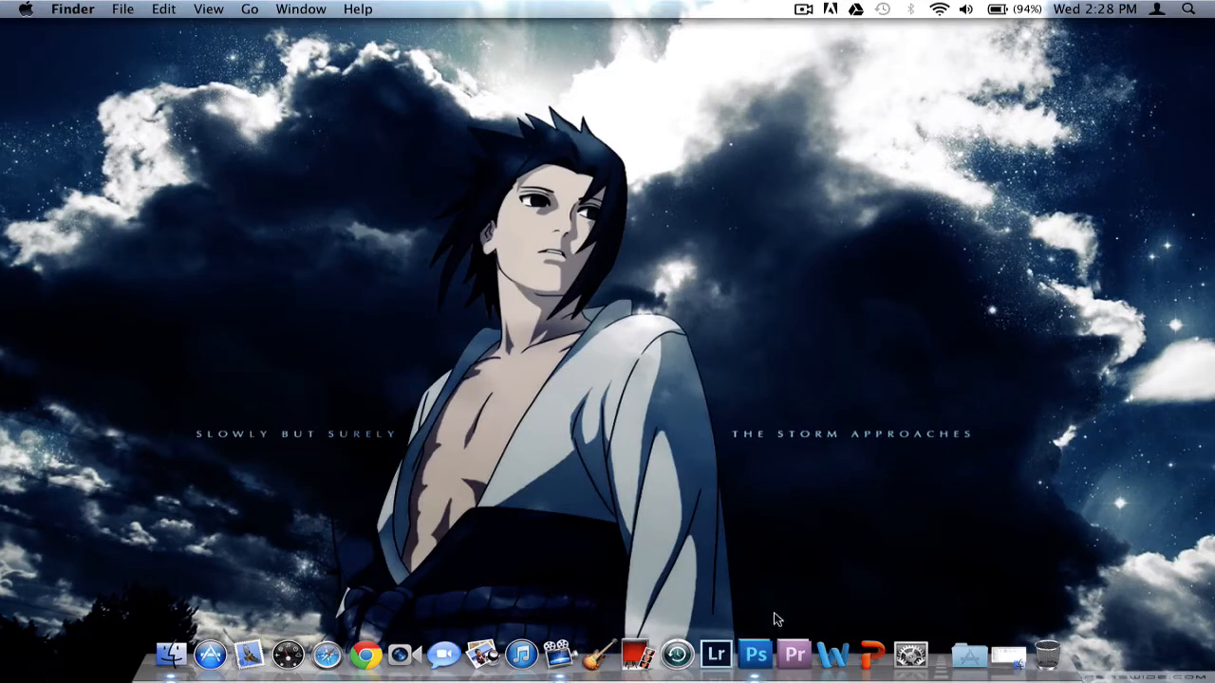
Switch to Photoshop with the typography.psd document and activate the Move tool.
click(756, 650)
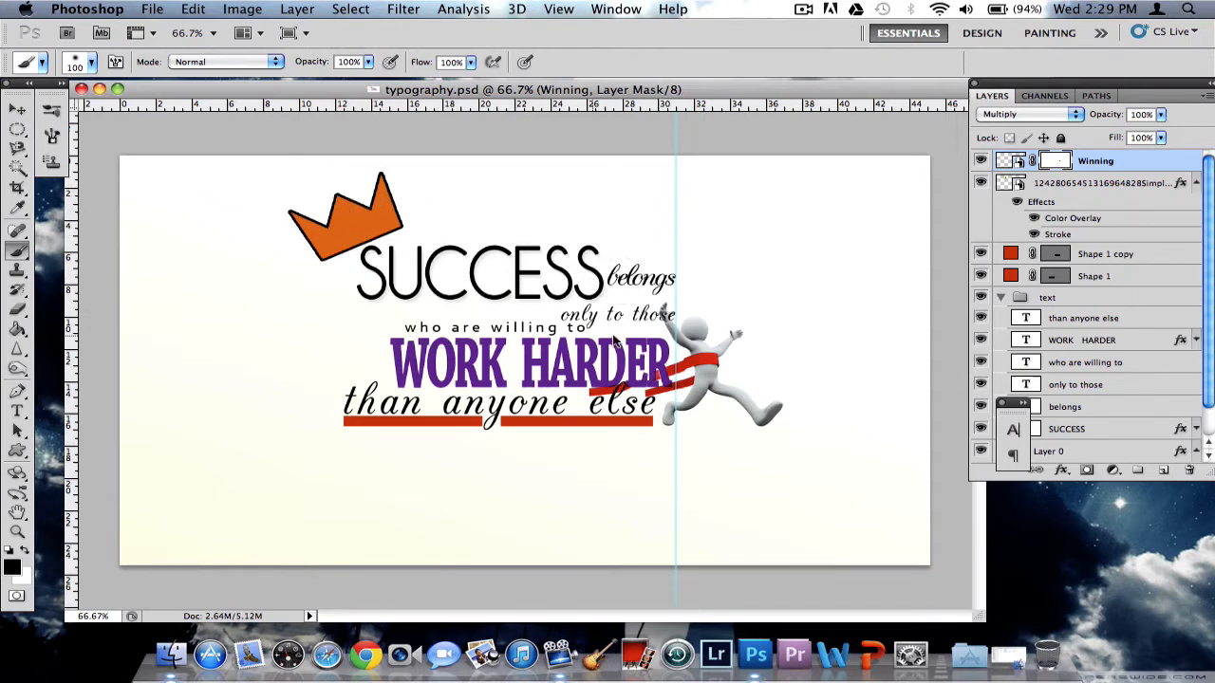
click(727, 351)
click(17, 129)
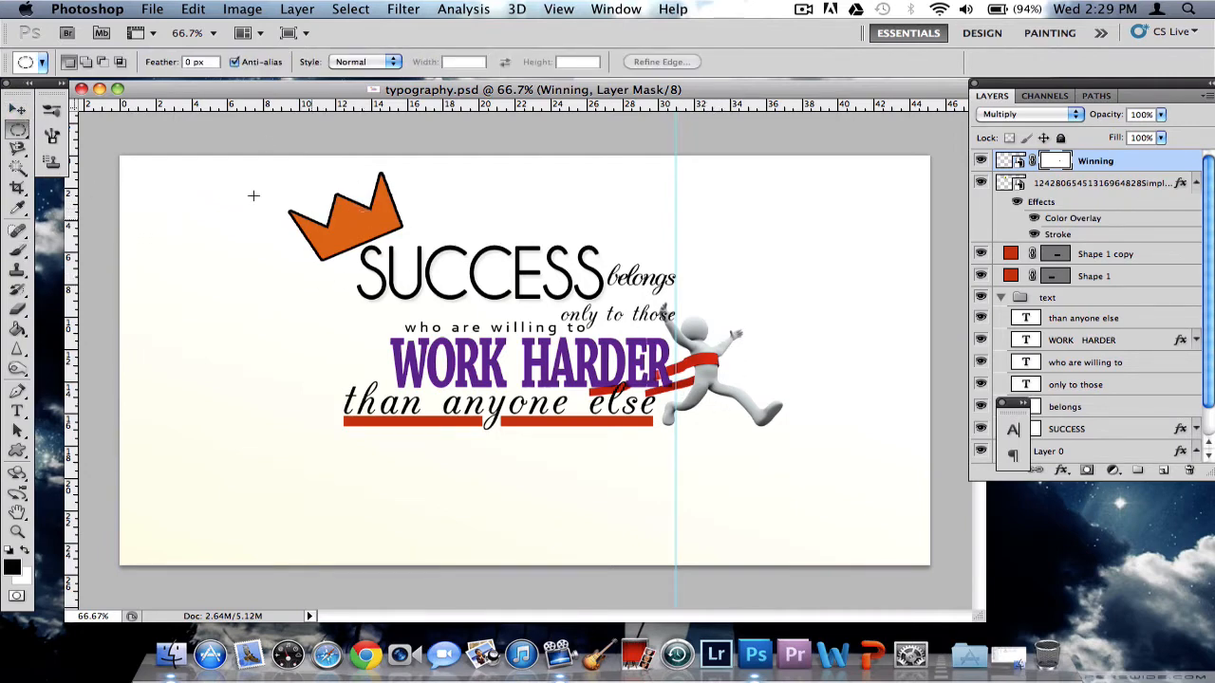
click(17, 107)
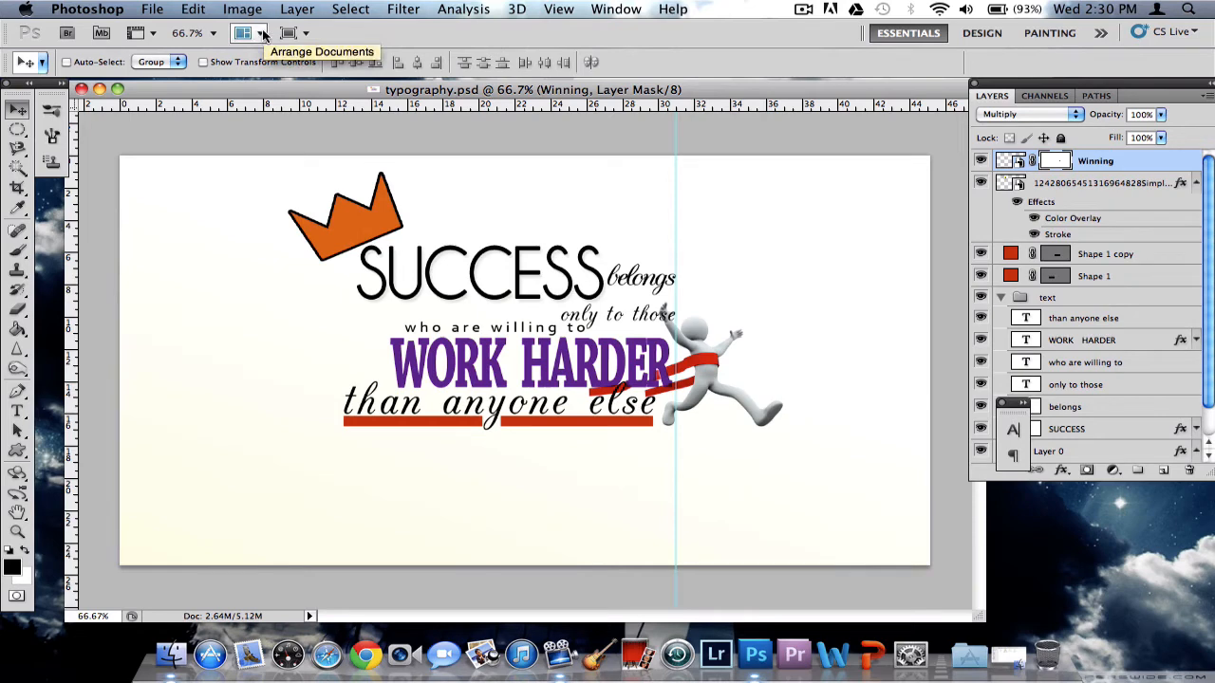
Create a new blank document 1280 pixels wide and 720 pixels high.
click(154, 12)
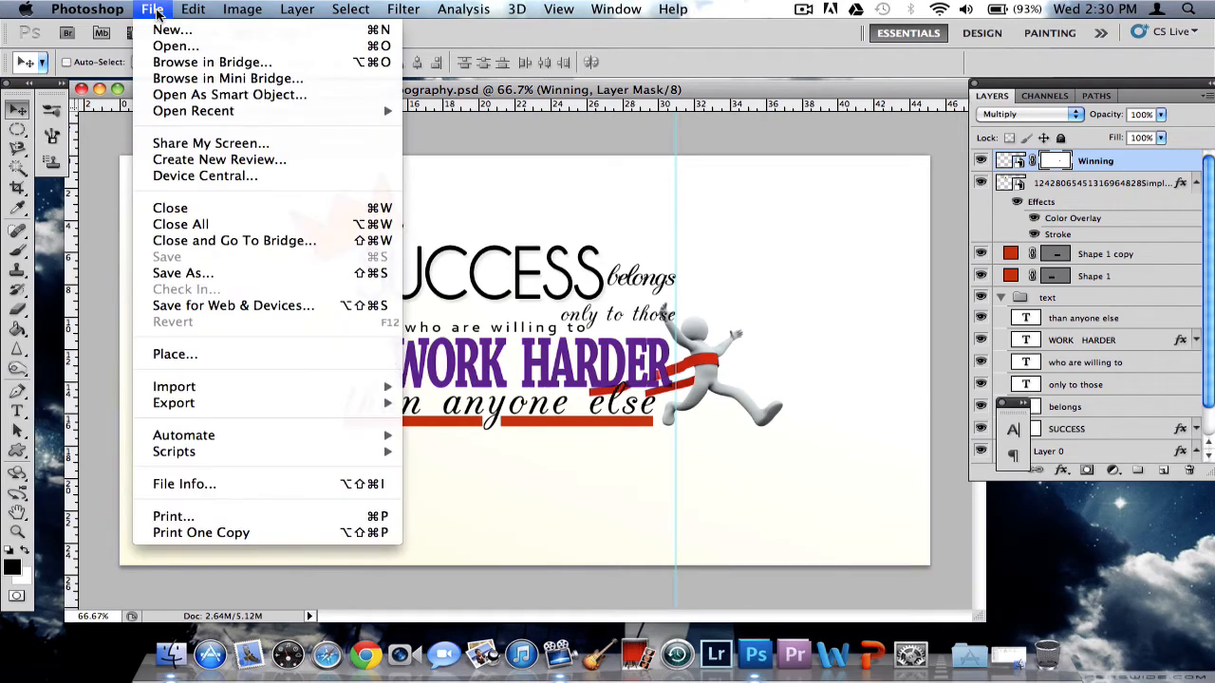
click(171, 32)
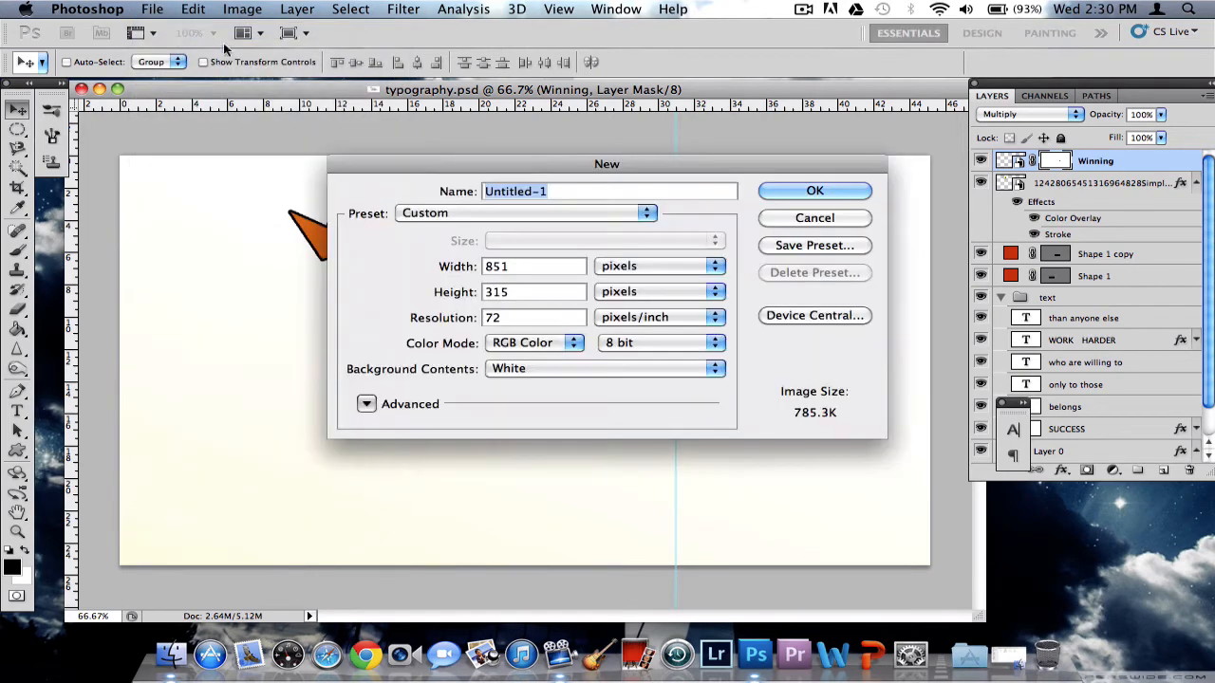
key(Tab)
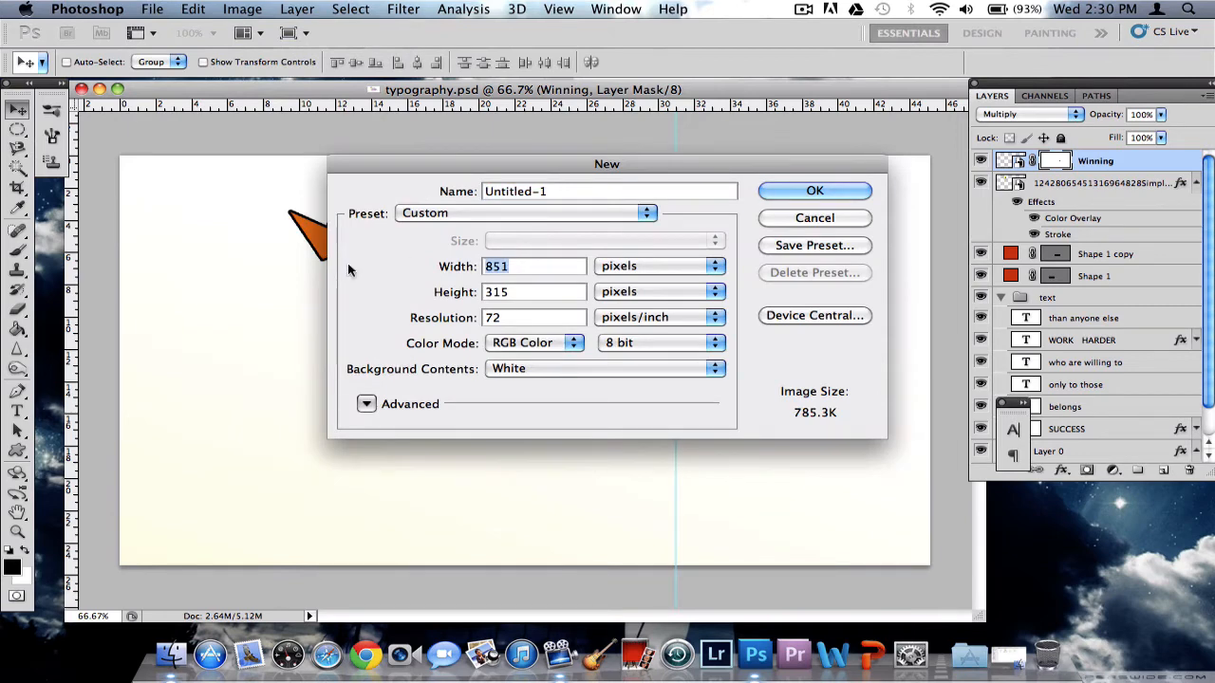
text(1280)
key(Tab)
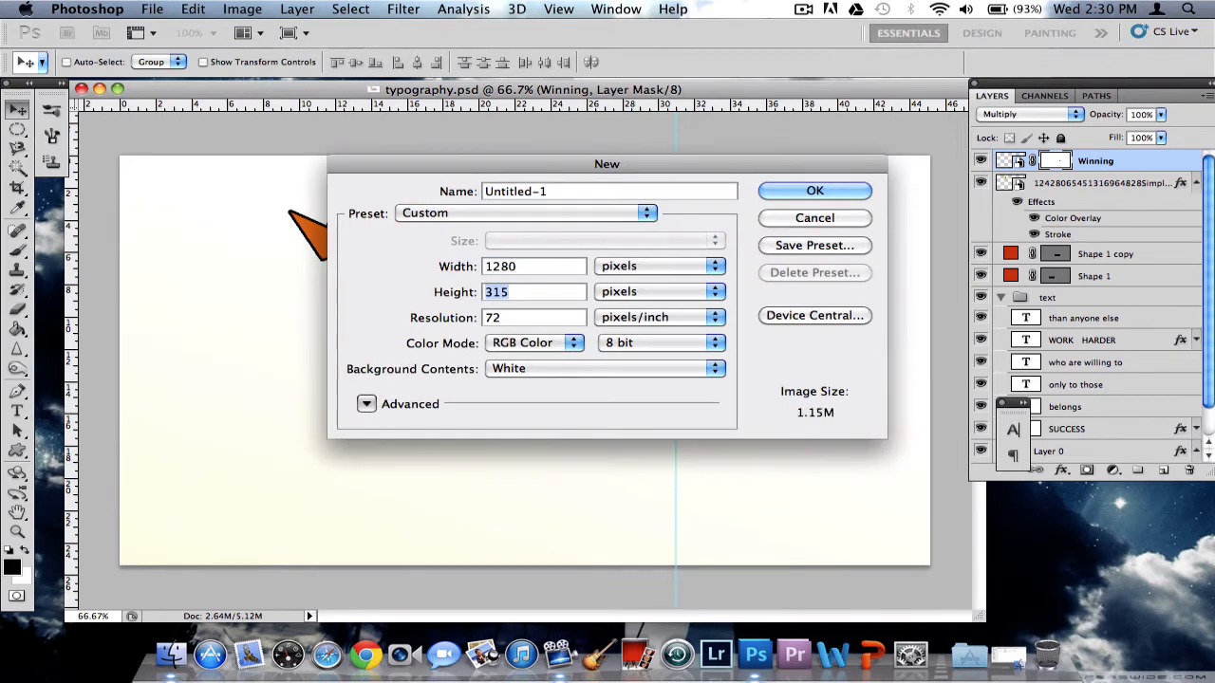
text(720)
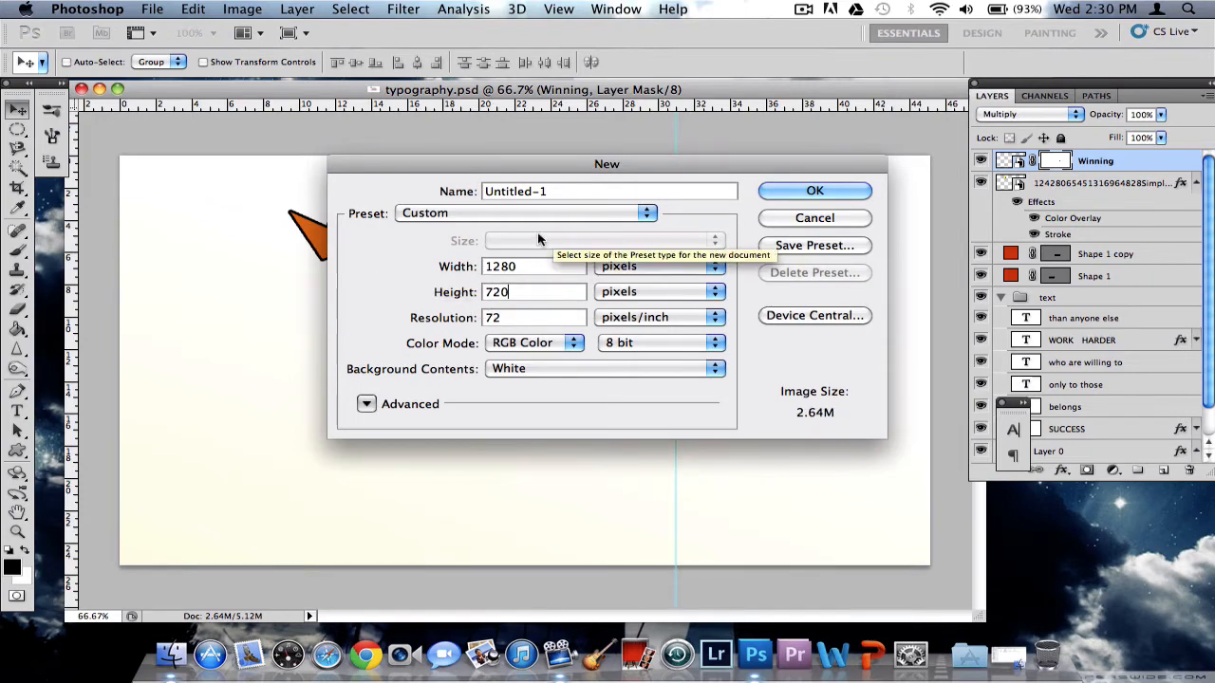
key(Return)
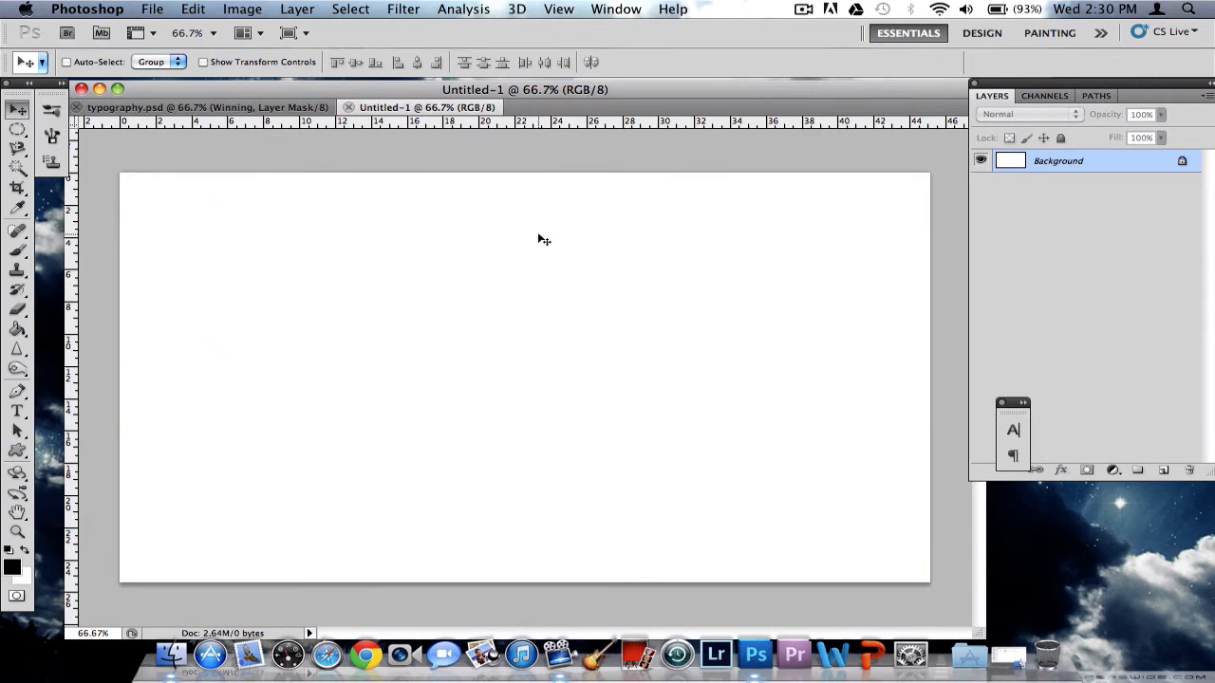
Convert the locked background into the regular layer Layer 0 and enable a Gradient Overlay on it.
double_click(1185, 165)
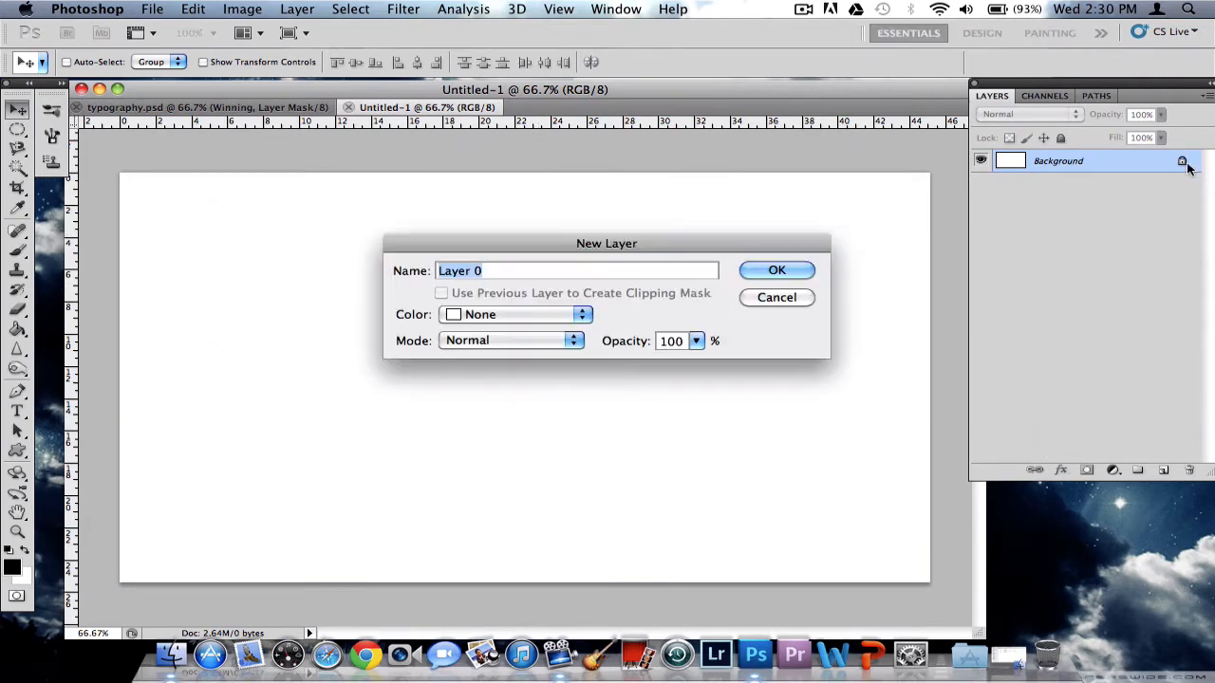
click(777, 272)
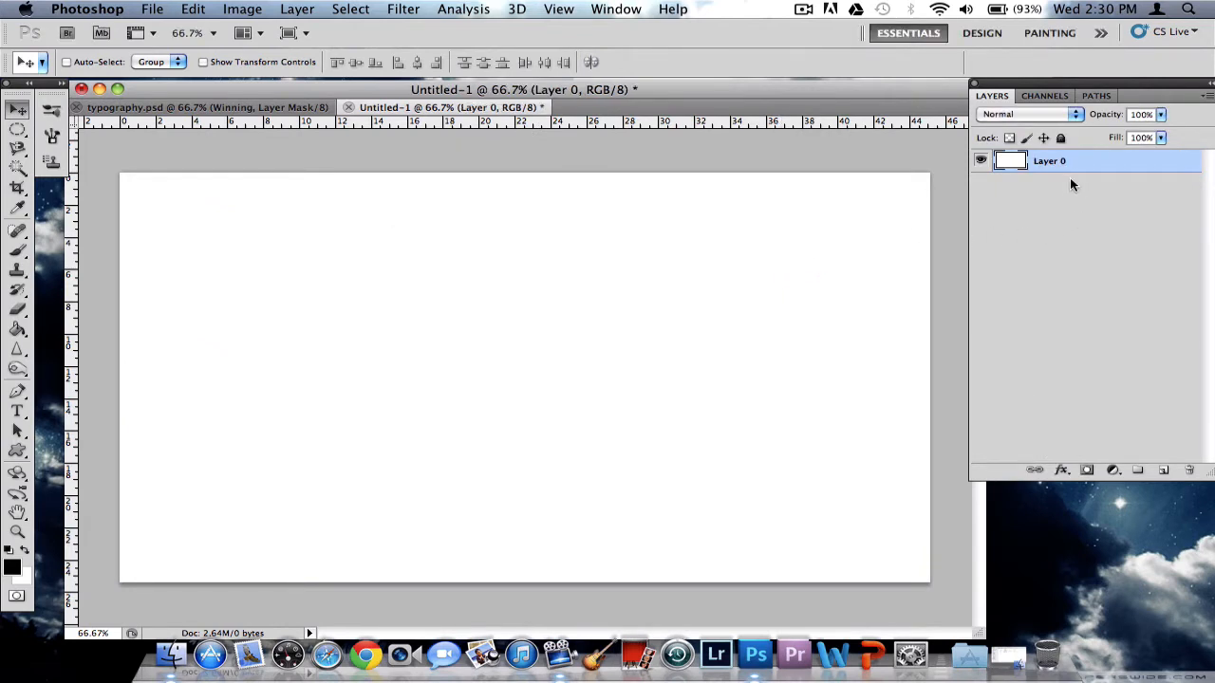
right_click(1061, 163)
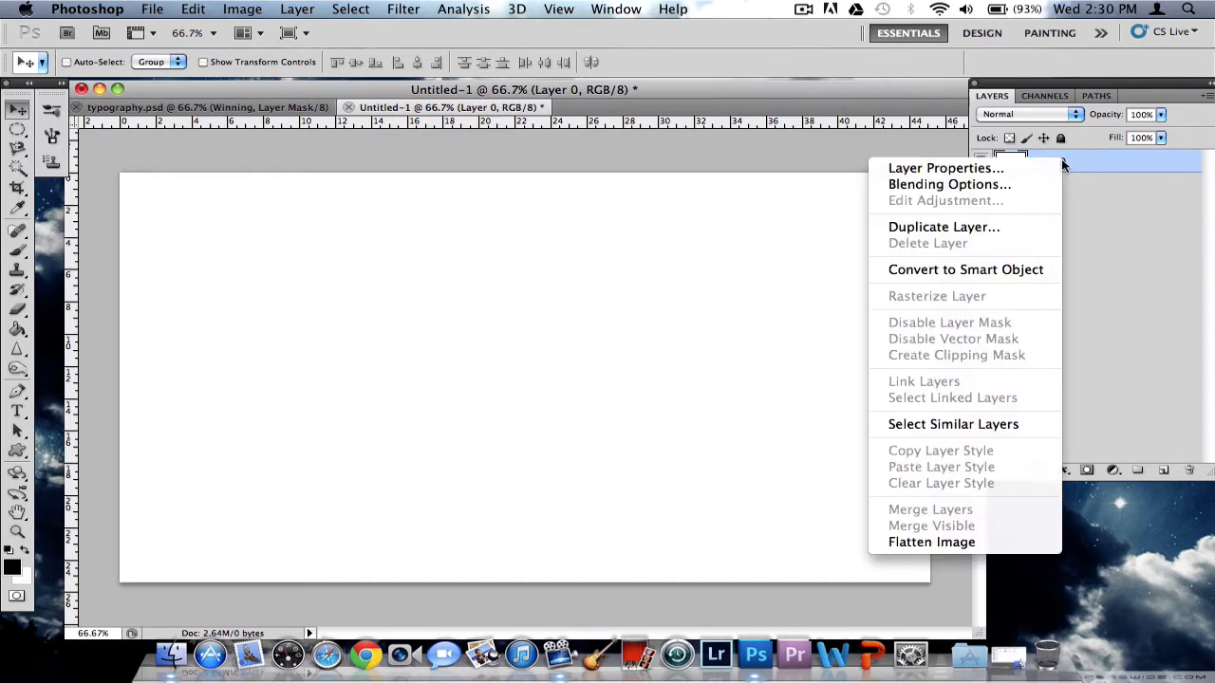
click(967, 187)
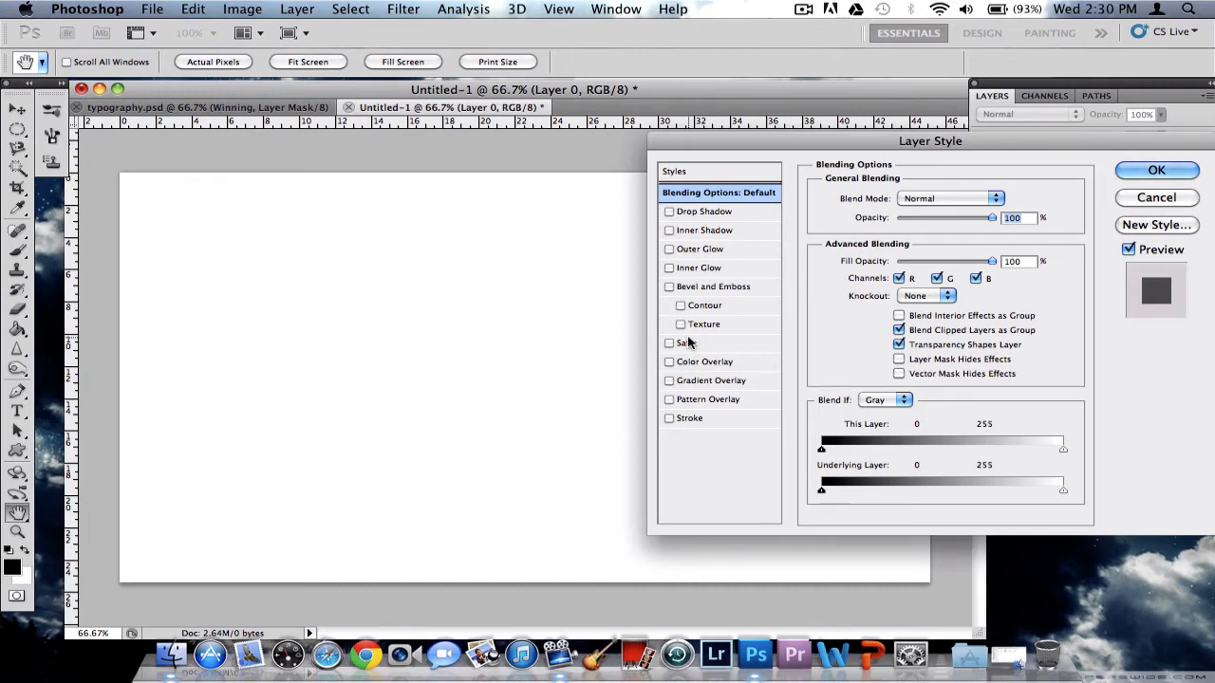
click(669, 381)
click(716, 381)
Recolour the black stop of the overlay gradient to a pale yellow, keeping the other stop white.
click(892, 235)
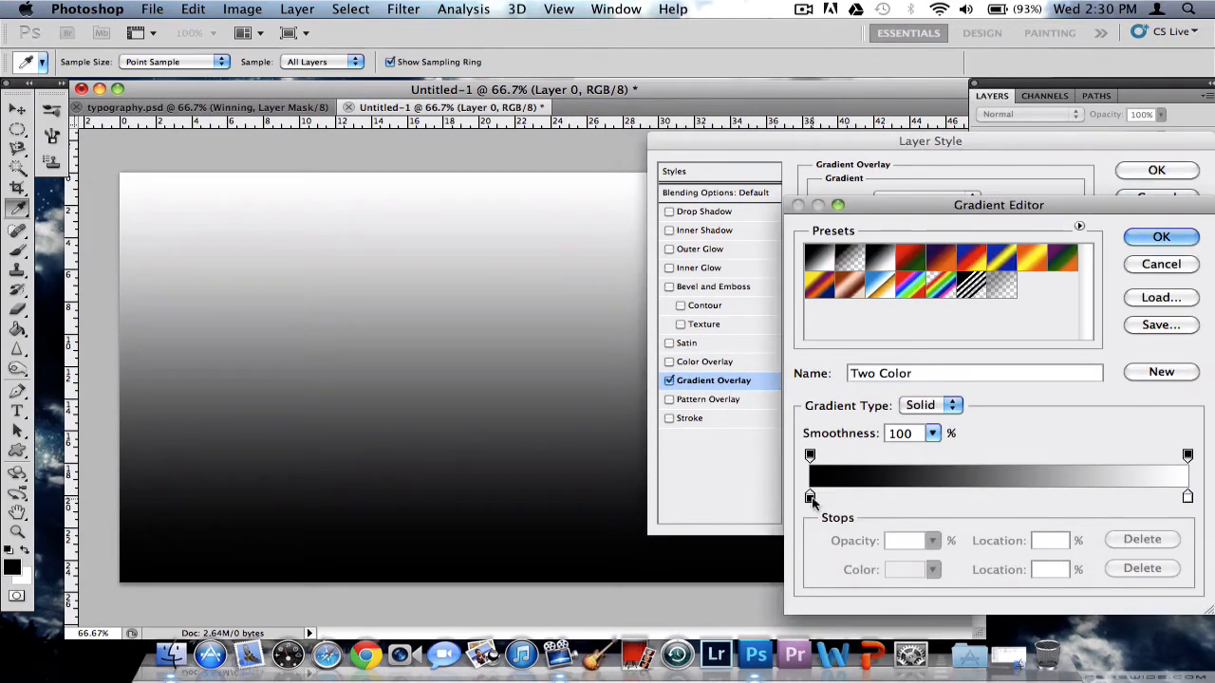
double_click(811, 498)
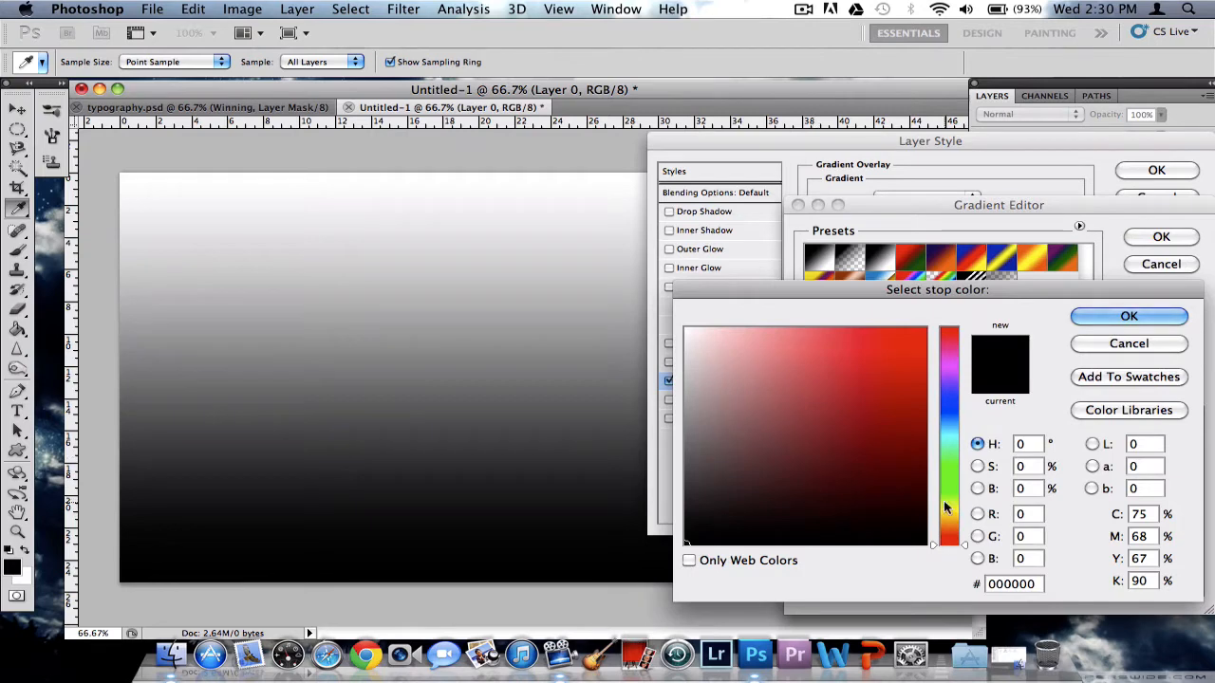
click(951, 510)
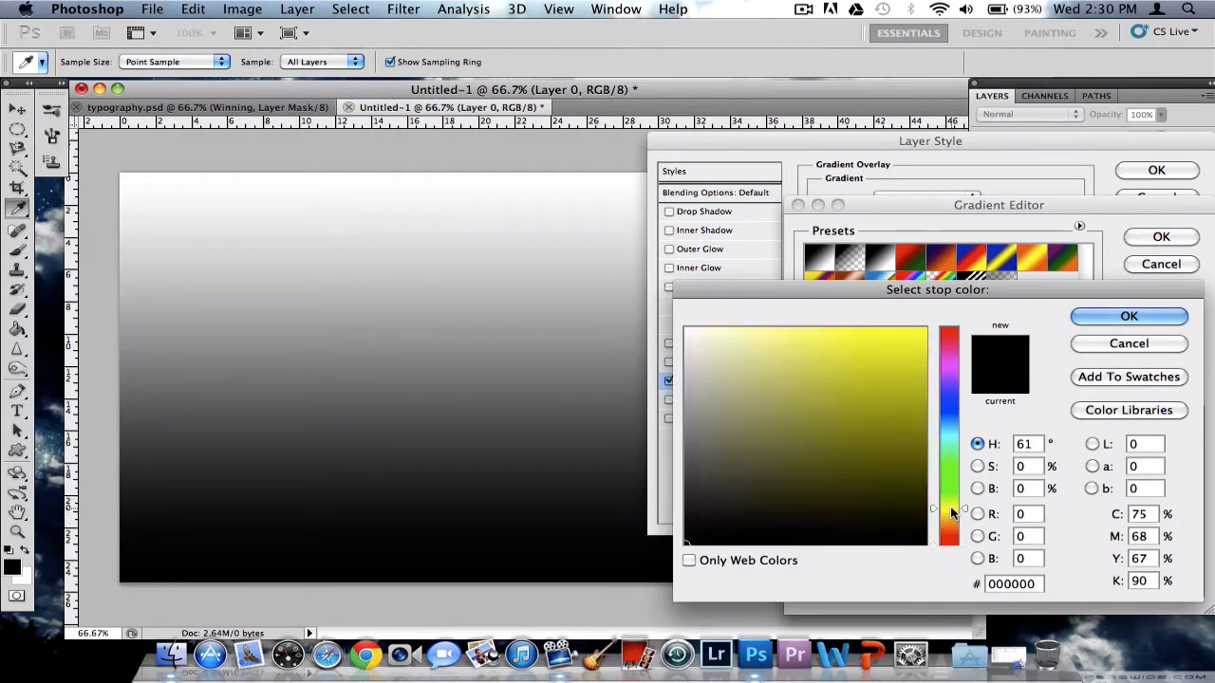
drag(952, 513, 952, 510)
drag(795, 339, 713, 328)
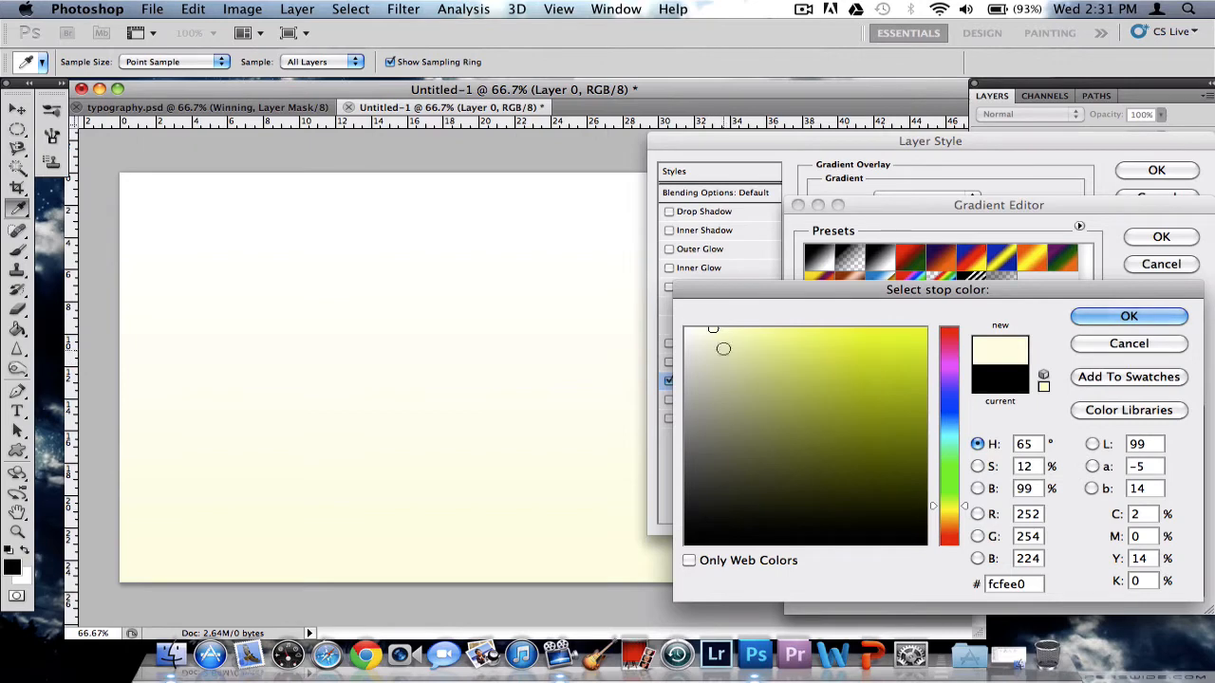
drag(719, 334, 721, 329)
click(1127, 315)
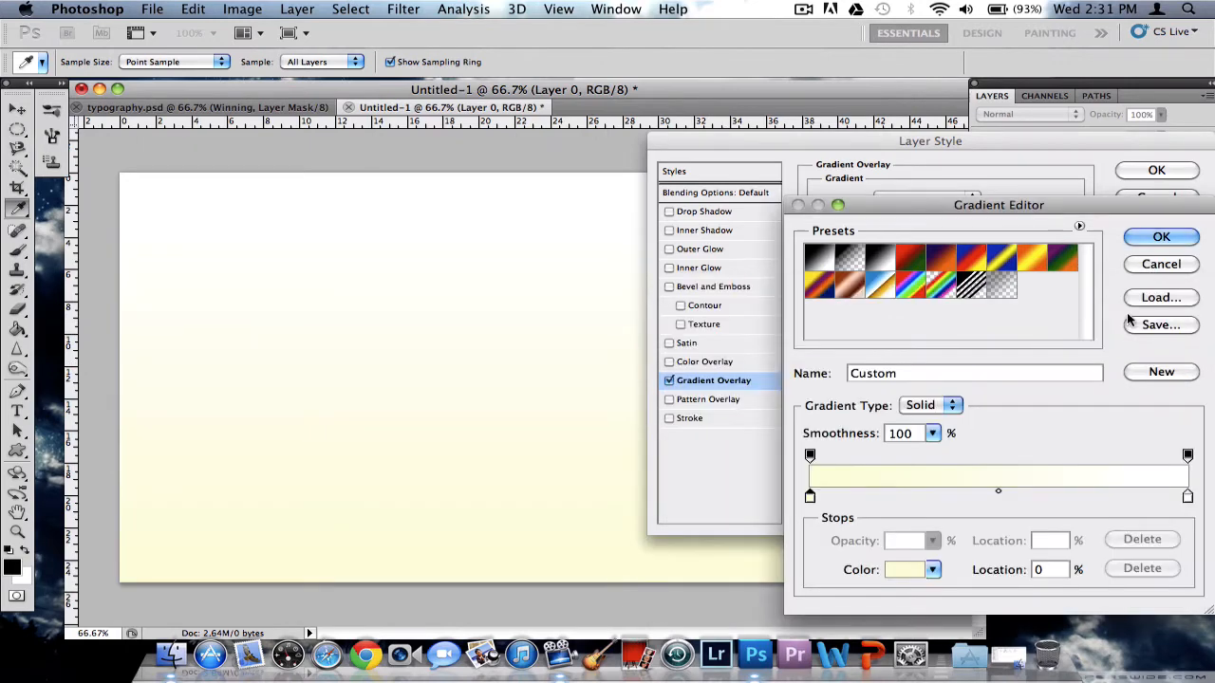
click(1161, 236)
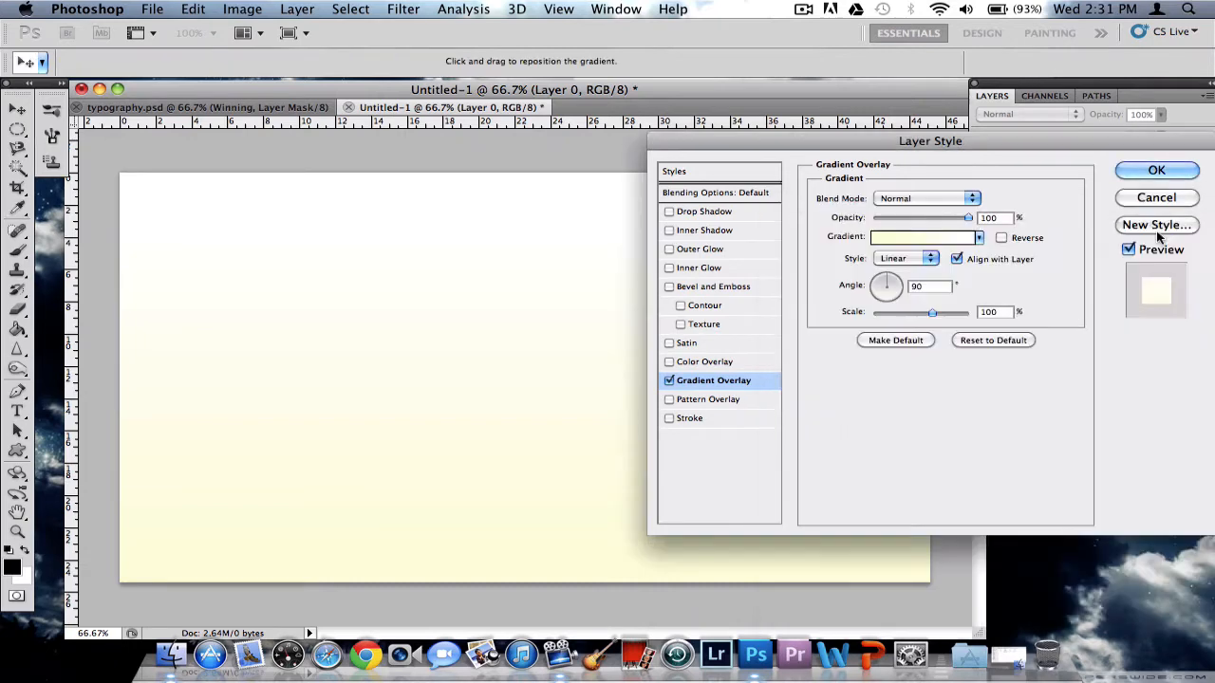
Tilt the gradient overlay diagonally, move its white stop to location 49%, and apply the layer style.
click(890, 283)
mouse_move(925, 311)
mouse_down()
mouse_move(886, 311)
mouse_move(931, 312)
mouse_up()
click(883, 237)
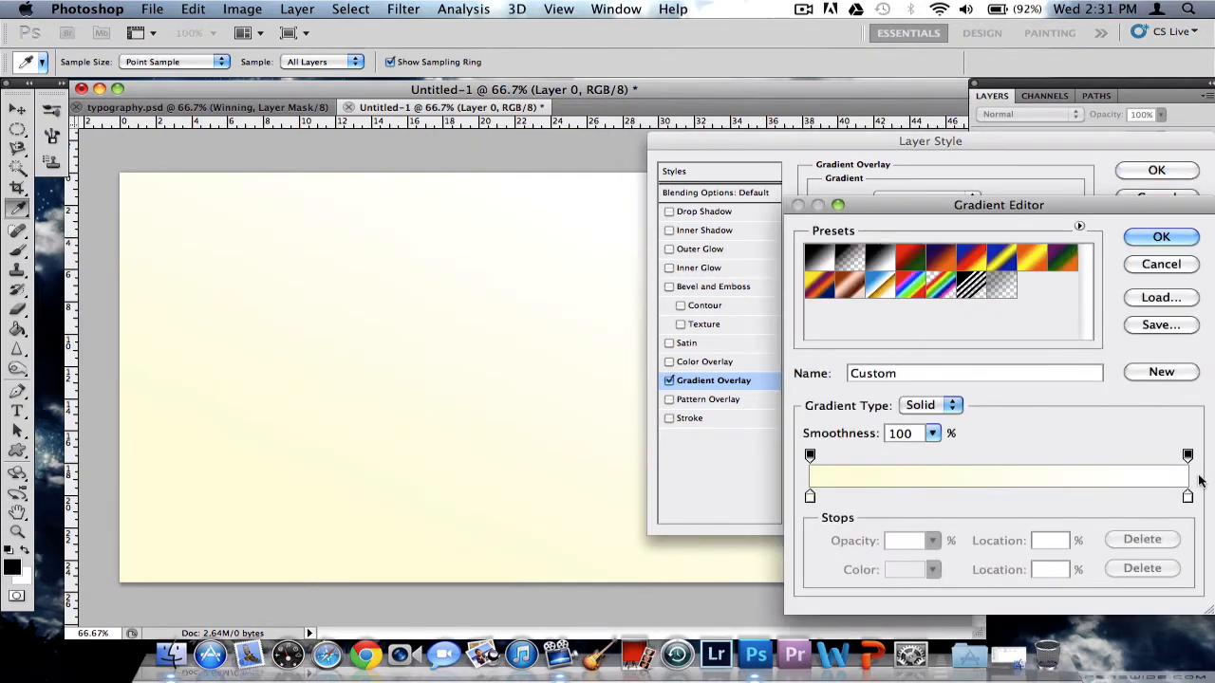
drag(1191, 499, 994, 499)
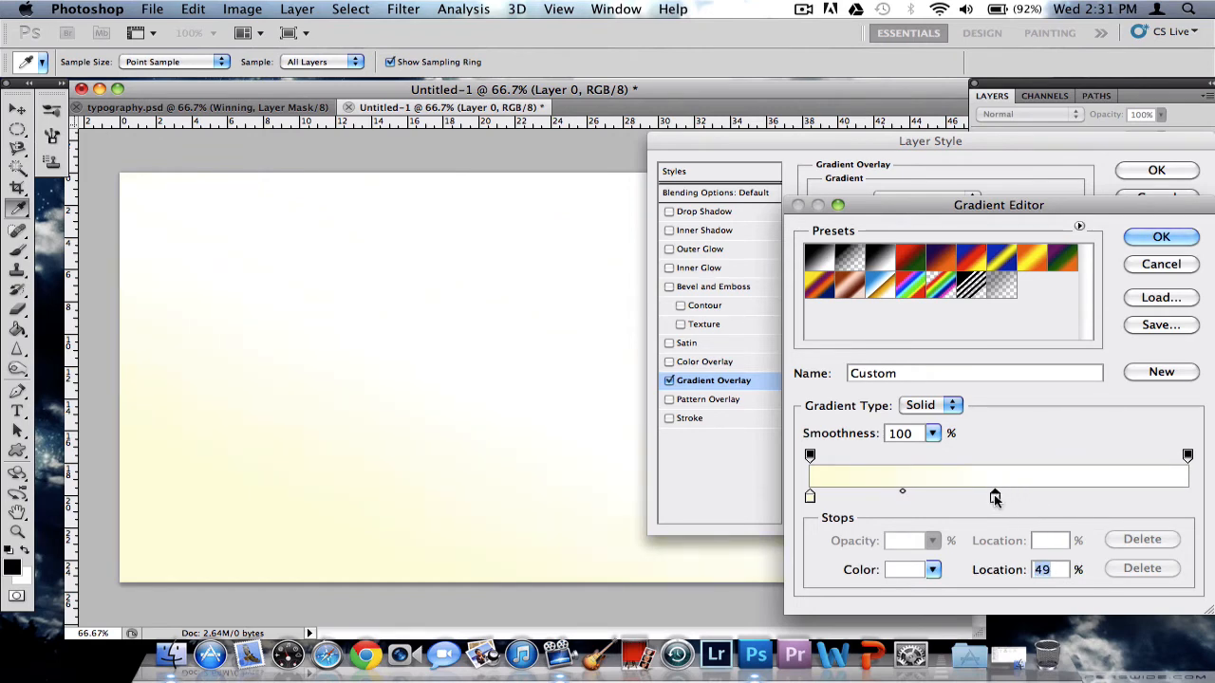
click(1160, 237)
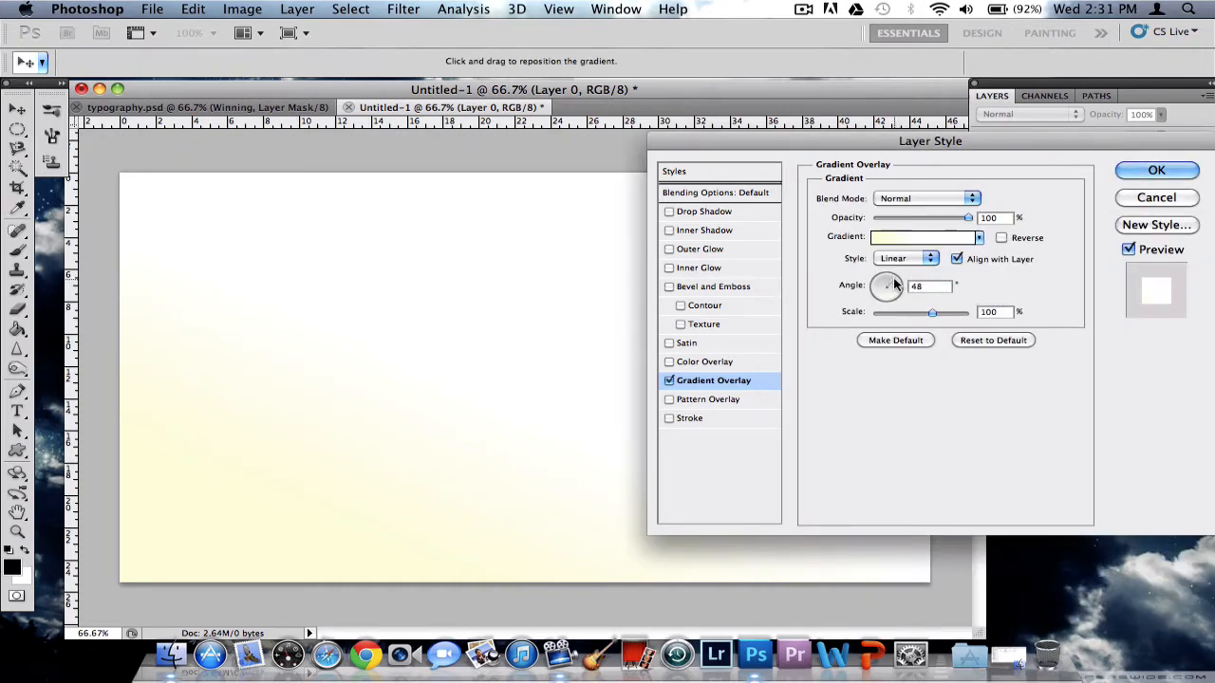
drag(893, 283, 890, 283)
click(1143, 170)
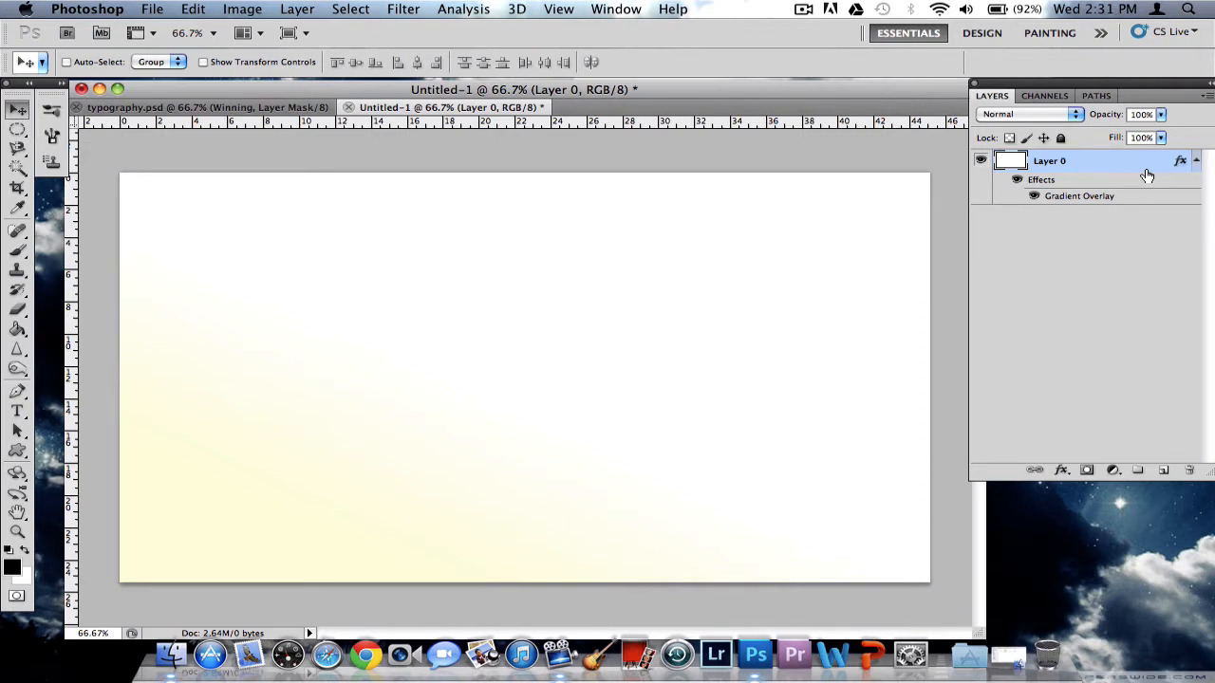
Add the text "SUCESS" as its own text layer in the upper-left part of the canvas.
click(16, 412)
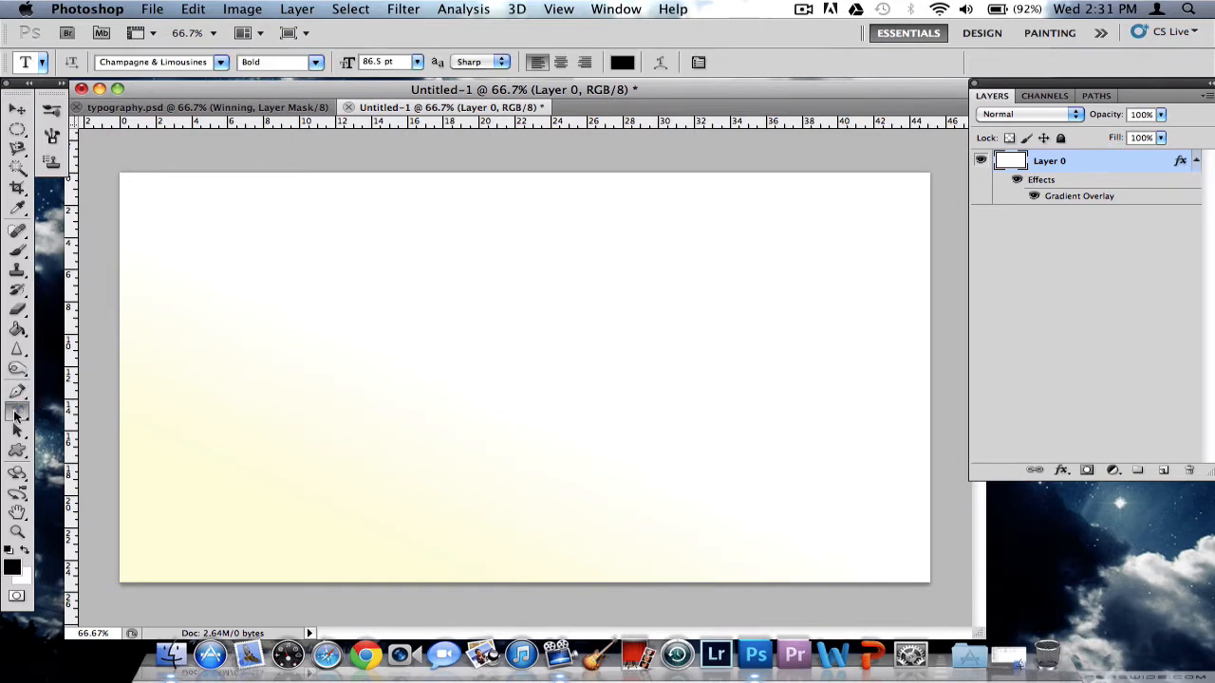
click(308, 318)
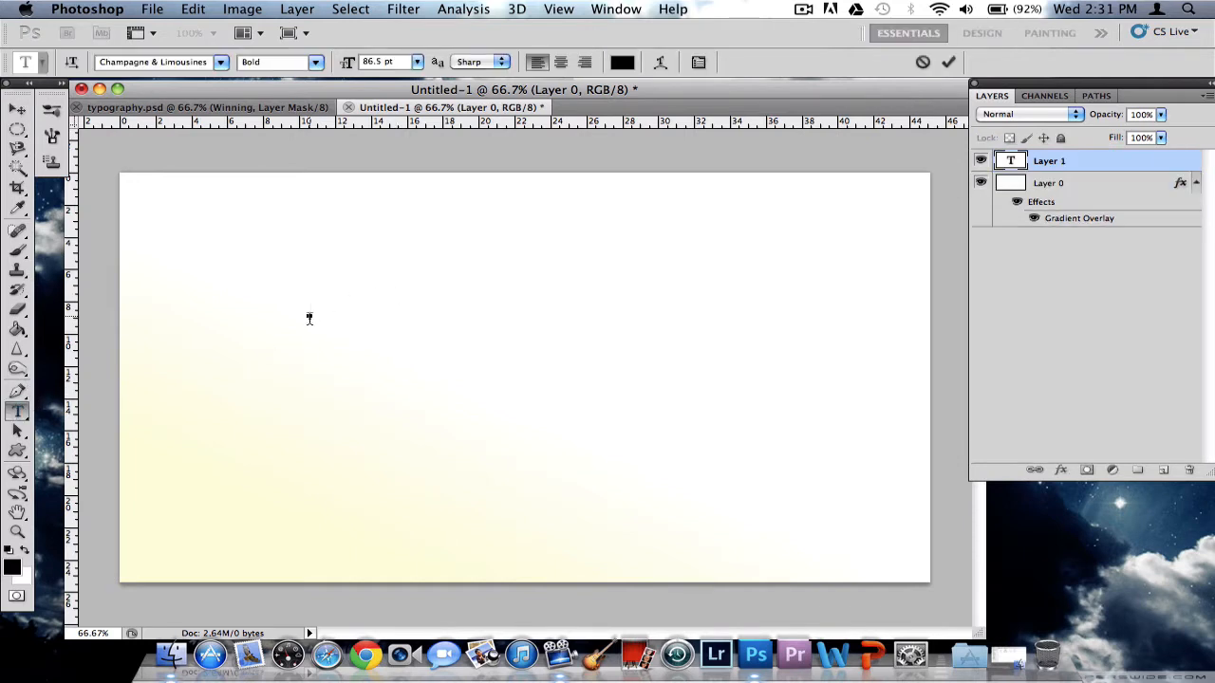
text(SU)
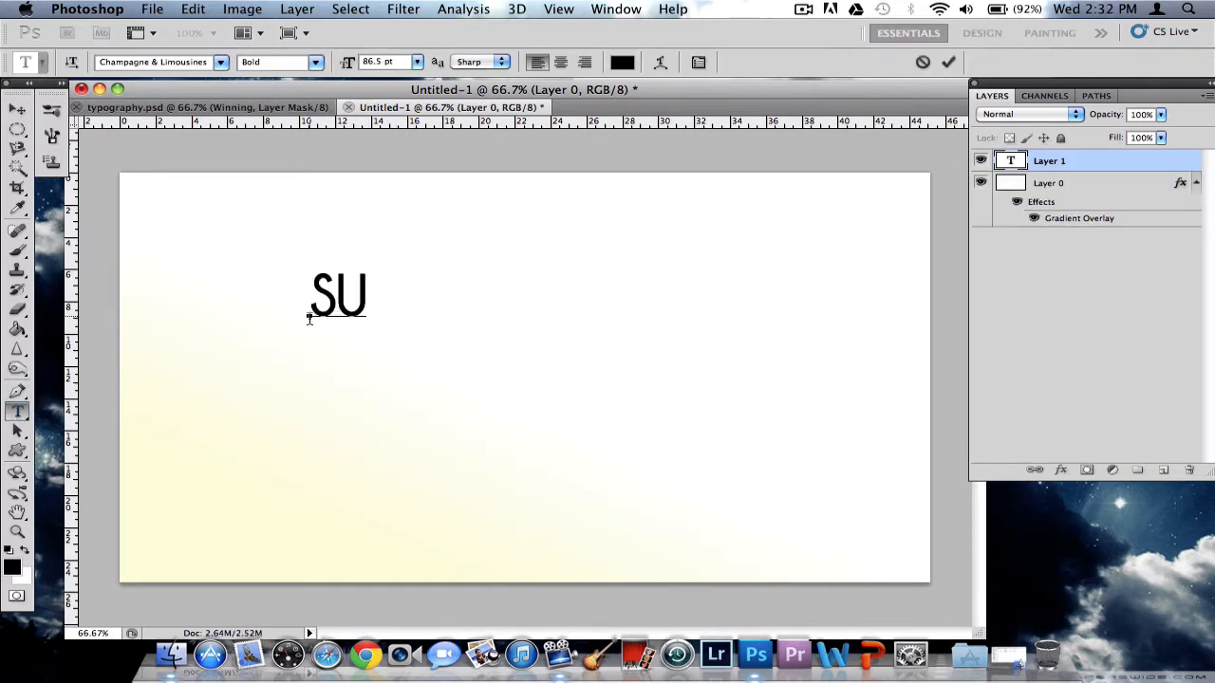
text(CESS)
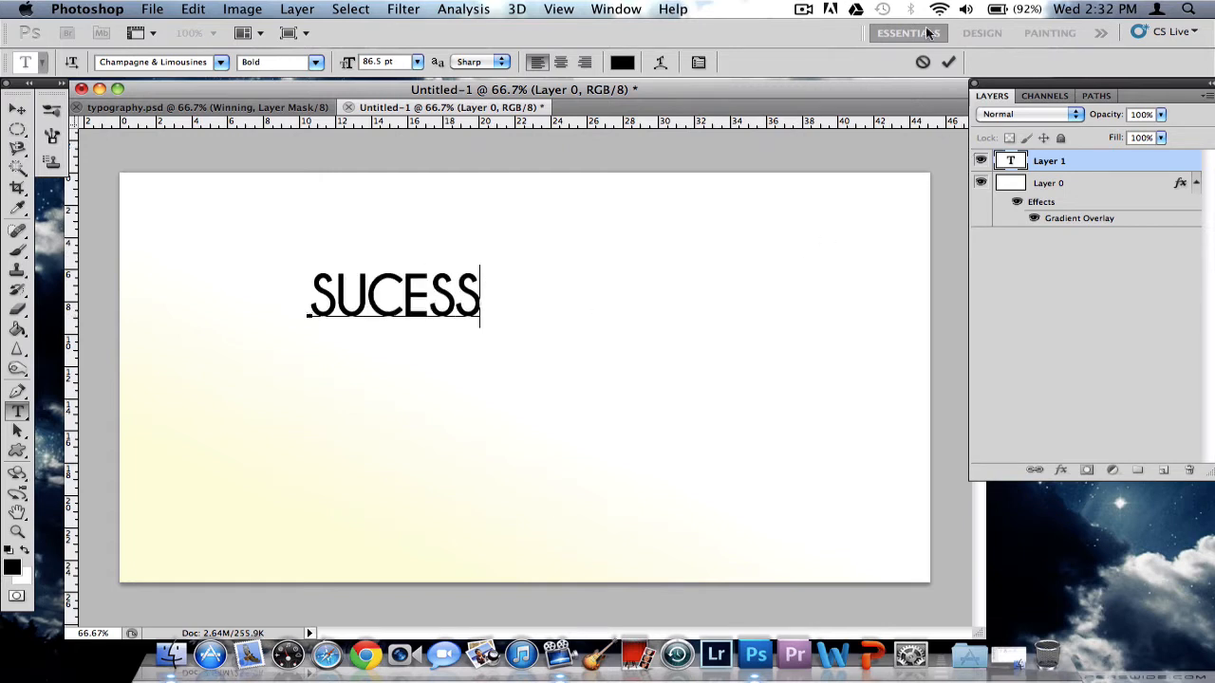
click(948, 62)
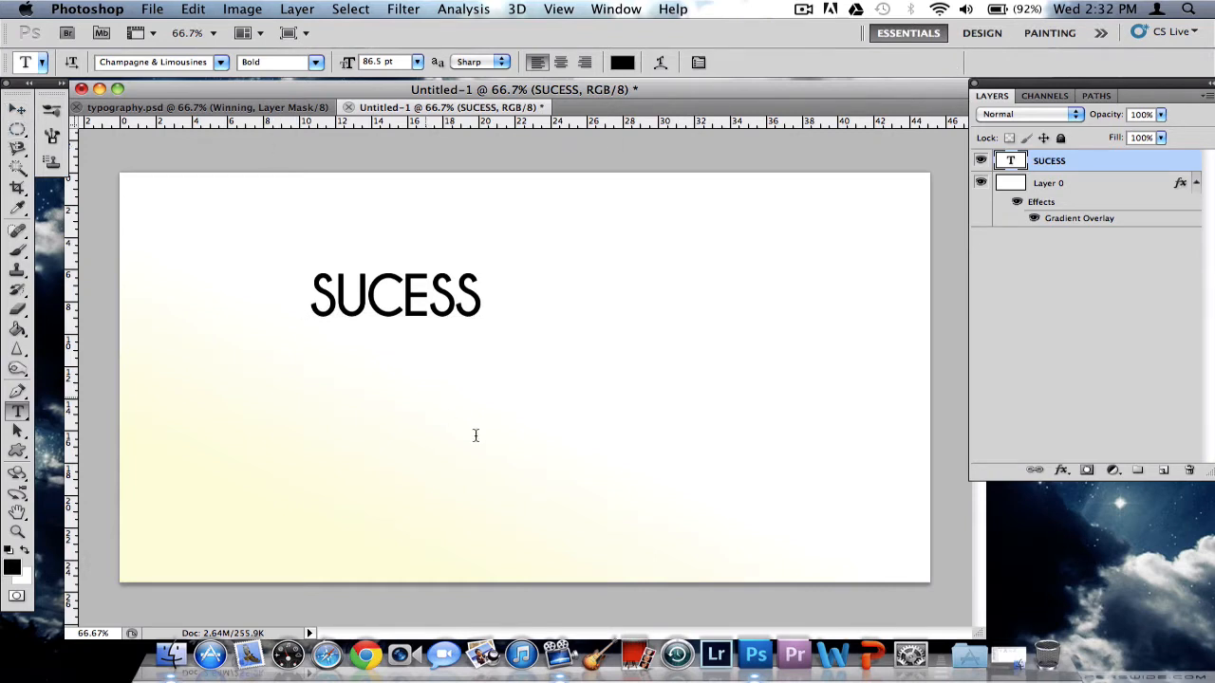
Add the word "belongs" as a separate text layer below "SUCESS".
click(343, 432)
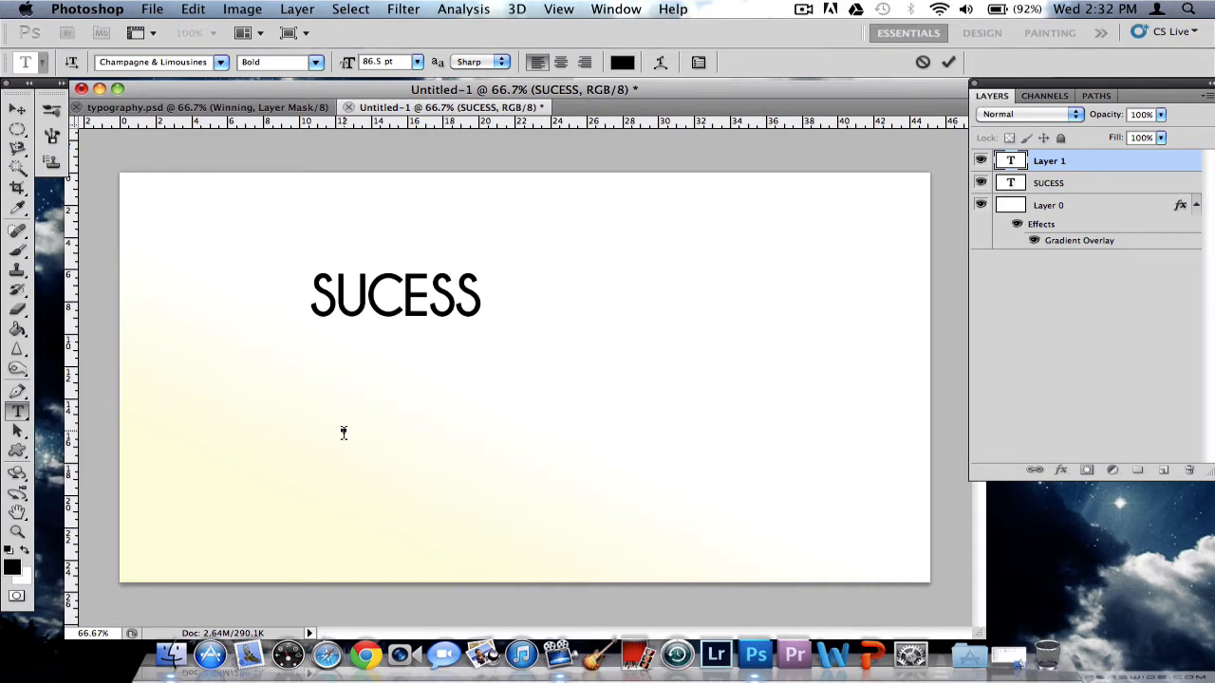
text(B)
key(BackSpace)
text(belong)
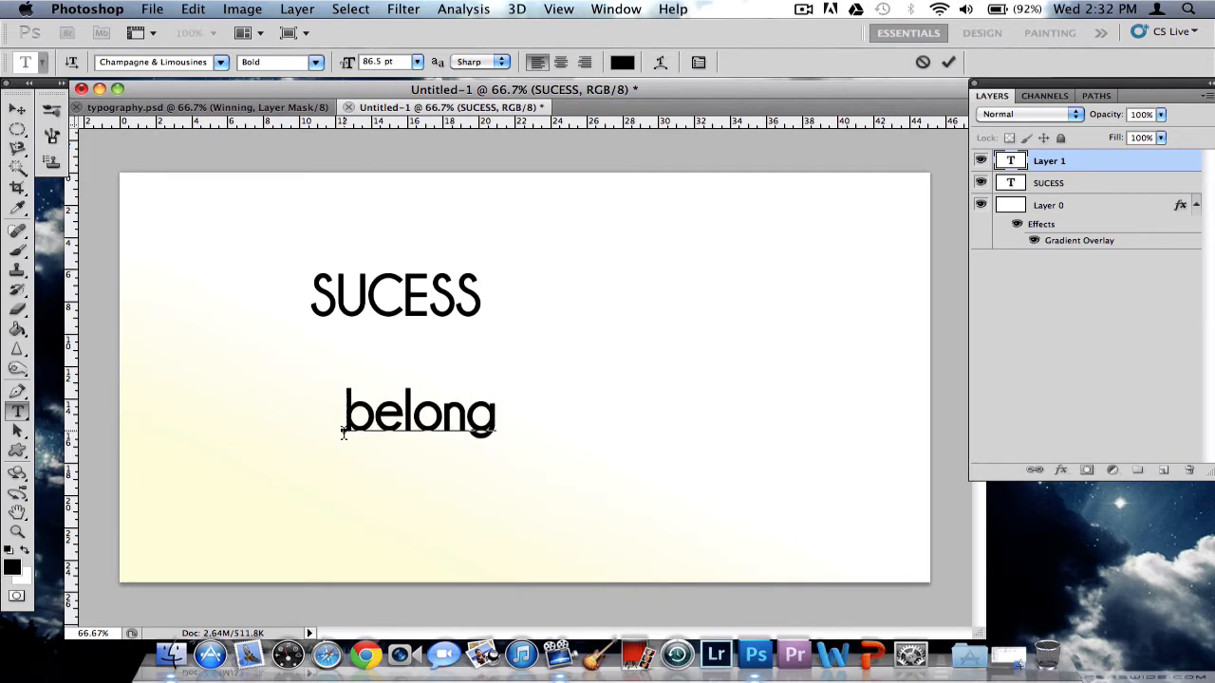
text(s)
click(948, 62)
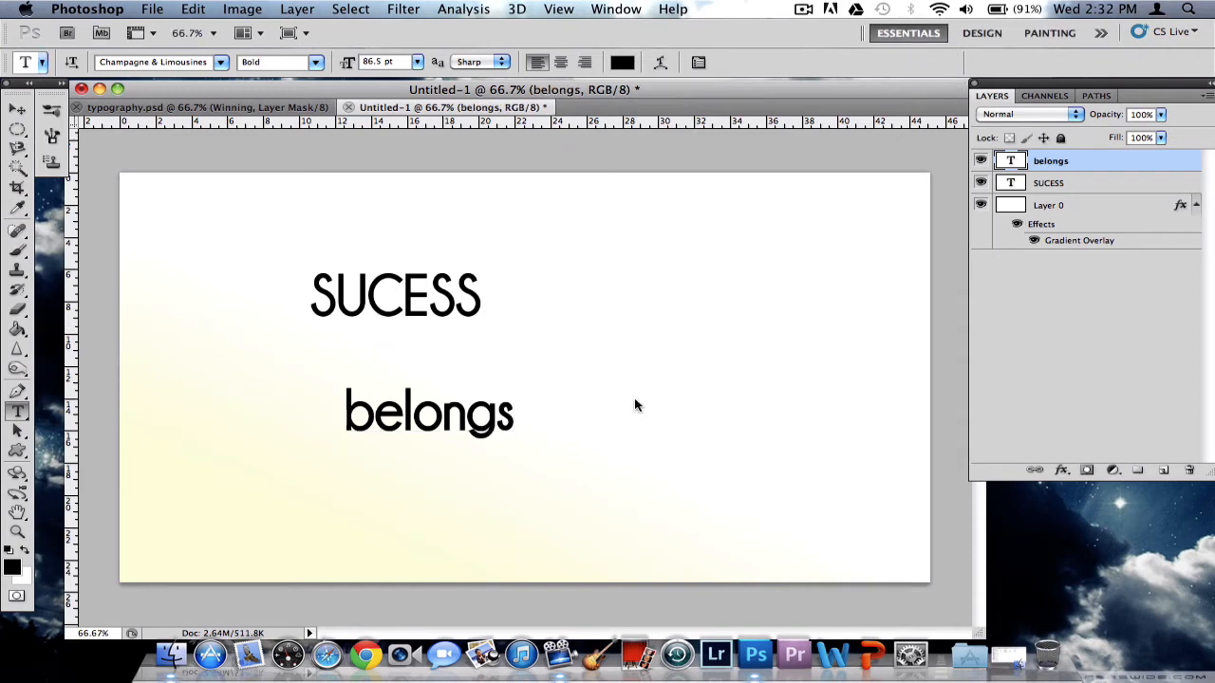
Add the phrase "only to those" as a separate text layer to the right of "belongs".
click(608, 432)
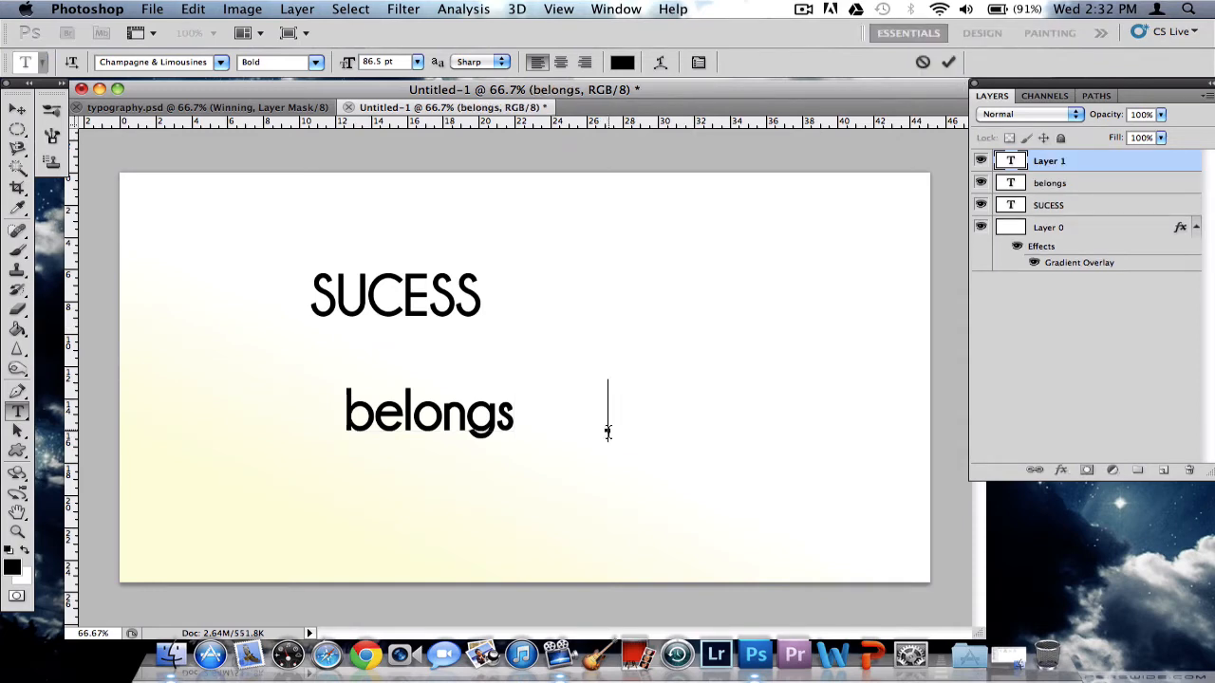
text(onlt)
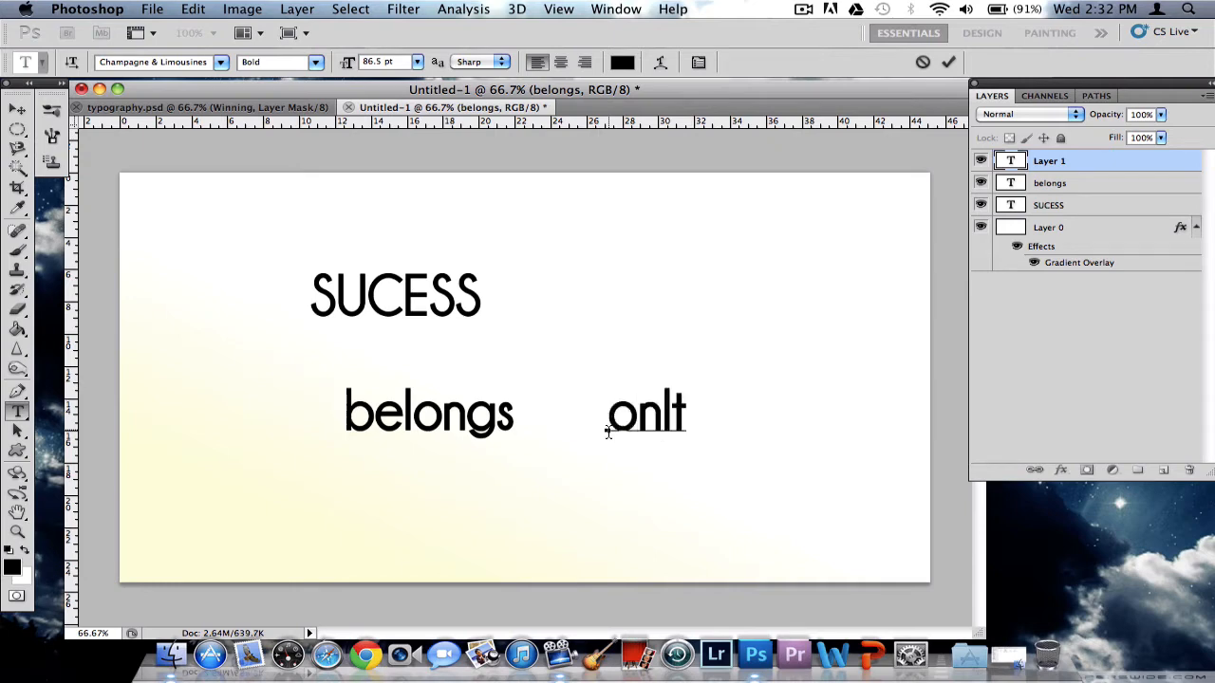
key(BackSpace)
text(y to thos)
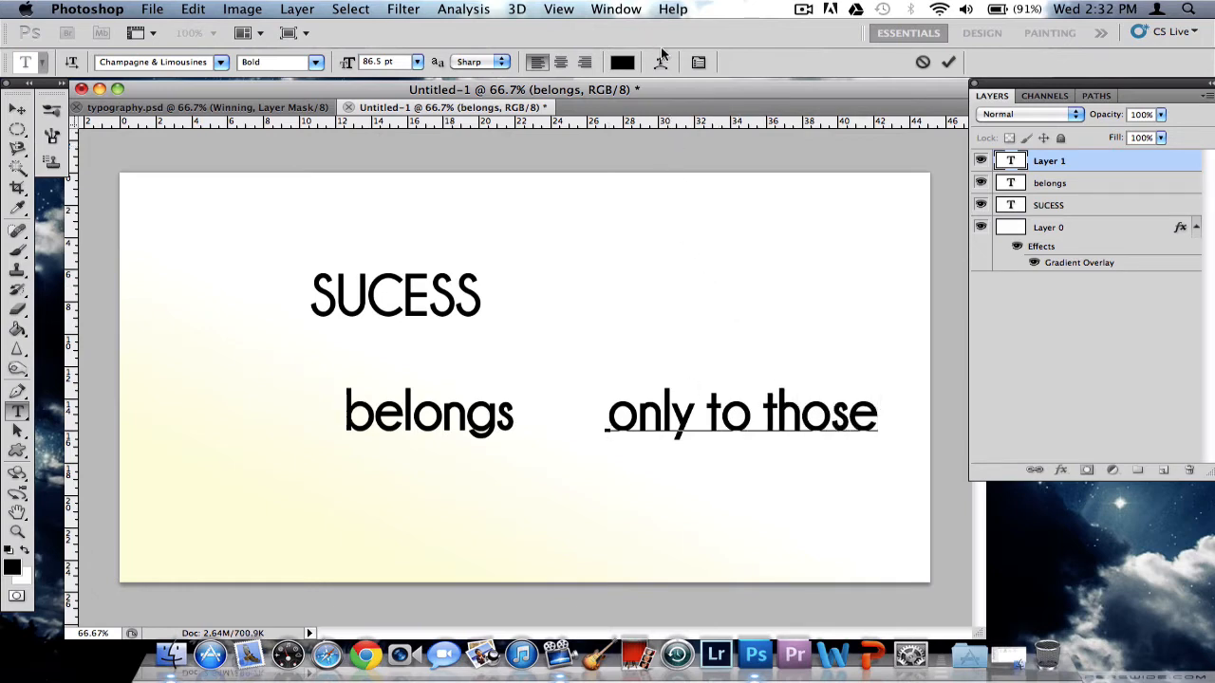
click(948, 62)
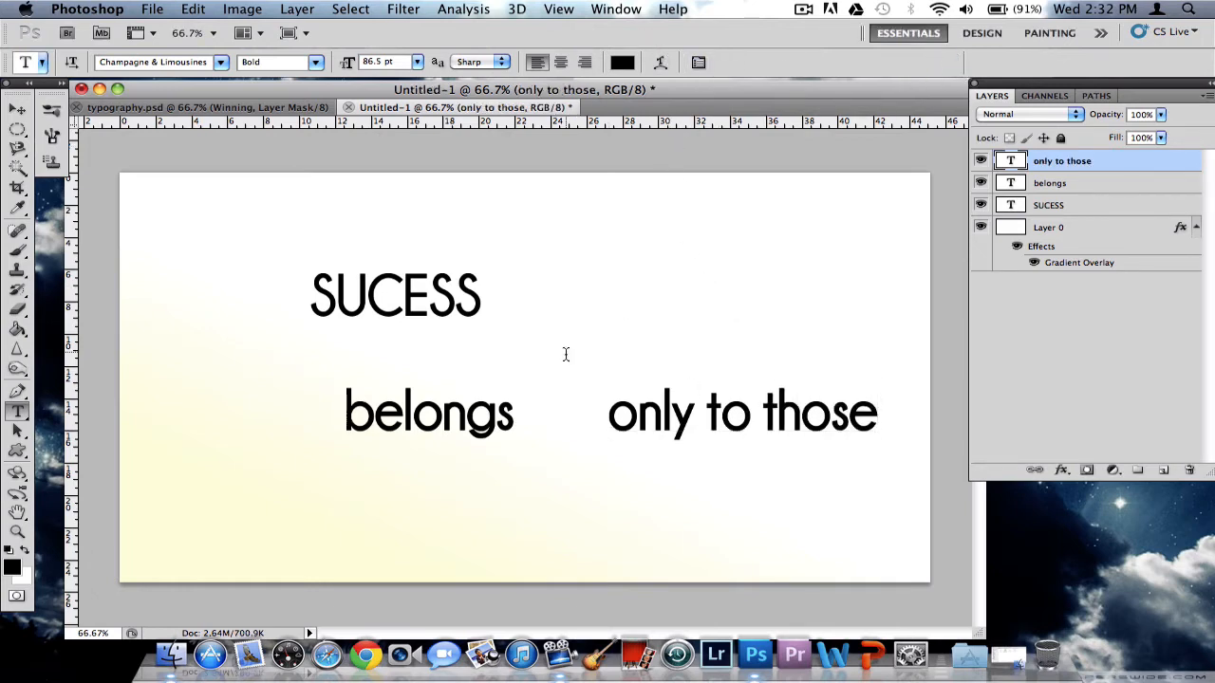
Add the phrase "who are willing to" as a separate text layer above "only to those" on the canvas.
click(610, 288)
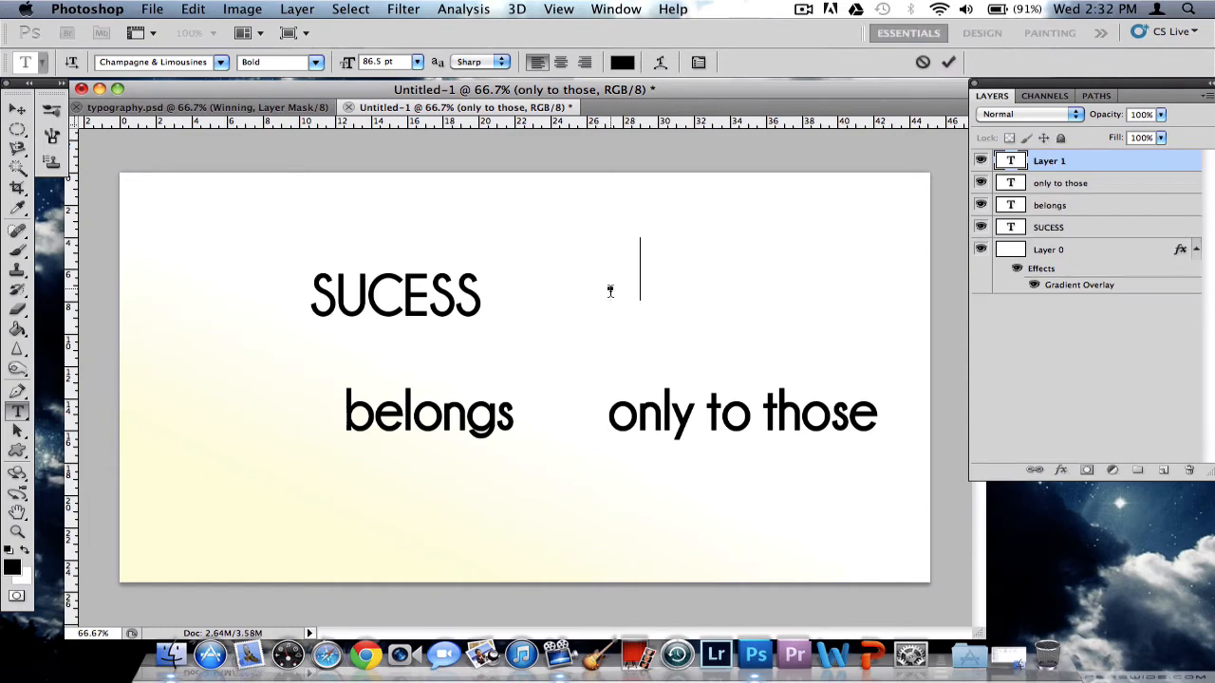
text(who are )
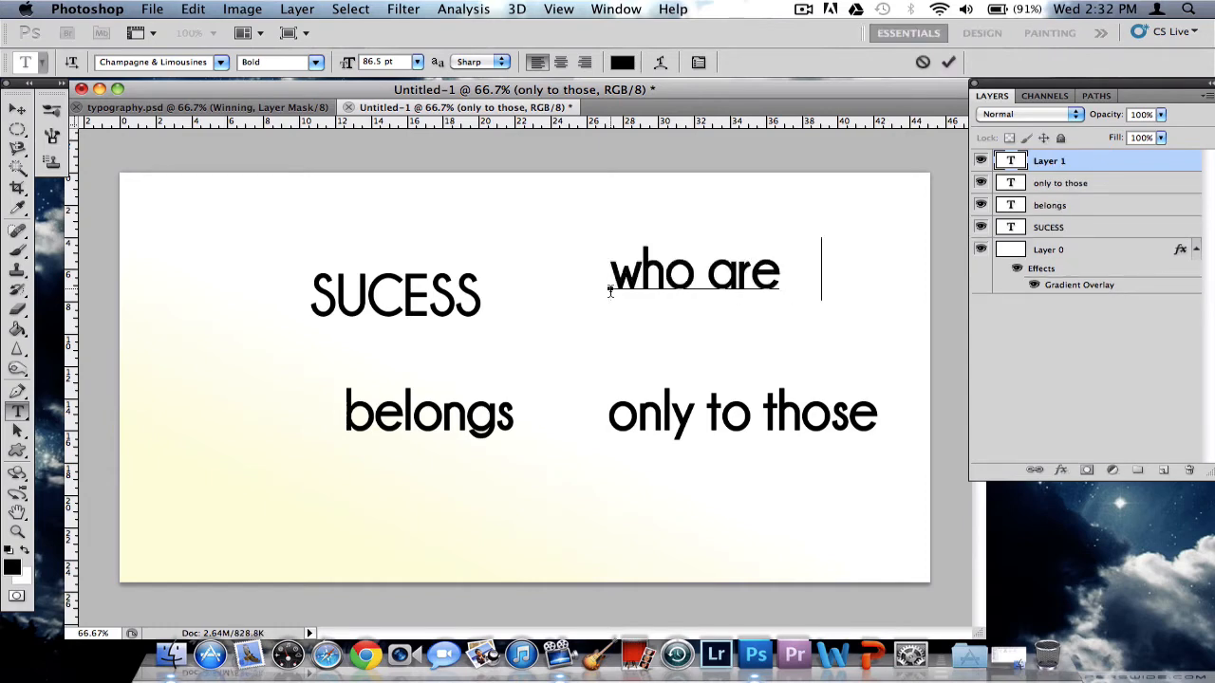
text(willing)
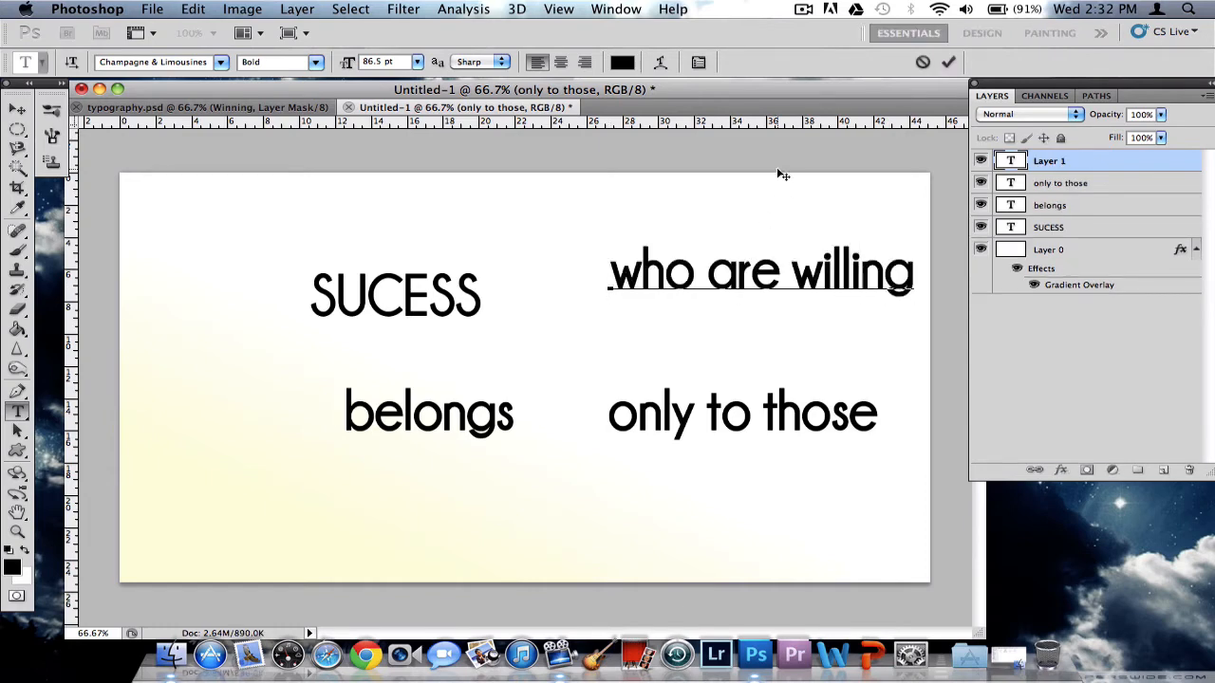
click(946, 64)
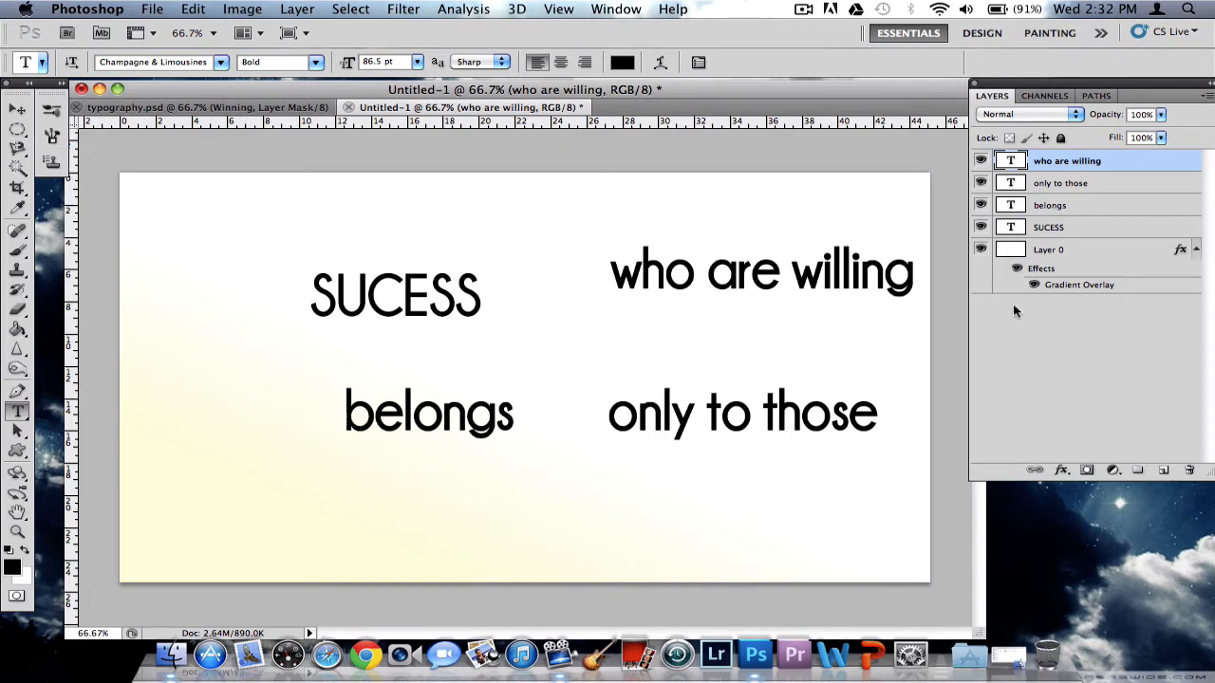
click(911, 270)
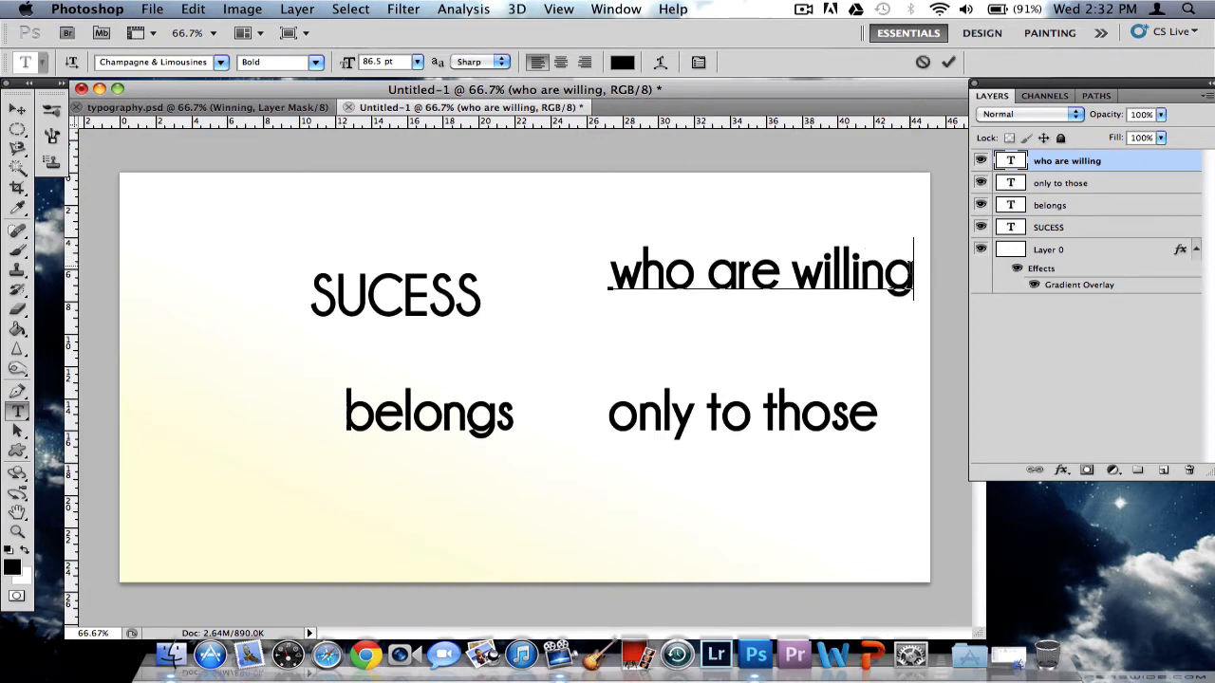
text(to)
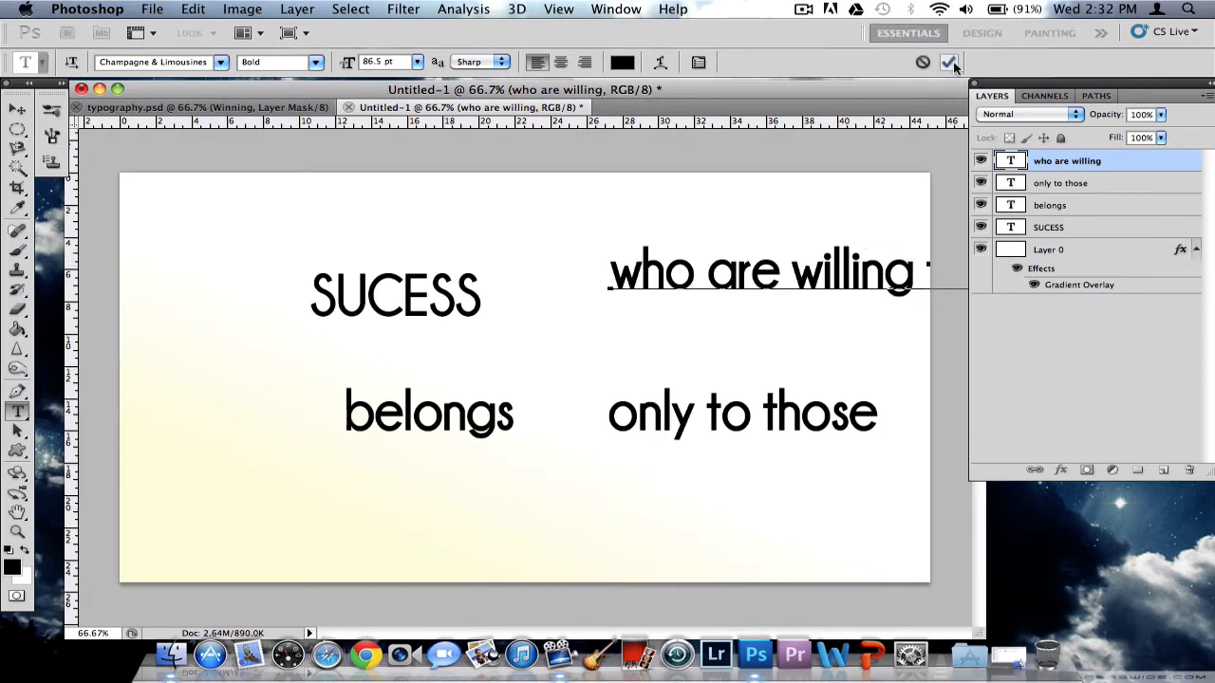
click(948, 63)
Add the text "WORK HARDER" as its own text layer below "belongs".
click(245, 508)
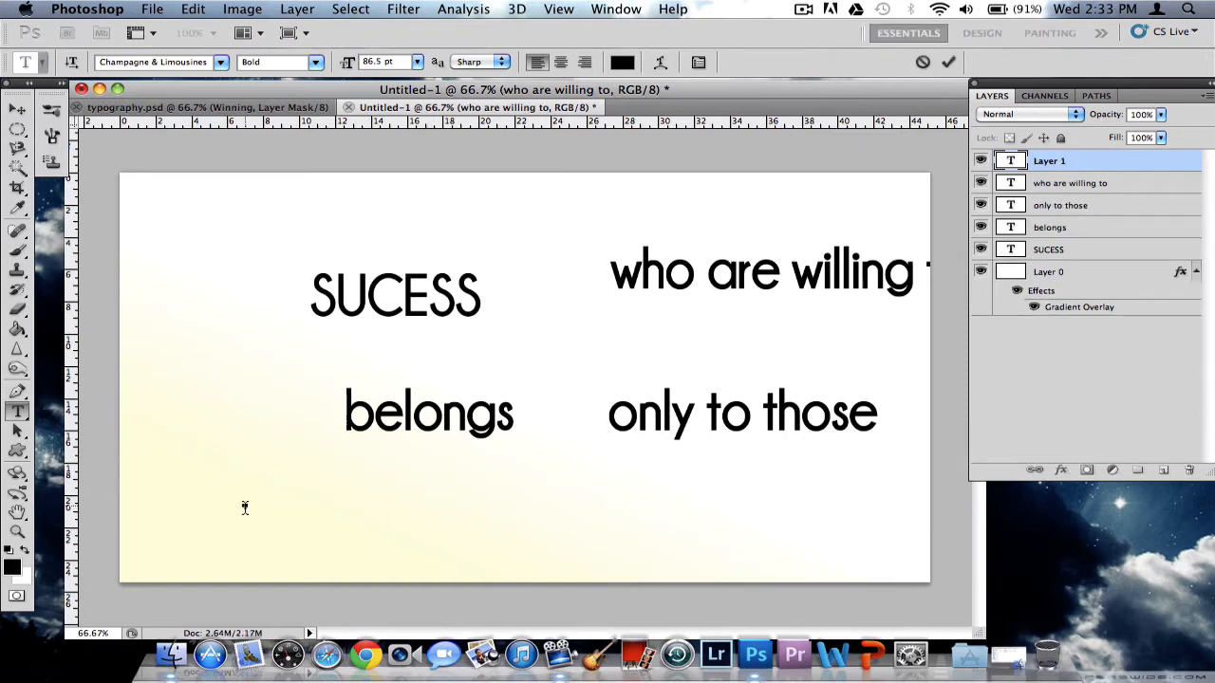
text(WORK   )
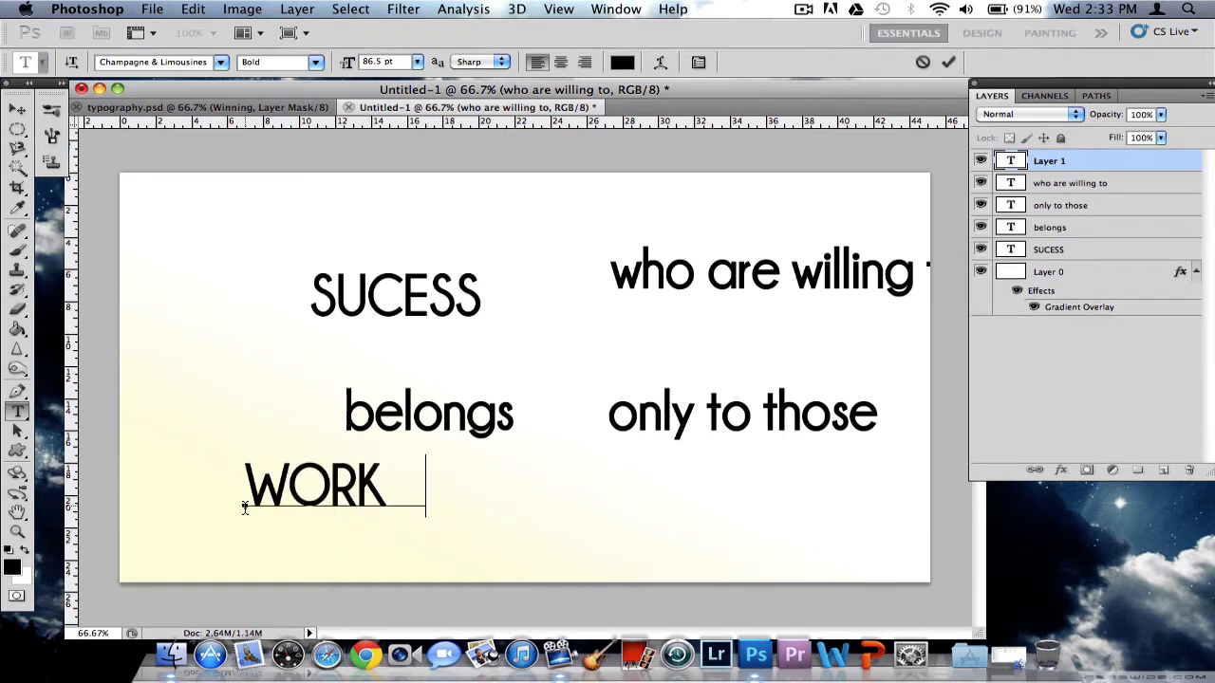
text(HARDER)
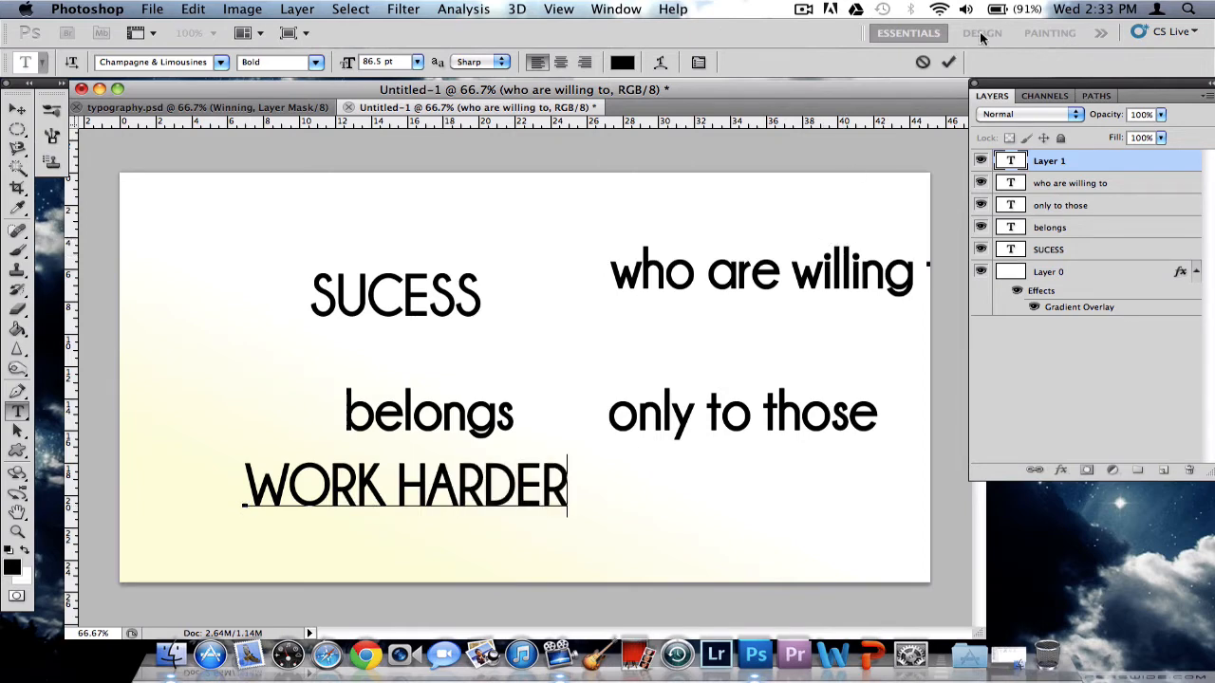
click(948, 62)
Add the phrase "than anyone else" as a text layer below "only to those" and shift it left to fit within the canvas.
click(700, 519)
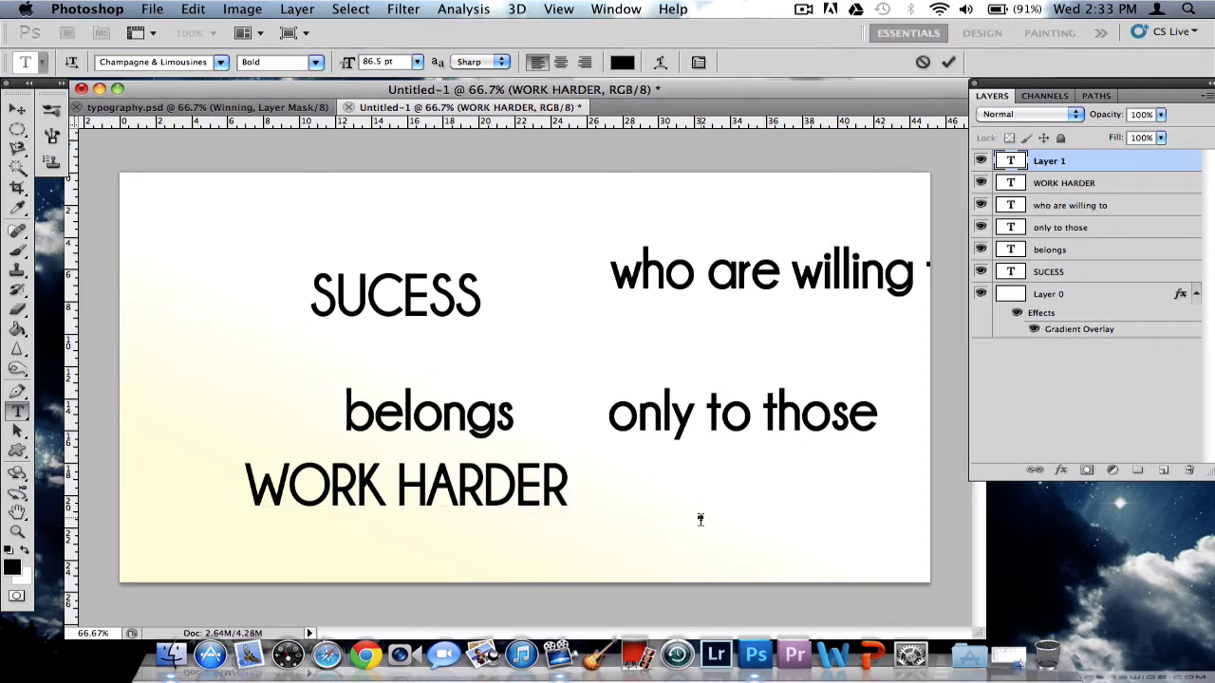
text(than )
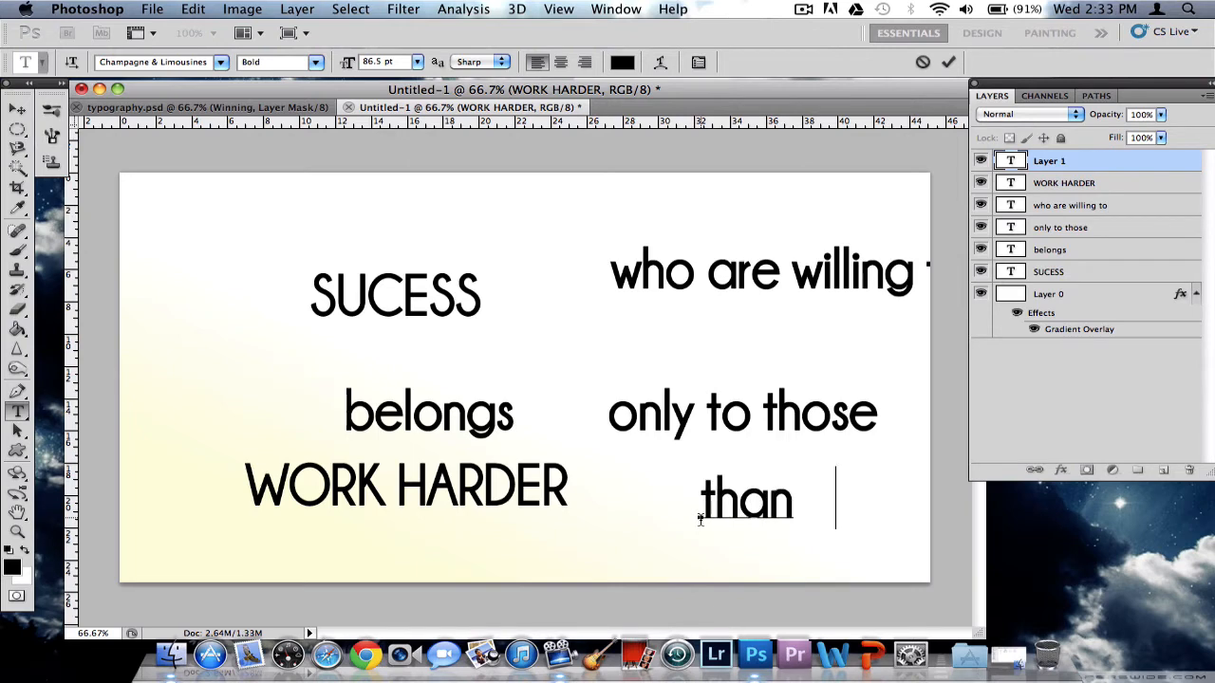
text(anyone else)
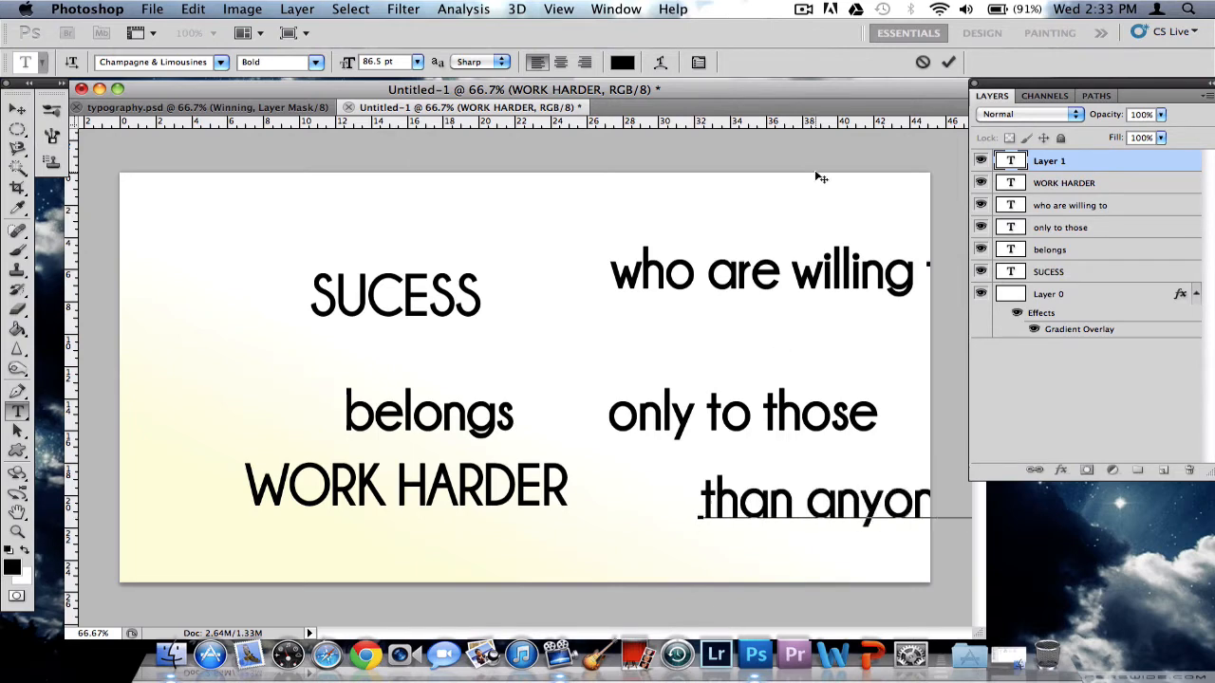
click(948, 62)
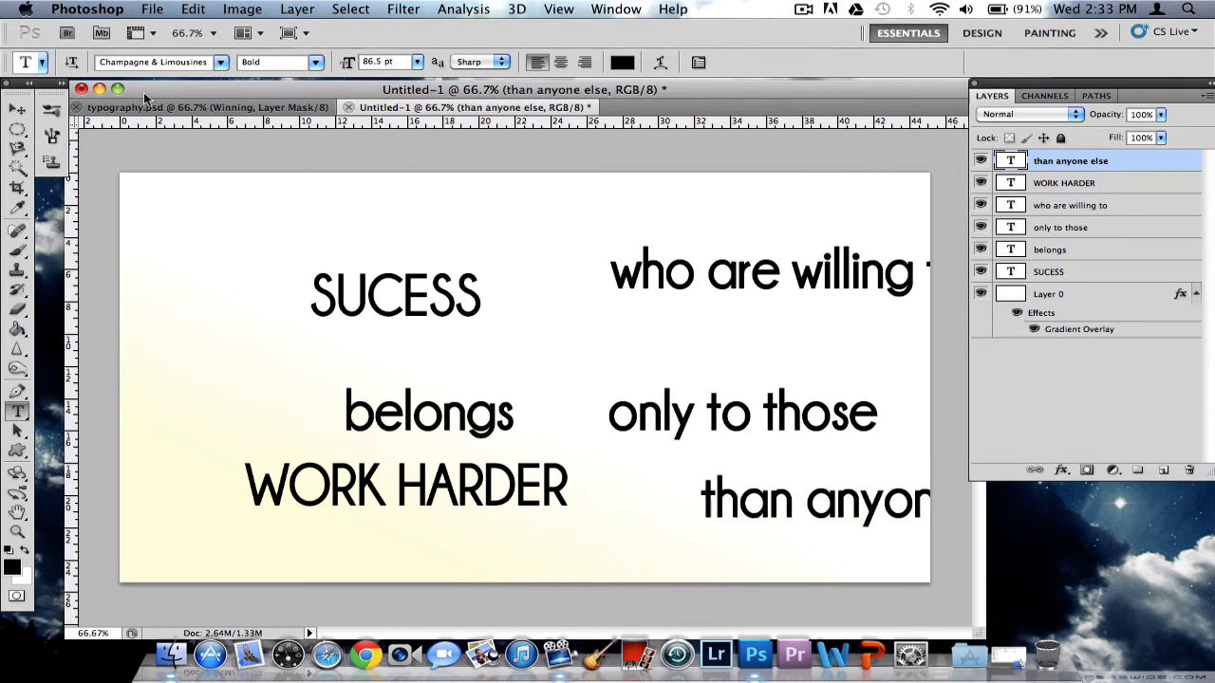
click(17, 109)
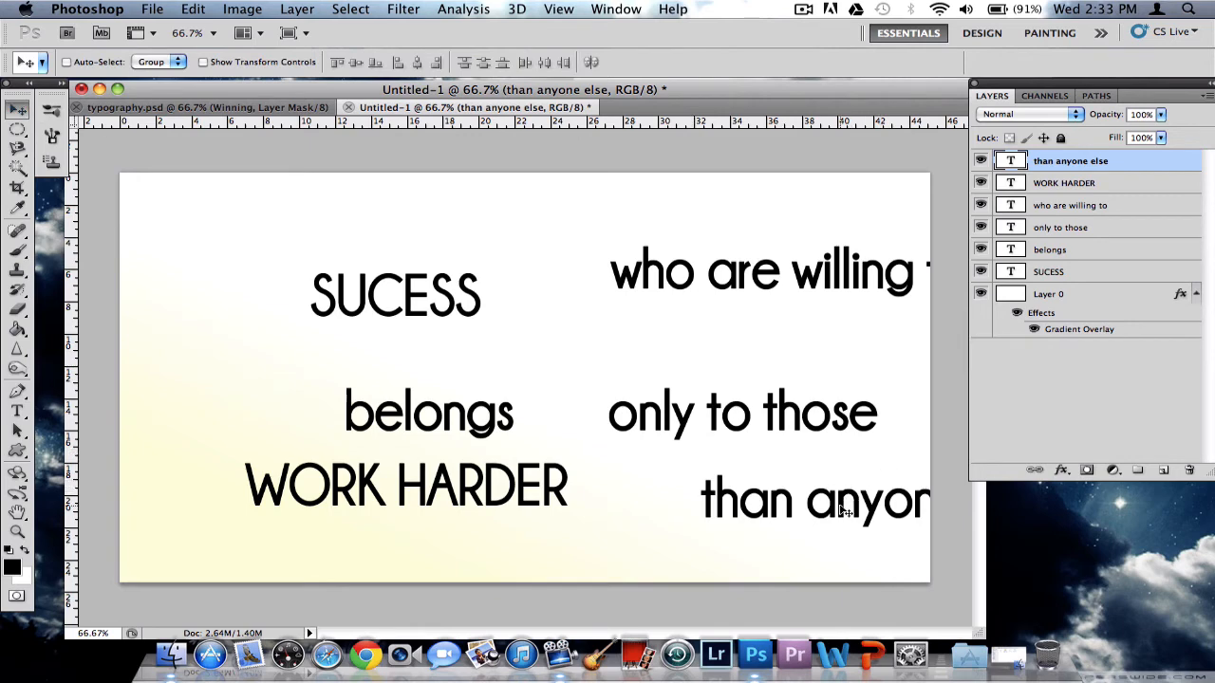
drag(840, 510, 694, 521)
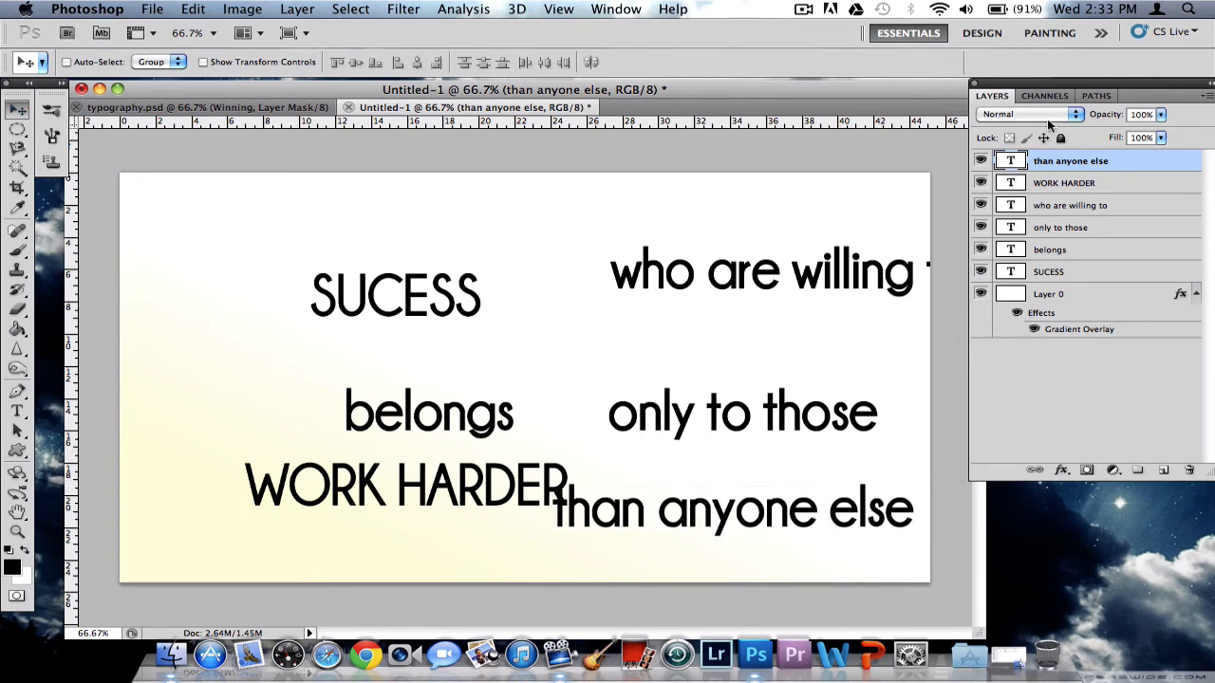
Hide every text layer except "SUCESS" and make "SUCESS" the active layer.
click(980, 249)
drag(985, 233, 982, 163)
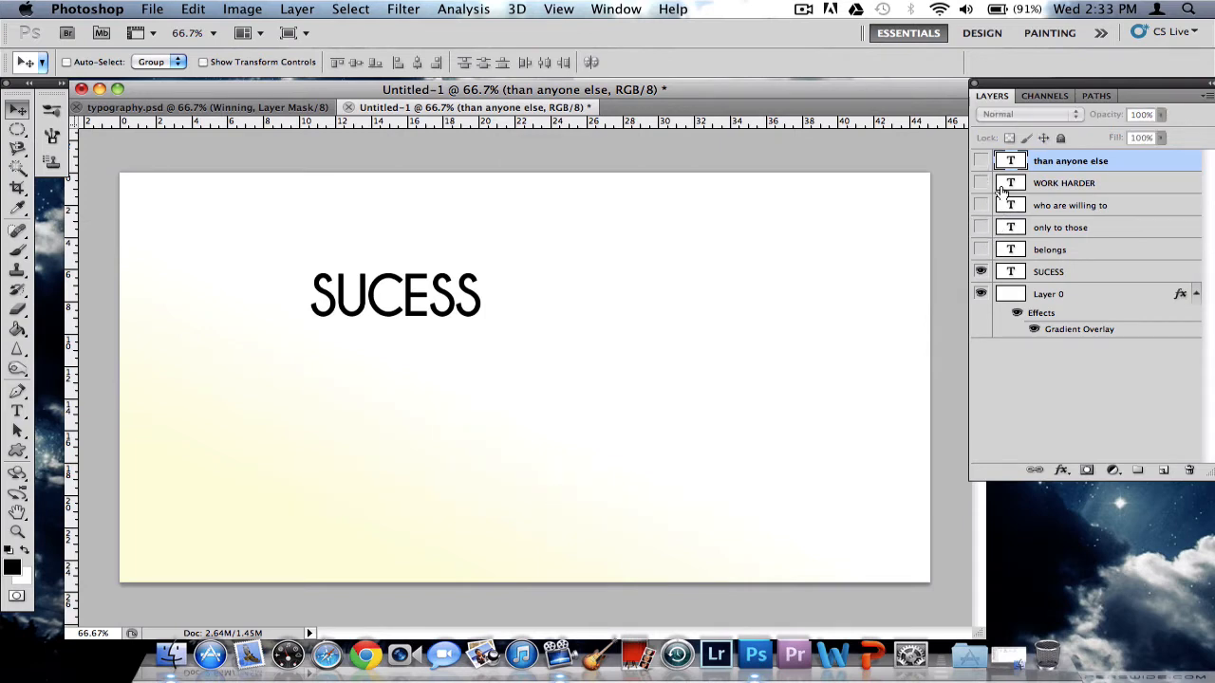
click(1092, 277)
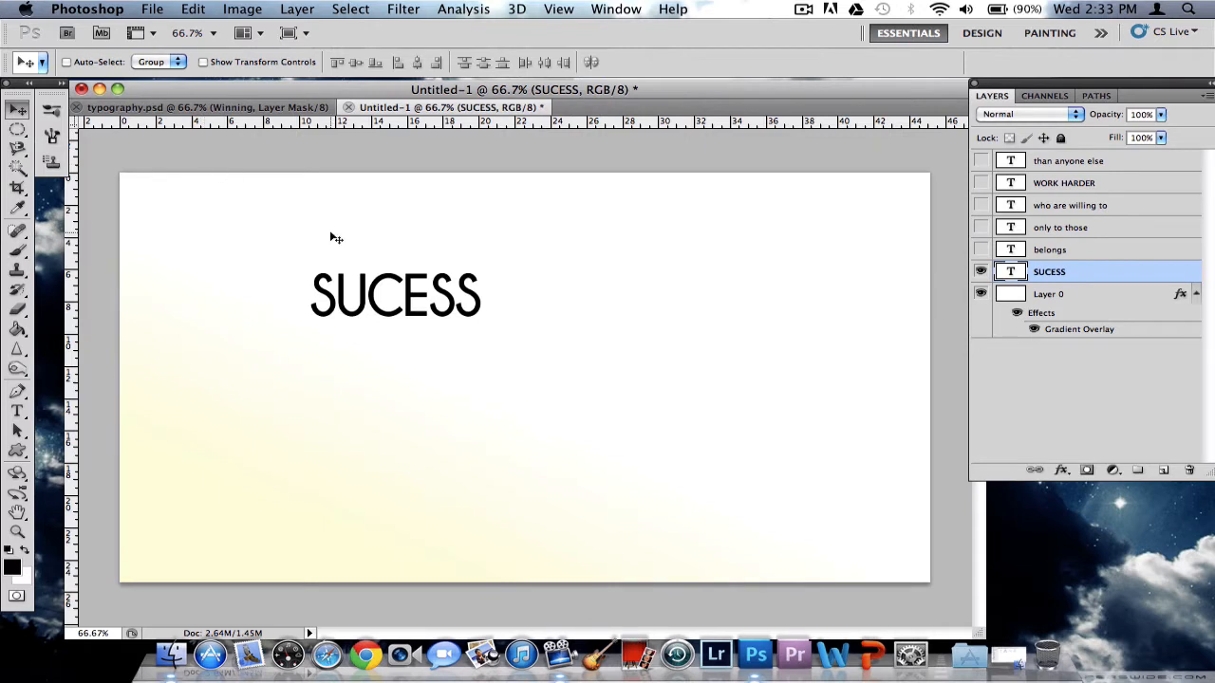
Add a horizontal guide at about 4 on the vertical ruler and position the word "SUCESS" just below it.
drag(391, 300, 458, 316)
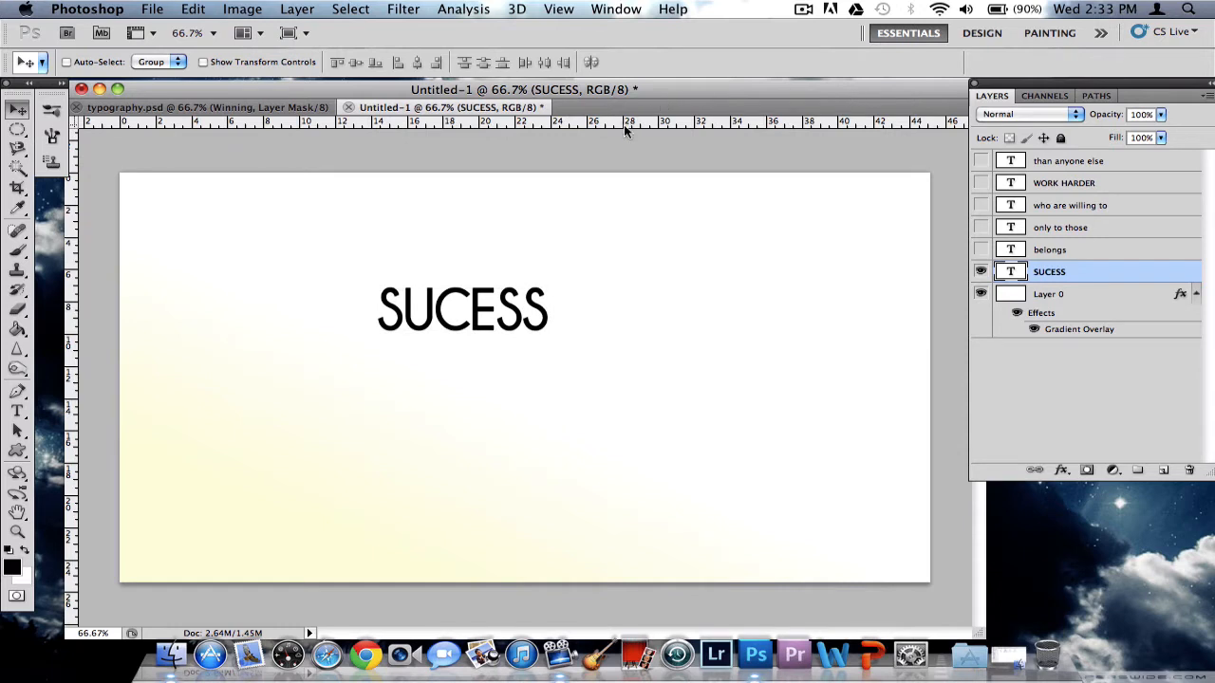
drag(625, 131, 673, 244)
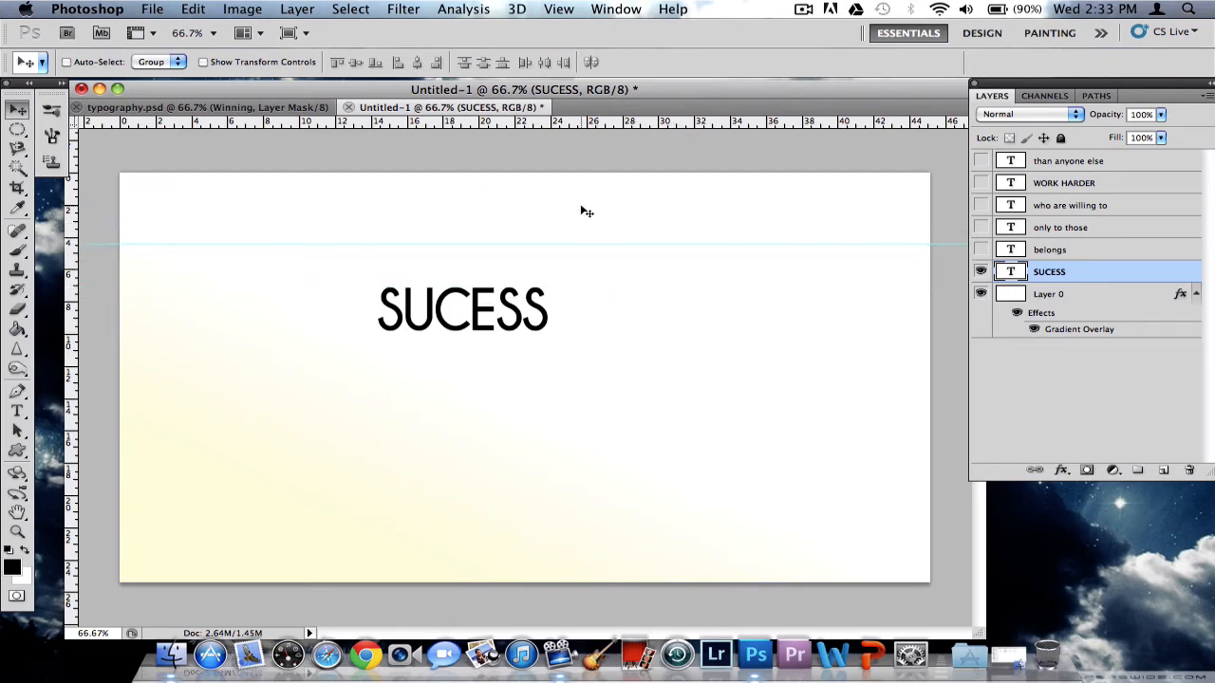
drag(479, 305, 468, 294)
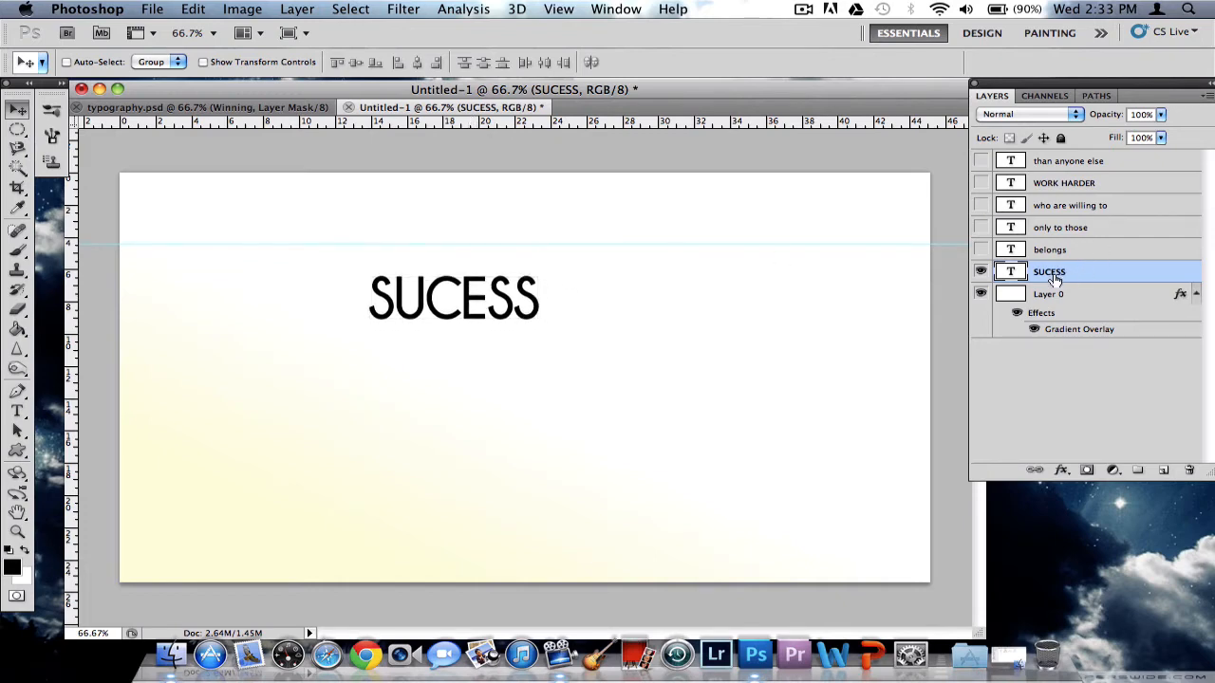
Select all of the "SUCESS" text, show its character settings and set the font size to 115.5 pt.
double_click(1010, 275)
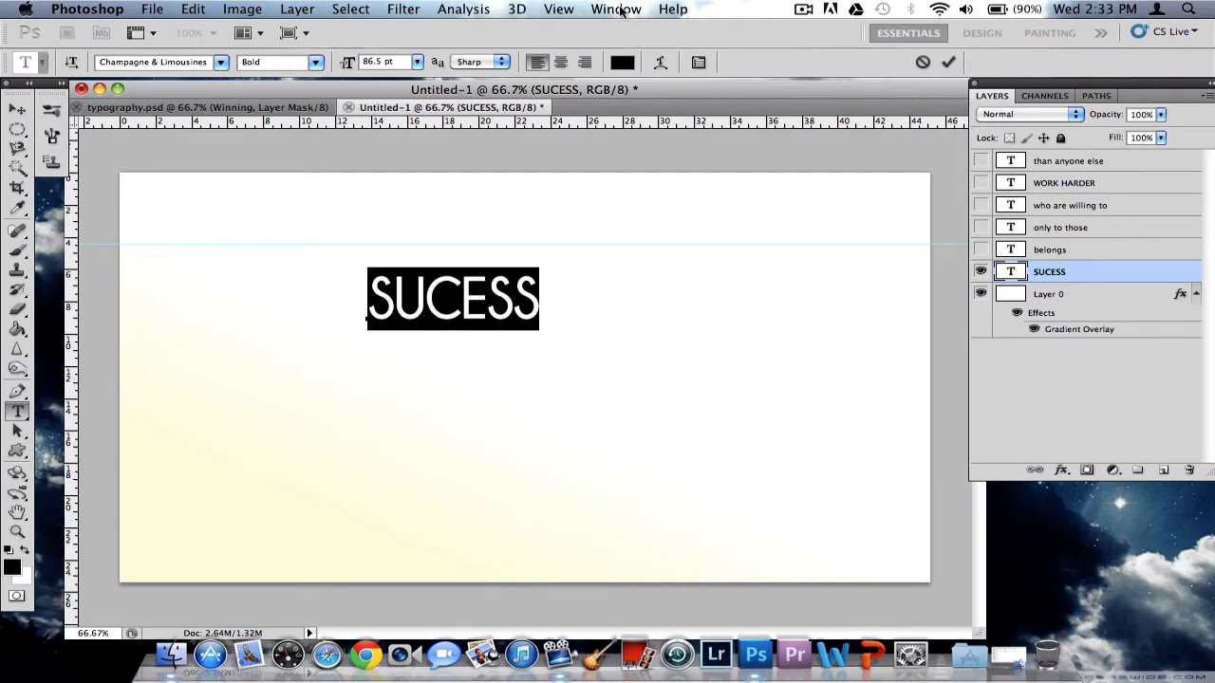
click(616, 10)
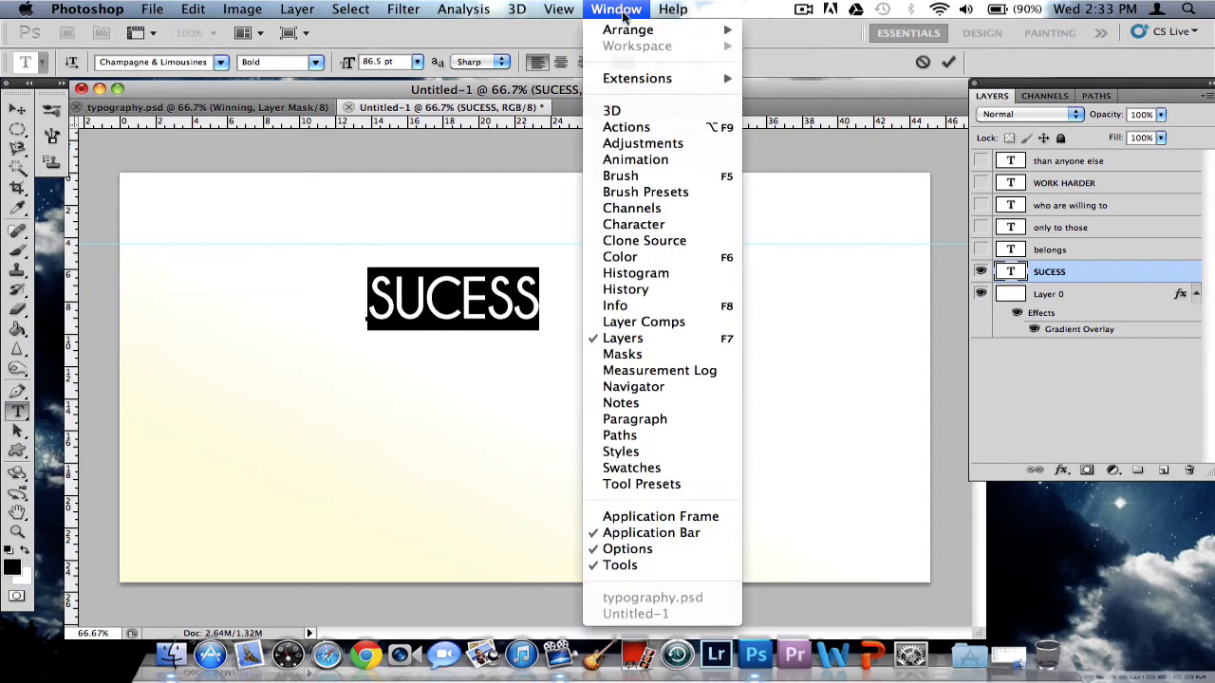
click(653, 225)
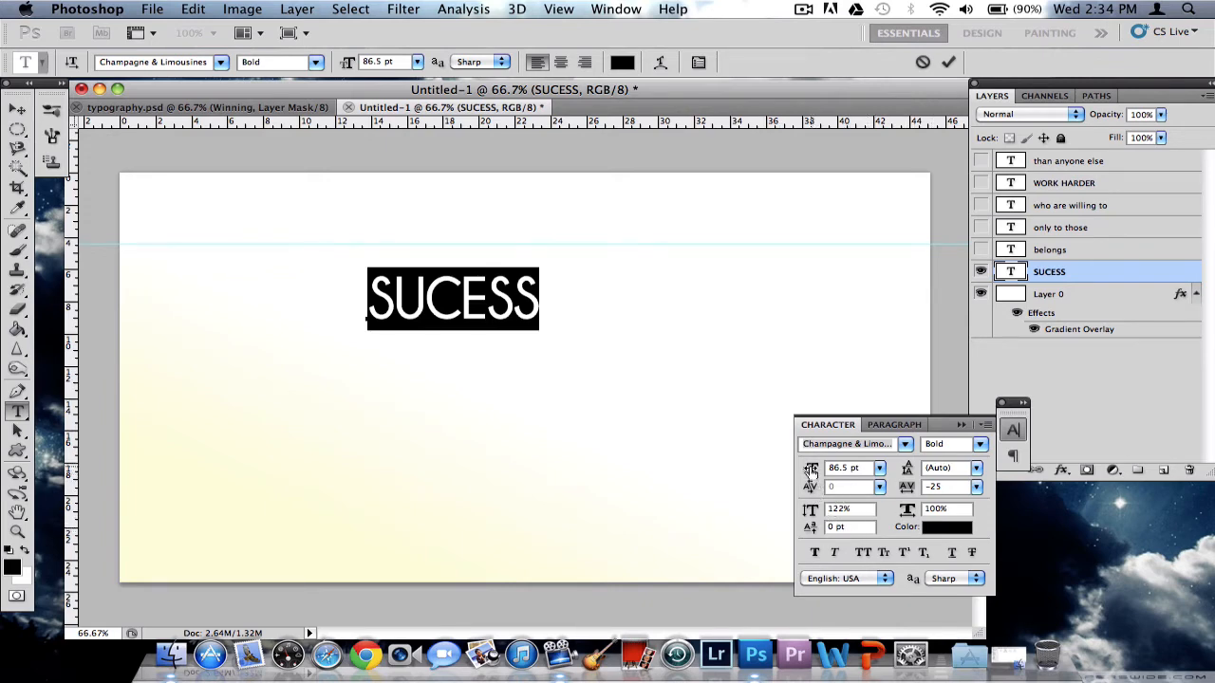
drag(811, 471, 837, 474)
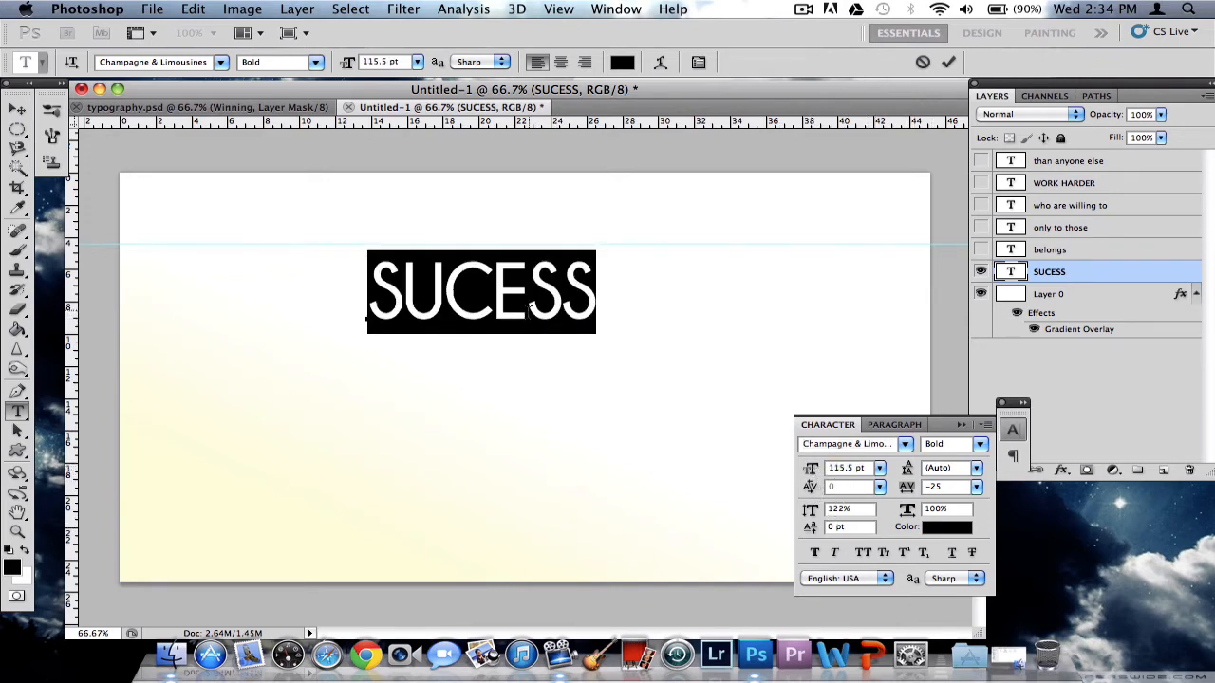
click(905, 446)
scroll(954, 294, down, 10)
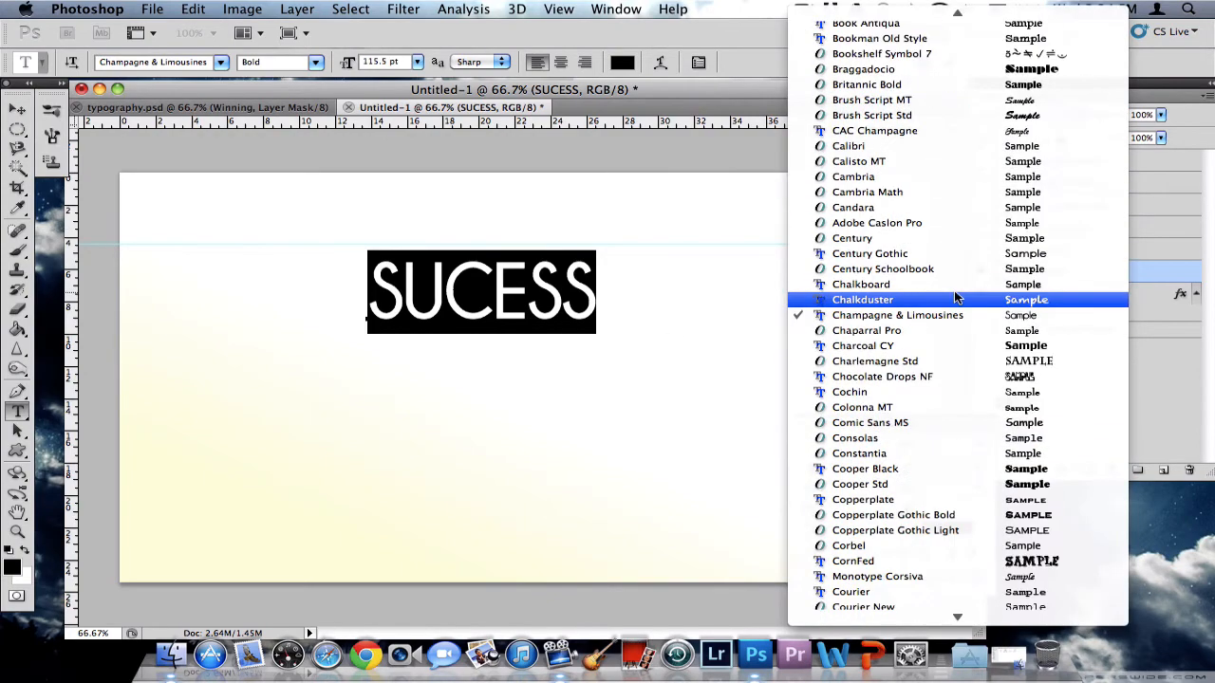
scroll(955, 298, down, 14)
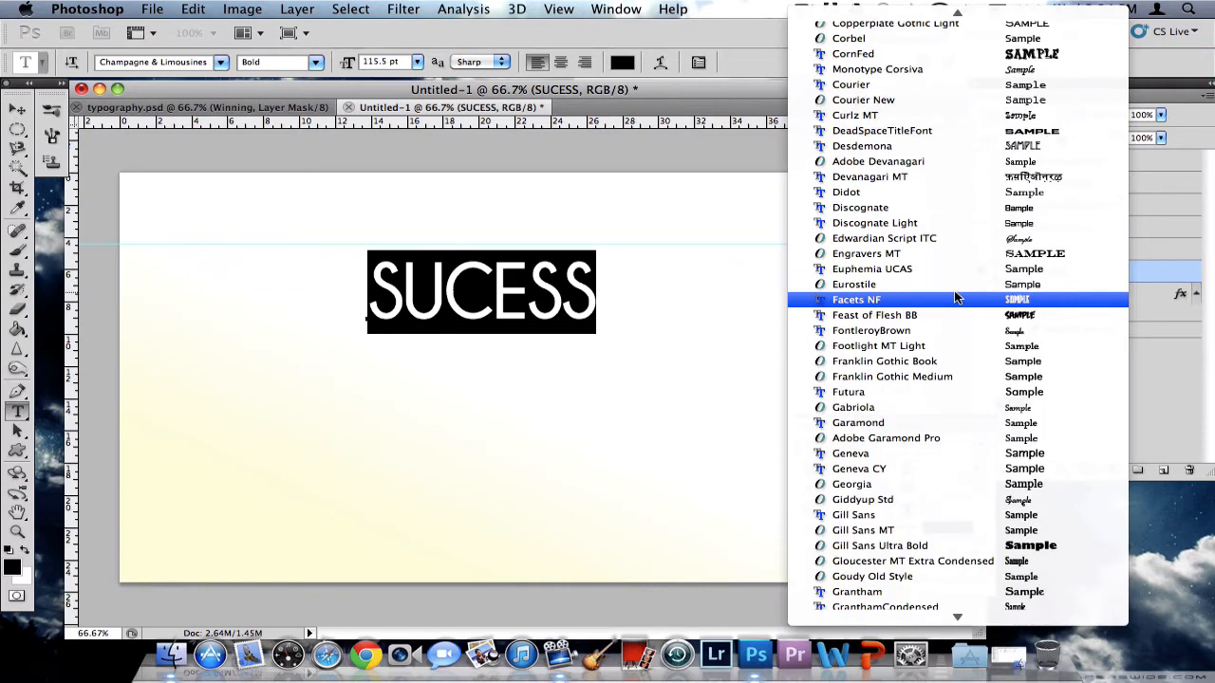
click(719, 32)
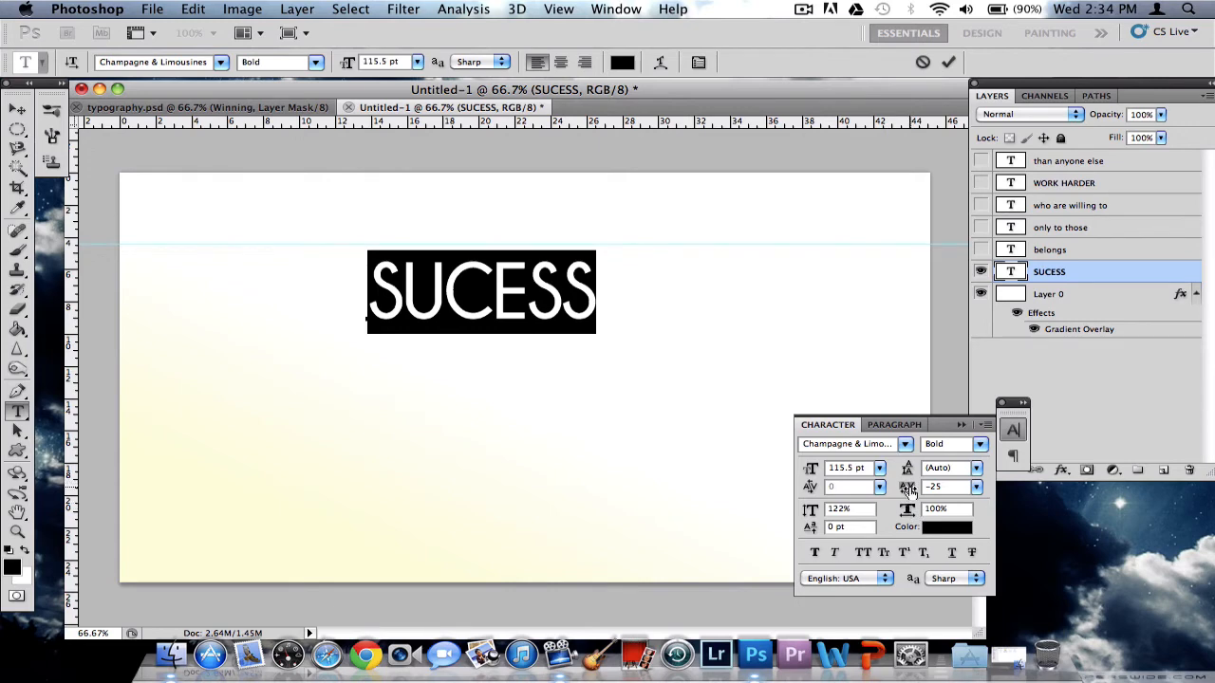
Set the "SUCESS" text to tracking -45, font size 123.5 pt and vertical scale 136%, and commit the edit.
drag(906, 488, 909, 491)
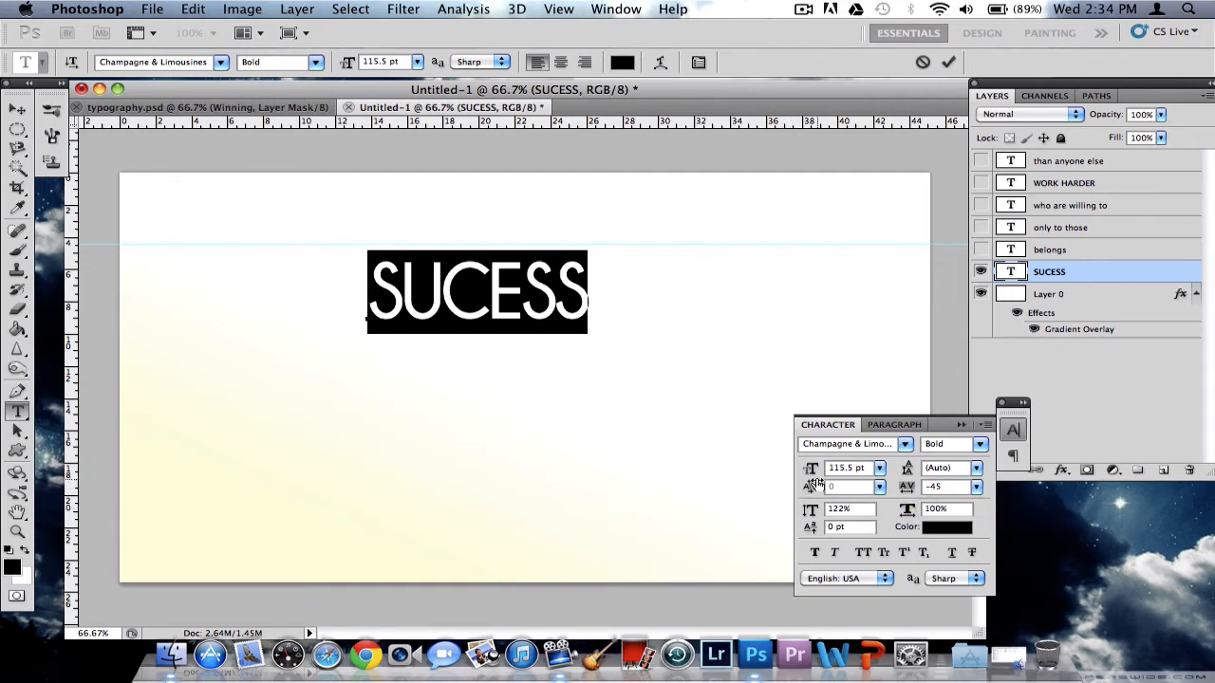
drag(811, 476, 814, 476)
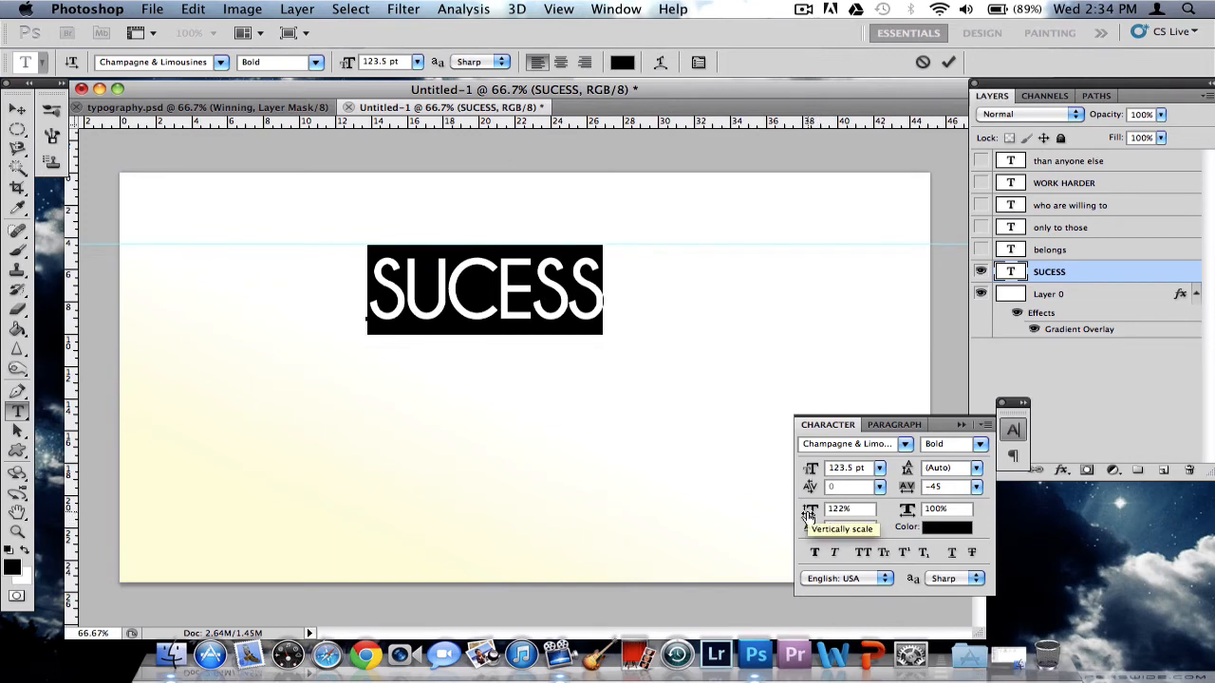
drag(809, 513, 822, 515)
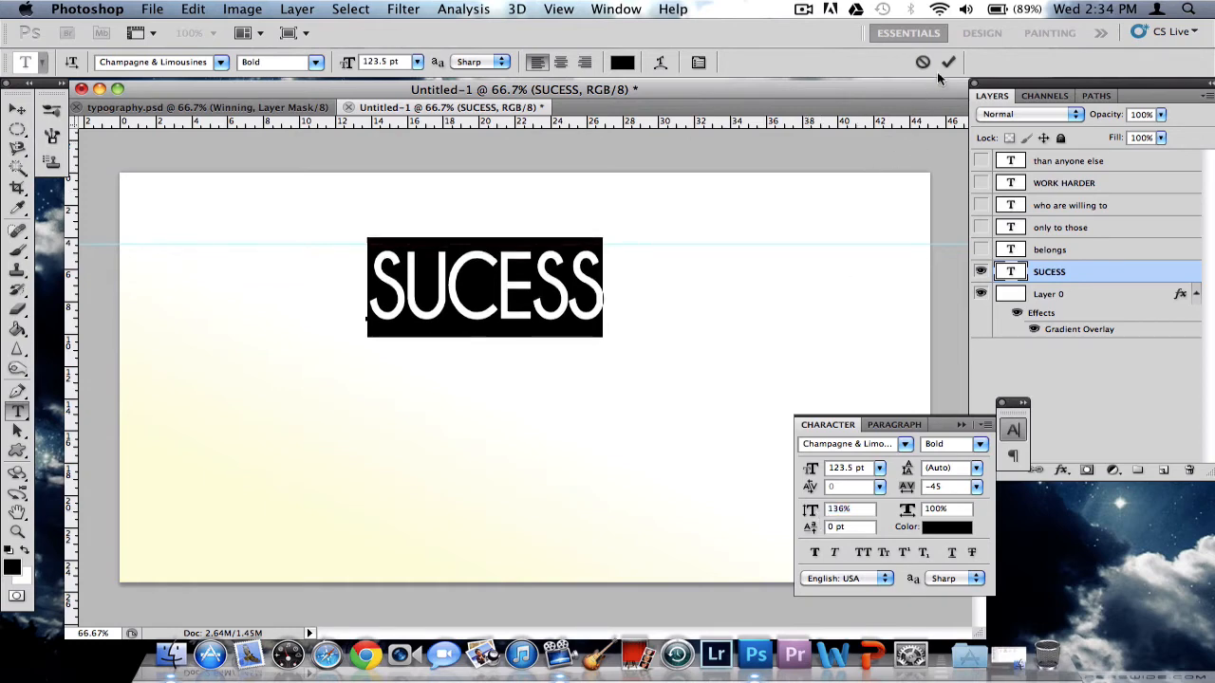
click(948, 61)
Move "SUCESS" left just below the horizontal guide and make the "belongs" layer visible again.
key(v)
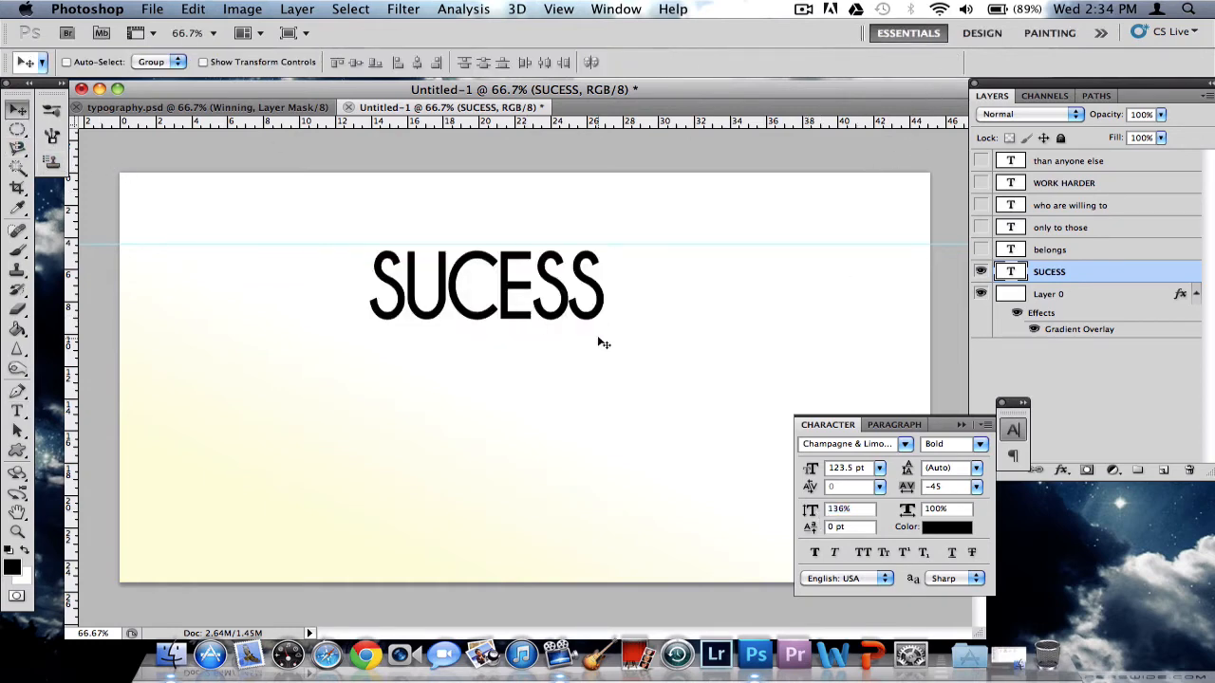
drag(529, 316, 498, 311)
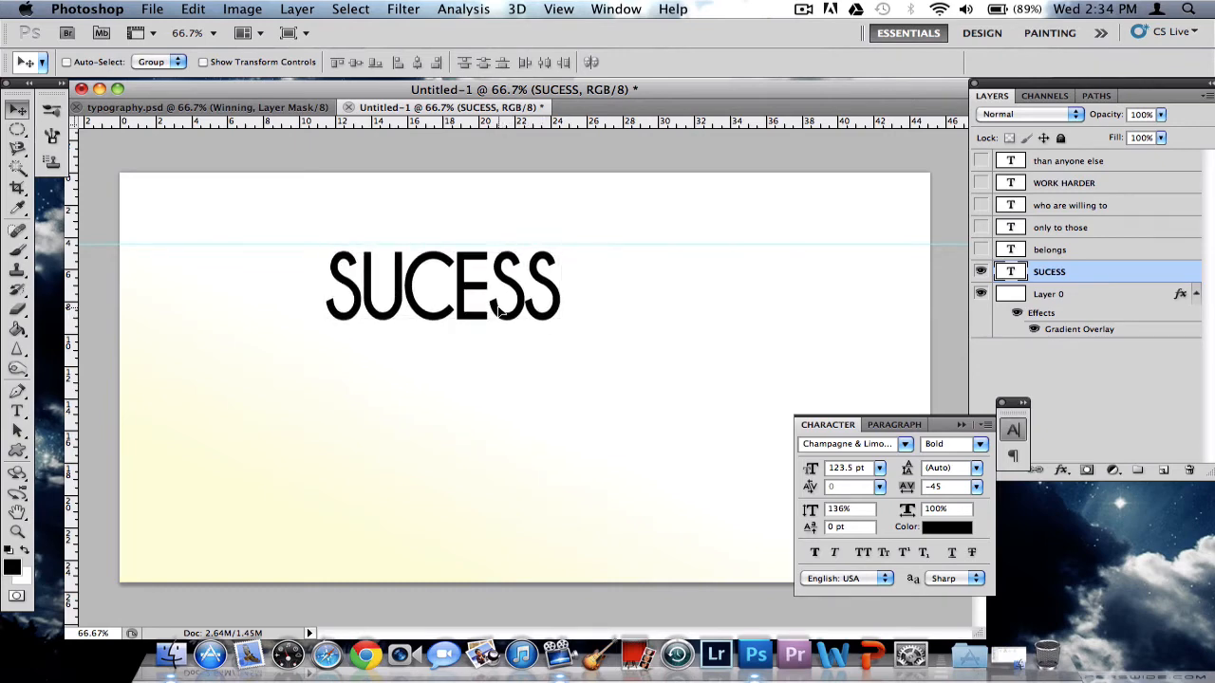
click(980, 249)
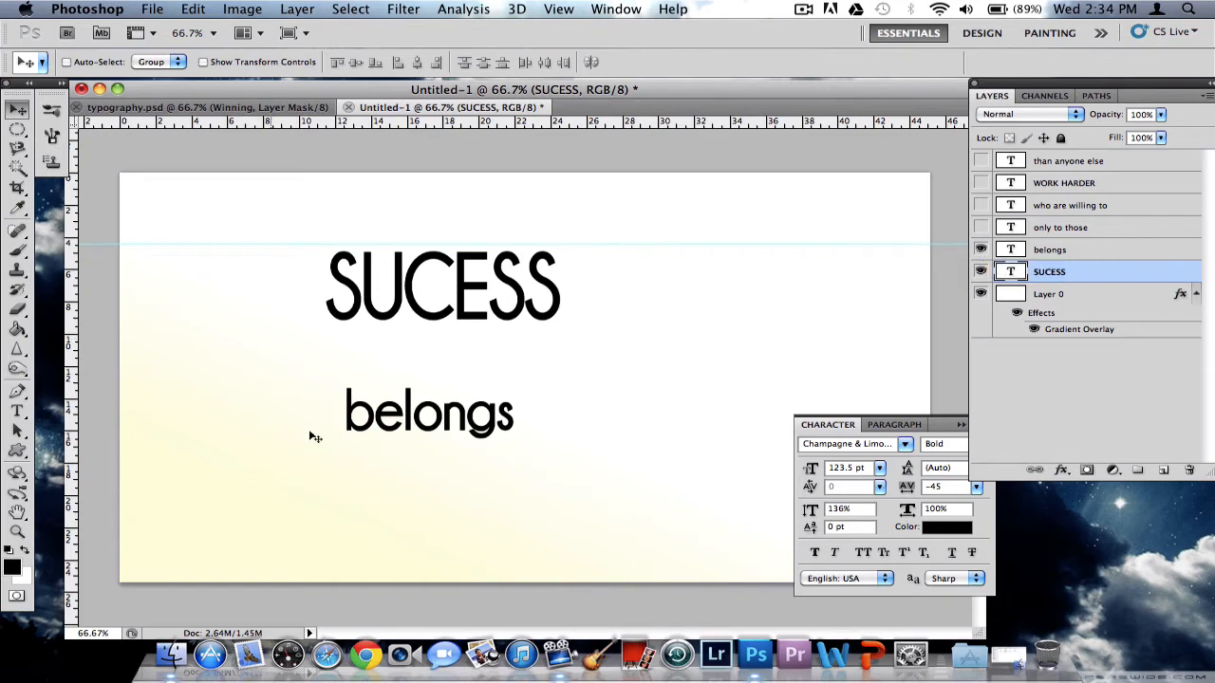
Try to move the word "belongs" to the right on the canvas, and undo the move.
drag(496, 414, 569, 408)
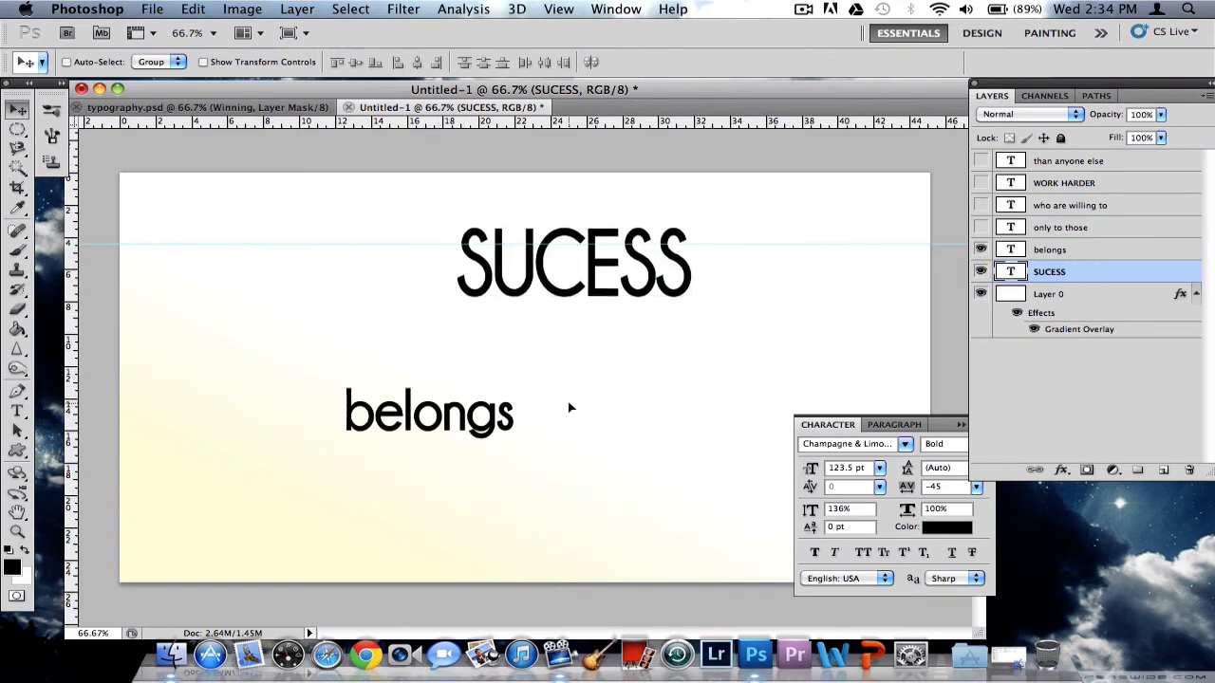
key(super+z)
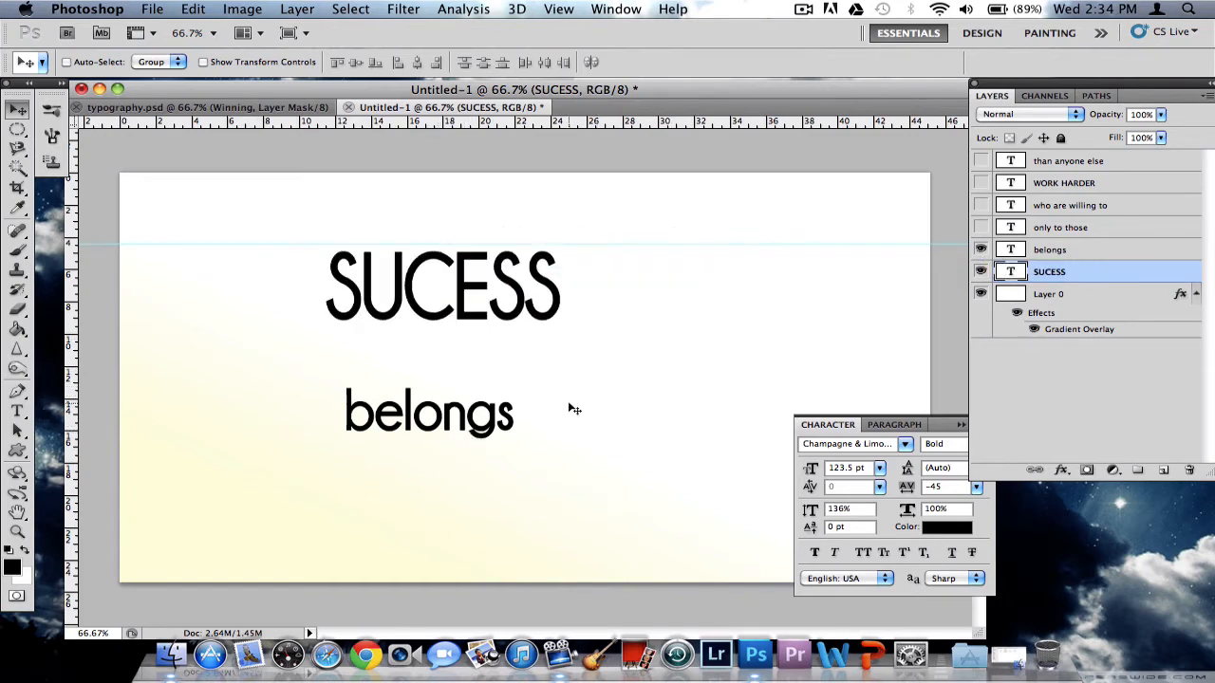
Move the word "belongs" up beside "SUCESS", just after its last letter, and select all of its text for editing.
click(1070, 251)
drag(478, 408, 677, 282)
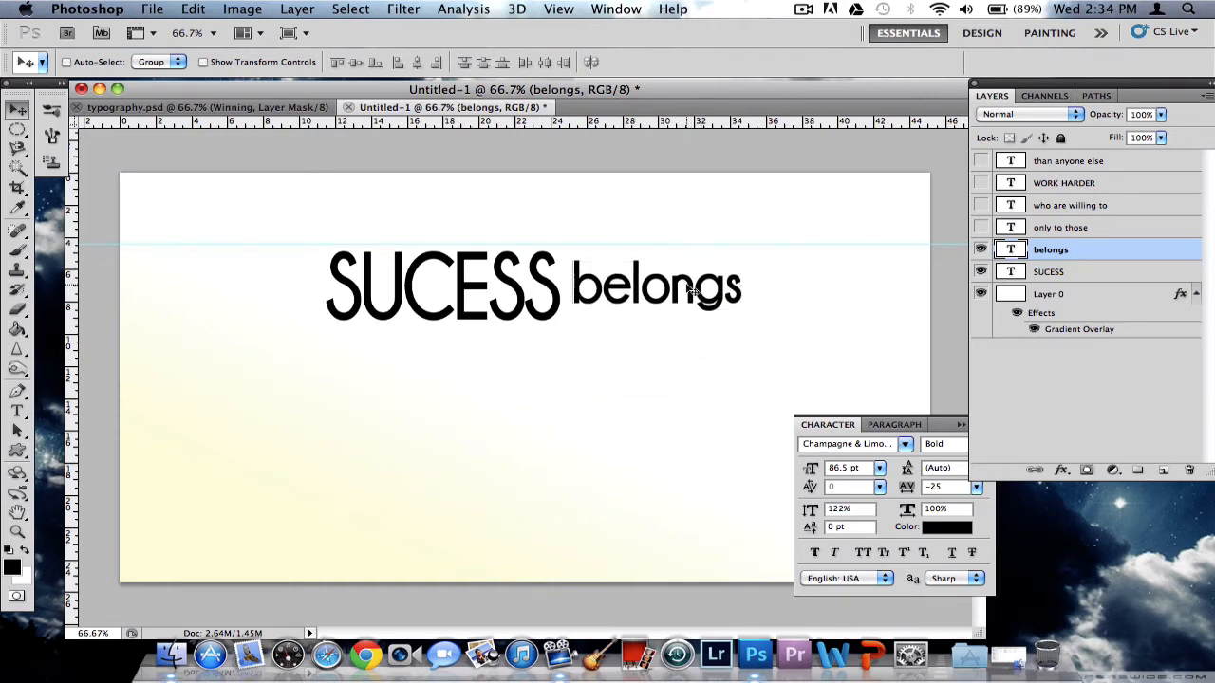
double_click(1011, 250)
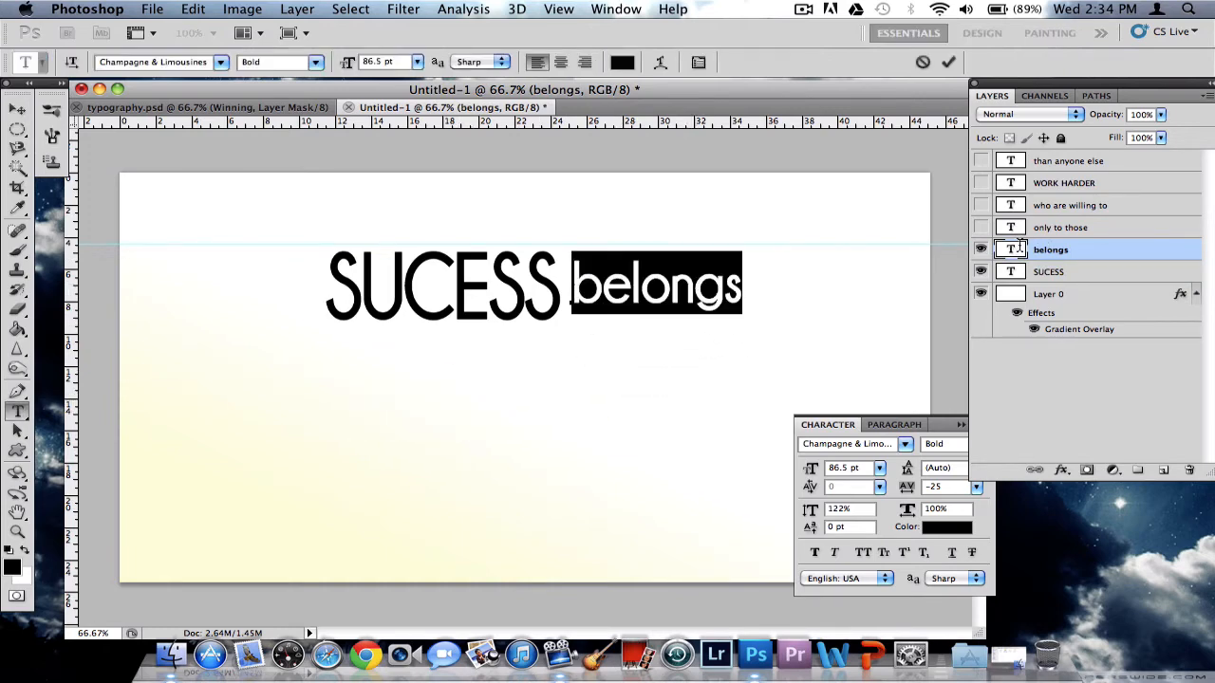
Browse the fonts for "belongs" and try Lucida Handwriting and Lucida Calligraphy on it.
click(905, 445)
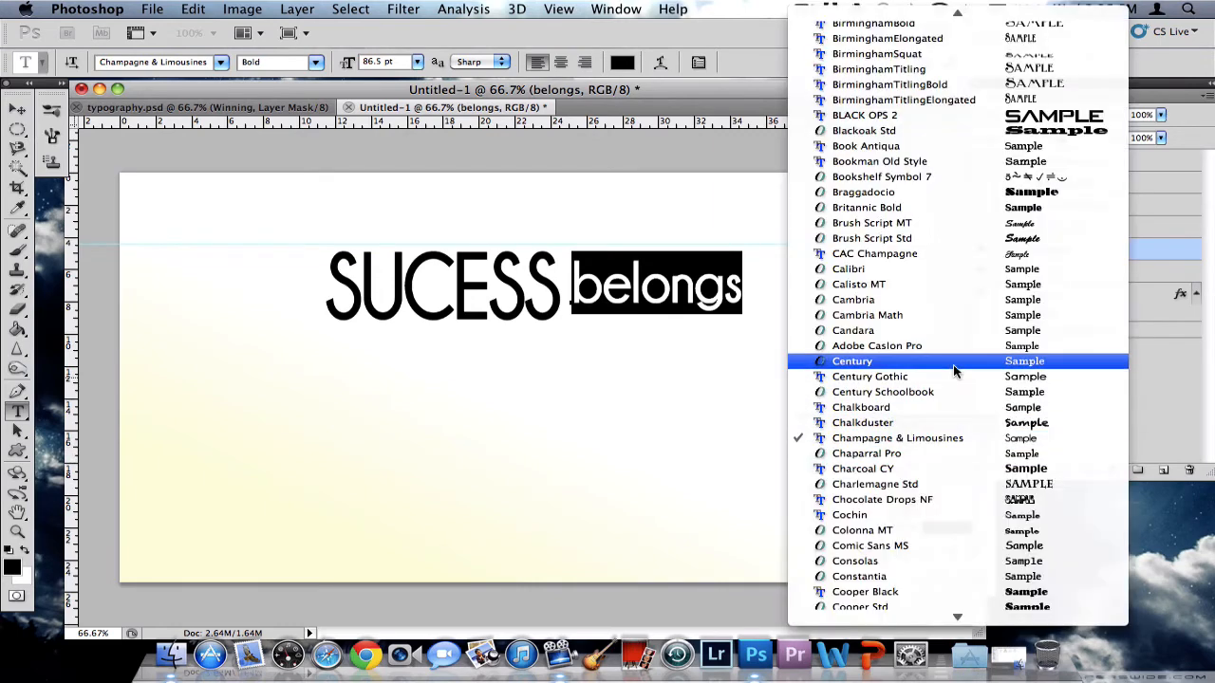
scroll(953, 364, down, 9)
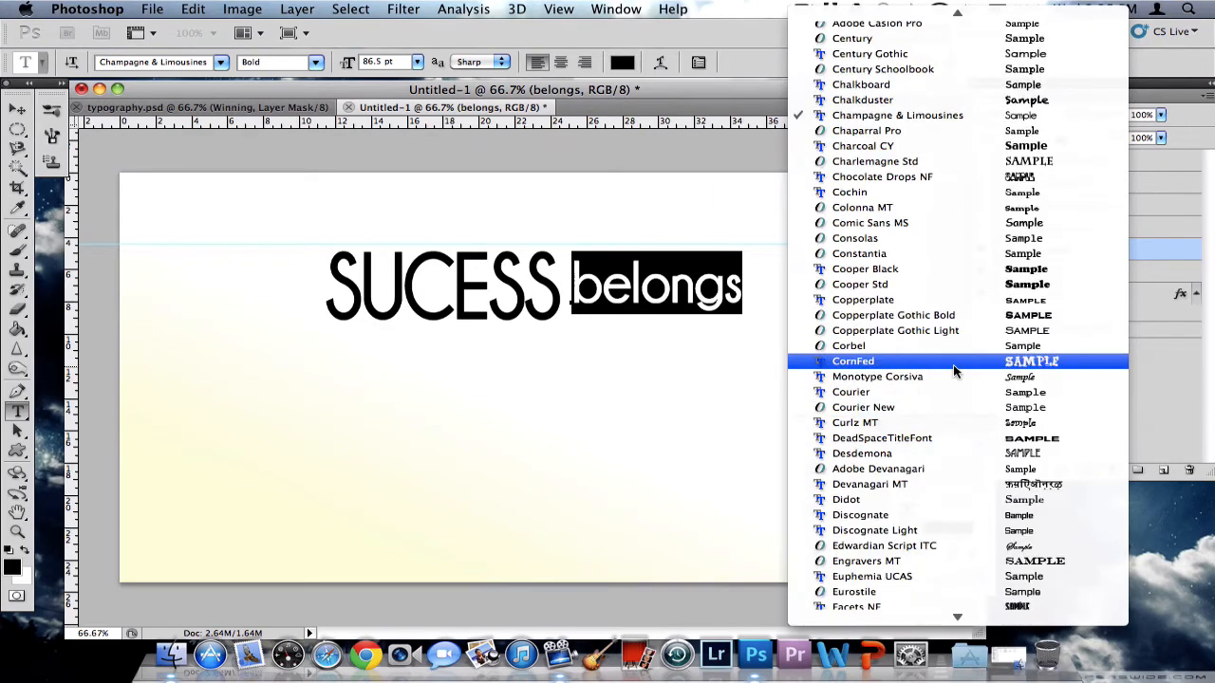
scroll(953, 364, down, 10)
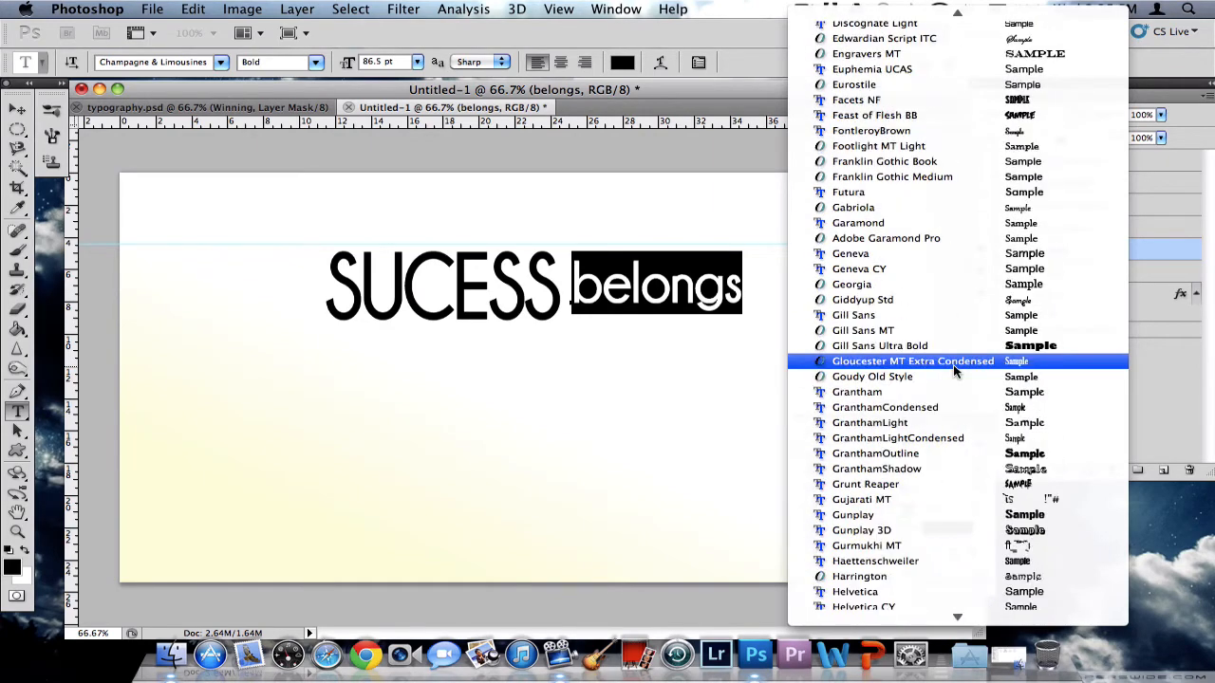
scroll(953, 364, down, 3)
scroll(953, 365, up, 20)
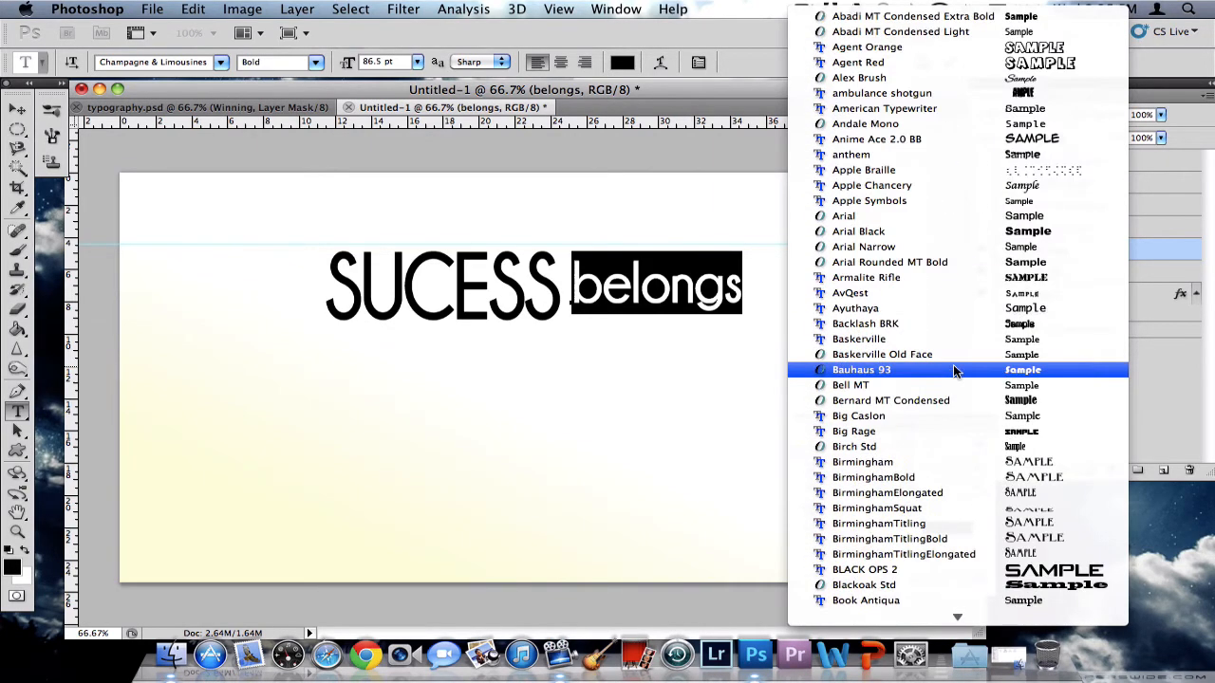
scroll(953, 369, down, 12)
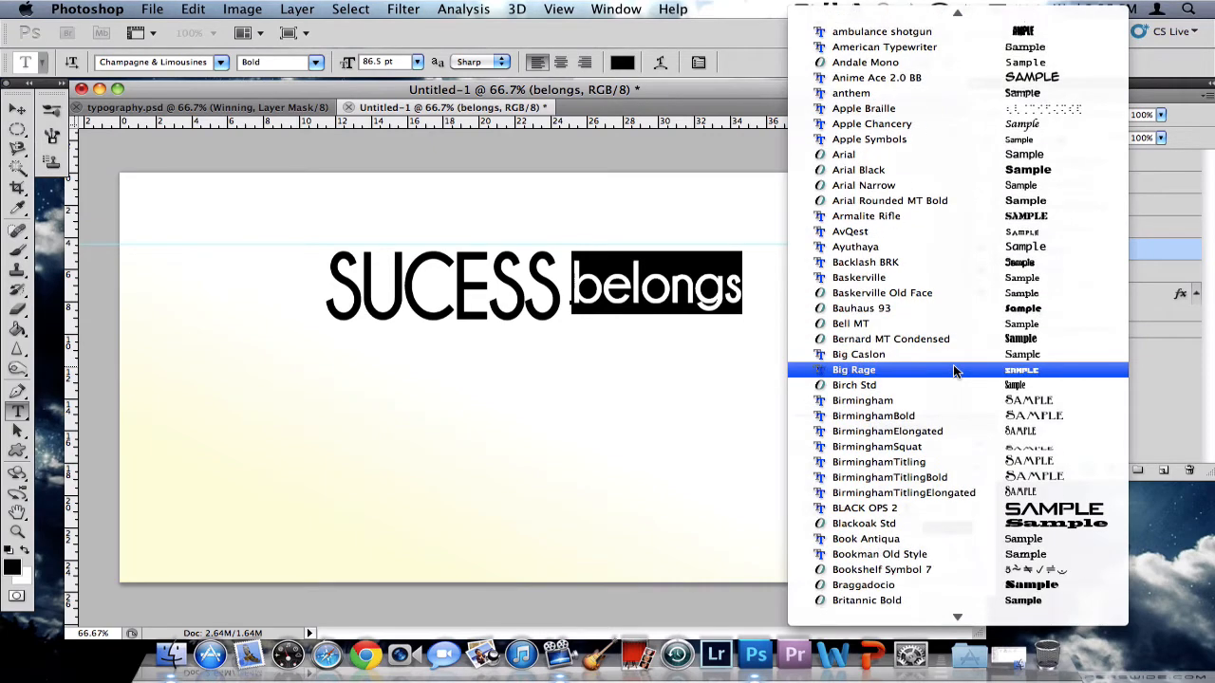
scroll(953, 369, down, 6)
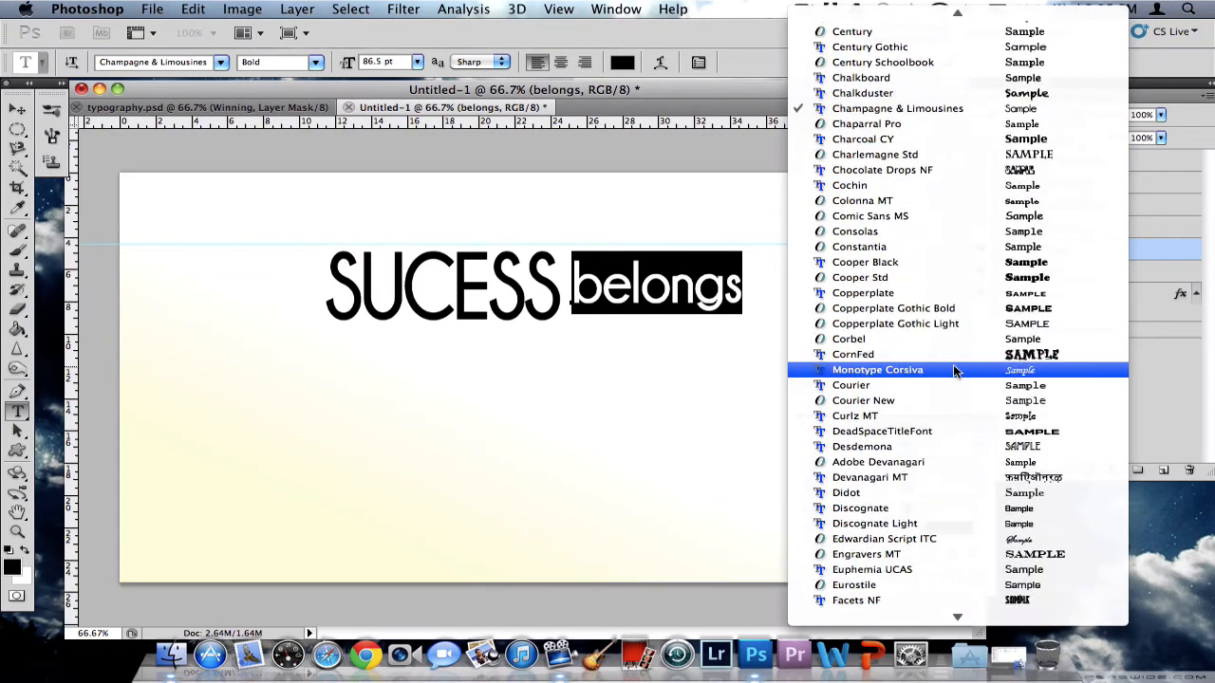
scroll(952, 369, down, 4)
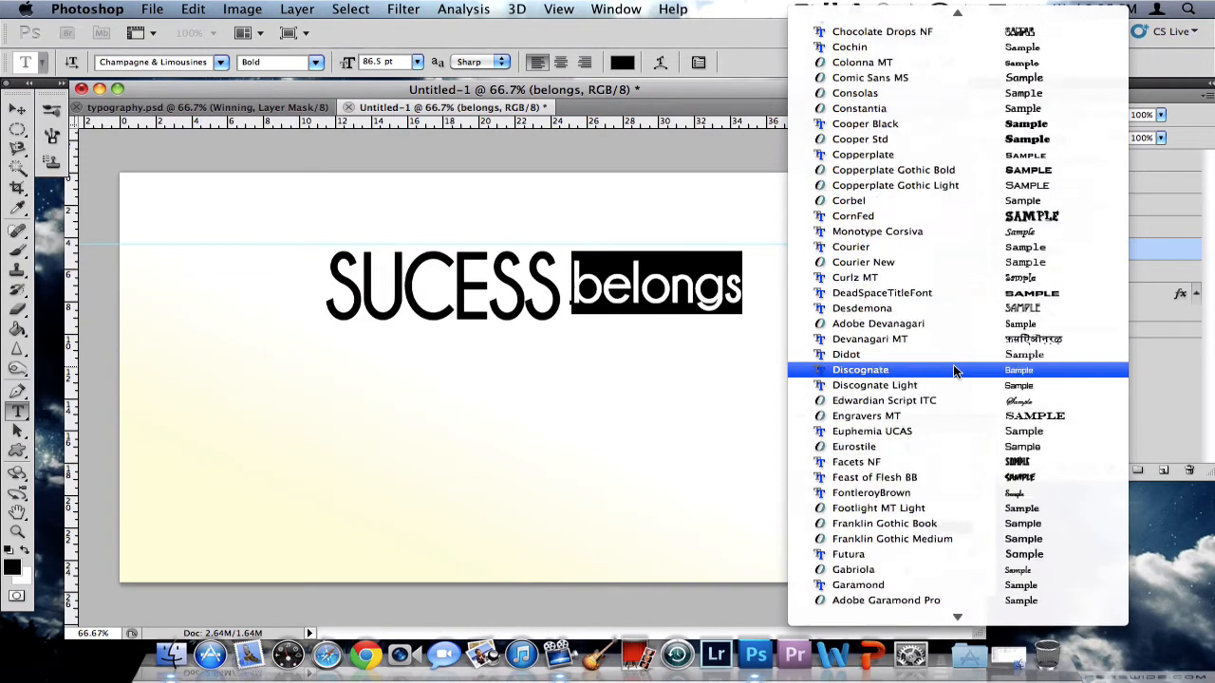
scroll(953, 369, down, 4)
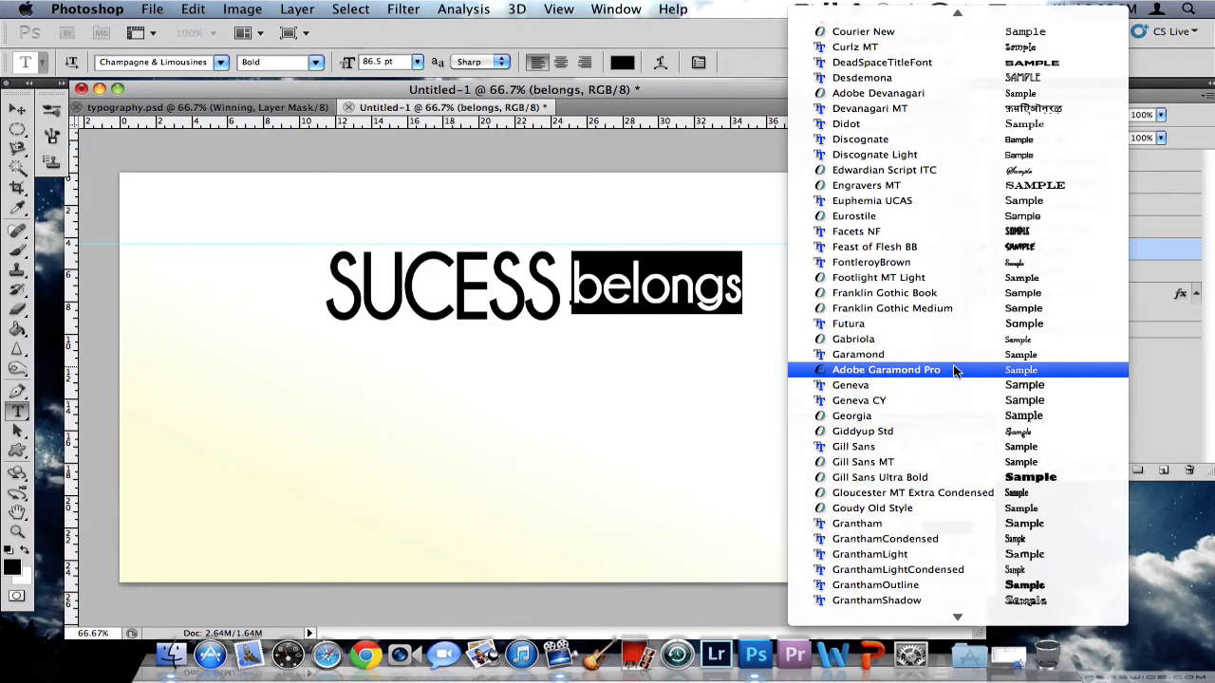
scroll(953, 369, down, 3)
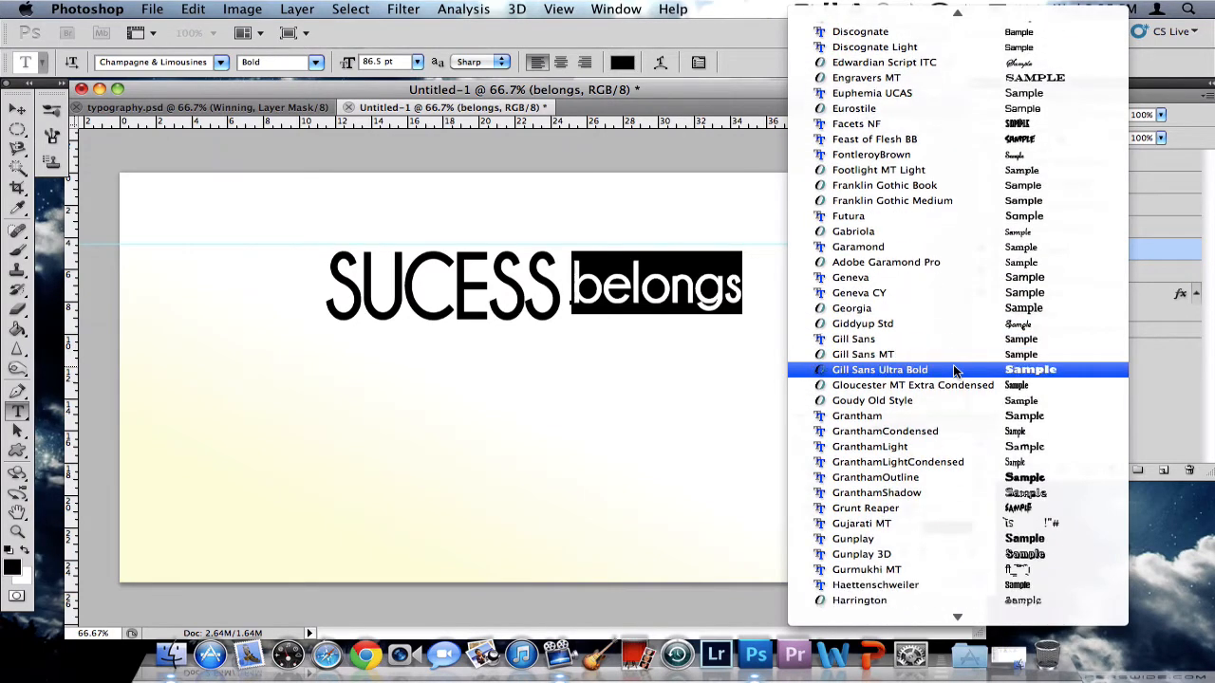
scroll(953, 369, down, 5)
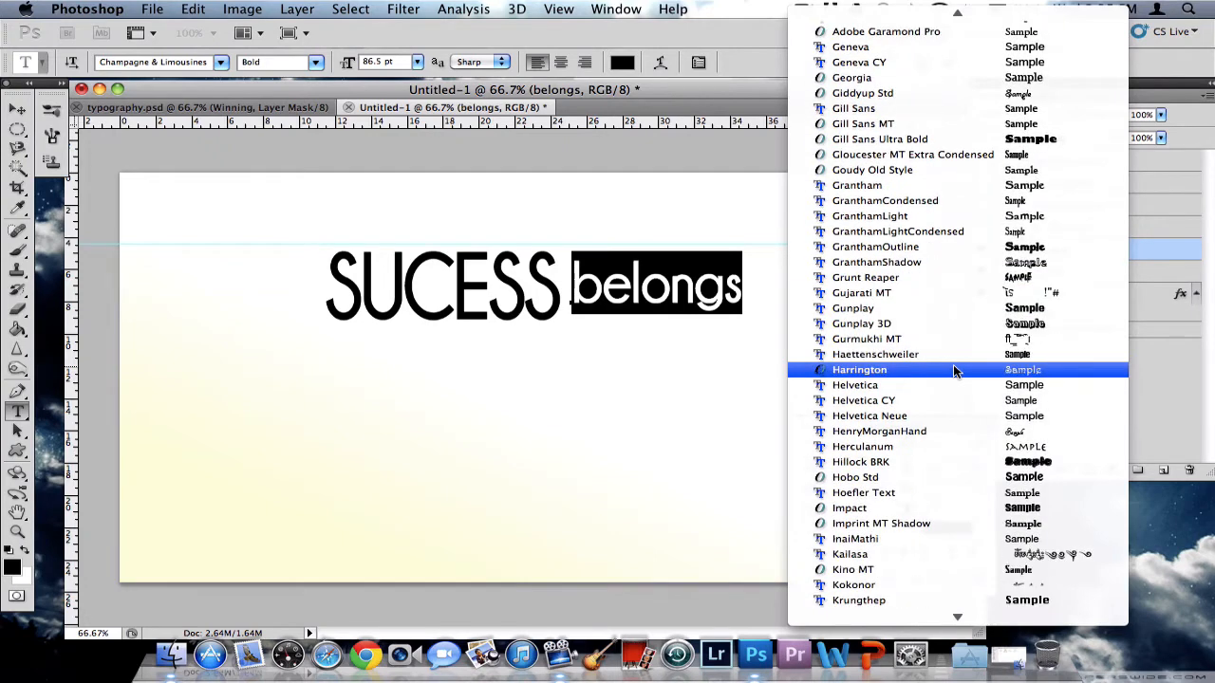
scroll(952, 369, down, 3)
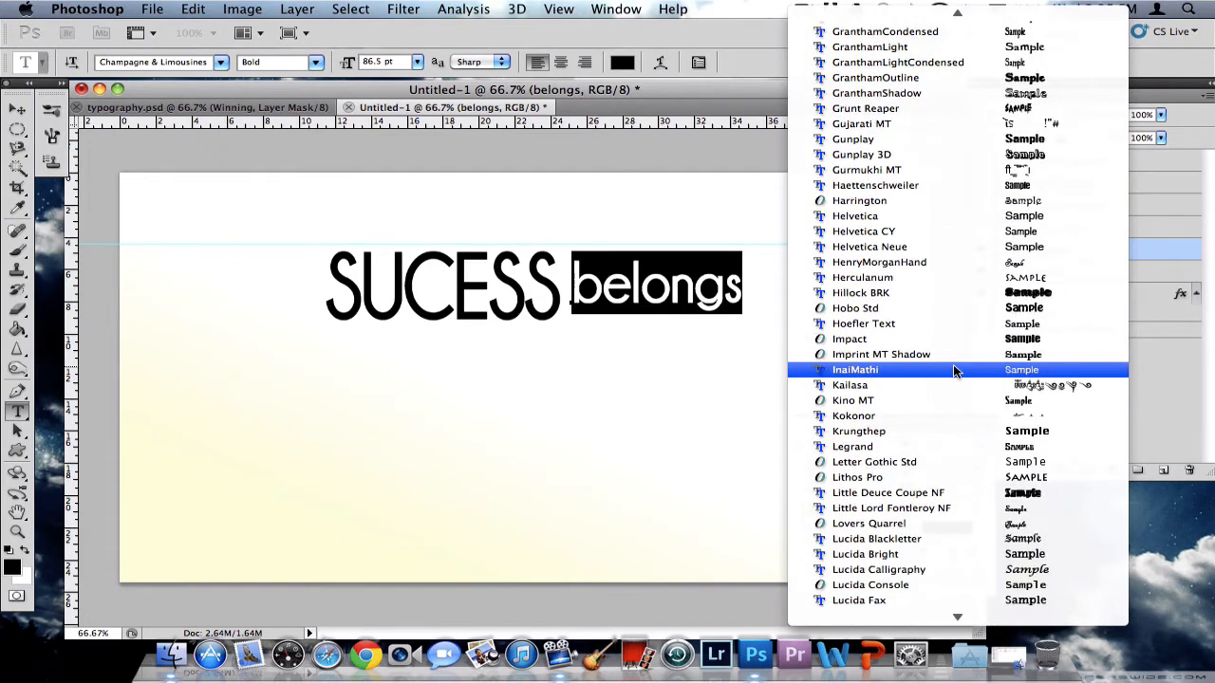
scroll(953, 369, down, 5)
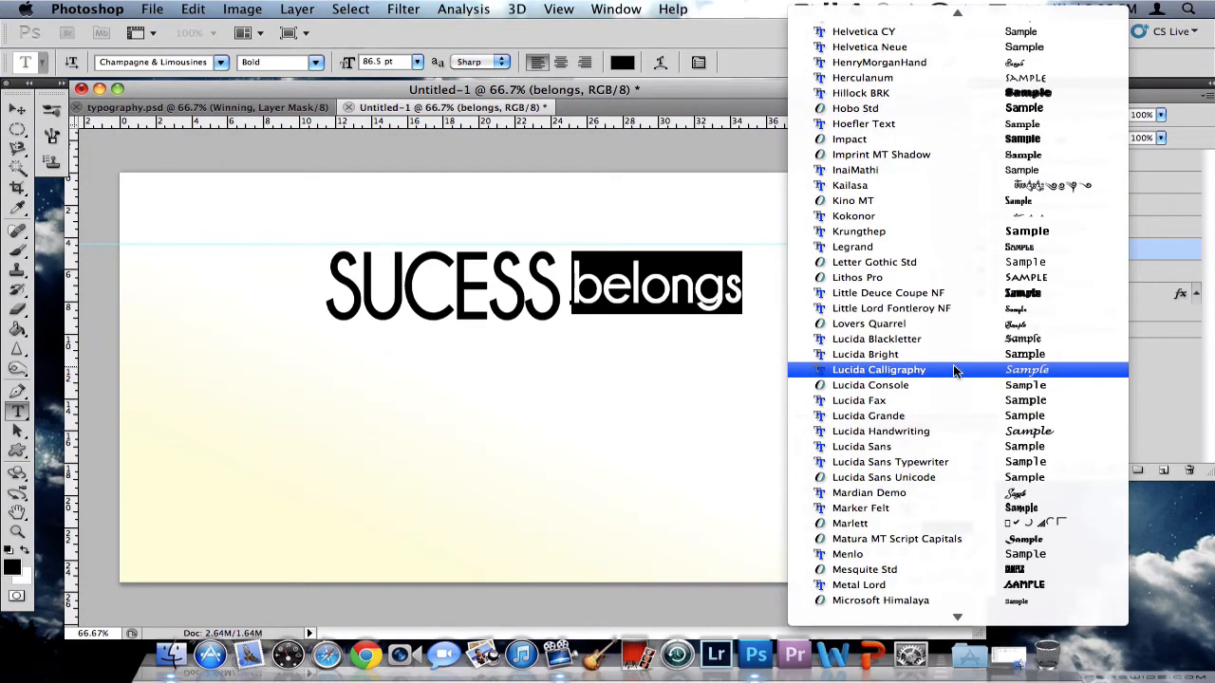
click(1007, 430)
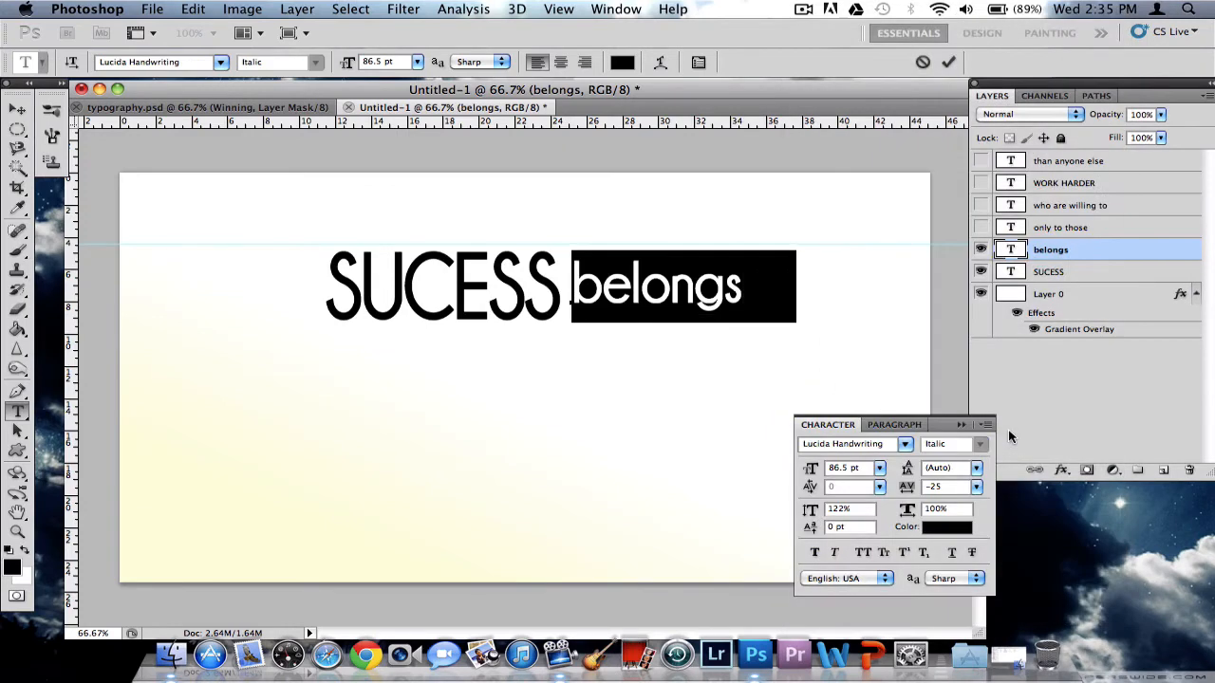
click(906, 446)
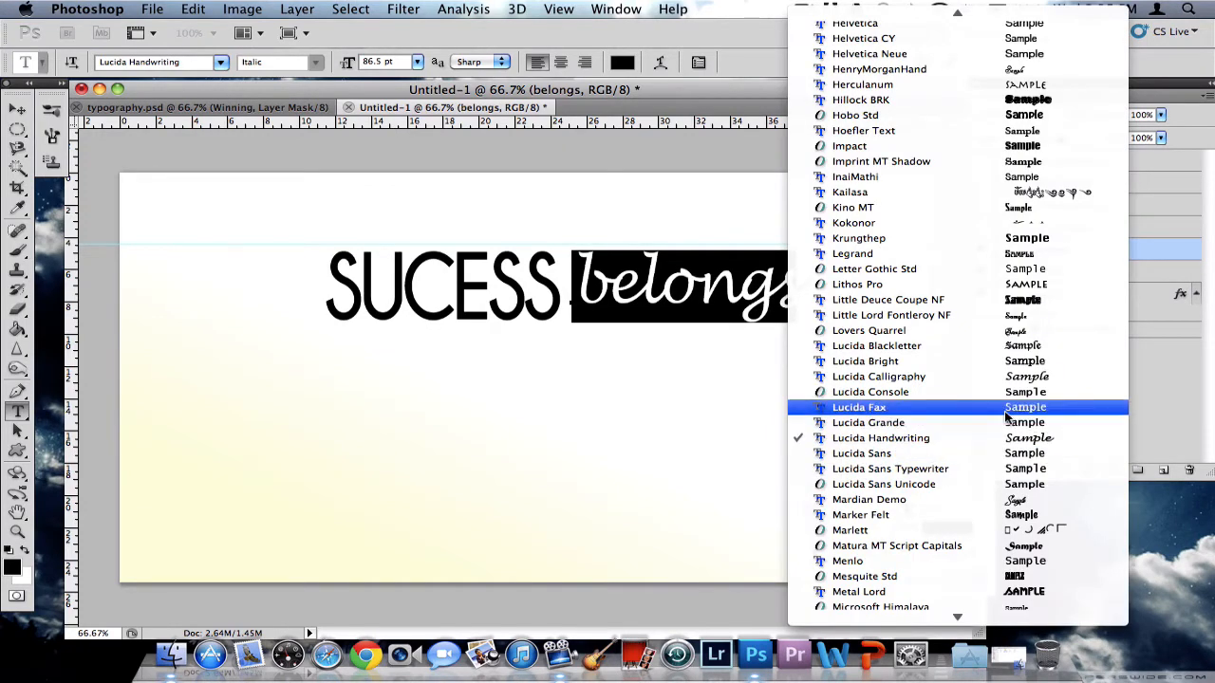
click(1017, 377)
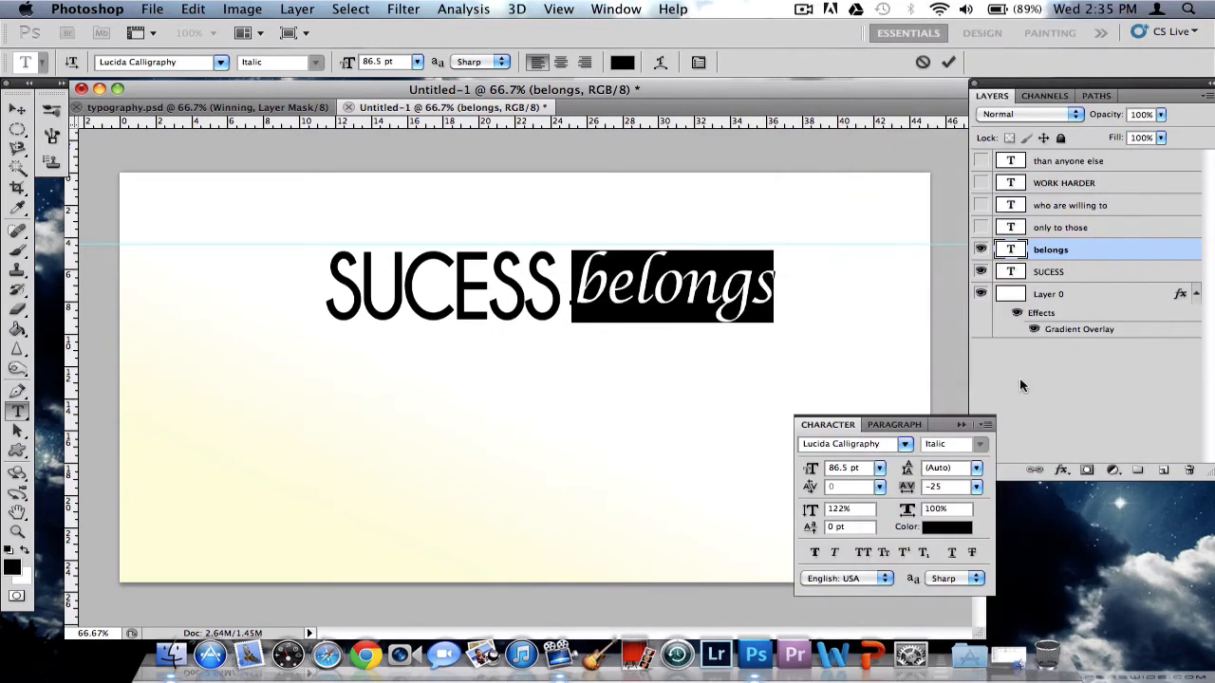
Set the font of "belongs" to CAC Champagne, commit the edit and nudge the word slightly away from "SUCESS".
click(905, 443)
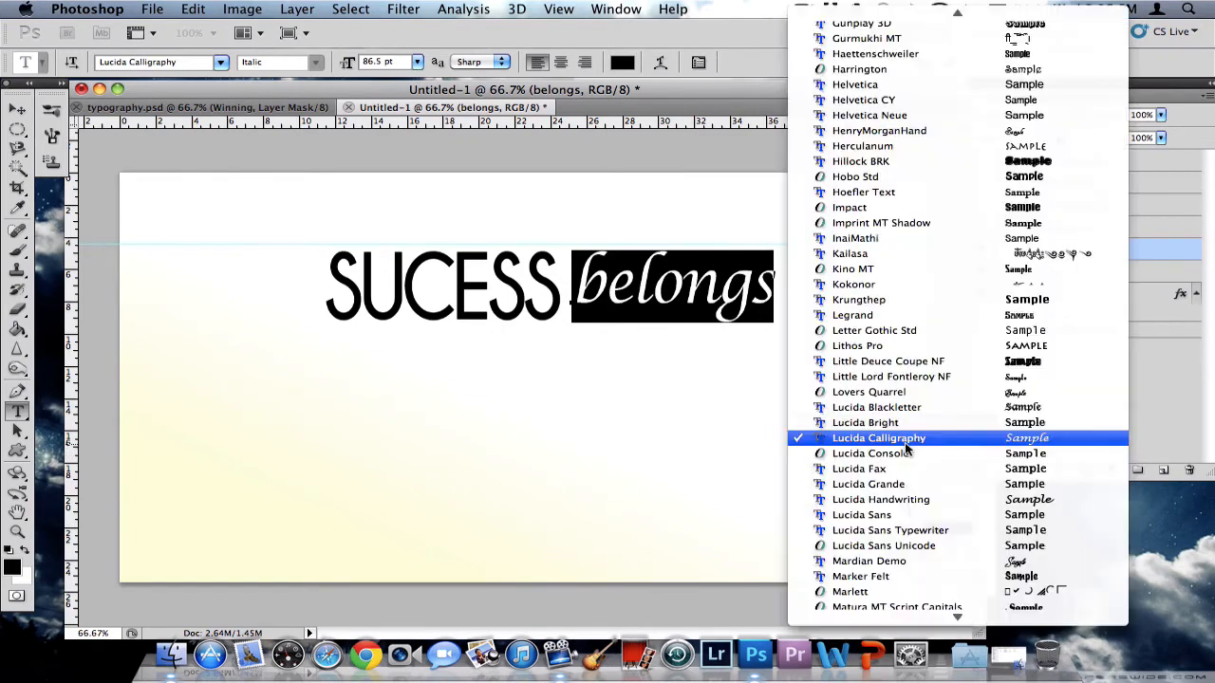
scroll(934, 407, down, 4)
scroll(935, 407, up, 4)
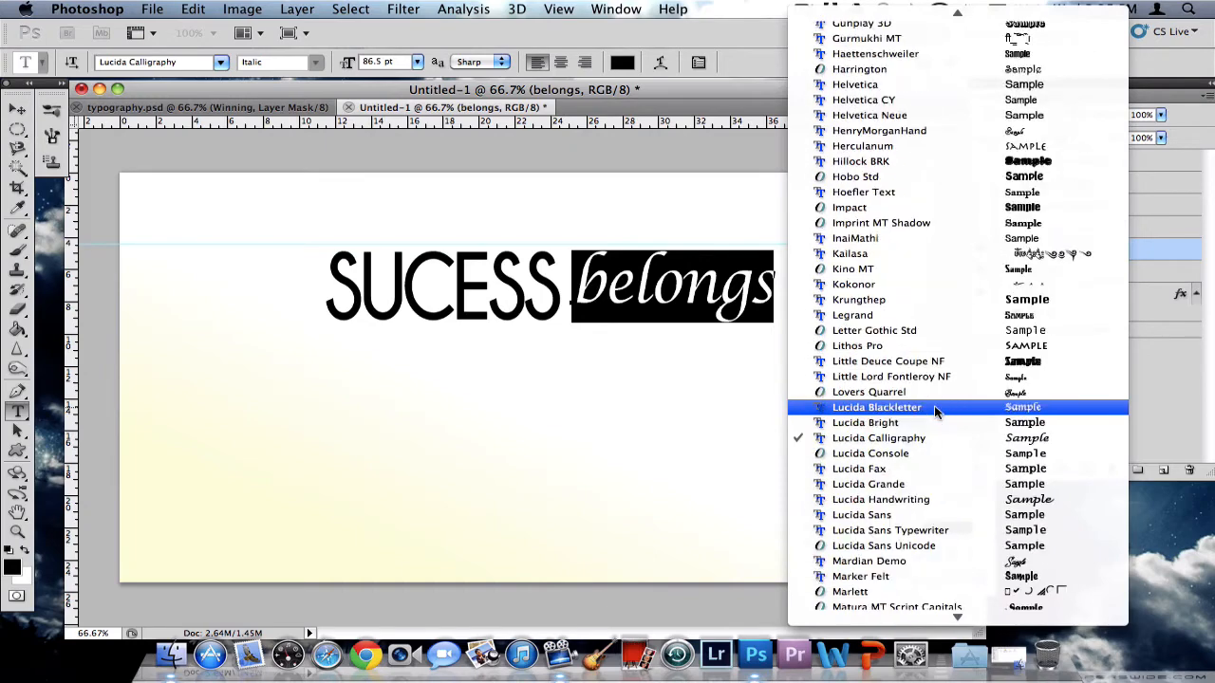
scroll(934, 405, up, 10)
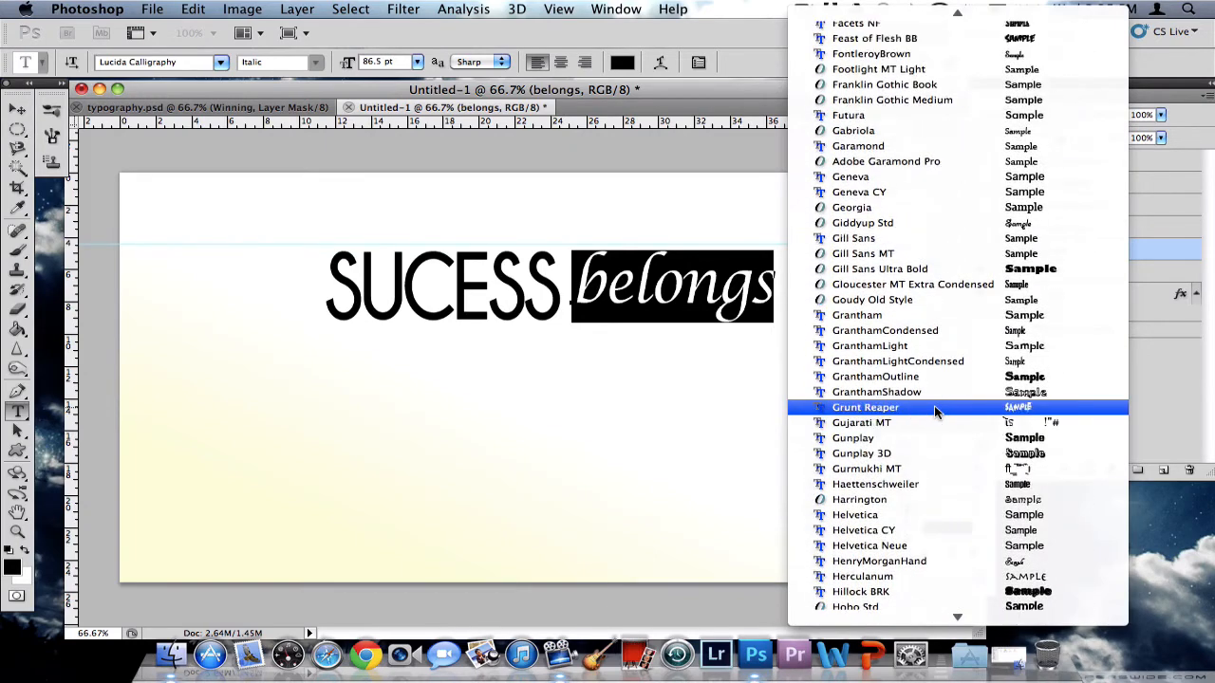
scroll(933, 405, up, 15)
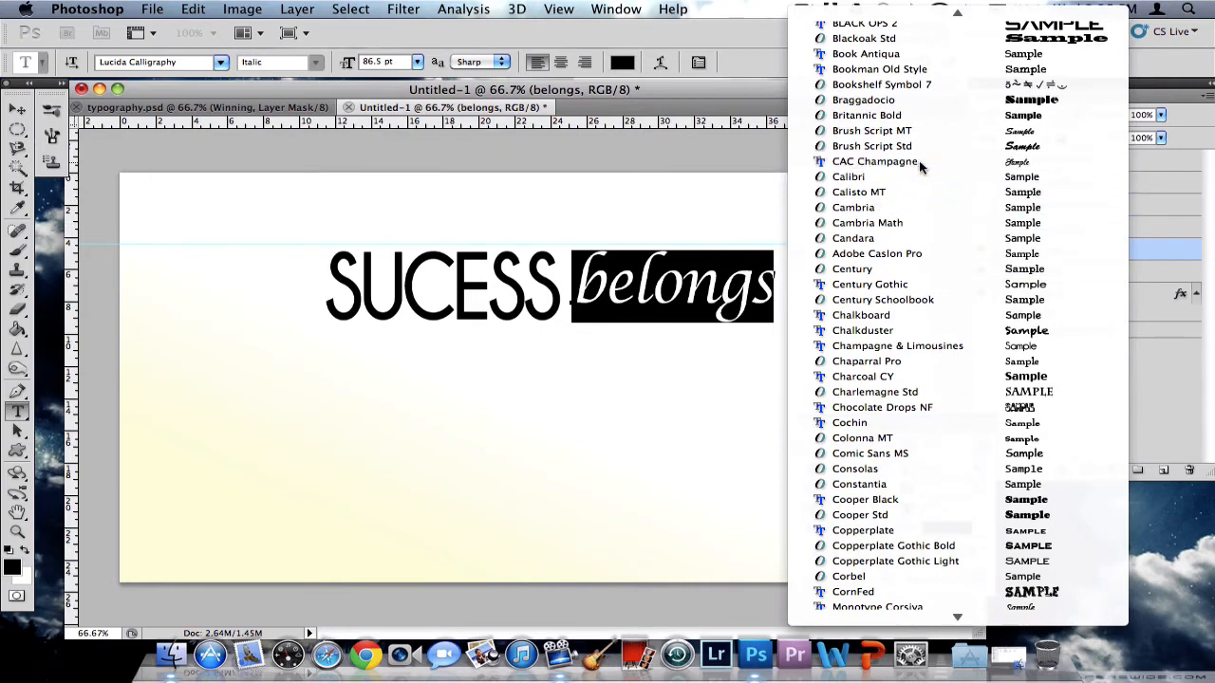
click(874, 161)
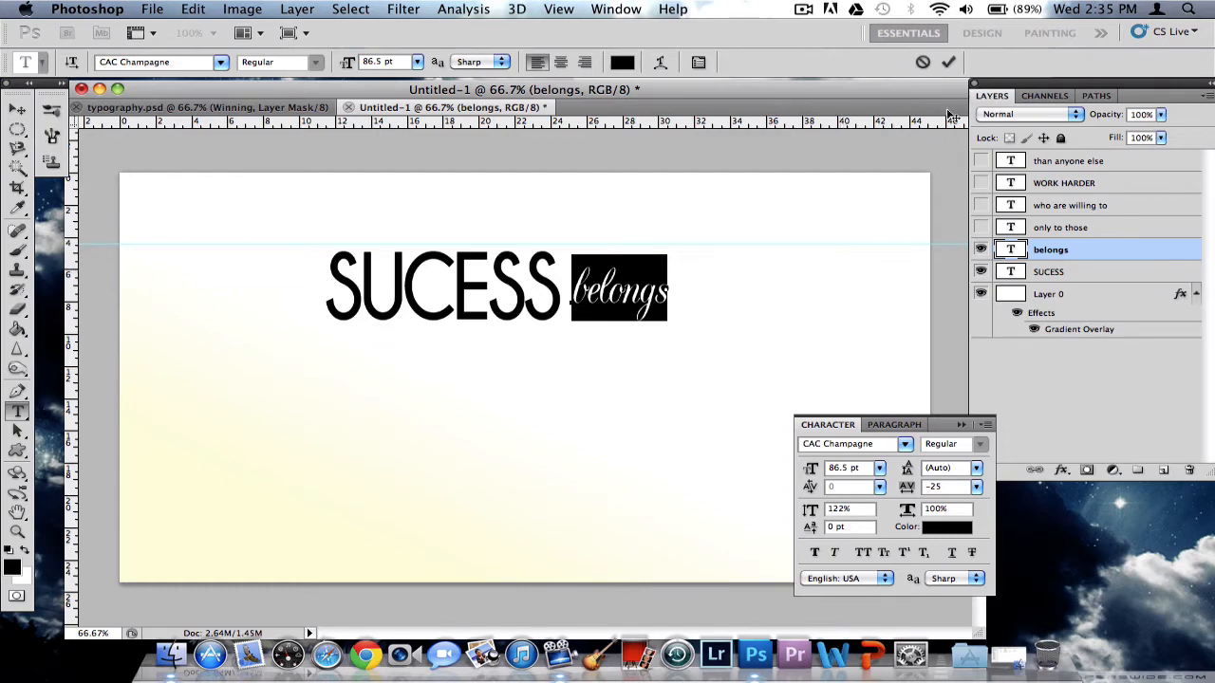
click(947, 61)
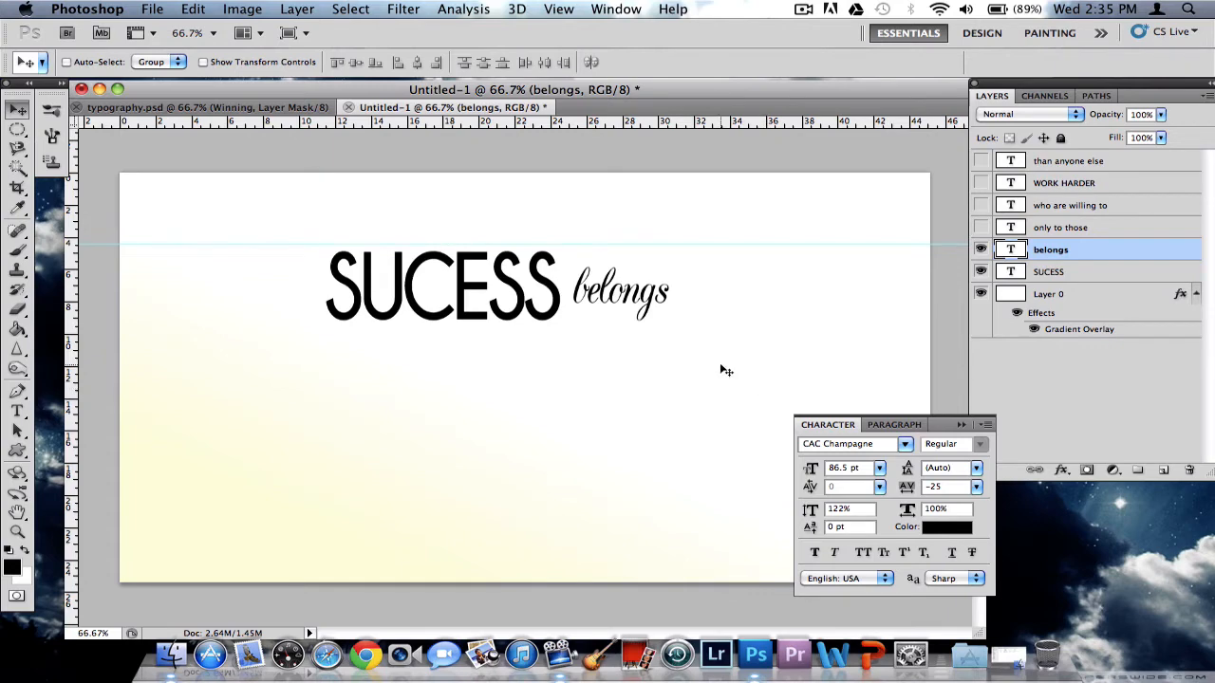
mouse_move(616, 296)
mouse_down()
mouse_move(634, 298)
mouse_move(618, 294)
mouse_up()
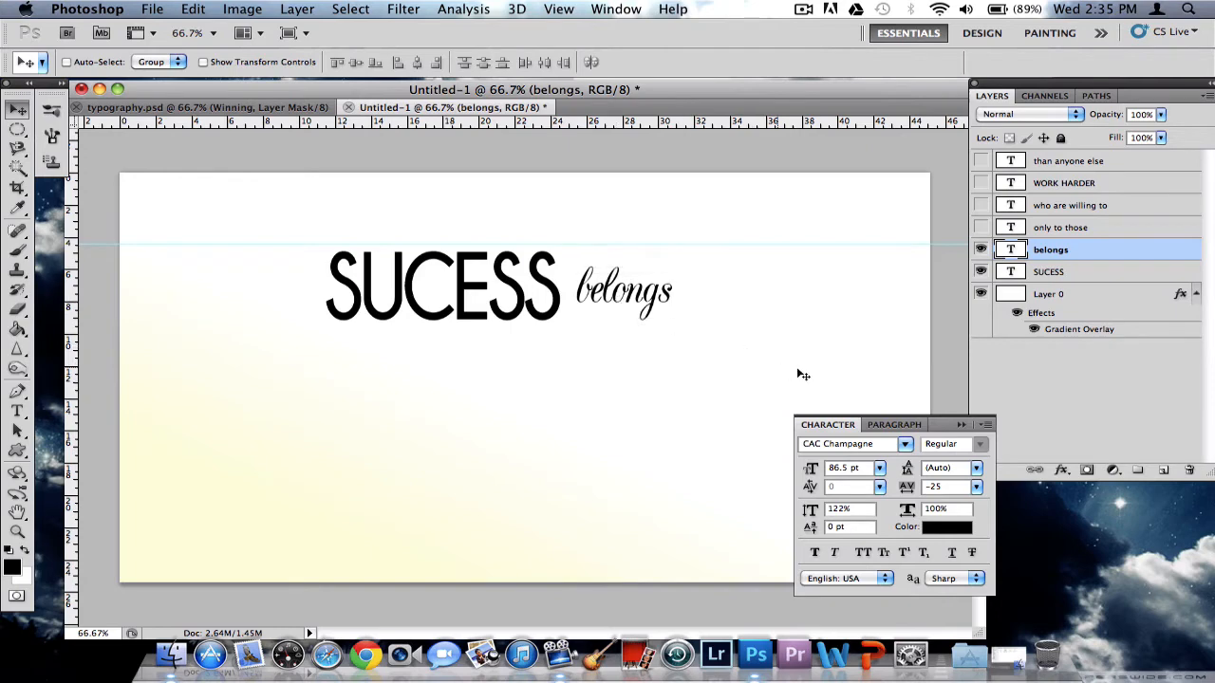
Set the "belongs" text to tracking -5 and font size 85.5 pt, and commit the edit.
double_click(1018, 249)
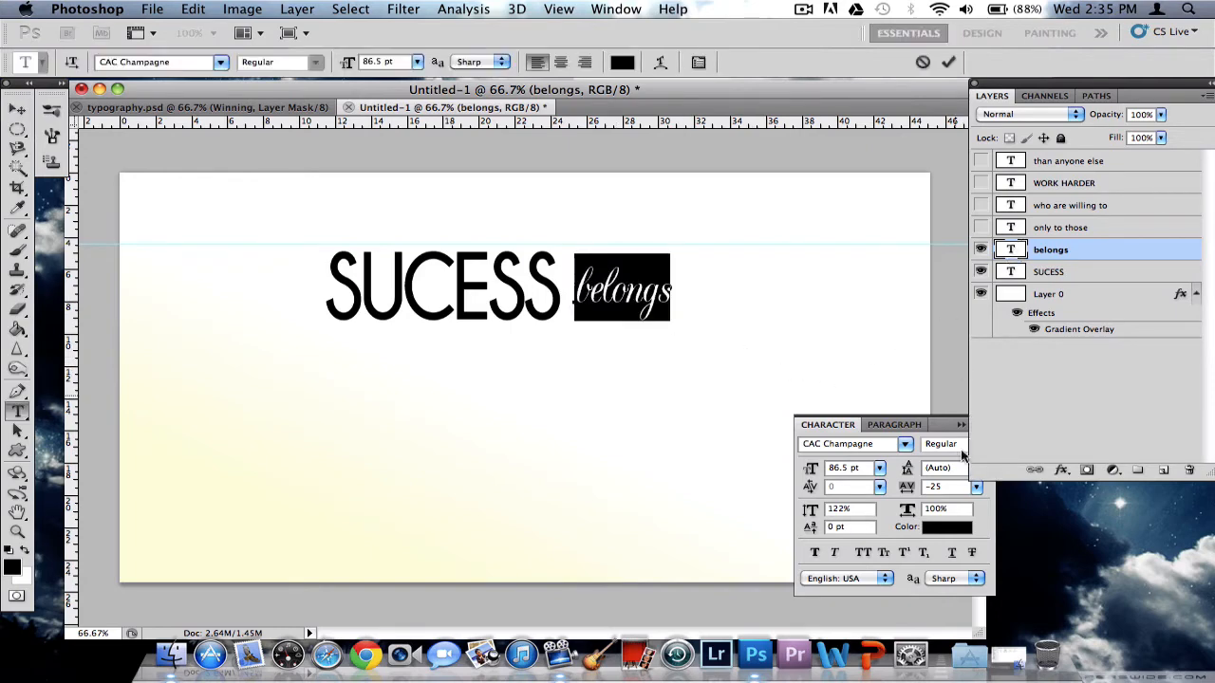
drag(903, 490, 908, 489)
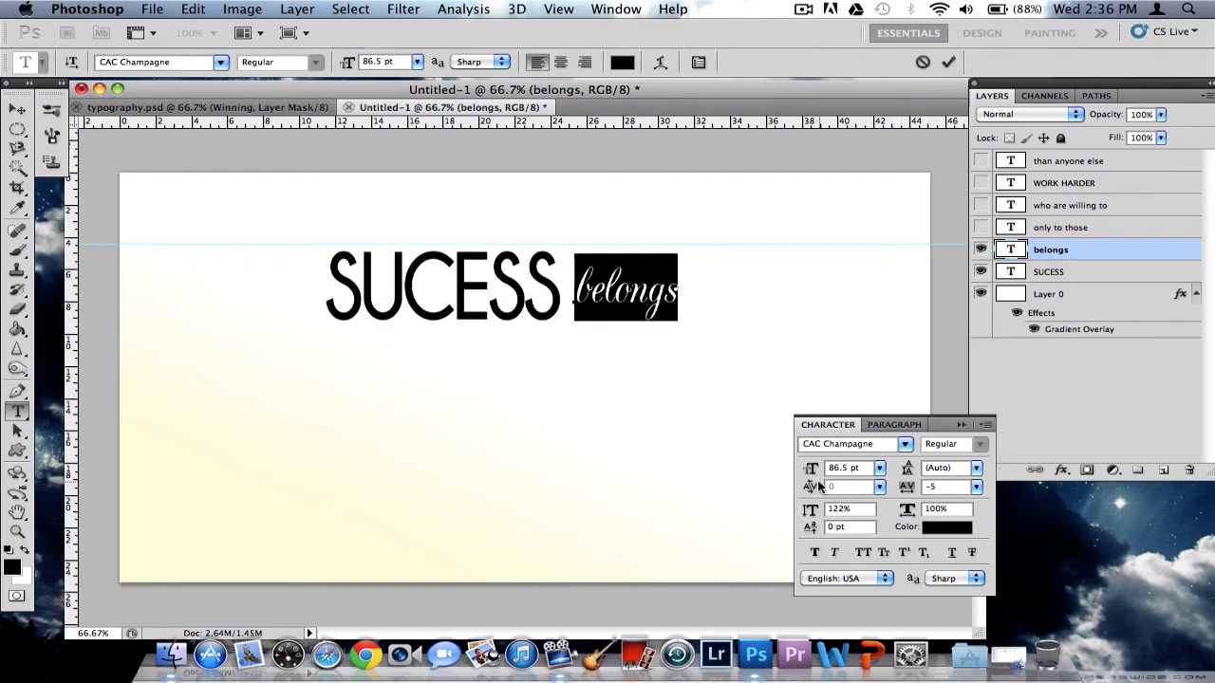
drag(816, 475, 813, 475)
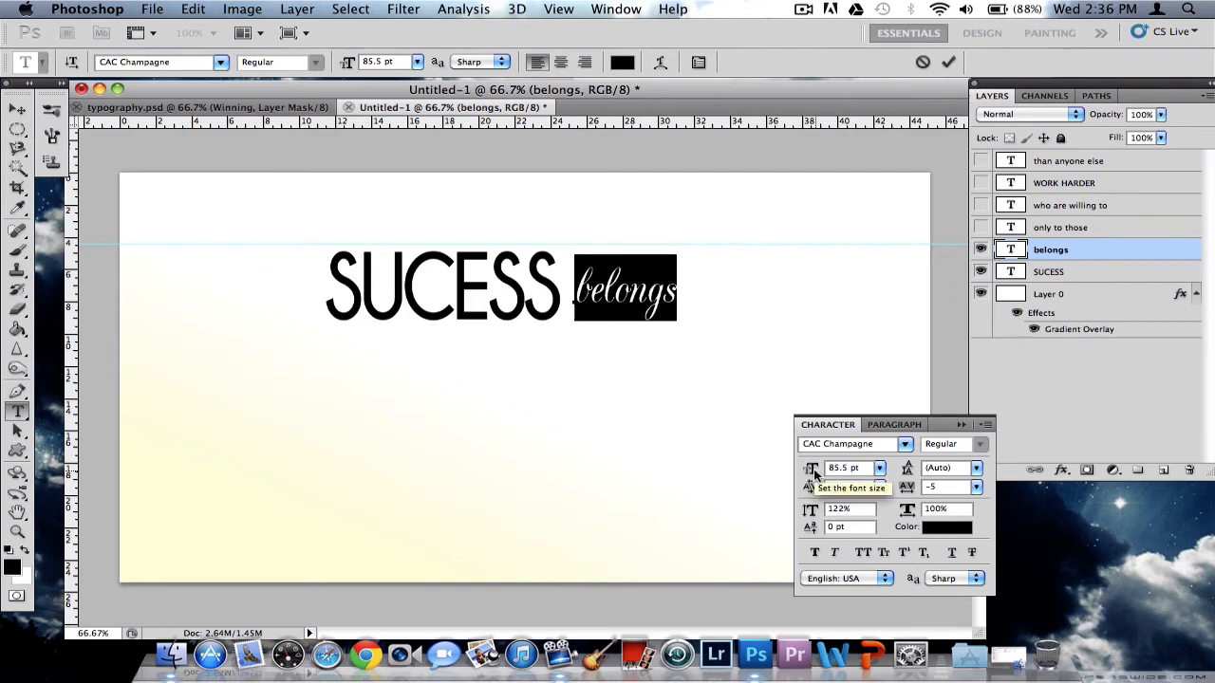
click(948, 62)
key(v)
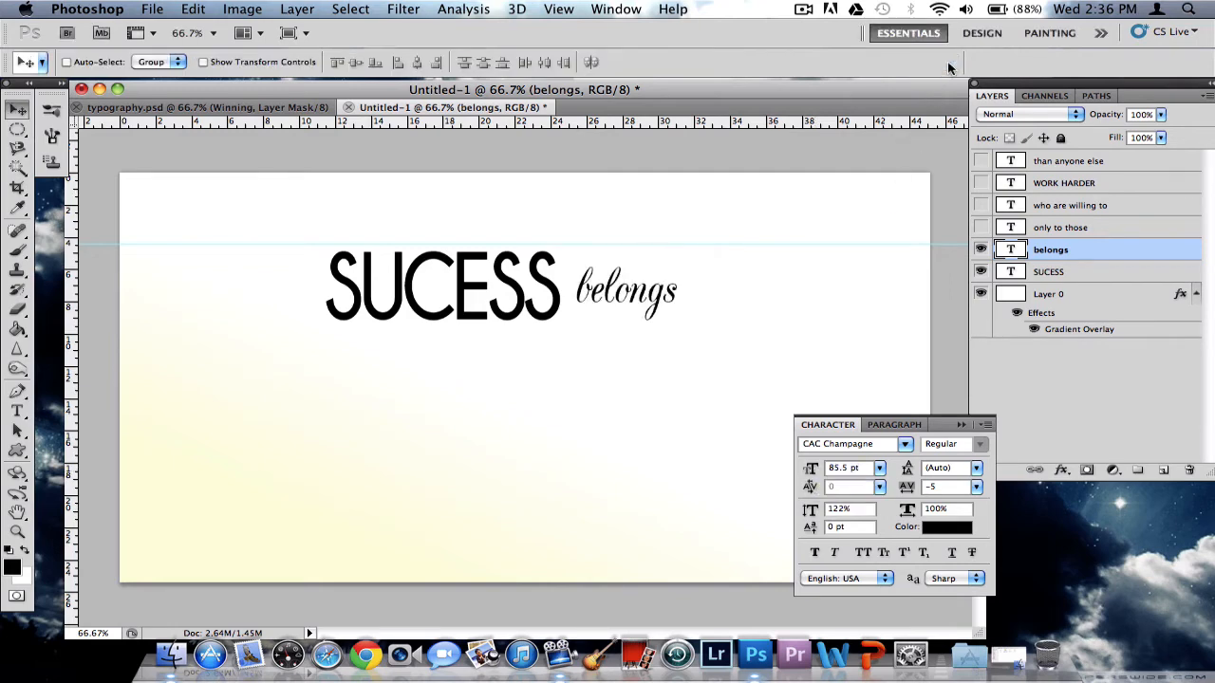
Show the "only to those" layer, move it beneath "SUCESS belongs" flush with the end of "belongs", and add a vertical guide along that edge.
click(981, 228)
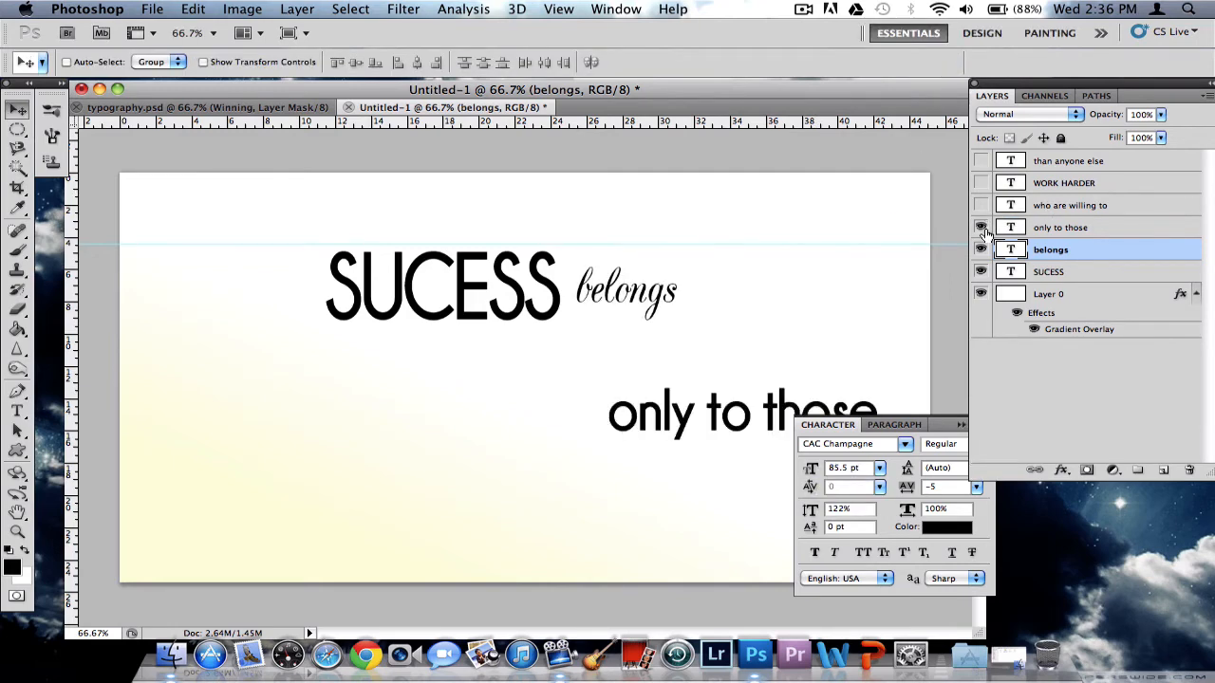
mouse_move(692, 427)
mouse_down()
mouse_move(666, 416)
mouse_move(690, 408)
mouse_up()
click(1063, 228)
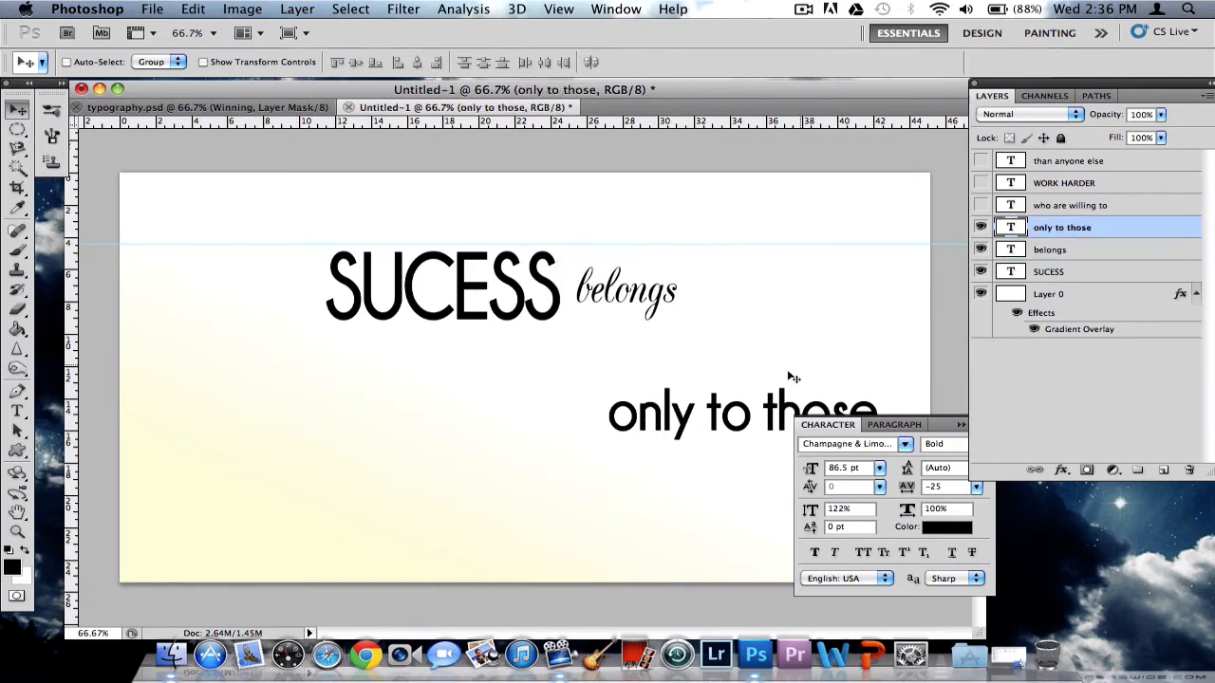
drag(714, 410, 465, 337)
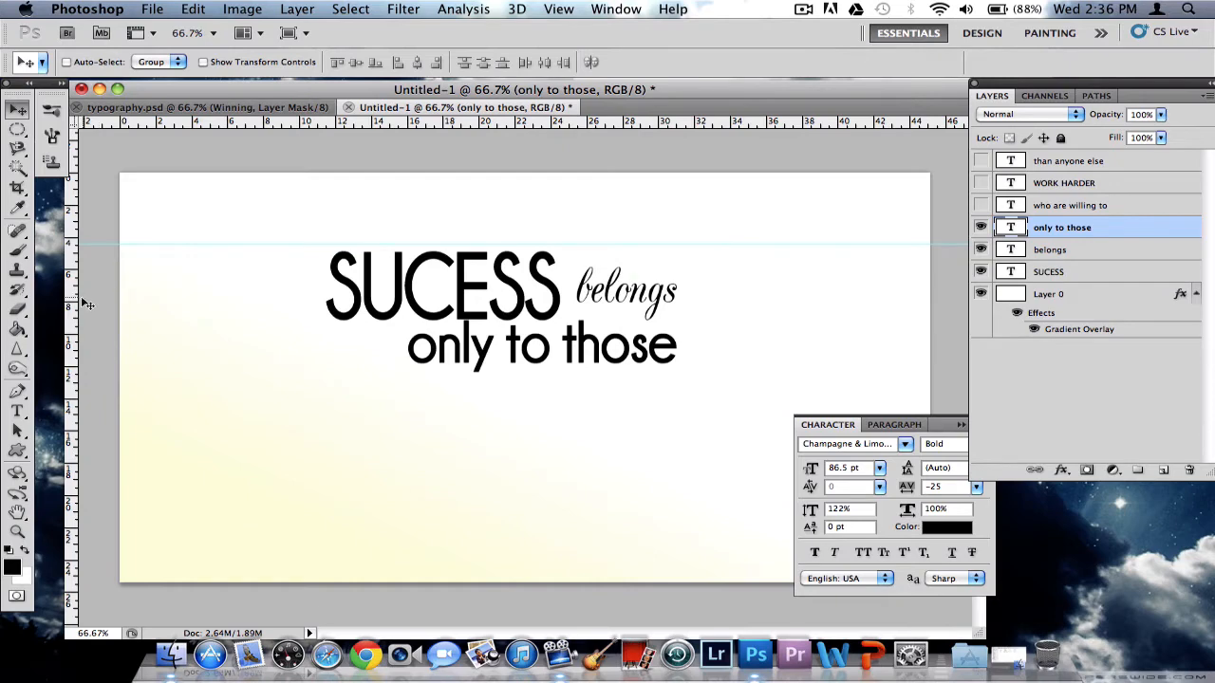
drag(68, 303, 683, 303)
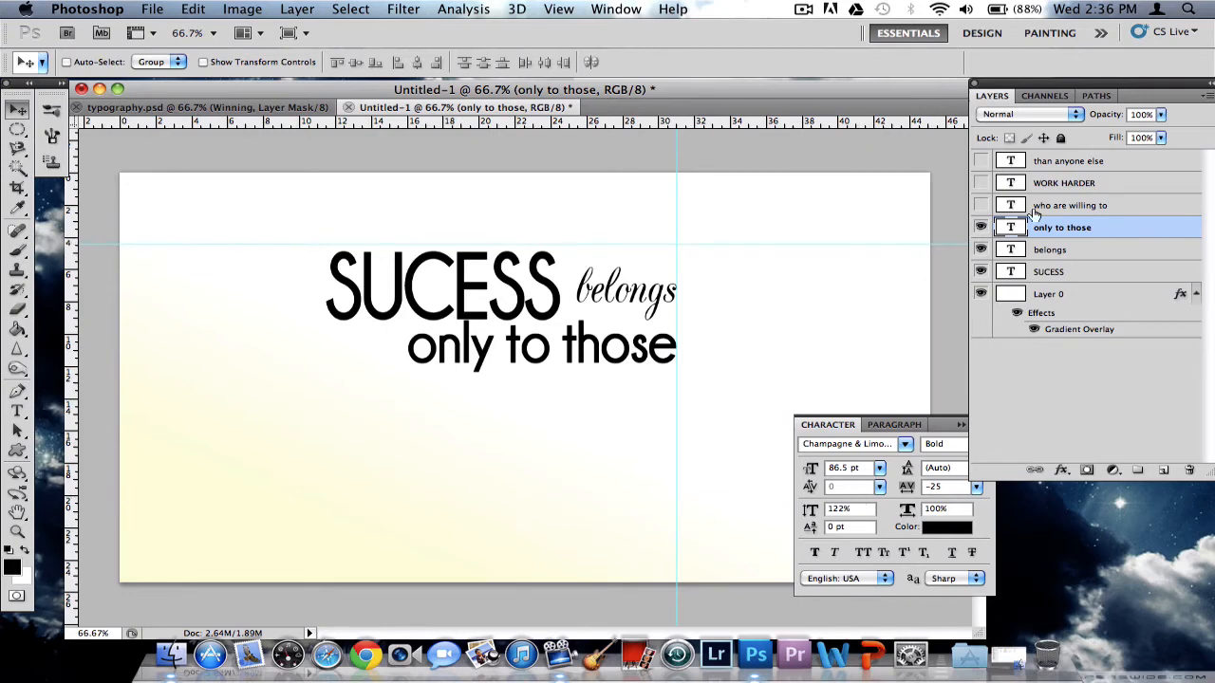
Select all of the "only to those" text and set its font size to 48.5 pt and tracking to 75.
double_click(1011, 228)
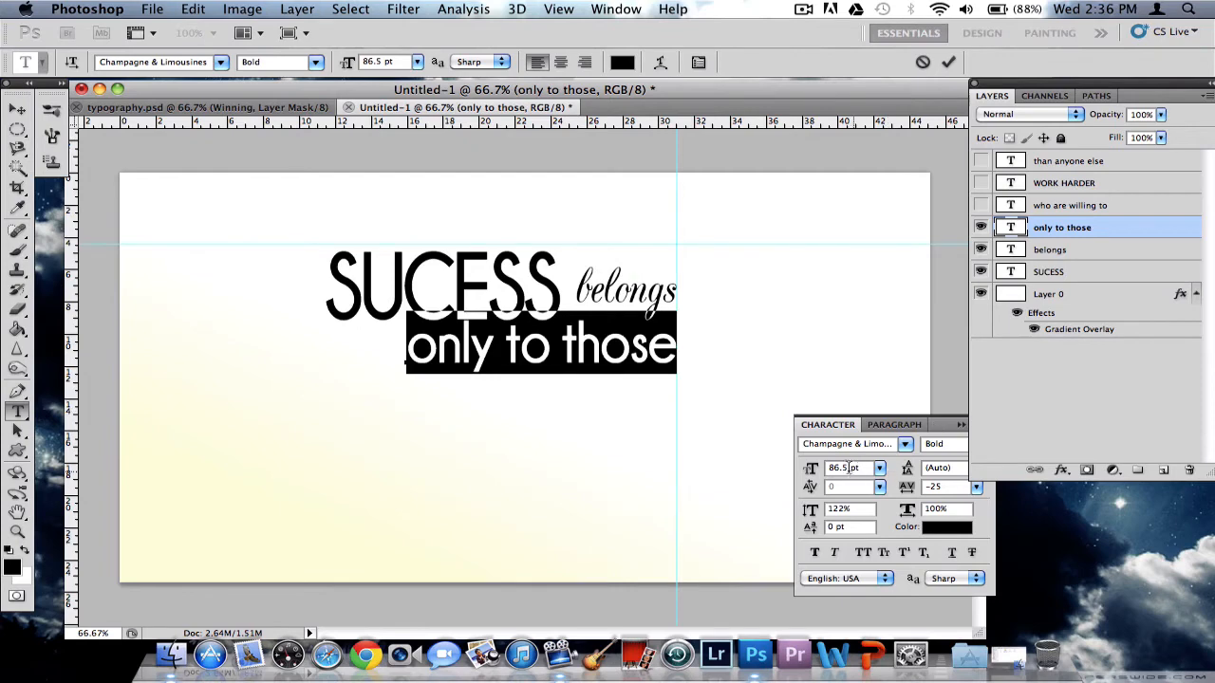
drag(813, 478, 770, 478)
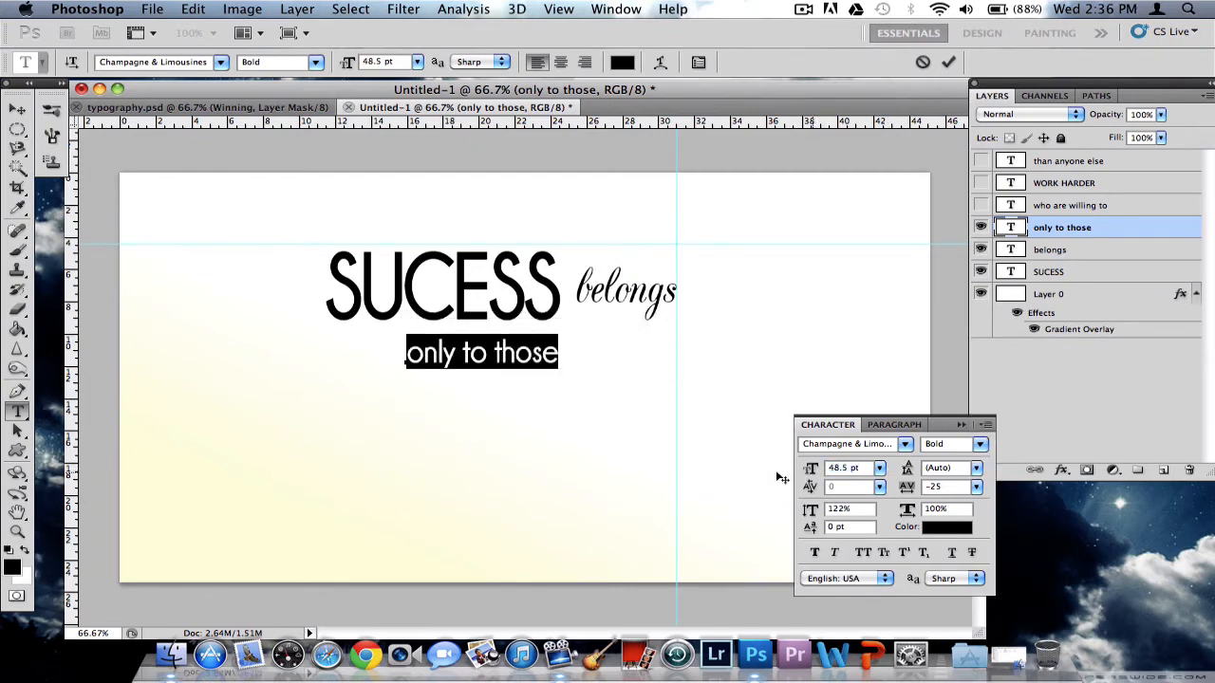
drag(906, 489, 915, 488)
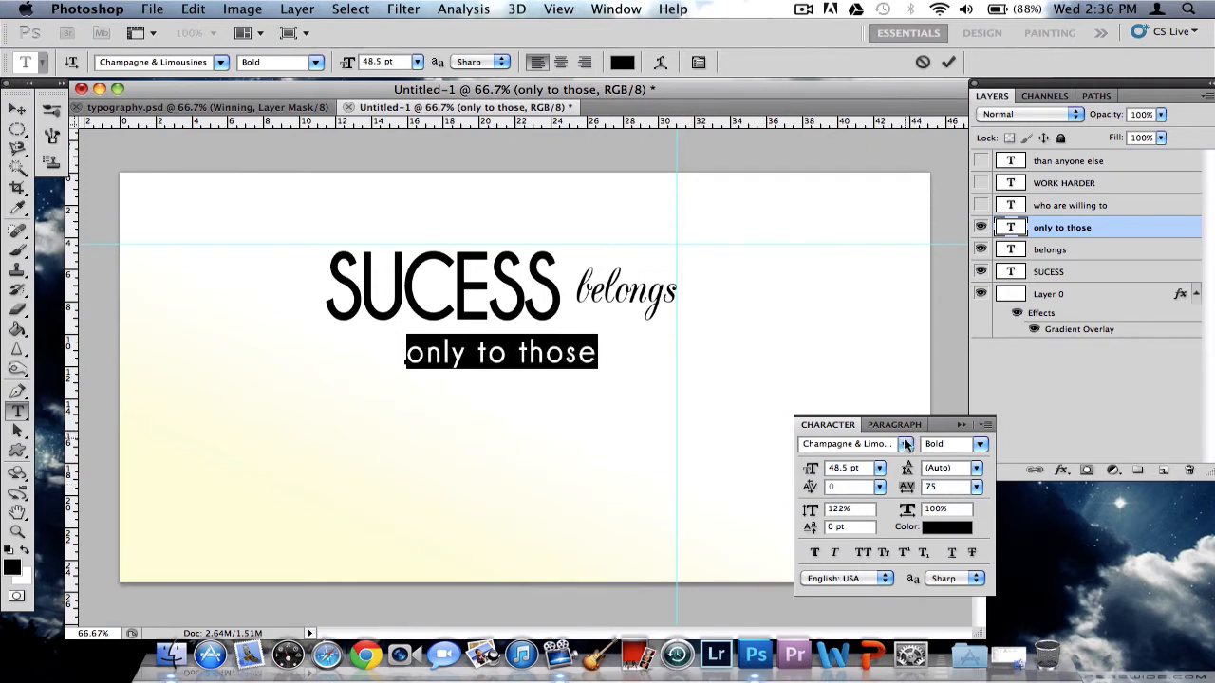
Try the fonts Calisto MT, Bell MT and Ayuthaya on the "only to those" text.
click(903, 444)
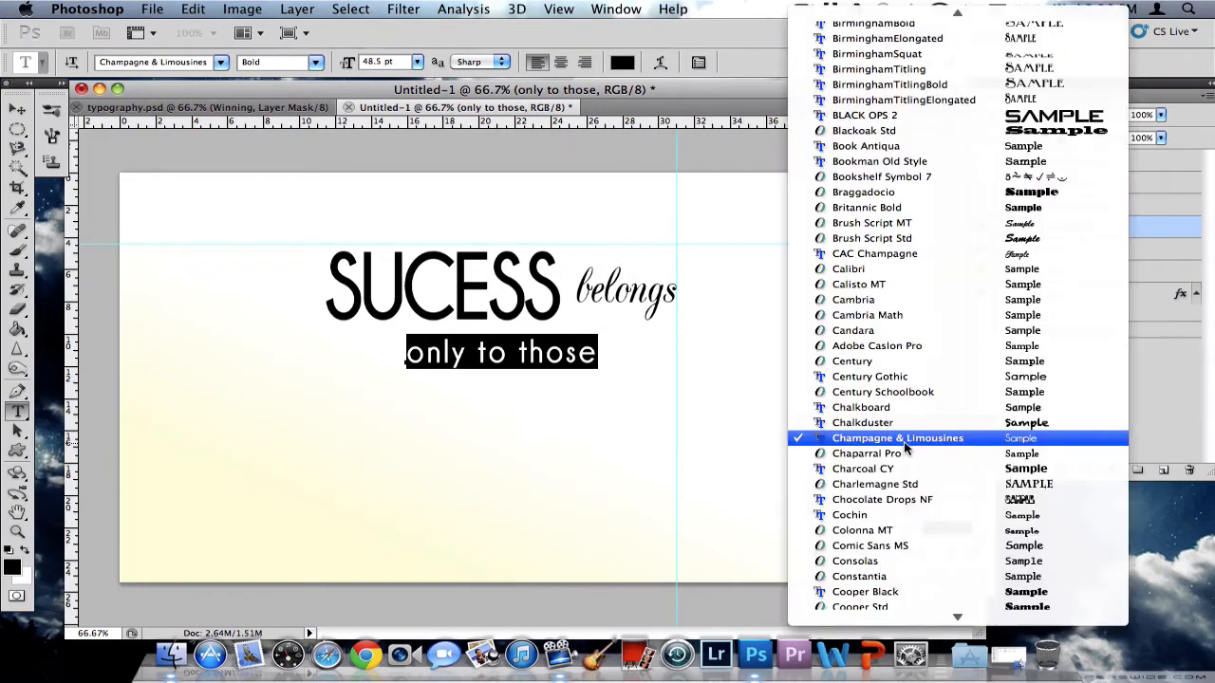
click(952, 283)
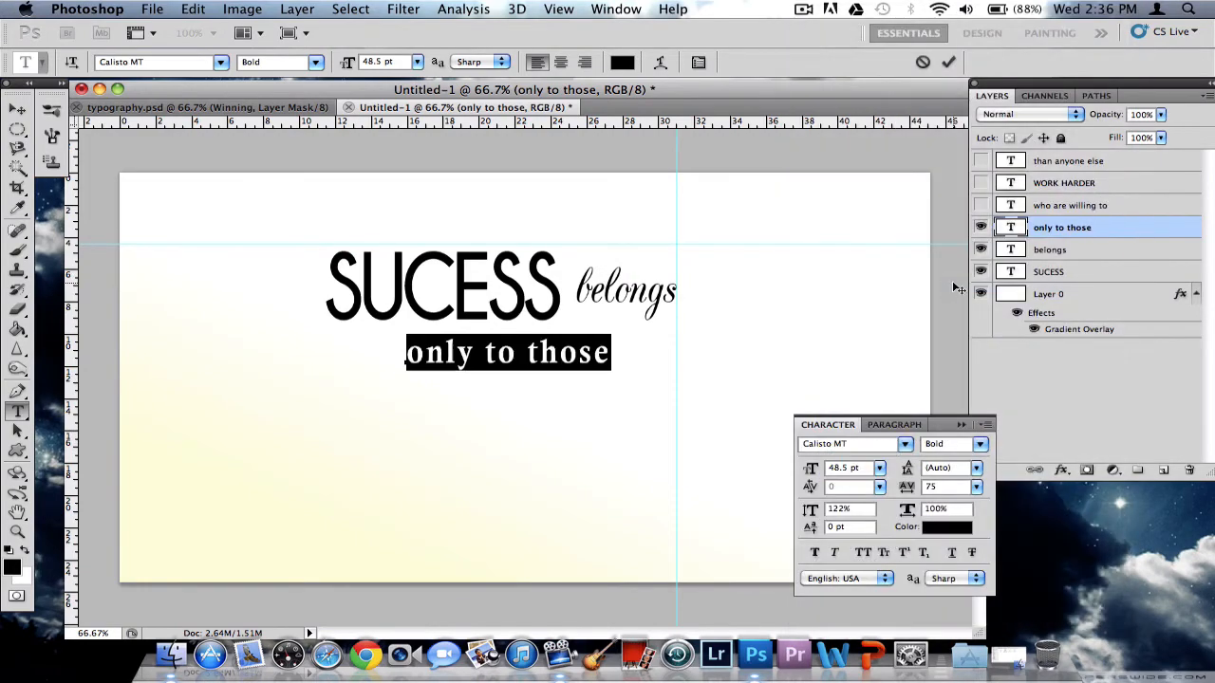
click(905, 446)
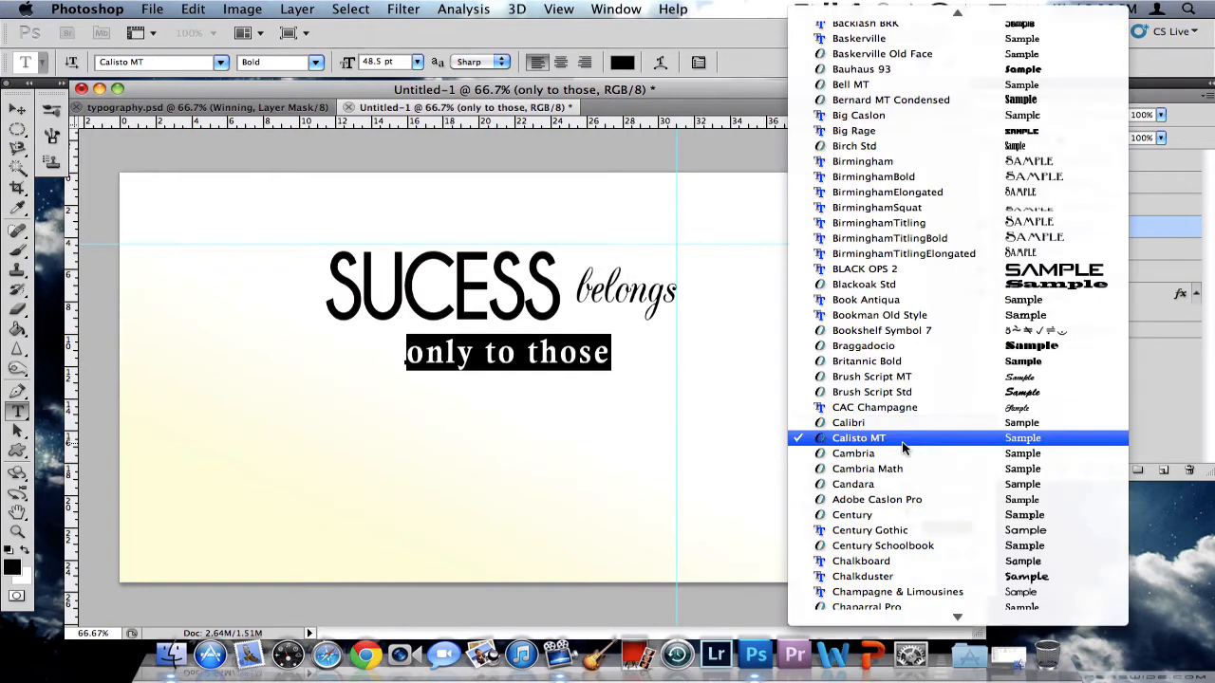
click(951, 83)
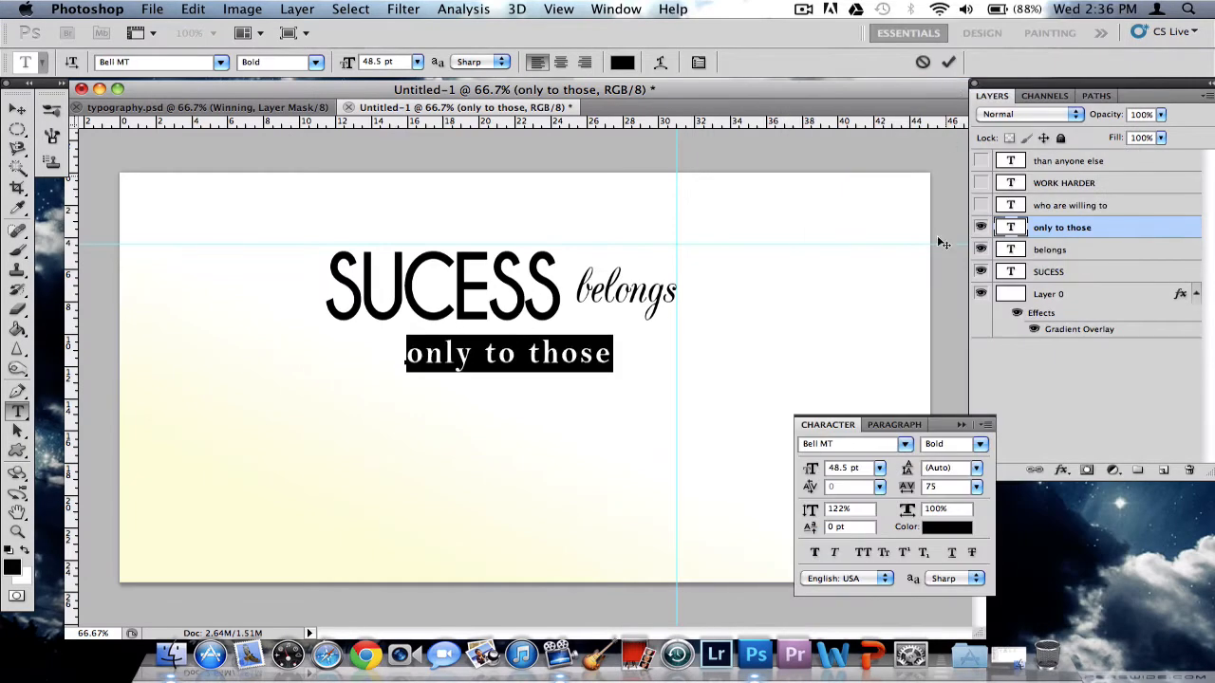
click(905, 445)
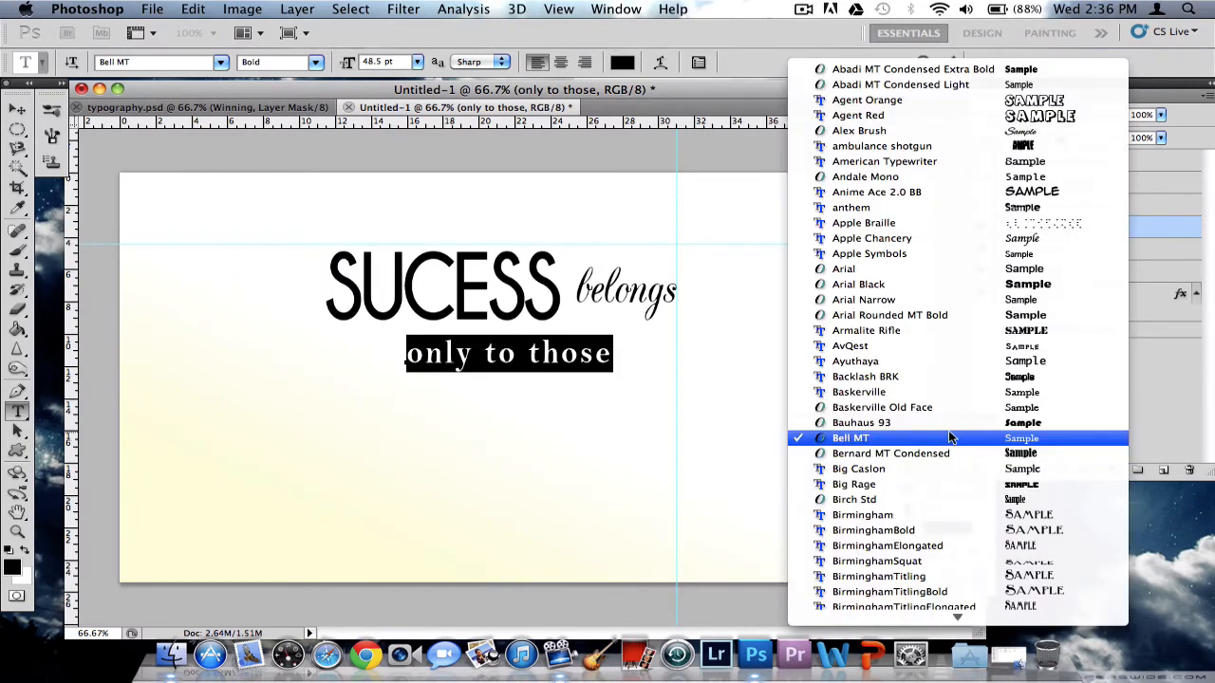
scroll(952, 438, down, 2)
scroll(949, 432, up, 1)
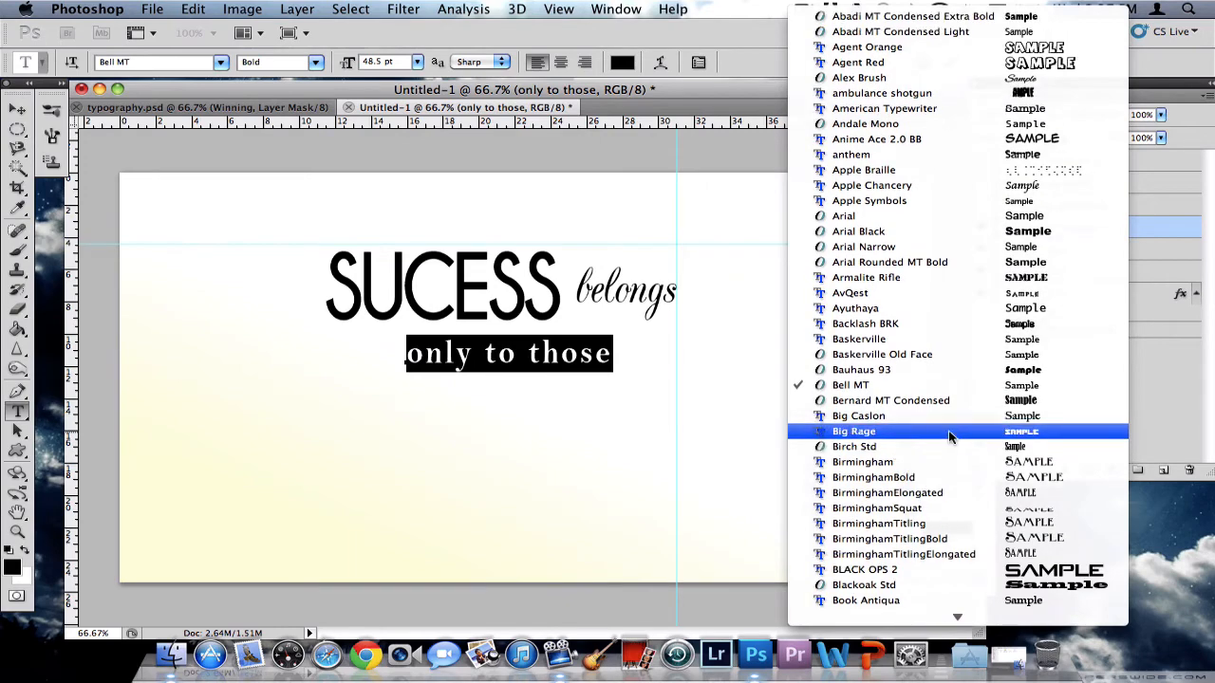
click(933, 308)
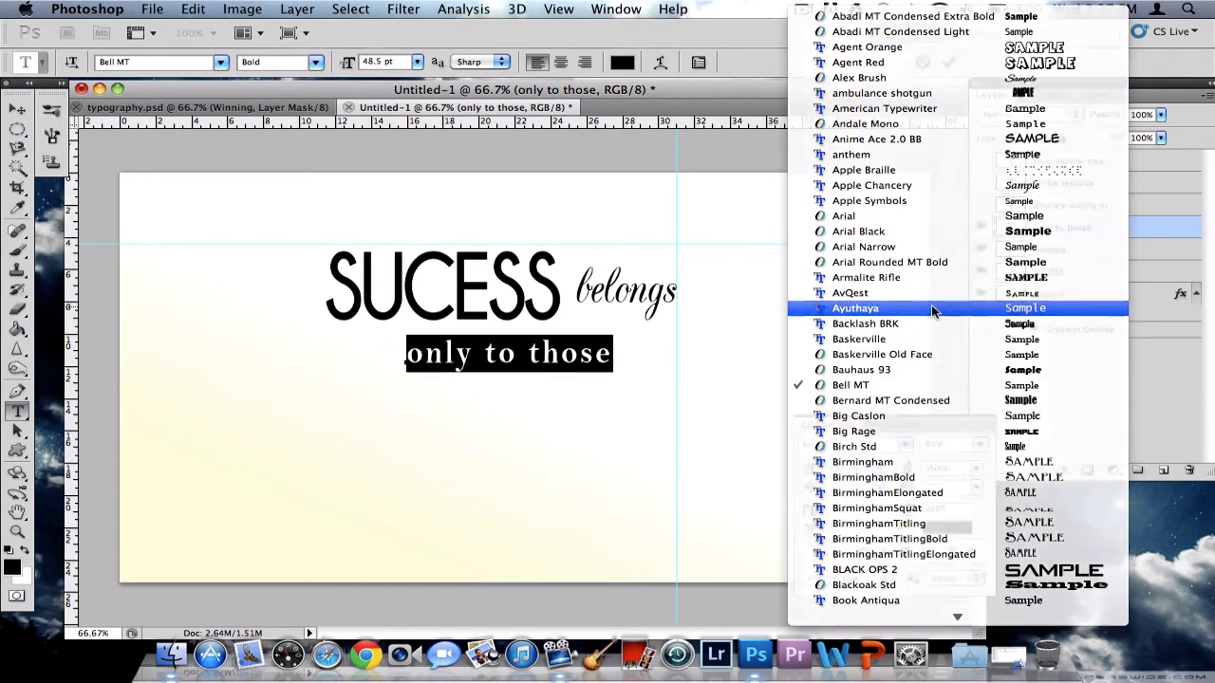
Set the "only to those" text to Bookman Old Style at 44.5 pt and commit the edit.
click(907, 445)
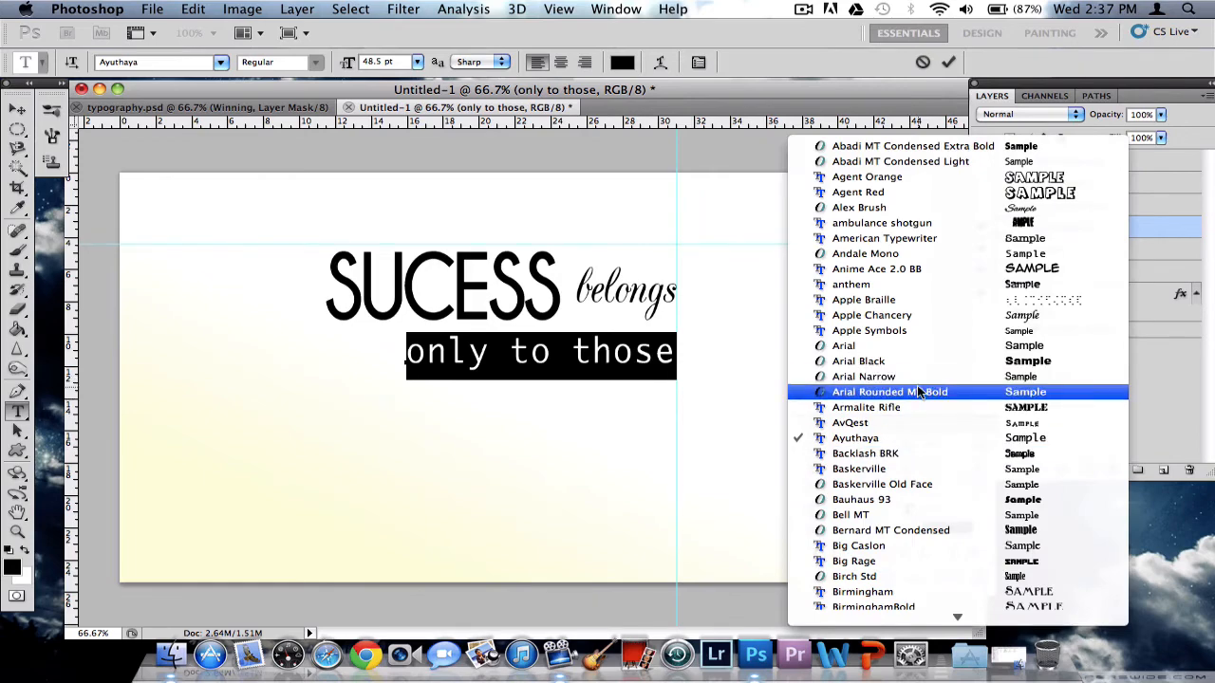
scroll(918, 389, down, 5)
scroll(917, 392, down, 5)
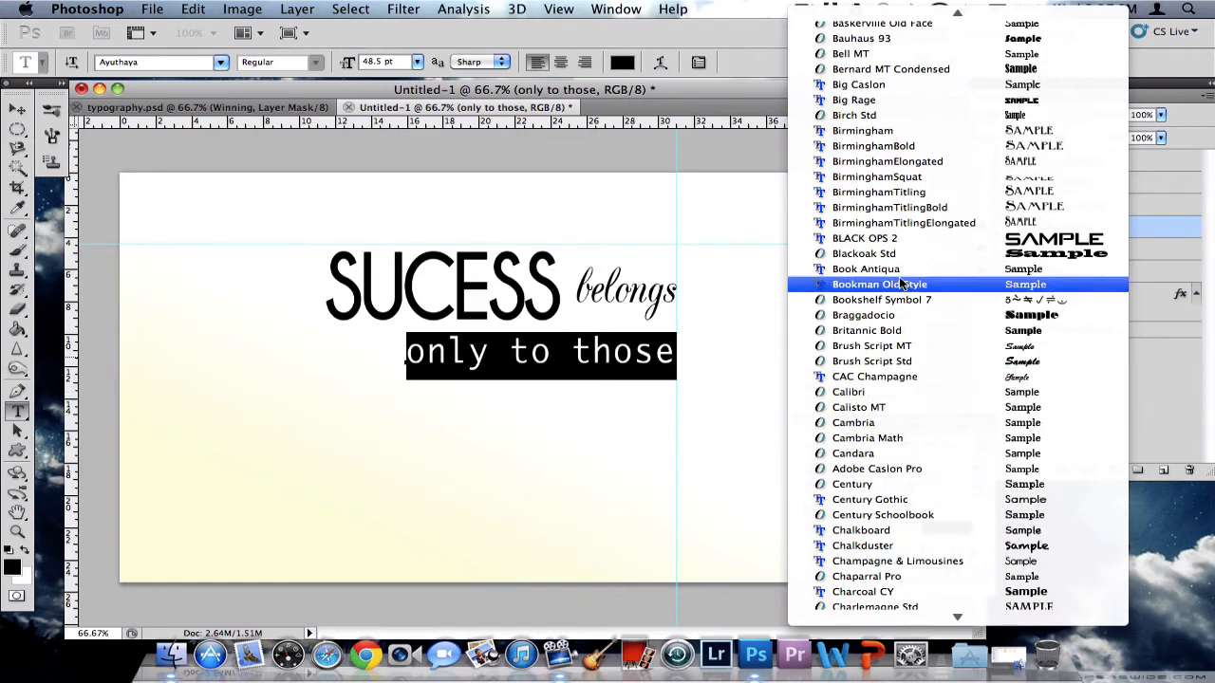
click(901, 287)
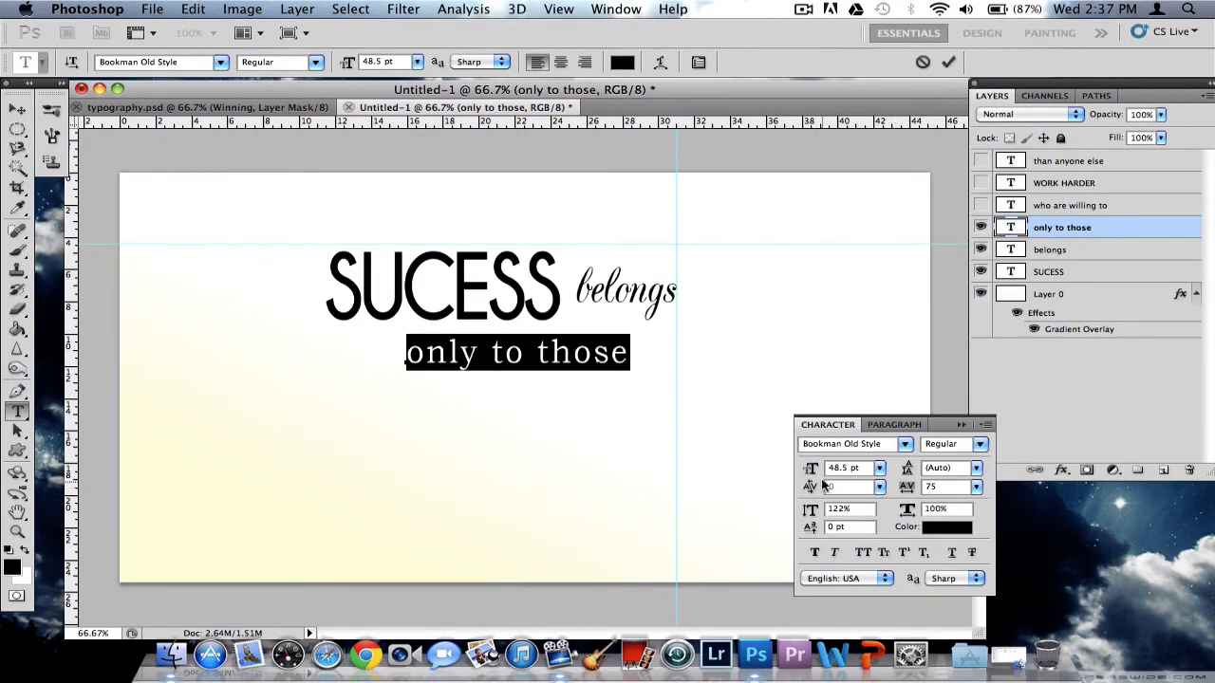
drag(811, 477, 805, 481)
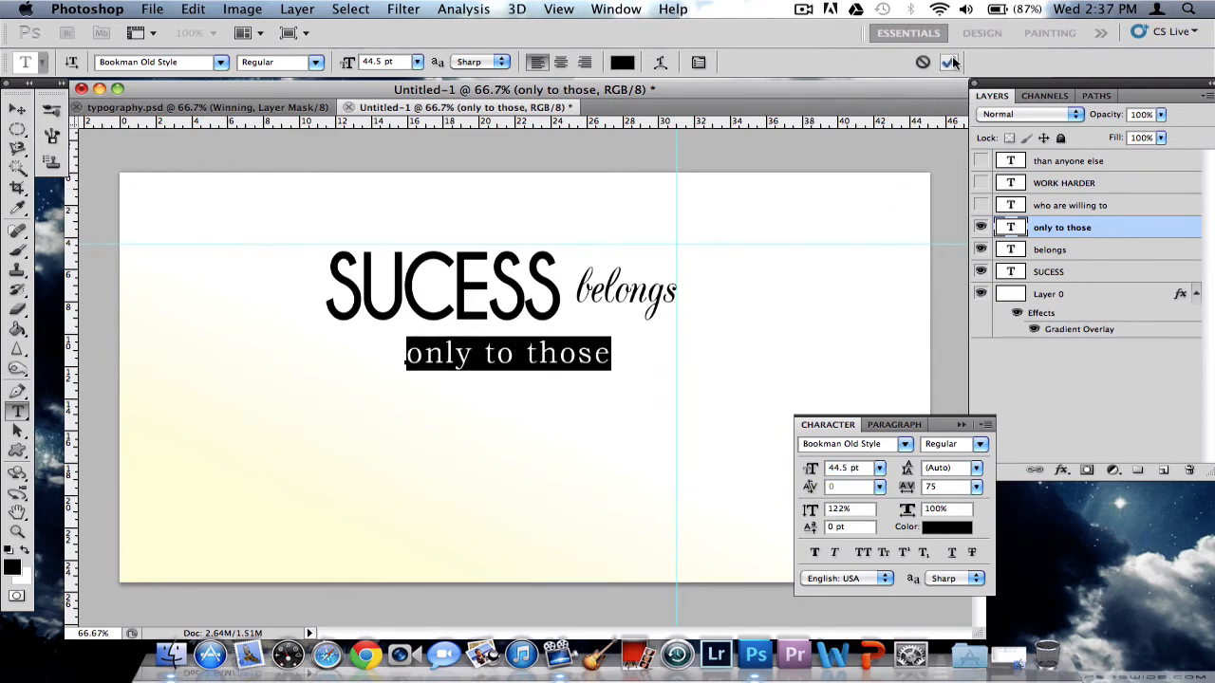
click(948, 61)
Move "only to those" up close beneath "SUCESS belongs" with its end on the vertical guide, comparing with the layout in typography.psd.
key(v)
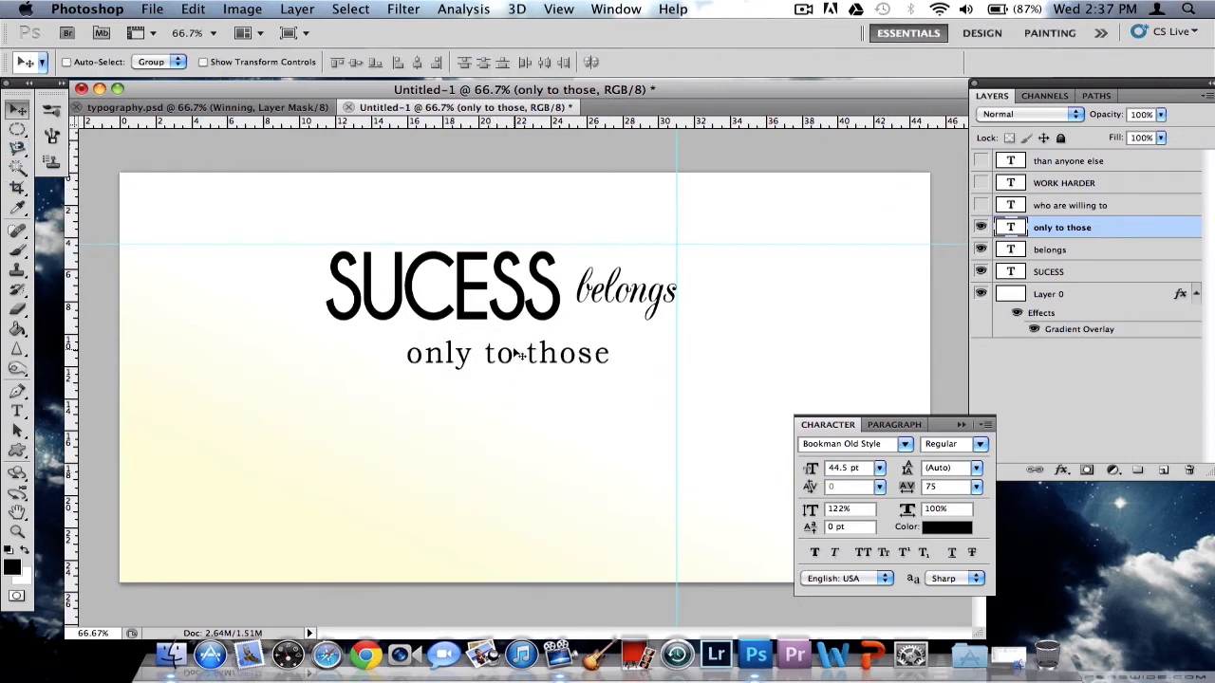
drag(518, 354, 532, 338)
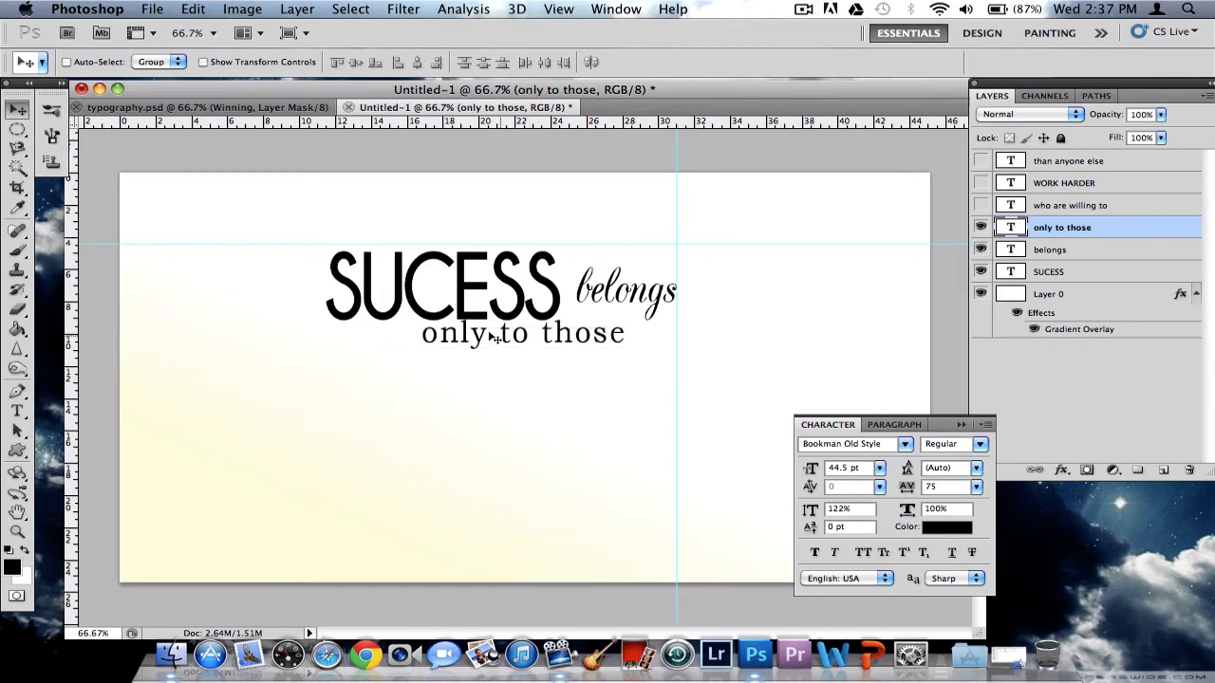
click(164, 105)
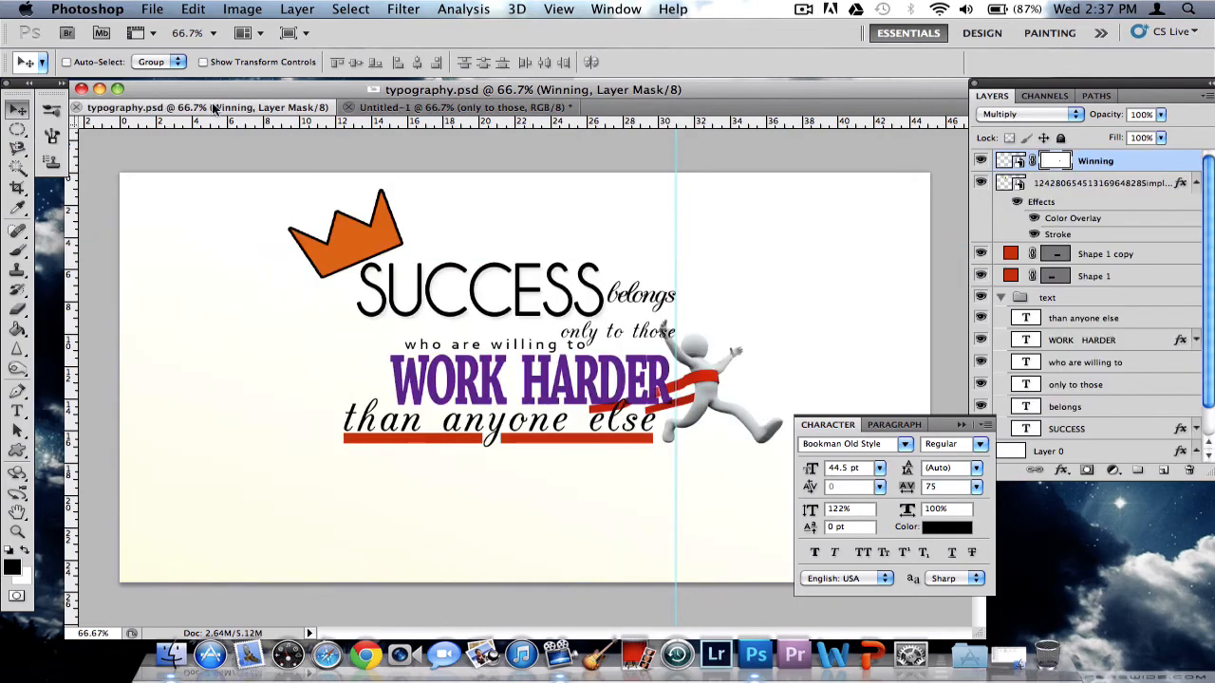
click(518, 107)
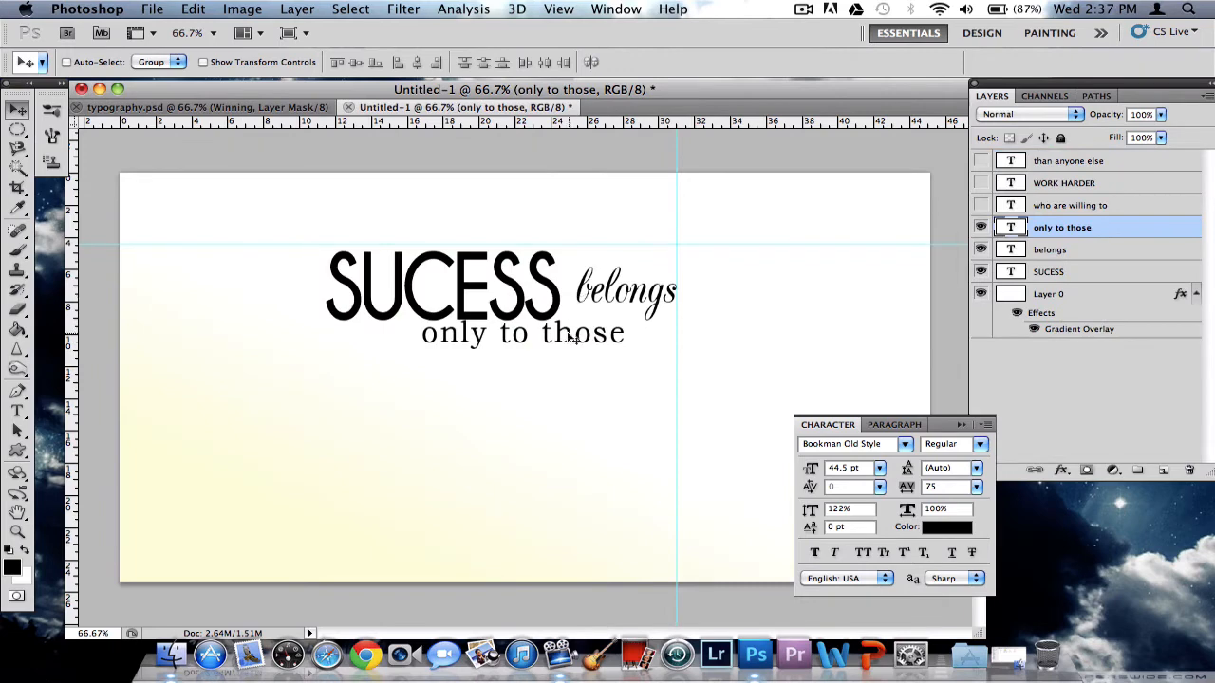
drag(562, 333, 617, 327)
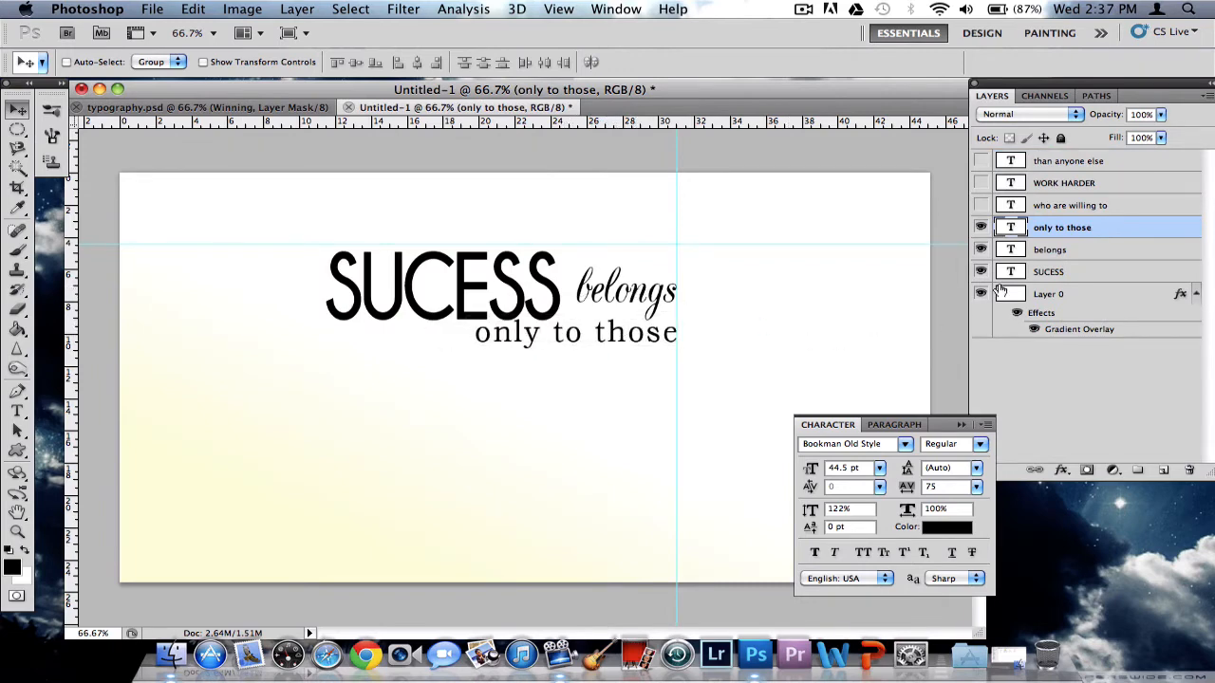
Set the "only to those" text to CAC Champagne at 56.5 pt and commit the edit.
double_click(1016, 235)
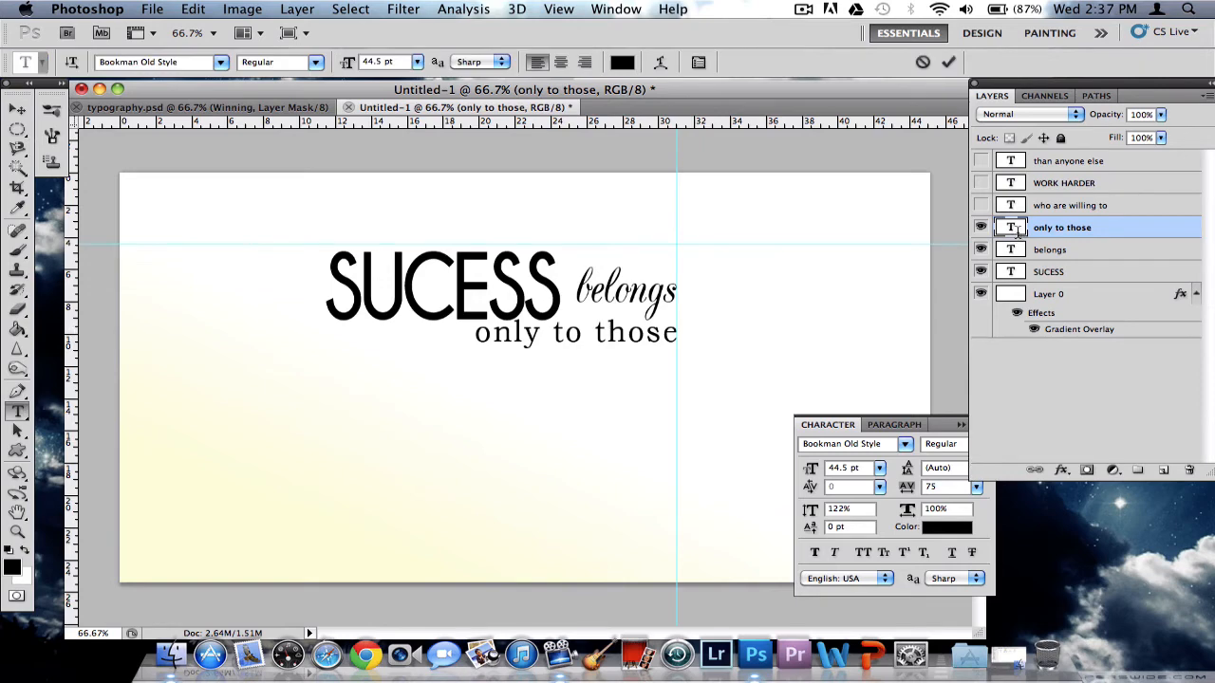
click(890, 443)
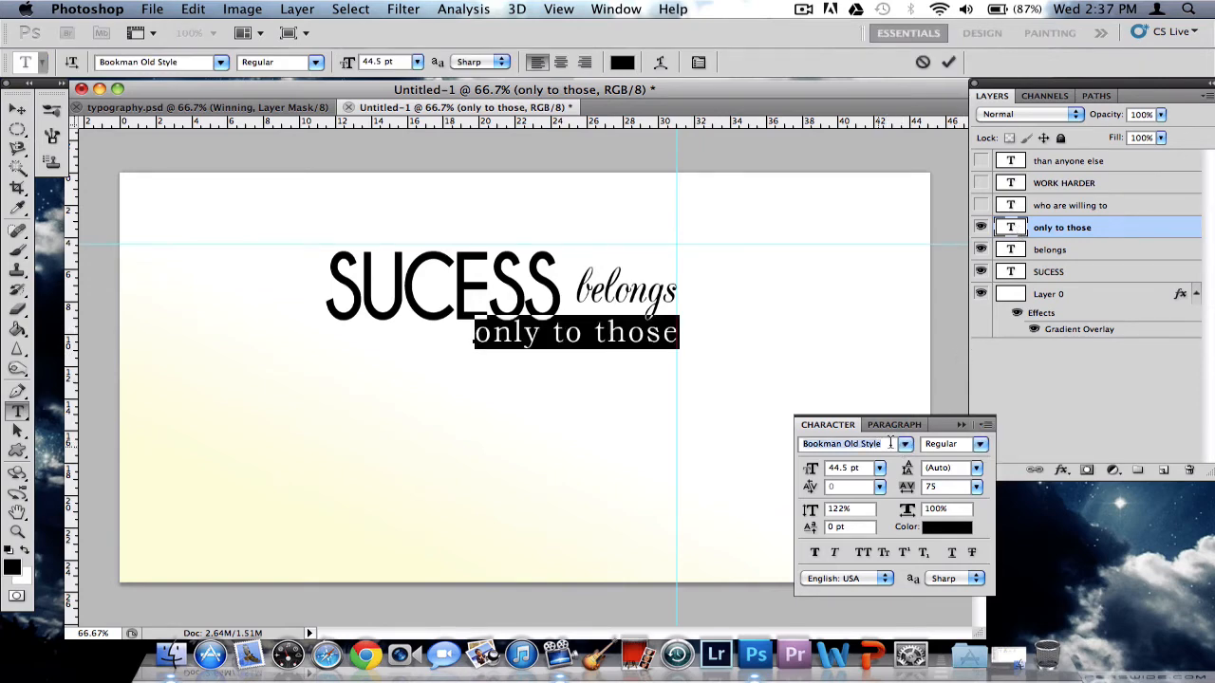
text(CAC Champagne)
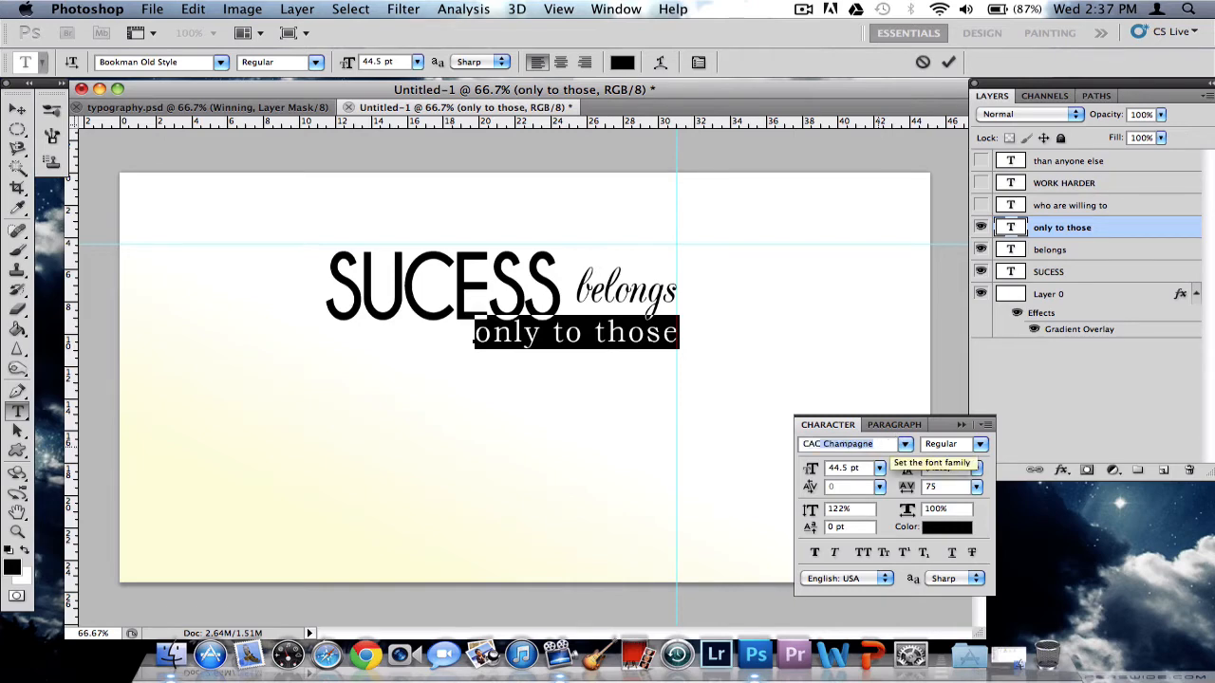
key(Return)
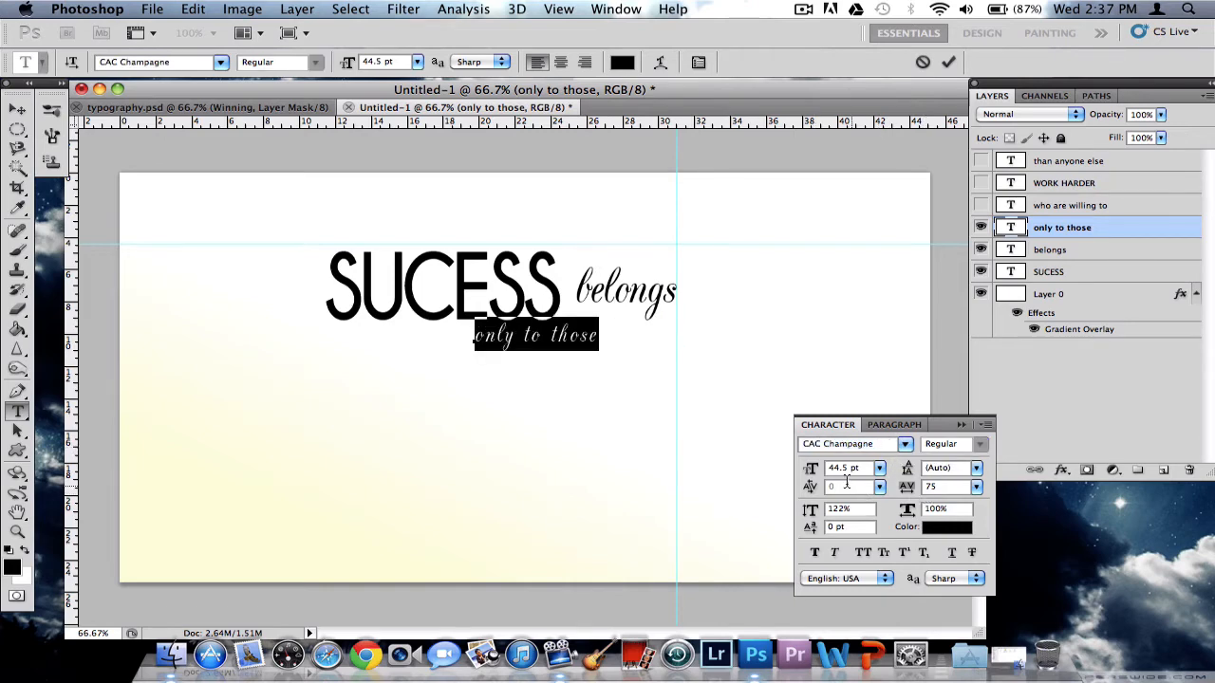
drag(813, 471, 825, 471)
click(948, 61)
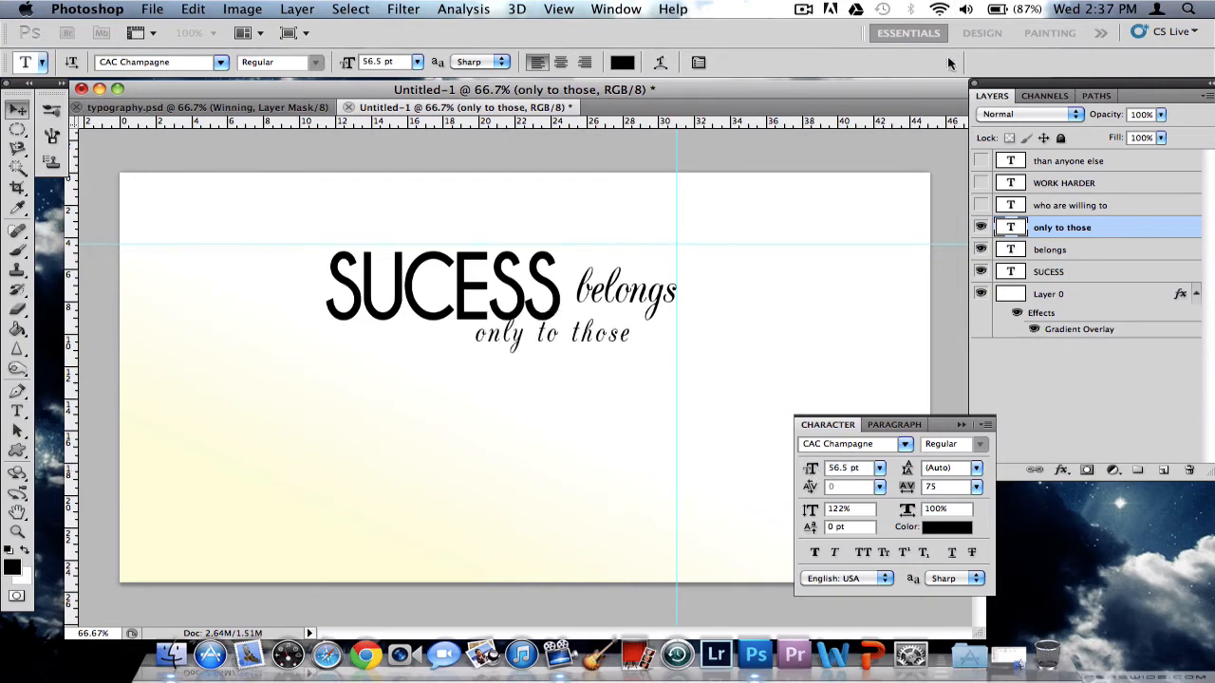
Move "only to those" directly beneath "belongs" so it ends at the vertical guide, and nudge it slightly down.
key(v)
drag(564, 339, 593, 333)
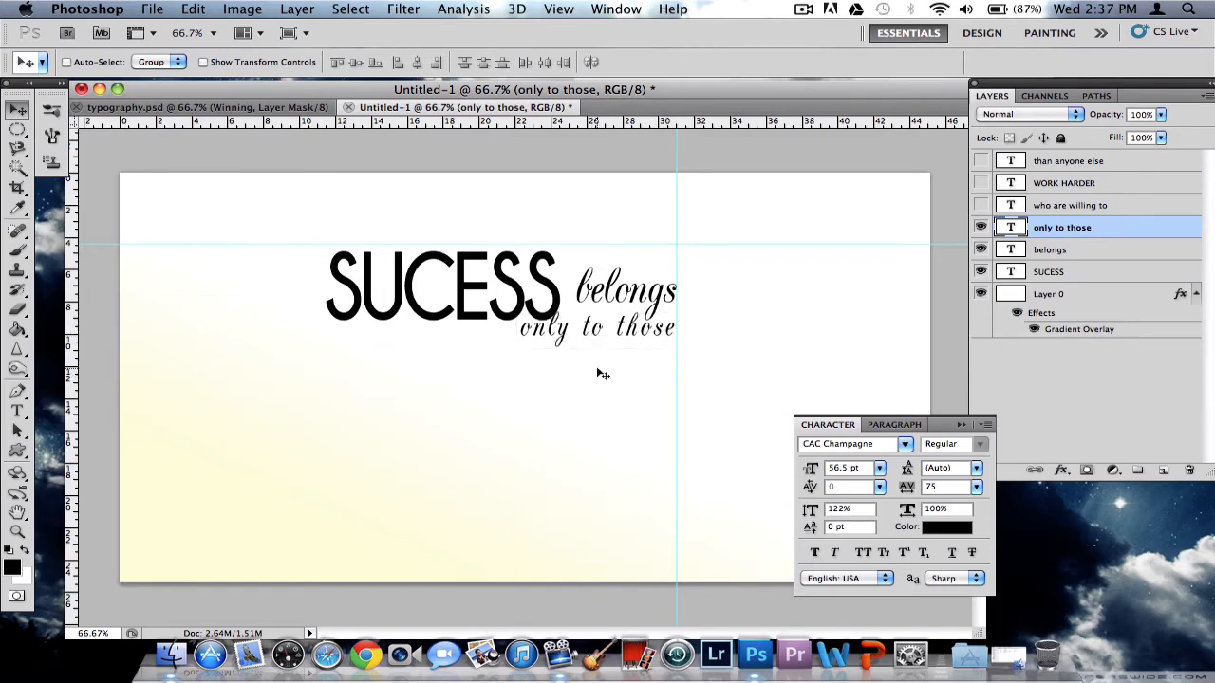
key(Down)
key(Down)
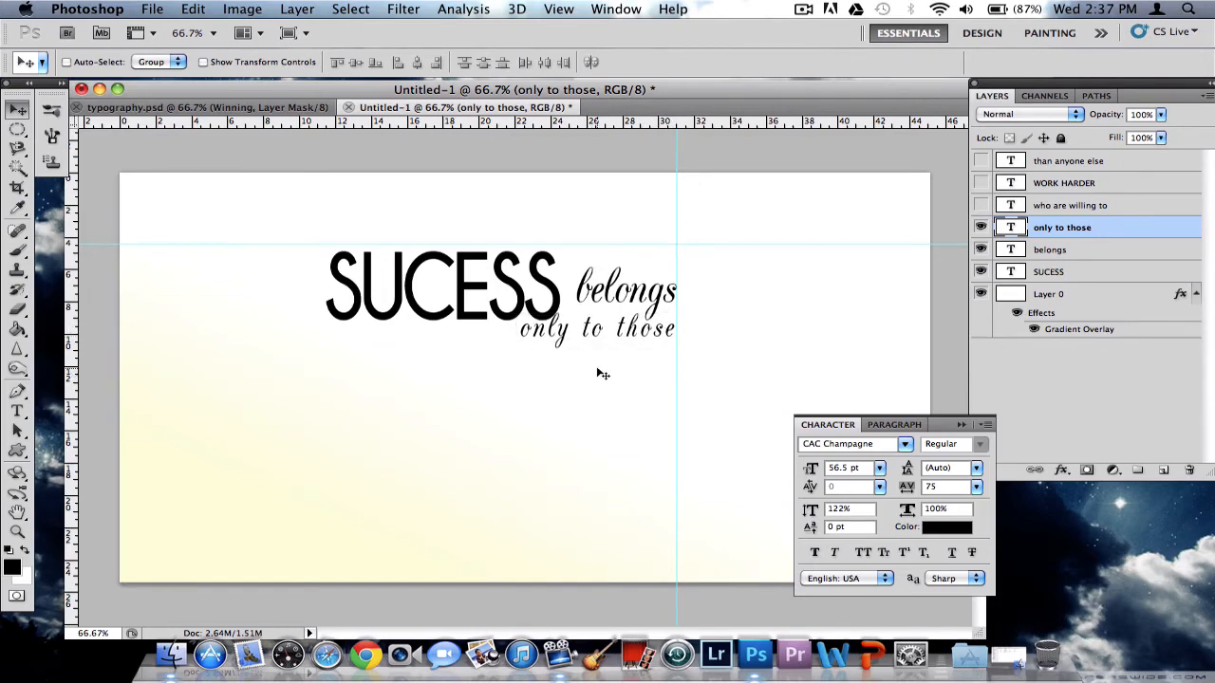
Show the "who are willing to" layer, move it beneath "only to those", and compare the arrangement with typography.psd.
click(981, 205)
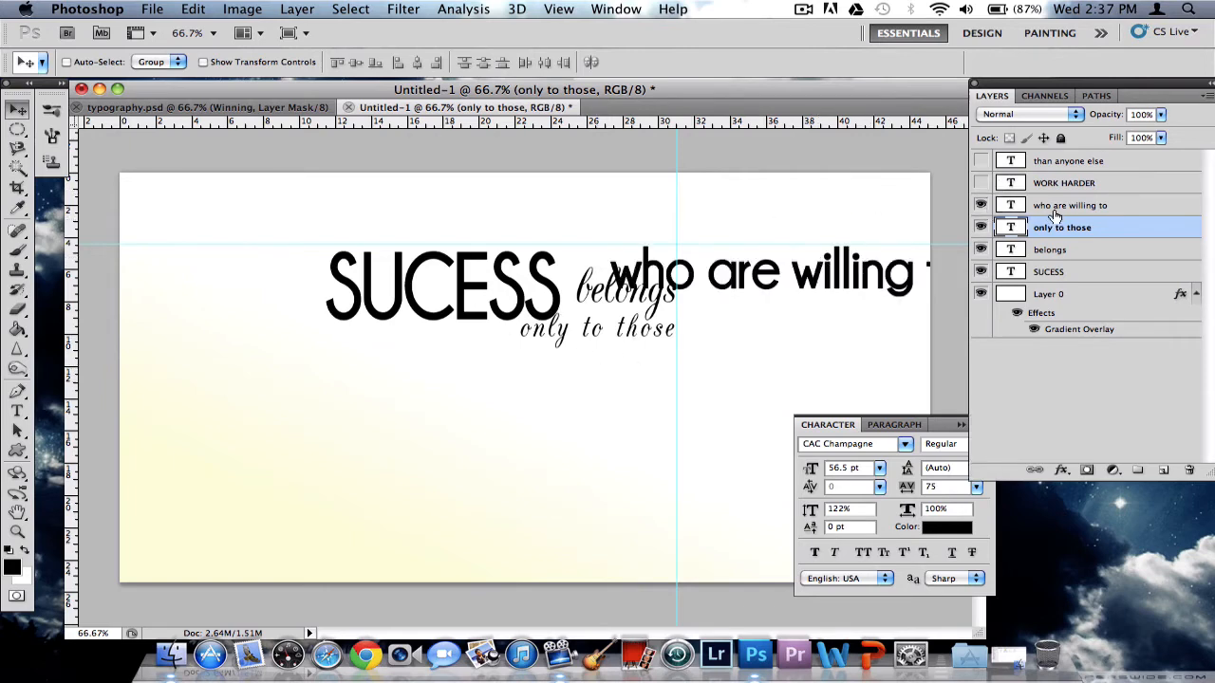
click(1055, 211)
drag(831, 282, 527, 353)
click(240, 107)
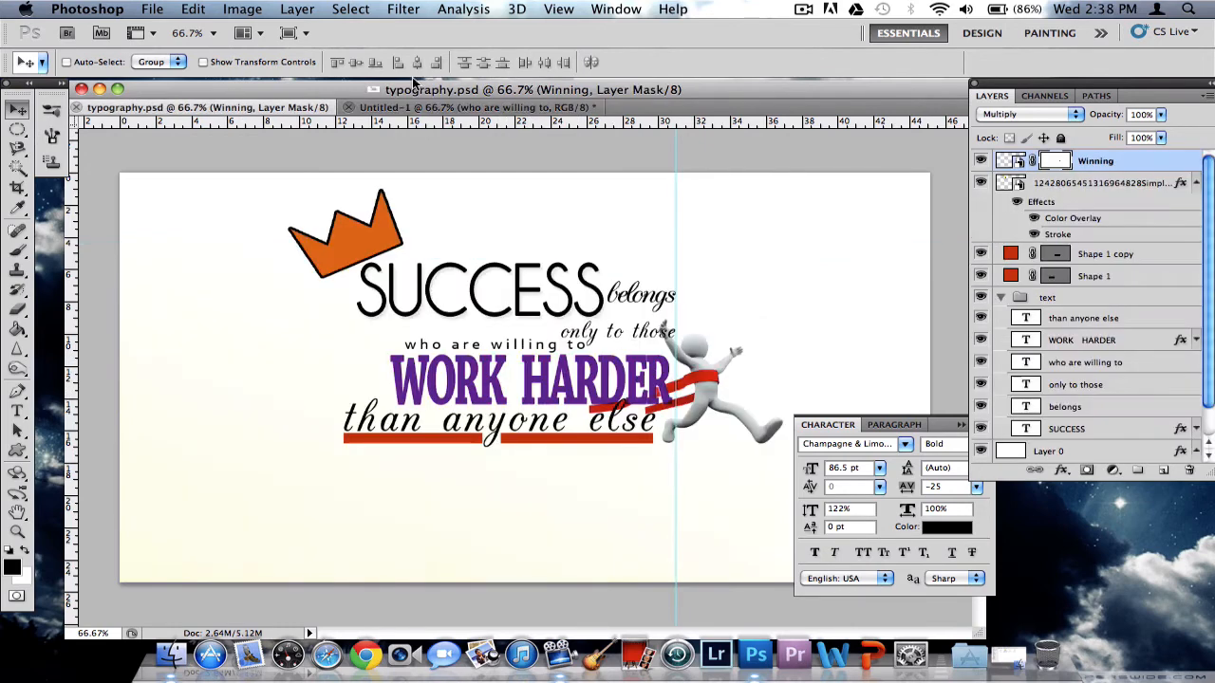
click(490, 107)
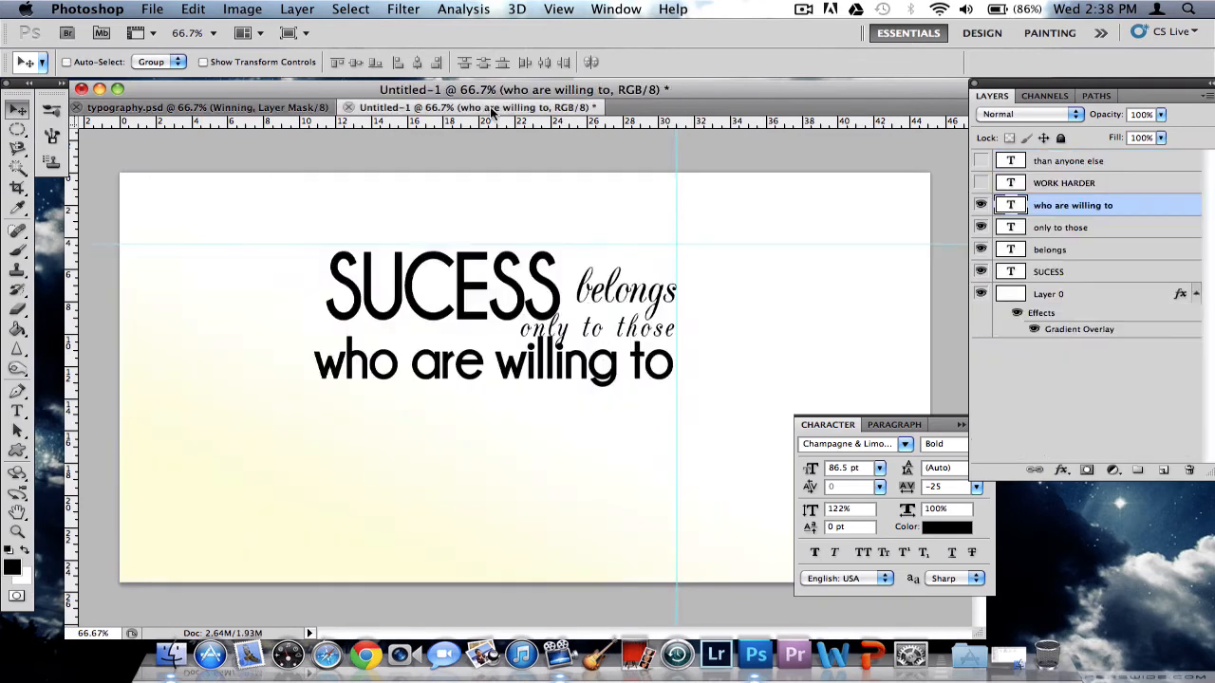
Set the "who are willing to" text to Chalkboard at 26.5 pt with tracking 195, and commit the edit.
double_click(1009, 205)
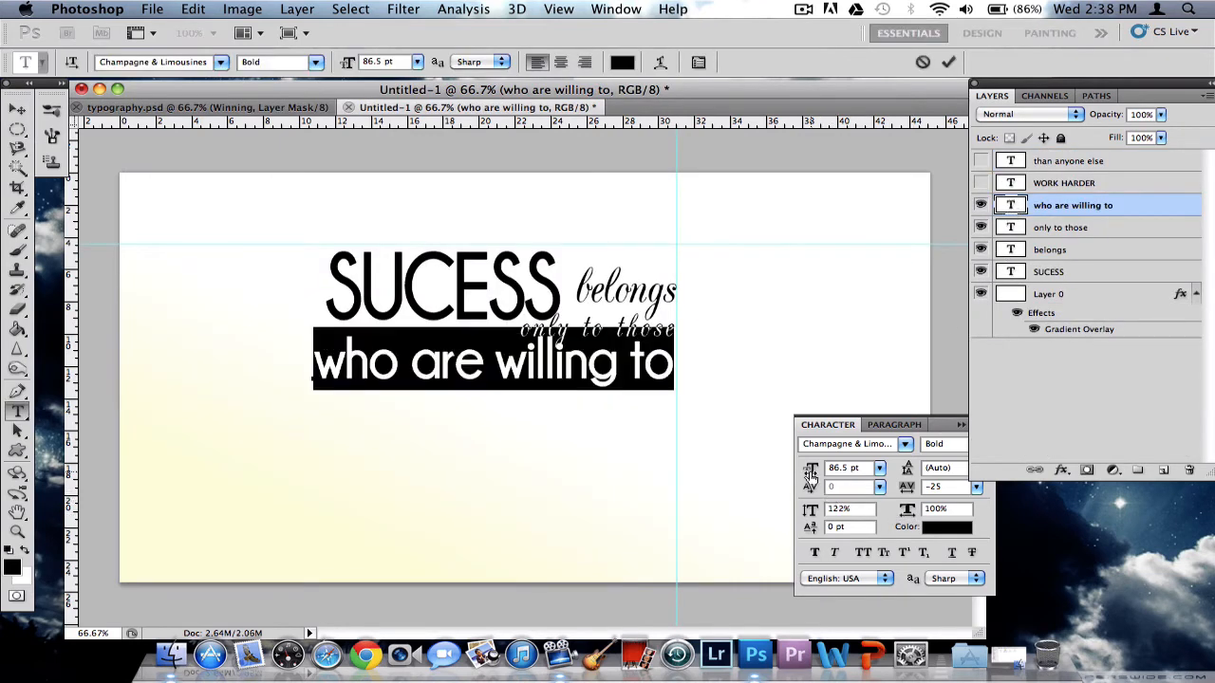
drag(808, 472, 751, 477)
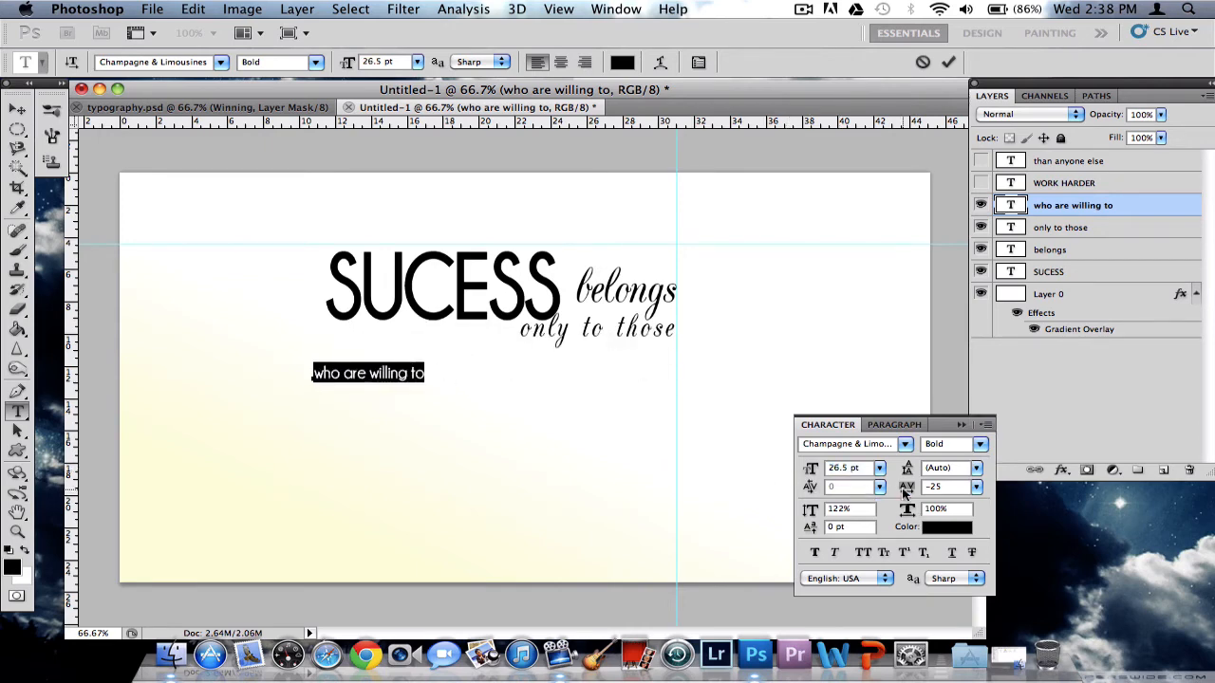
drag(906, 489, 918, 491)
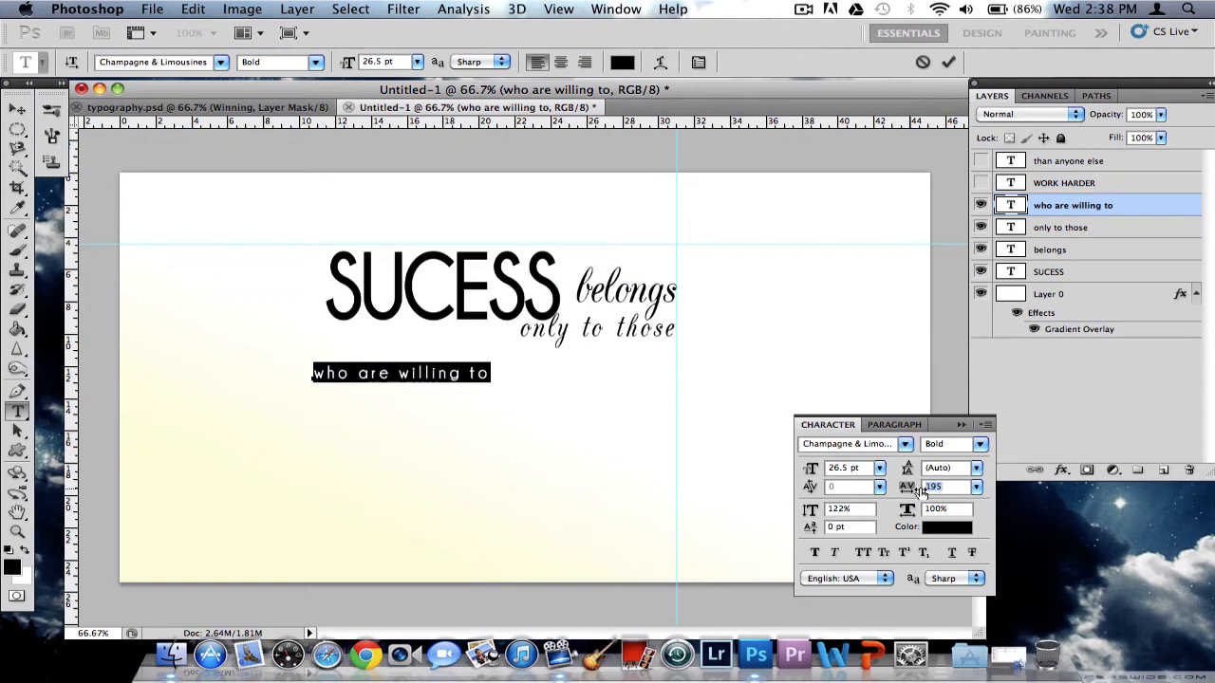
click(904, 444)
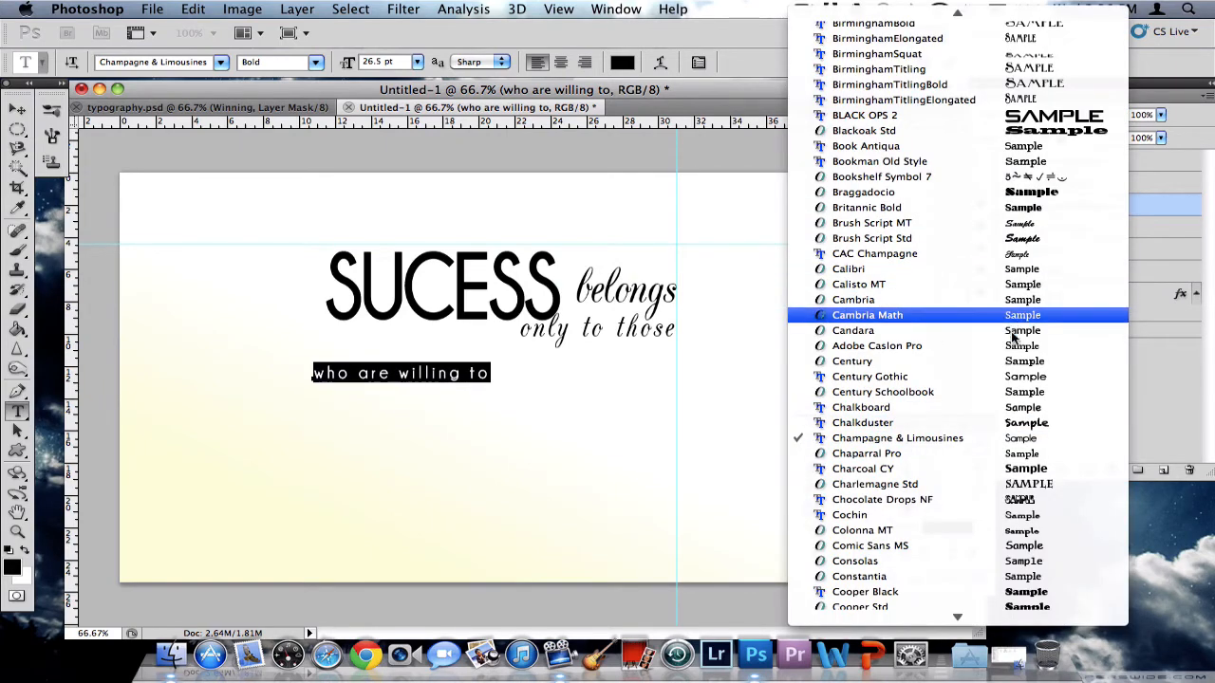
click(1021, 408)
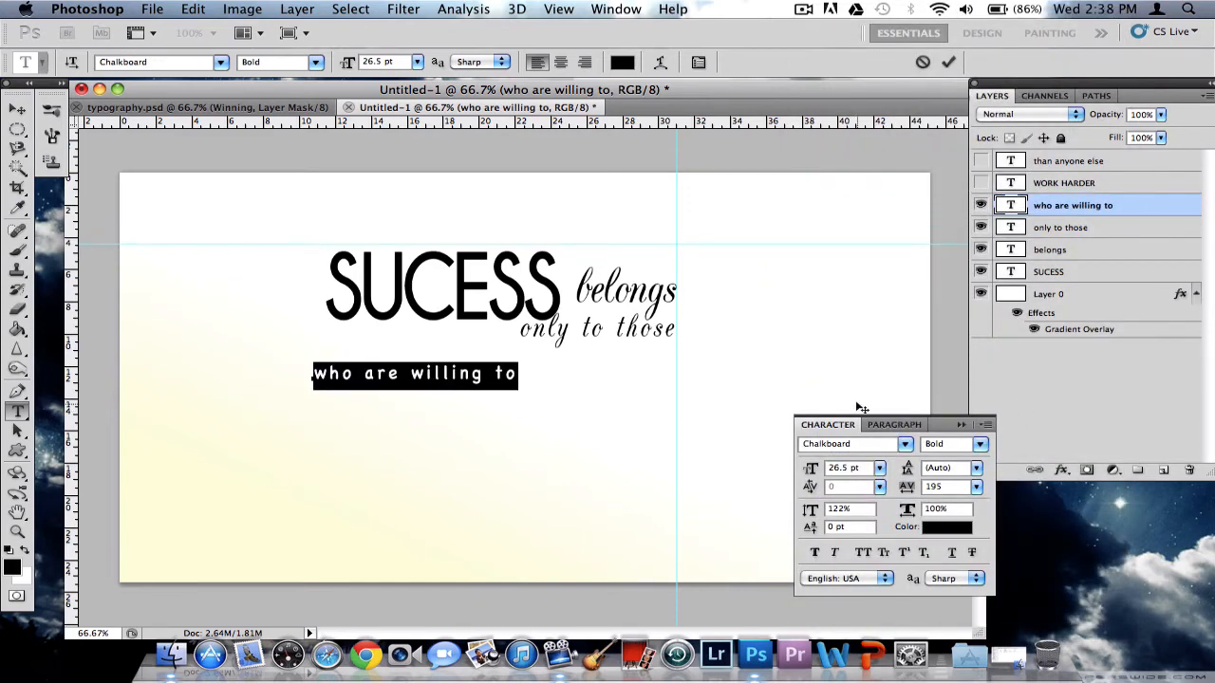
click(947, 63)
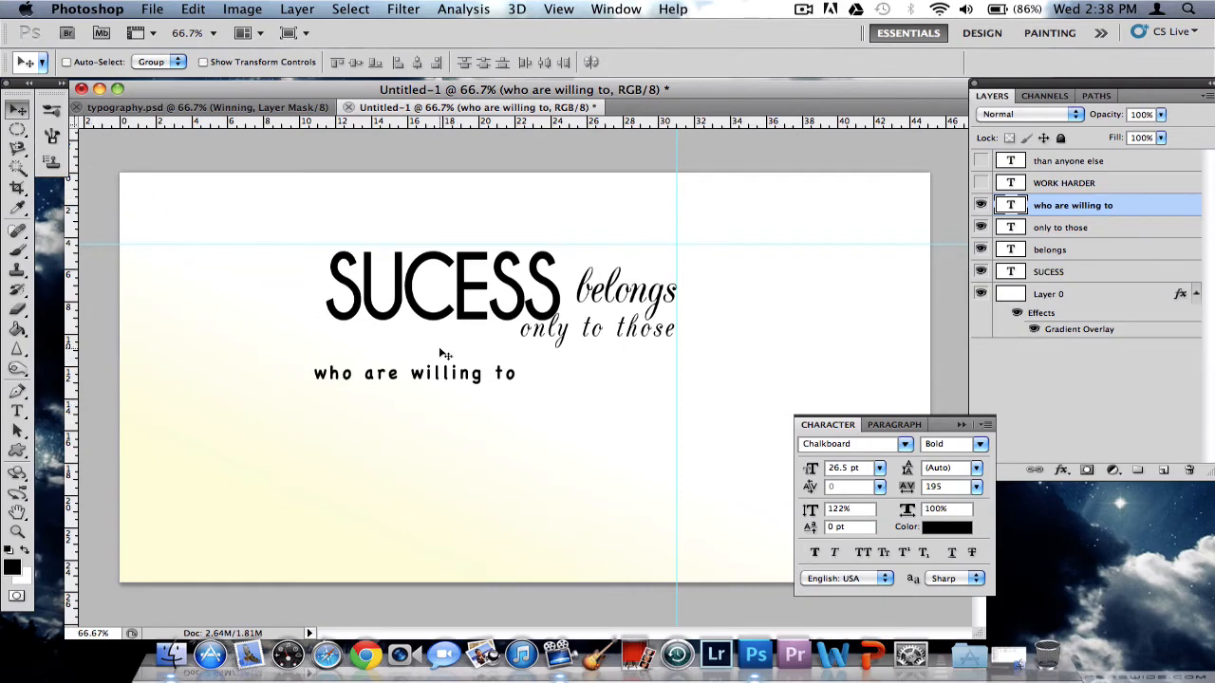
Move "who are willing to" up close beneath "SUCESS", ending just under the start of "only to those", using typography.psd as reference.
drag(444, 373, 484, 356)
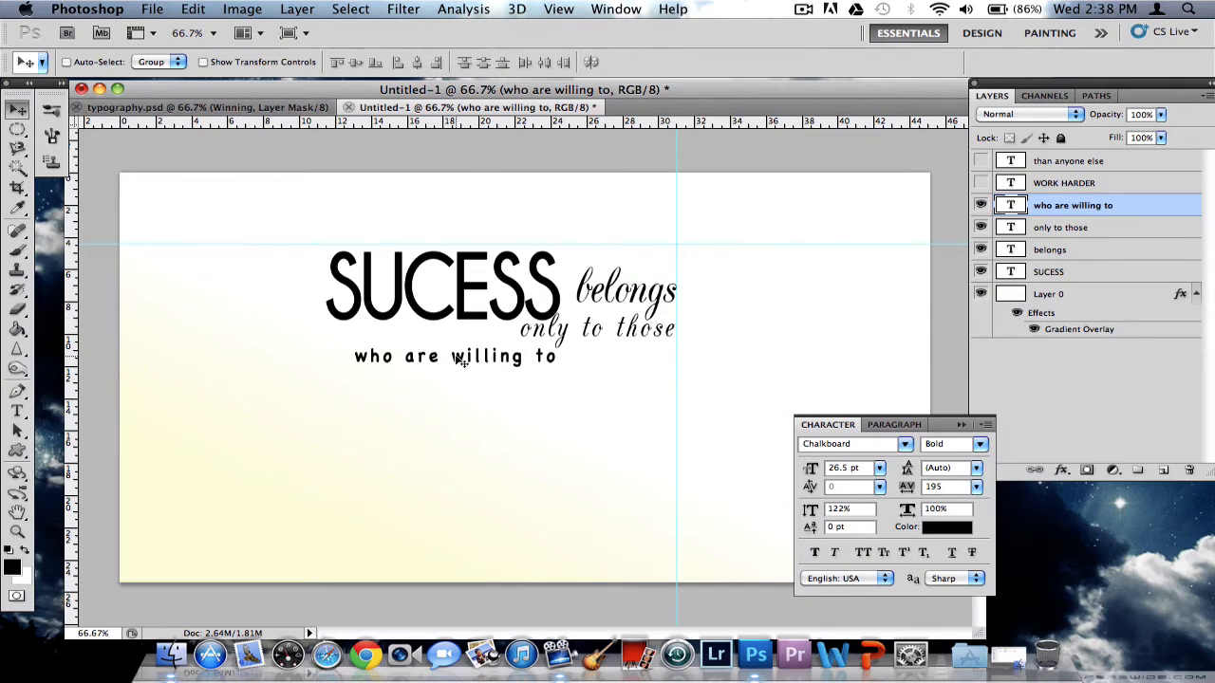
click(254, 108)
click(432, 112)
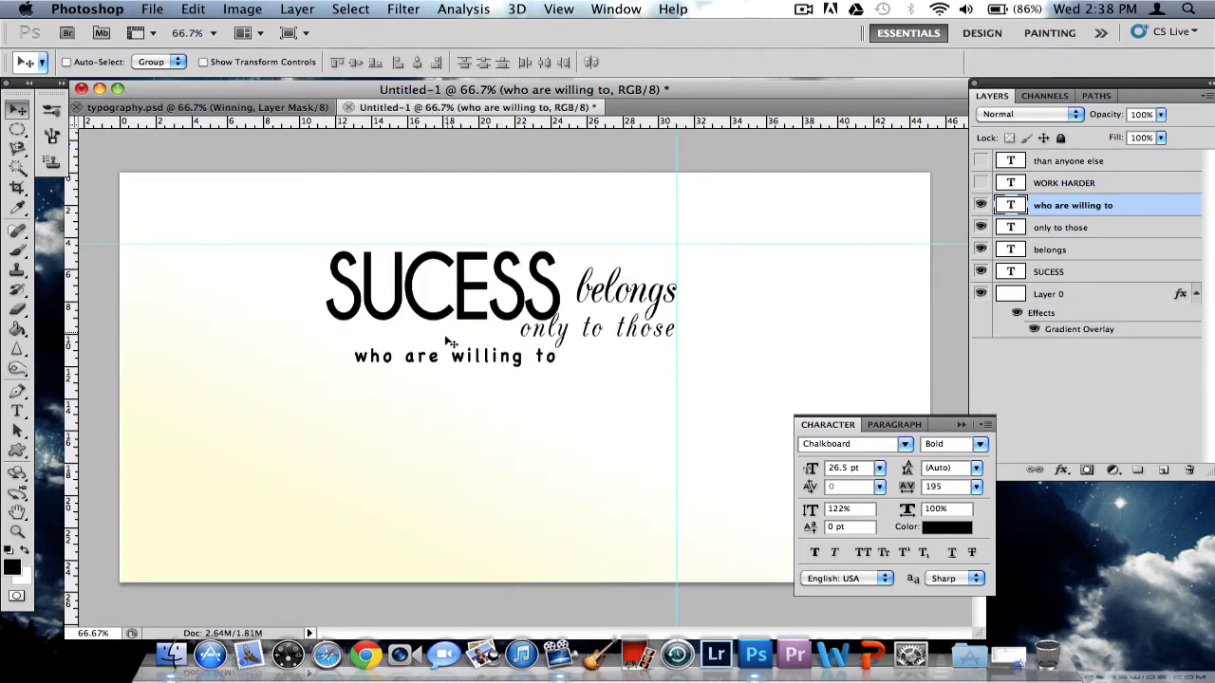
drag(482, 362, 485, 351)
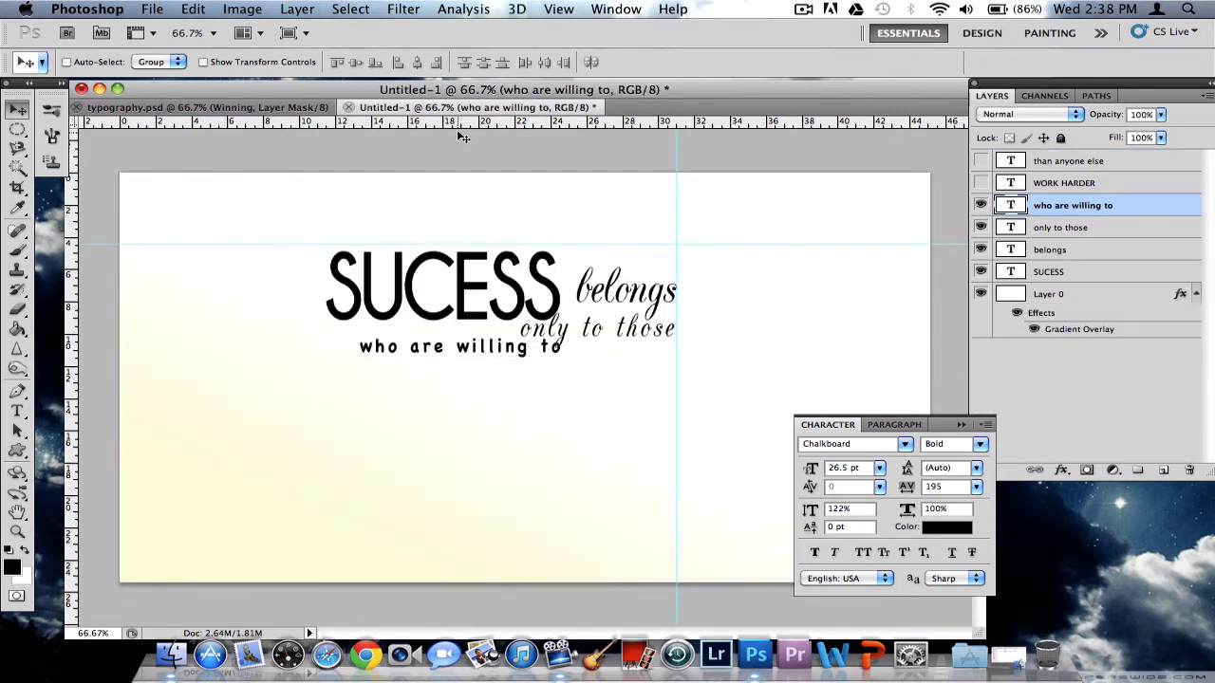
Add two horizontal guides, one at the baseline of "SUCESS" and one at the baseline of "only to those".
drag(456, 128, 500, 322)
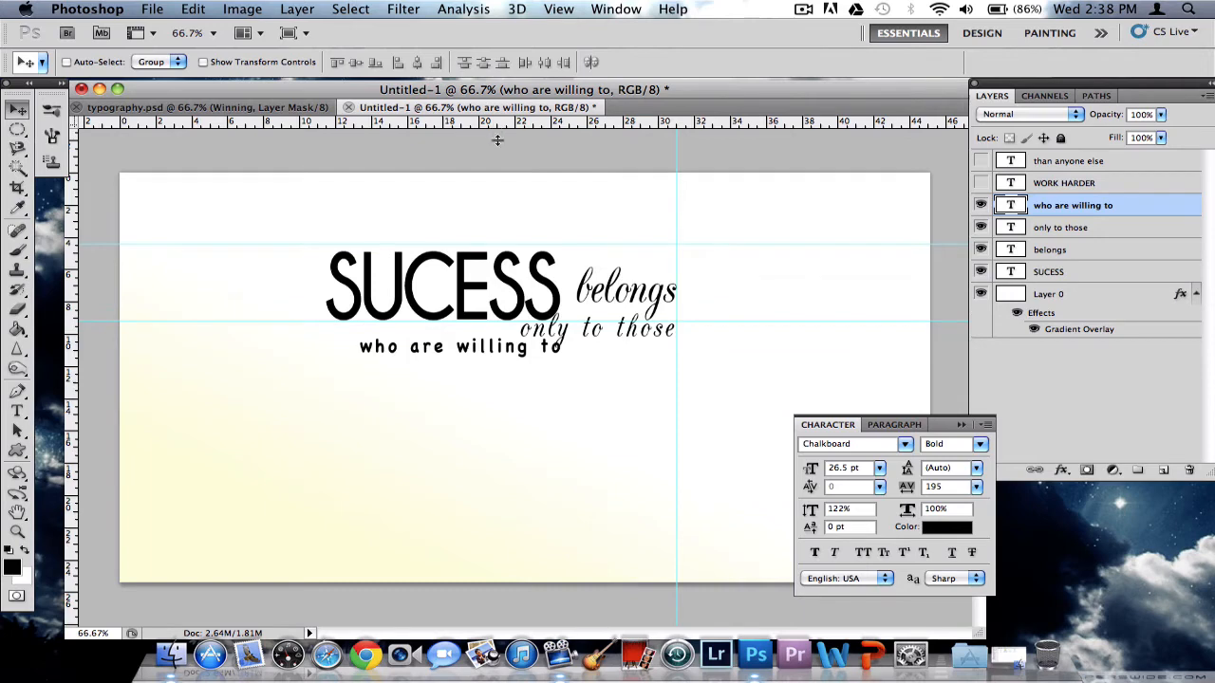
drag(496, 140, 555, 343)
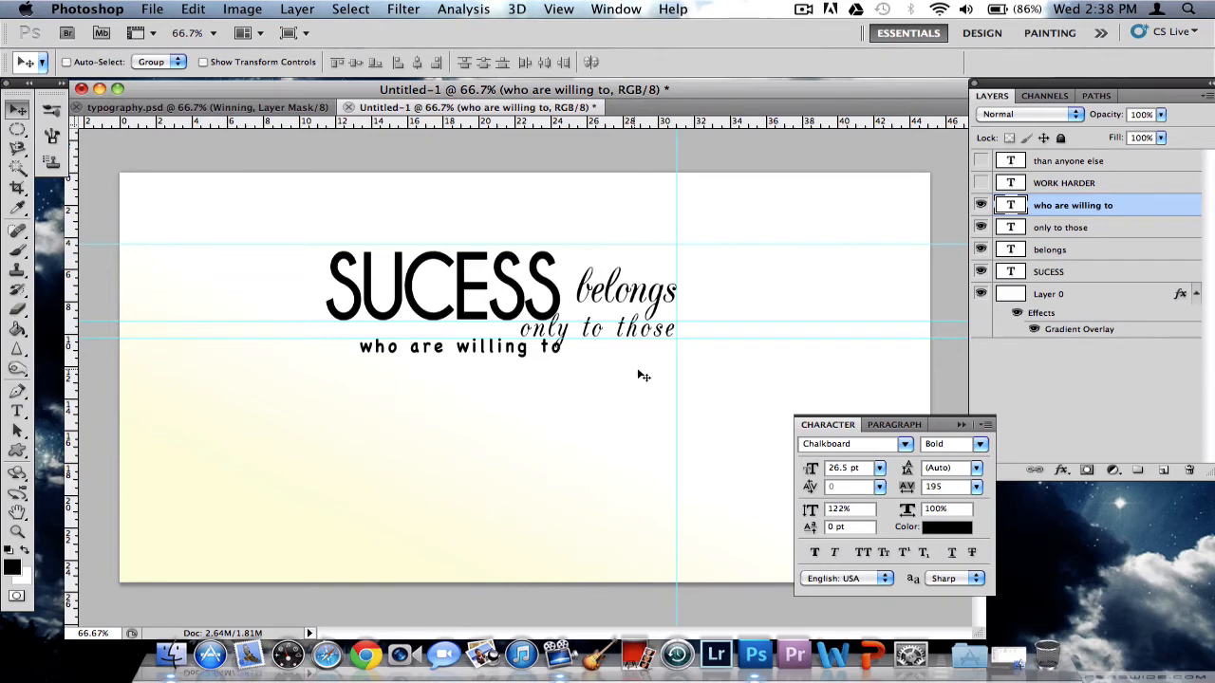
Show the "WORK HARDER" layer and move its text beneath "who are willing to" so it ends at the vertical guide.
click(980, 182)
click(1086, 185)
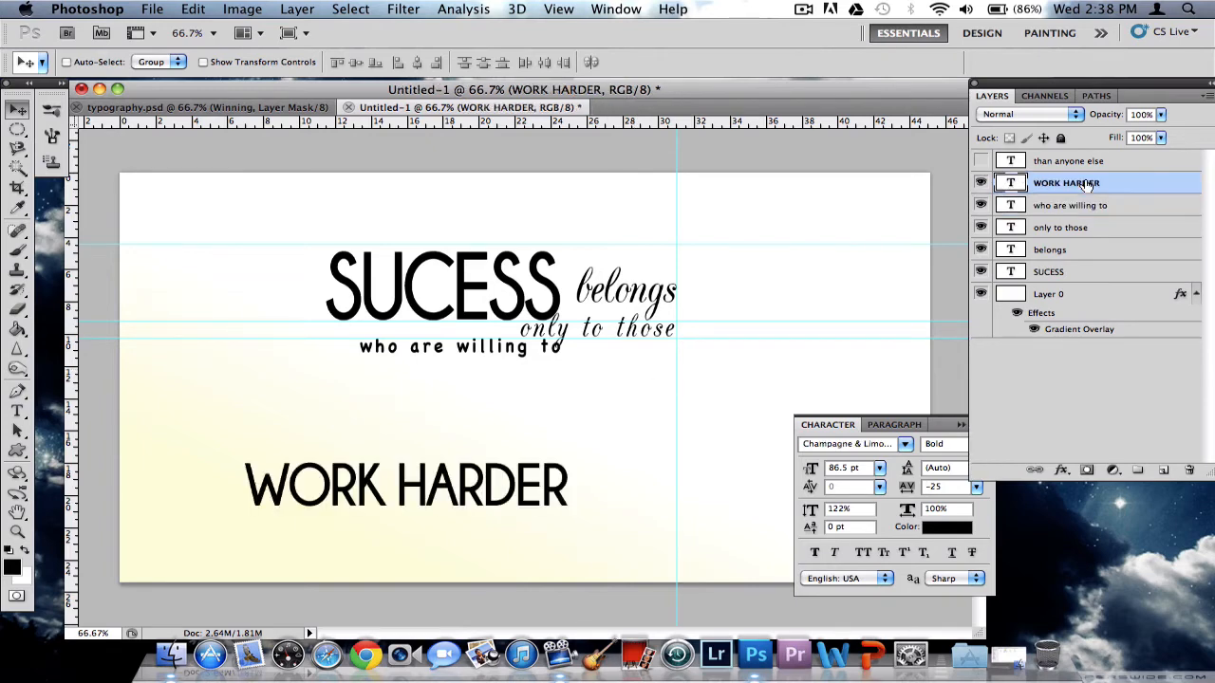
drag(515, 474, 621, 372)
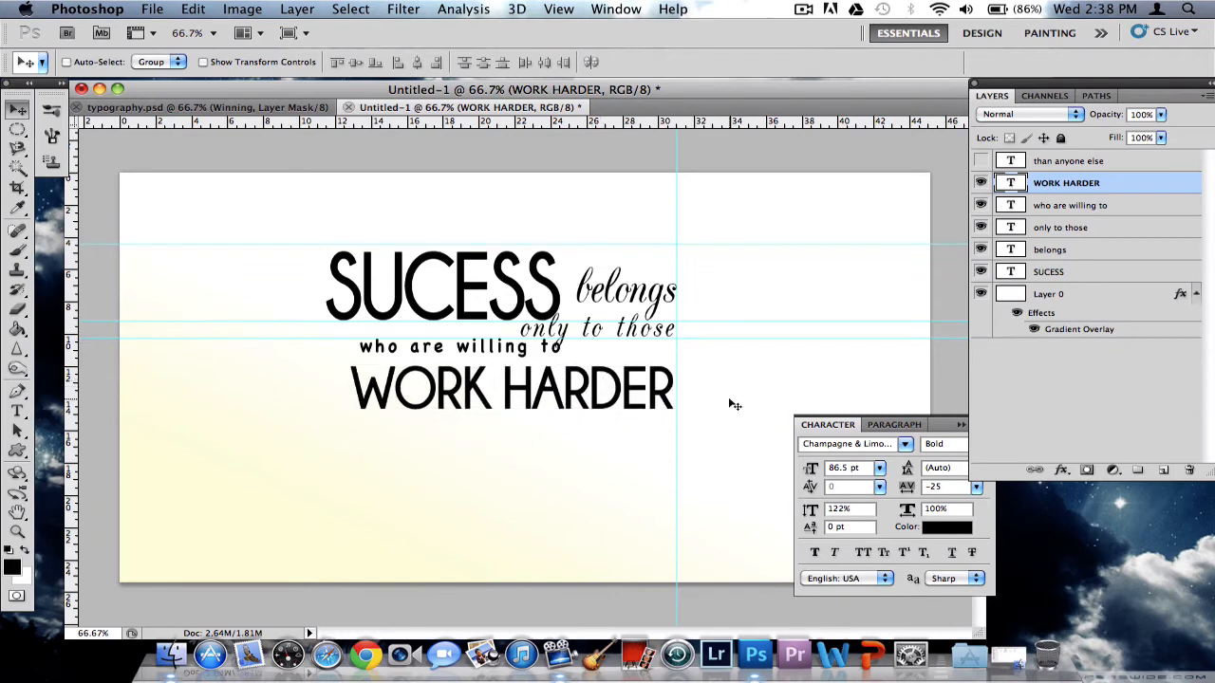
Set the "WORK HARDER" text to 121.5 pt with a 140% vertical scale, and commit the edit.
double_click(1013, 183)
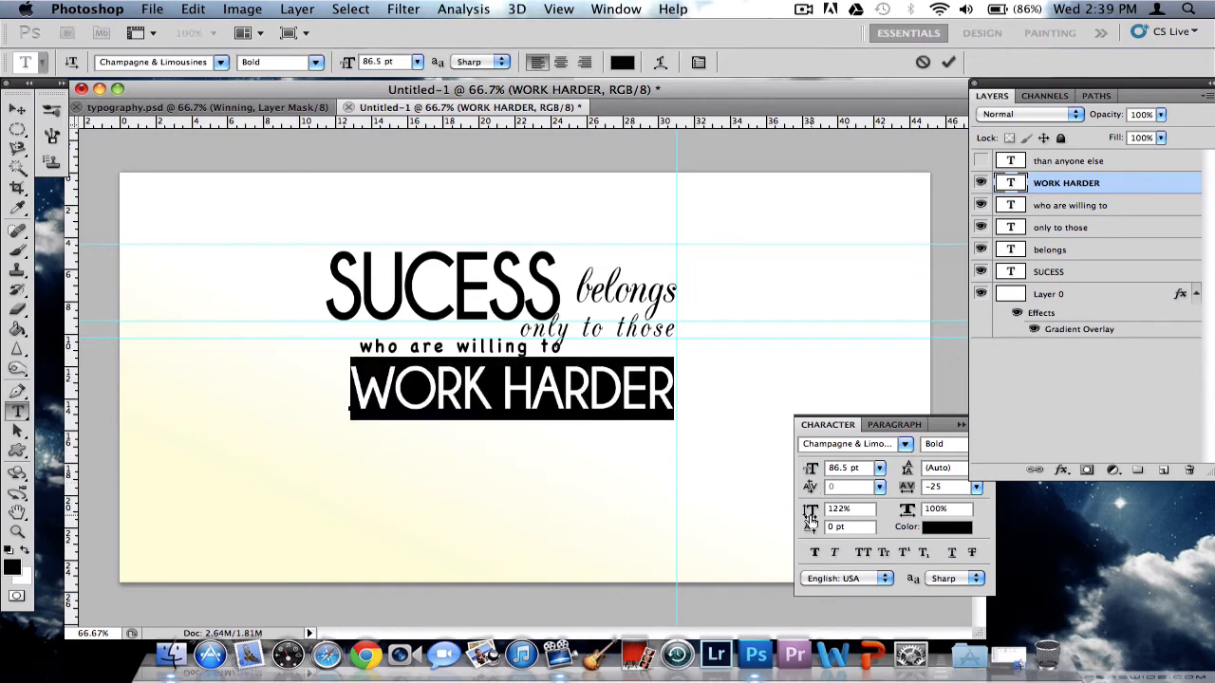
drag(812, 517, 828, 514)
click(841, 468)
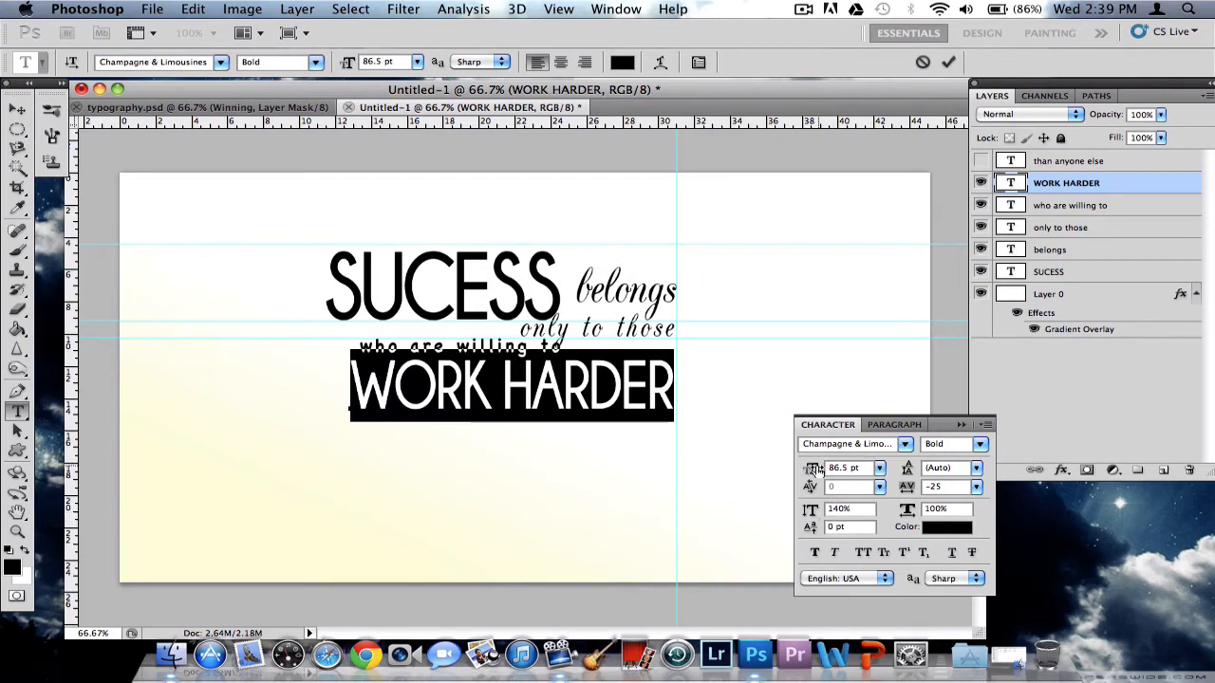
text(135.5)
key(Return)
text(121.5)
key(Return)
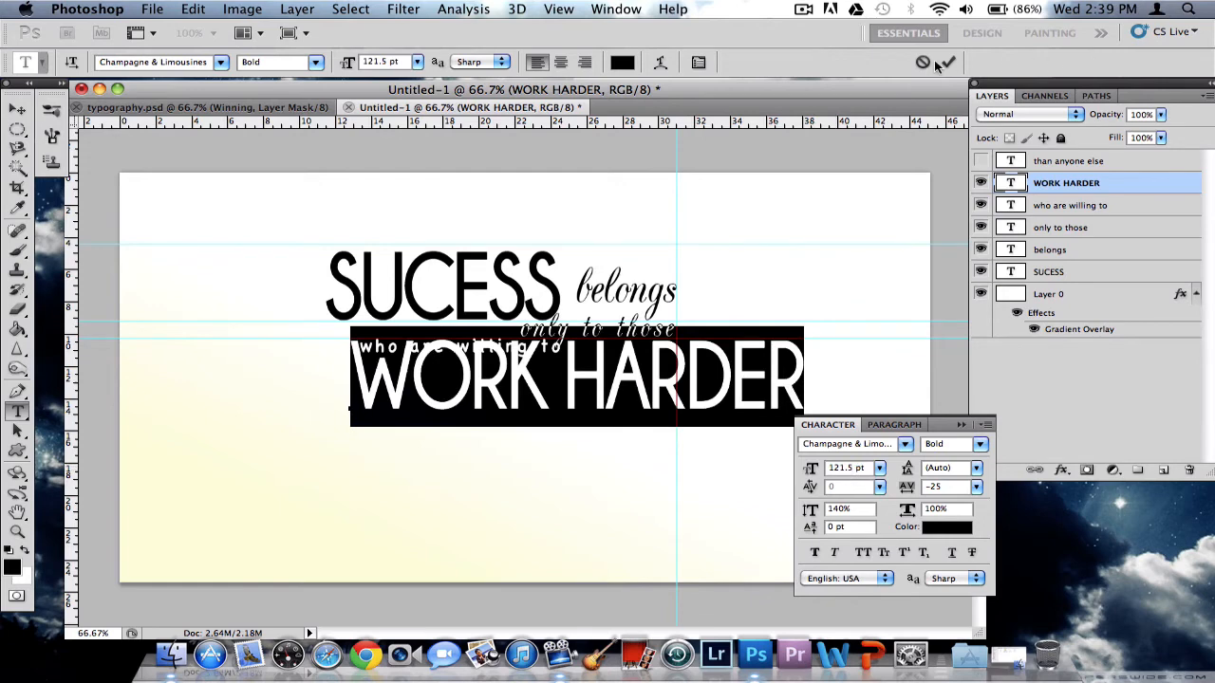
click(948, 62)
key(v)
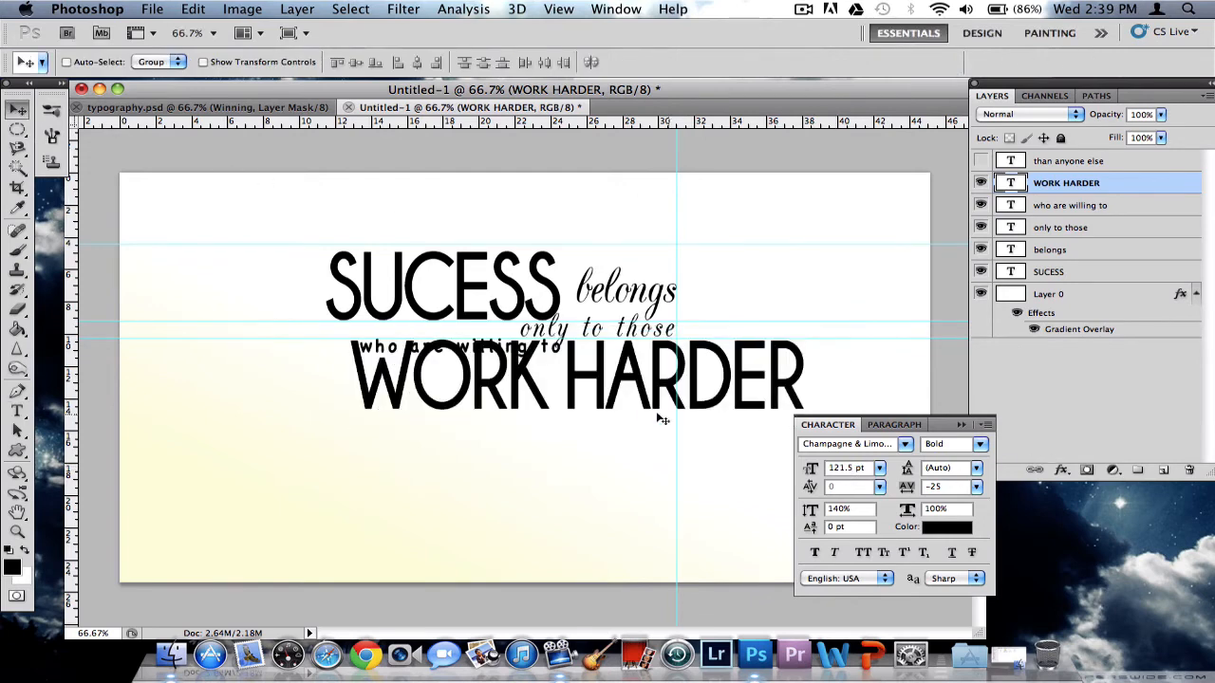
Move "WORK HARDER" so it ends at the existing vertical guide, and add a second vertical guide at the start of "SUCESS".
drag(634, 402, 504, 418)
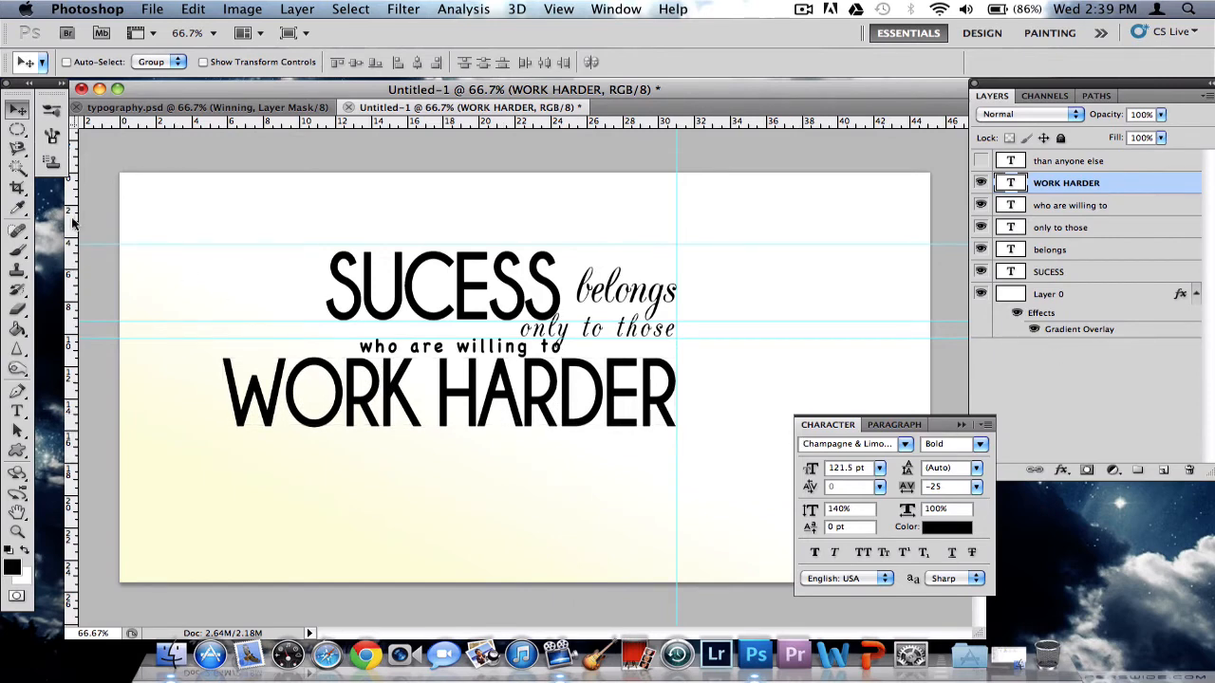
drag(76, 280, 327, 273)
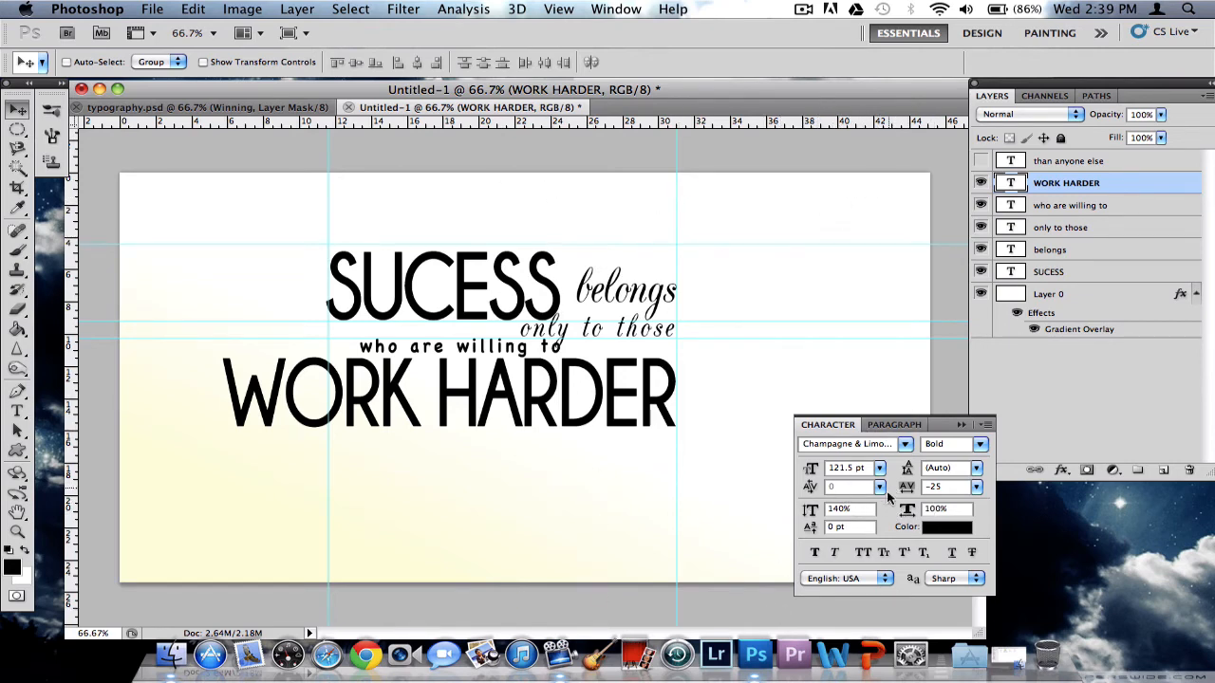
Tighten the "WORK HARDER" tracking to -85 and move the text so it ends at the vertical guide beneath "belongs".
double_click(1008, 186)
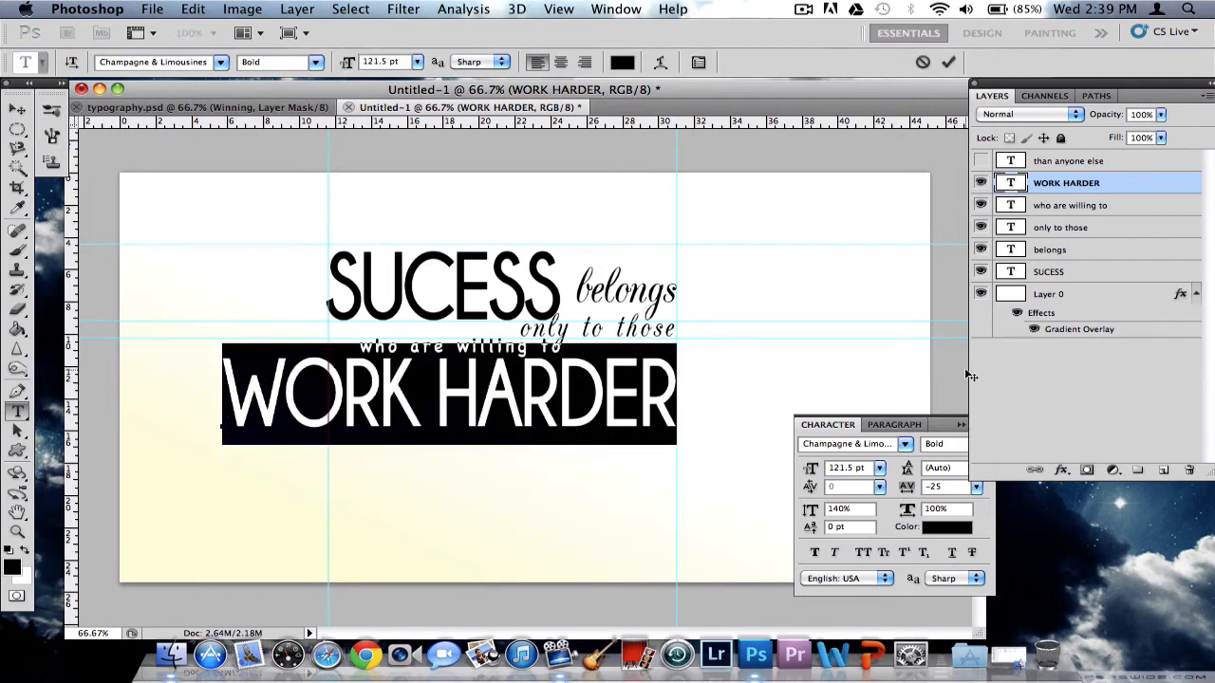
mouse_move(914, 484)
mouse_down()
mouse_move(897, 491)
mouse_move(911, 490)
mouse_up()
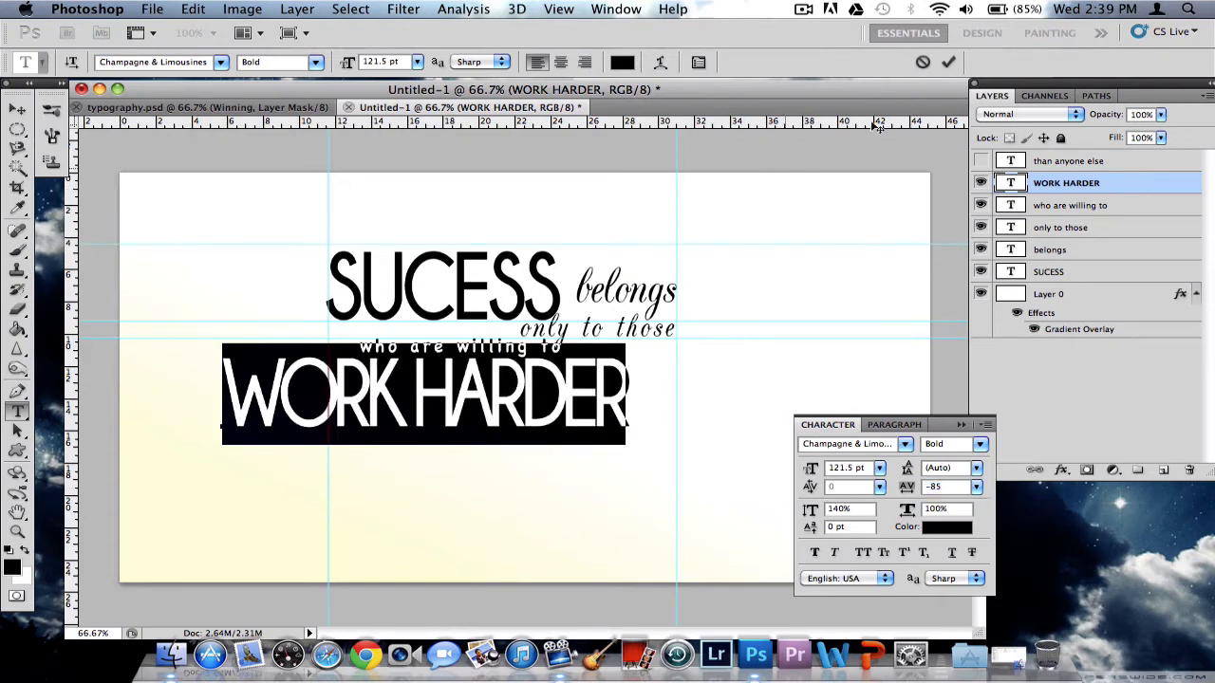
click(948, 62)
drag(558, 428, 605, 428)
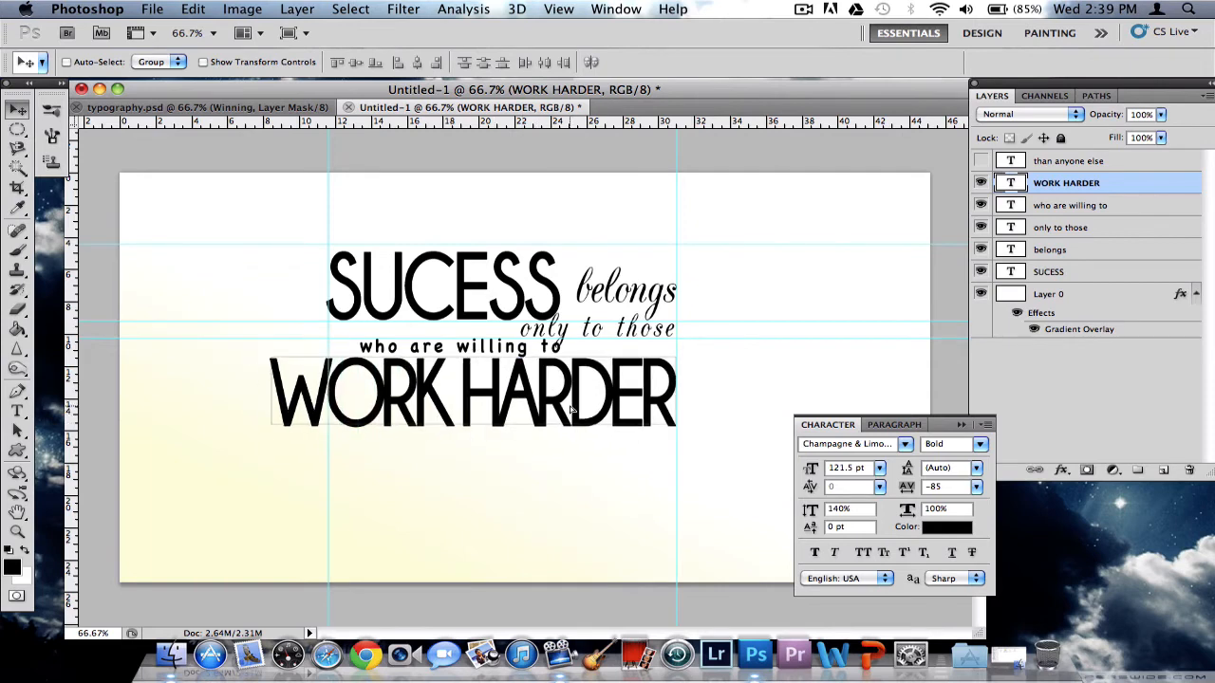
Set "WORK HARDER" to 110.5 pt with a 151% vertical scale, and compare it with the typography.psd example.
double_click(1009, 182)
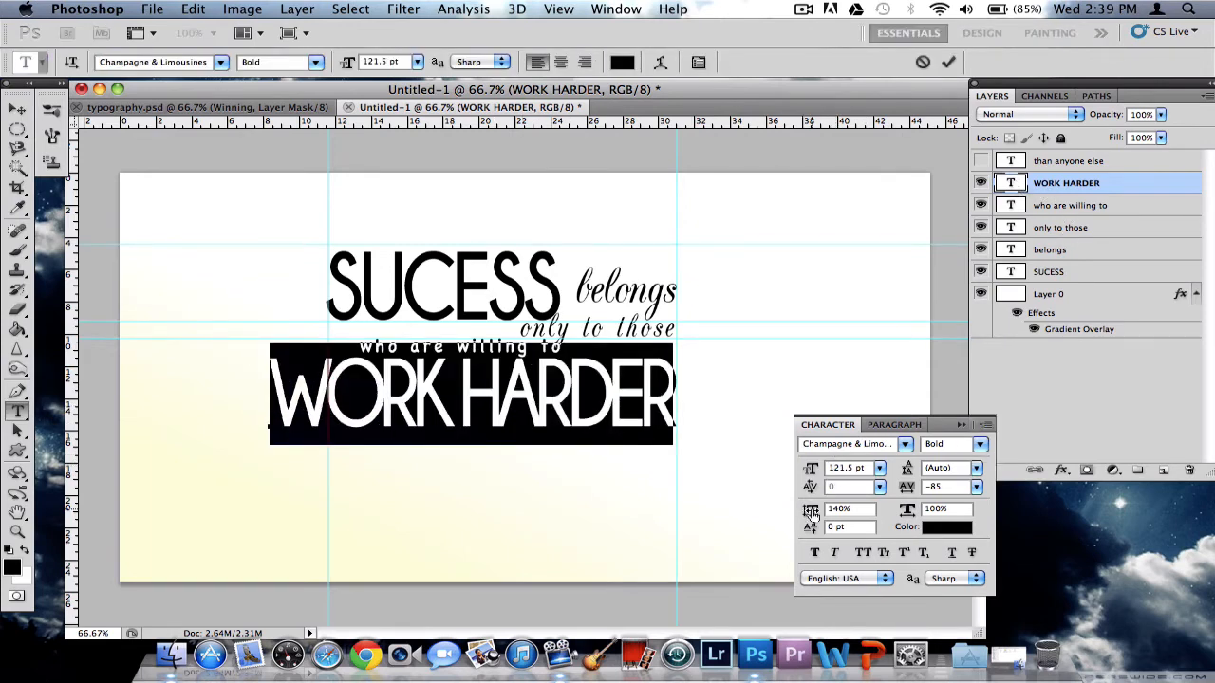
drag(808, 510, 805, 472)
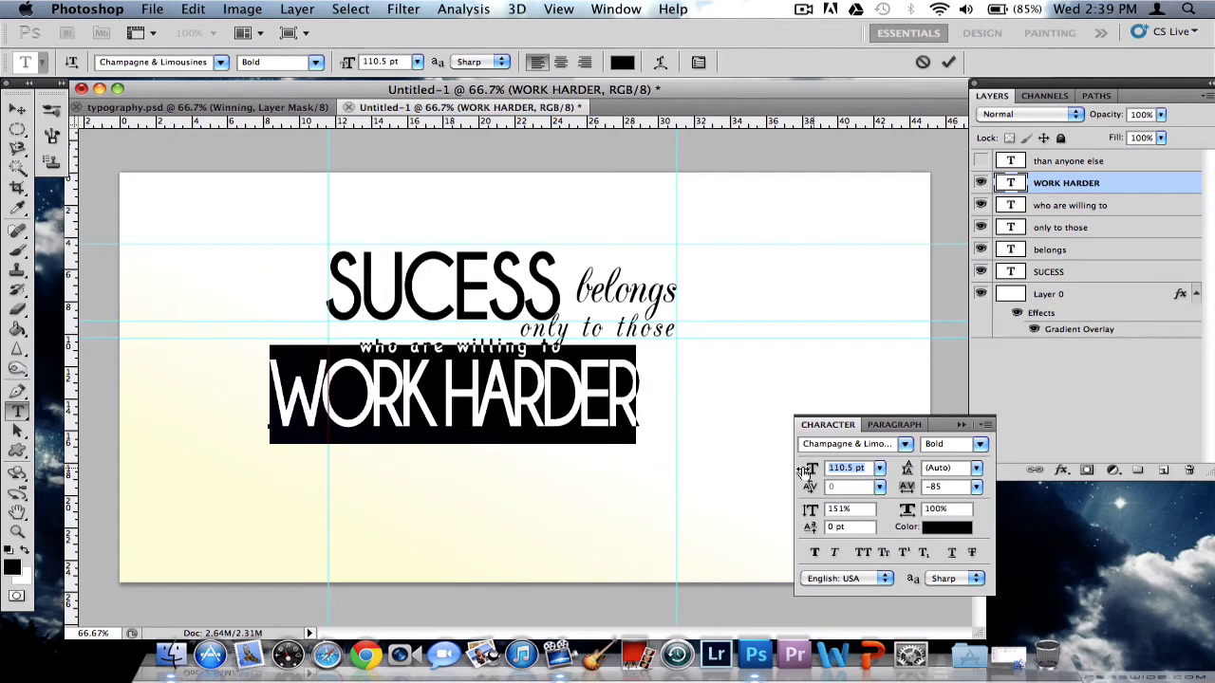
click(185, 107)
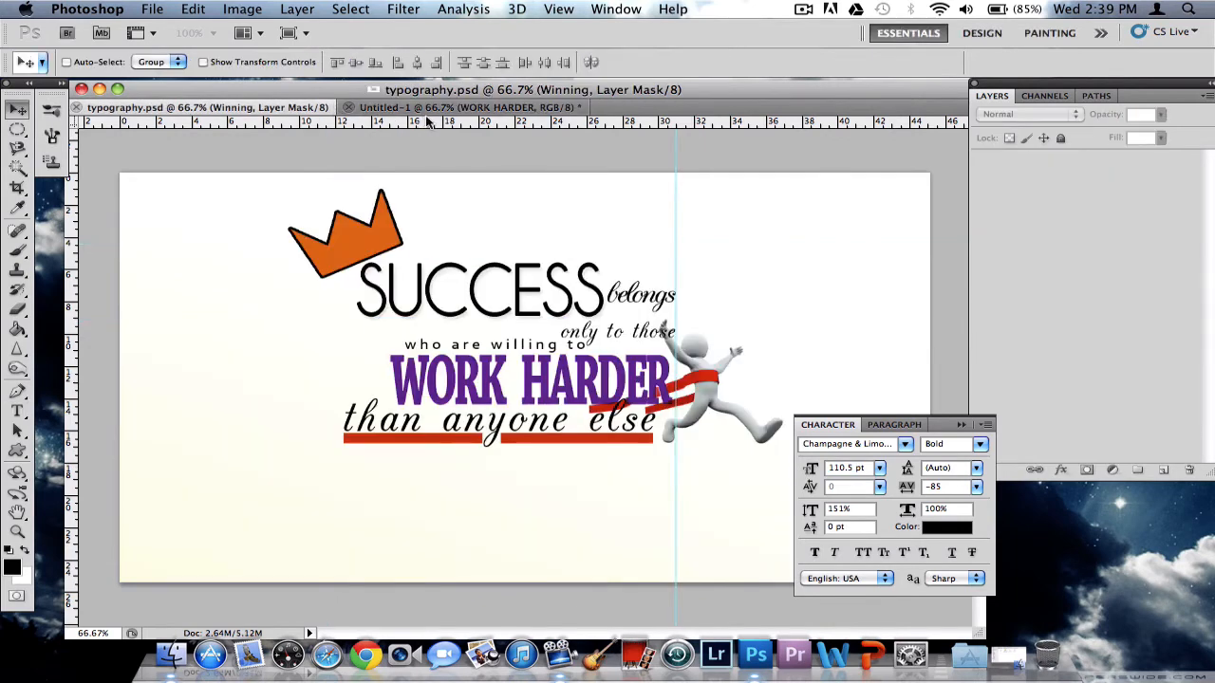
click(440, 110)
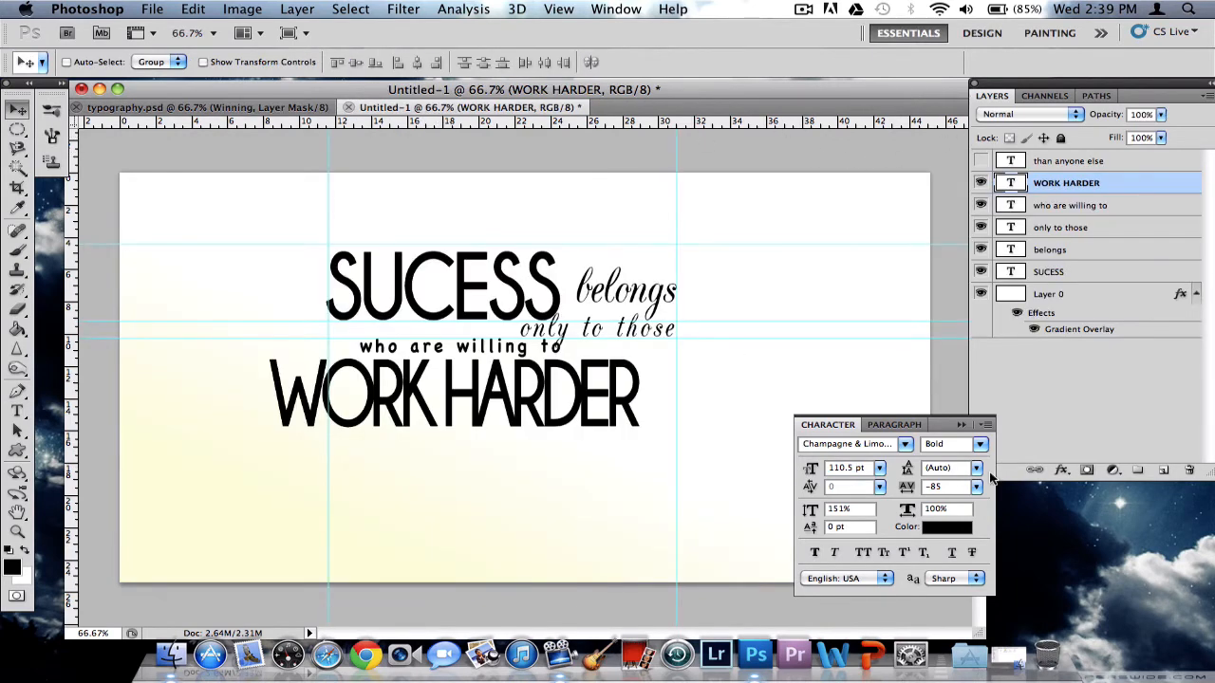
Reduce "WORK HARDER" to 103.5 pt and move it beneath "who are willing to" so it fits between the two vertical guides.
double_click(1009, 183)
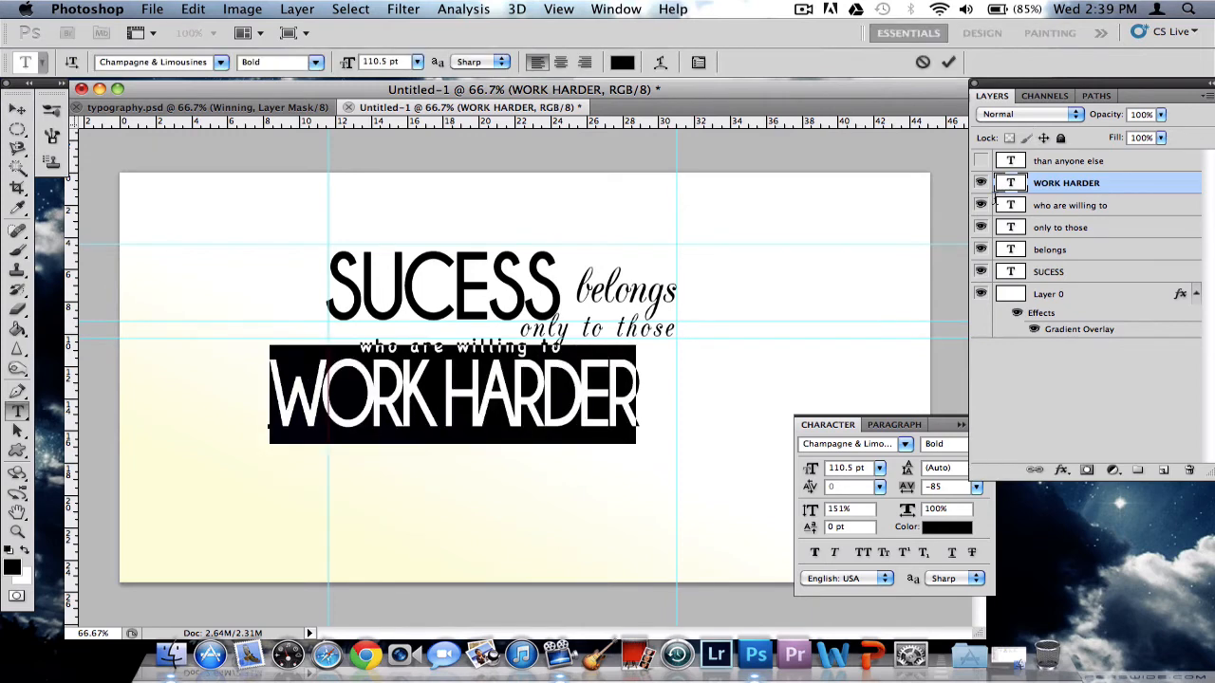
drag(805, 472, 797, 474)
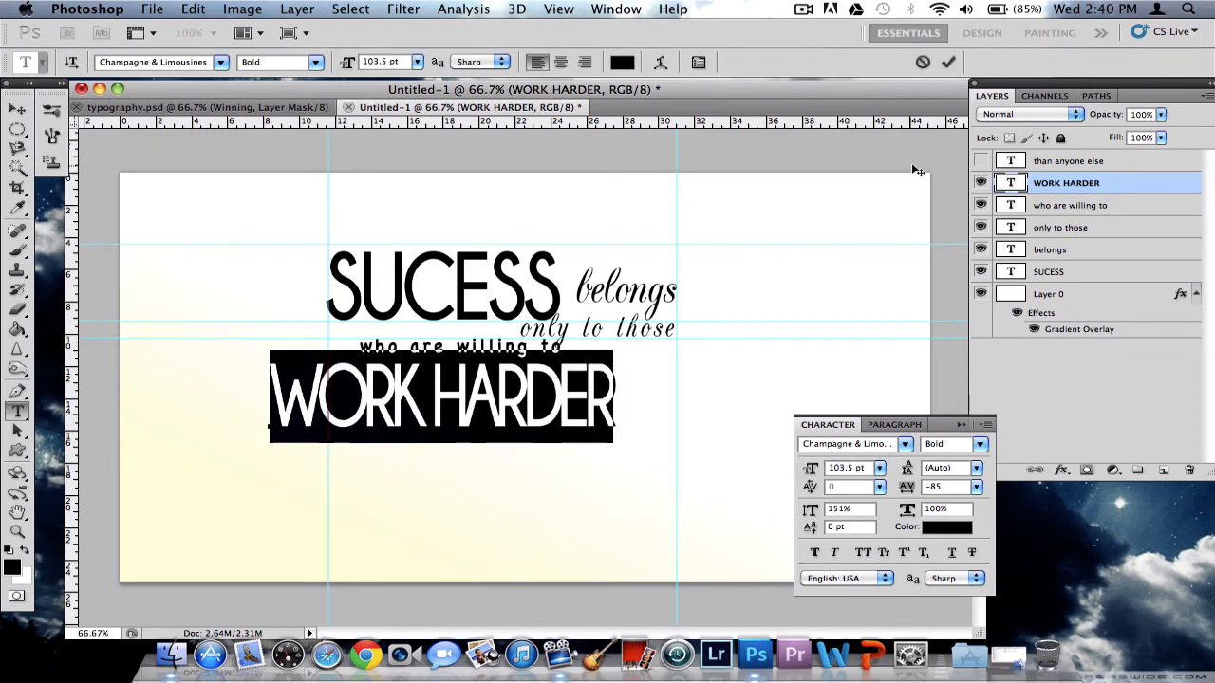
click(949, 62)
key(v)
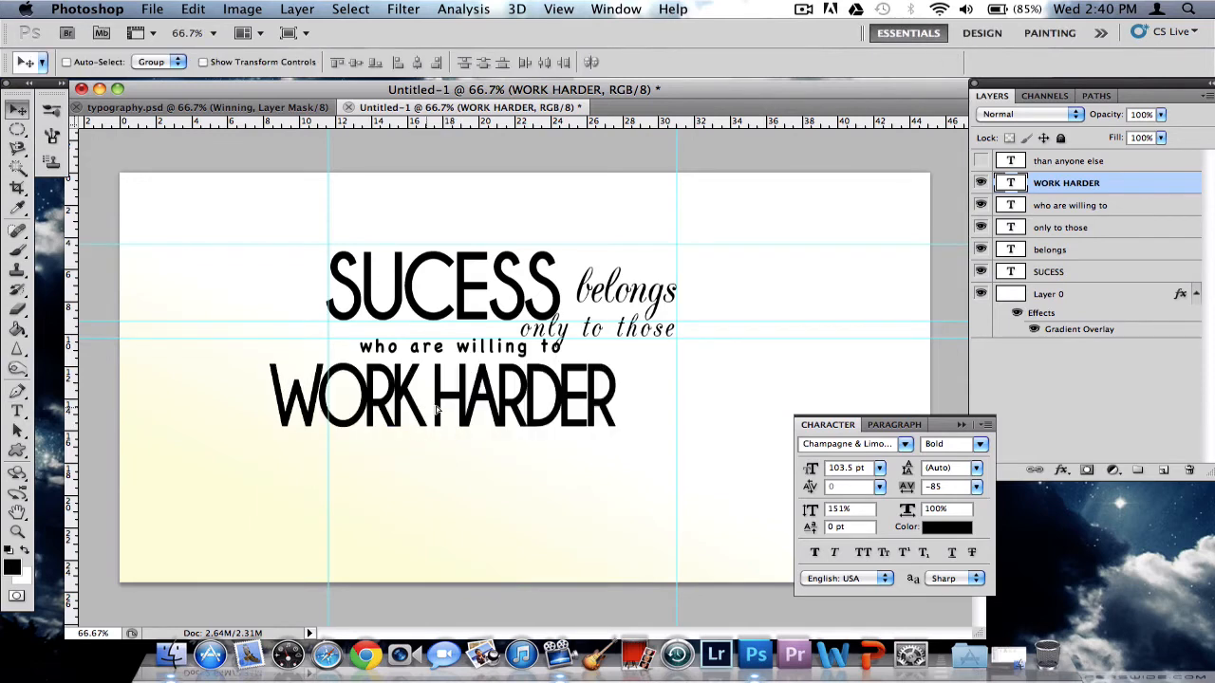
drag(428, 414, 487, 409)
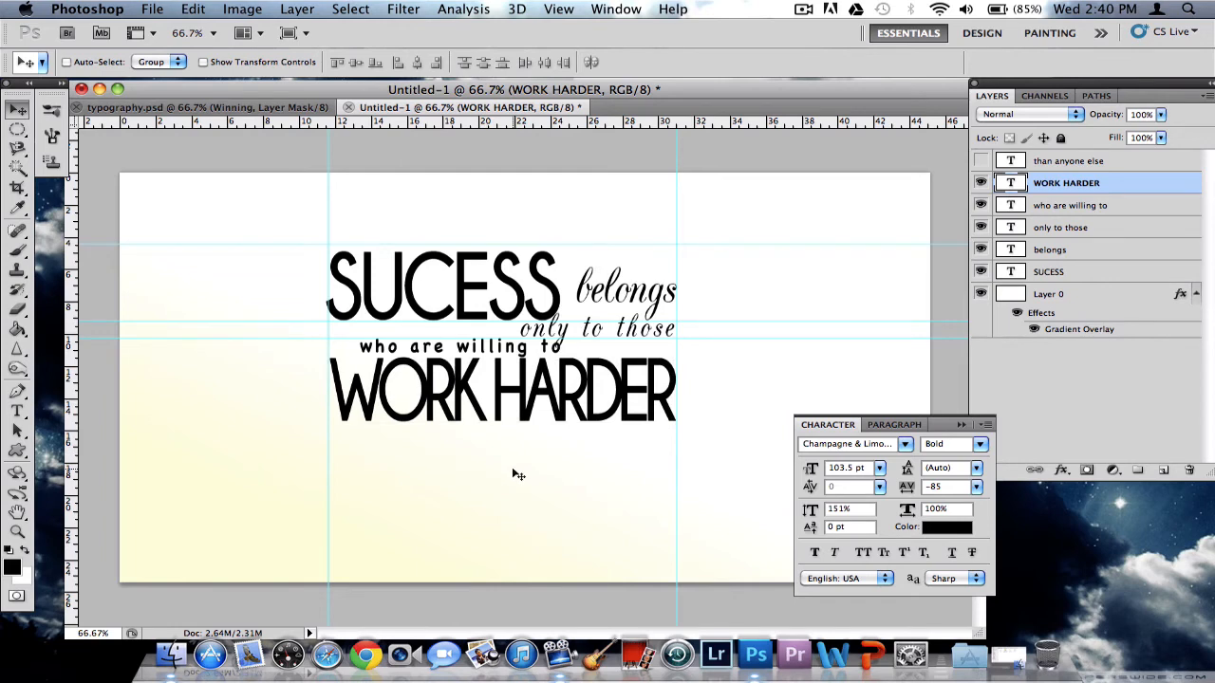
Show and select the "than anyone else" layer.
click(980, 161)
click(1082, 166)
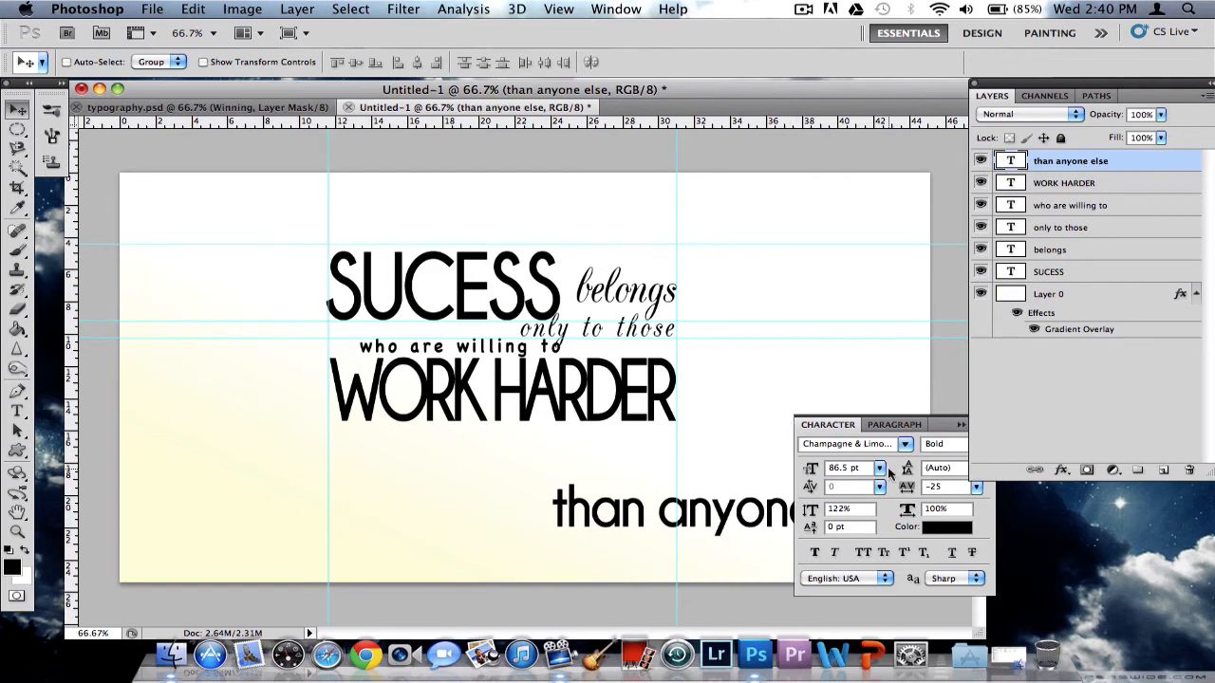
double_click(1010, 161)
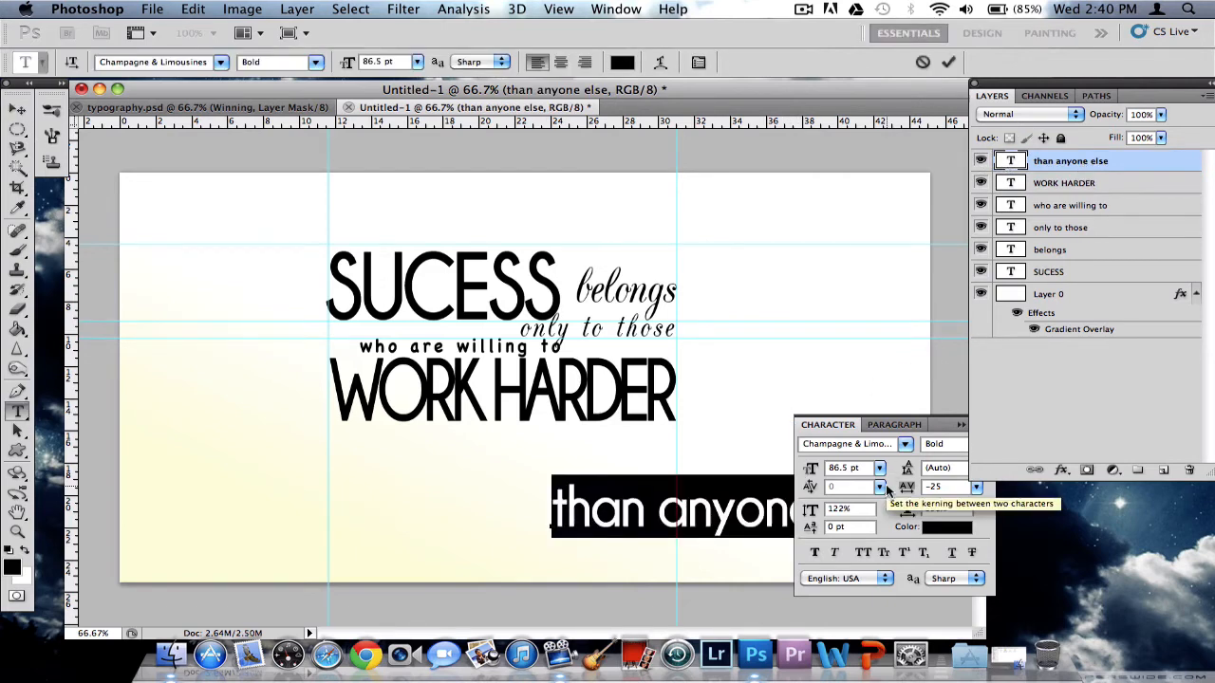
text(cac)
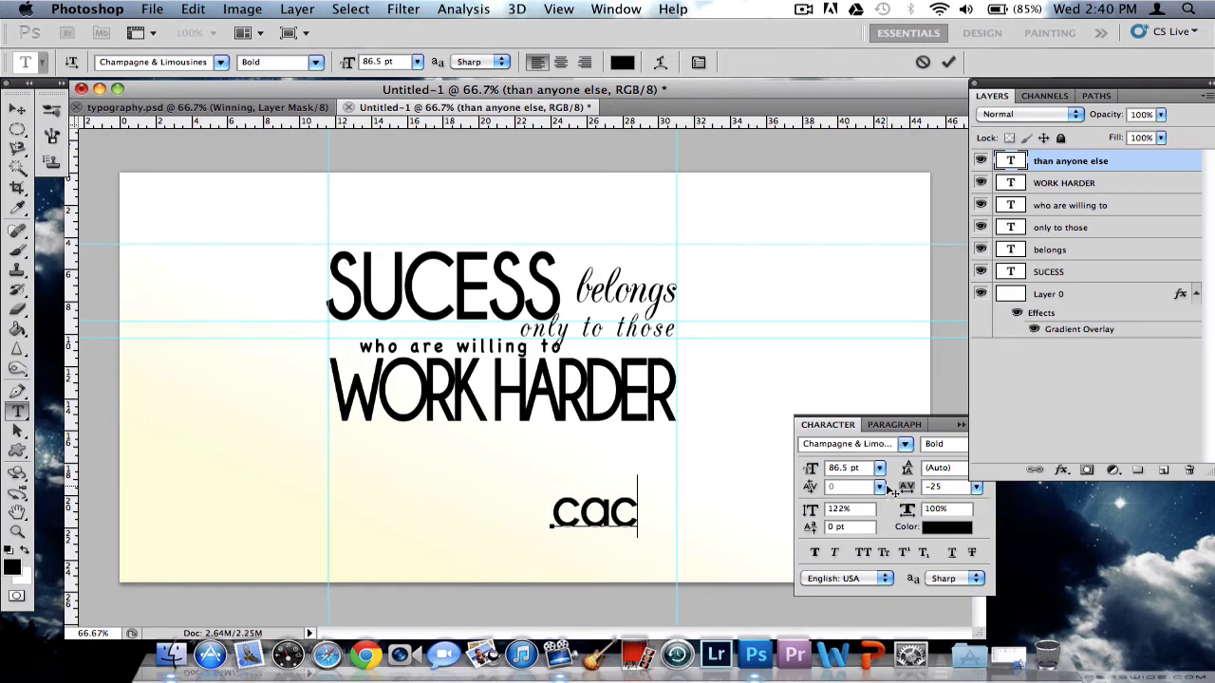
key(BackSpace)
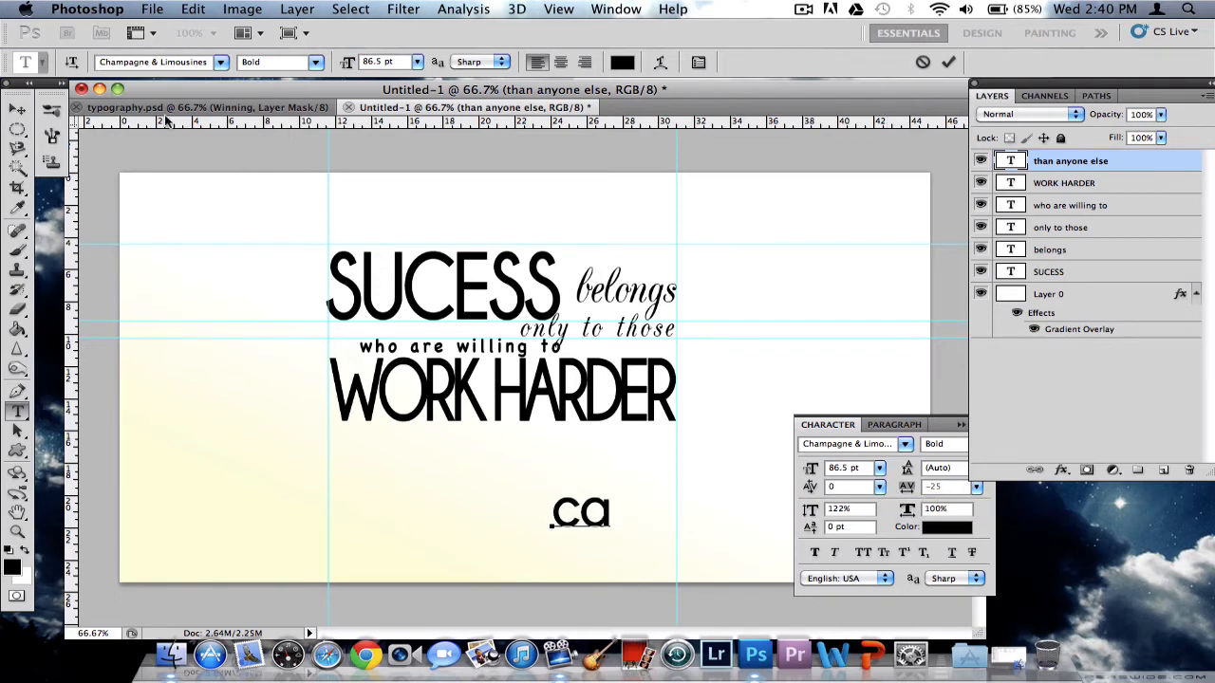
click(921, 62)
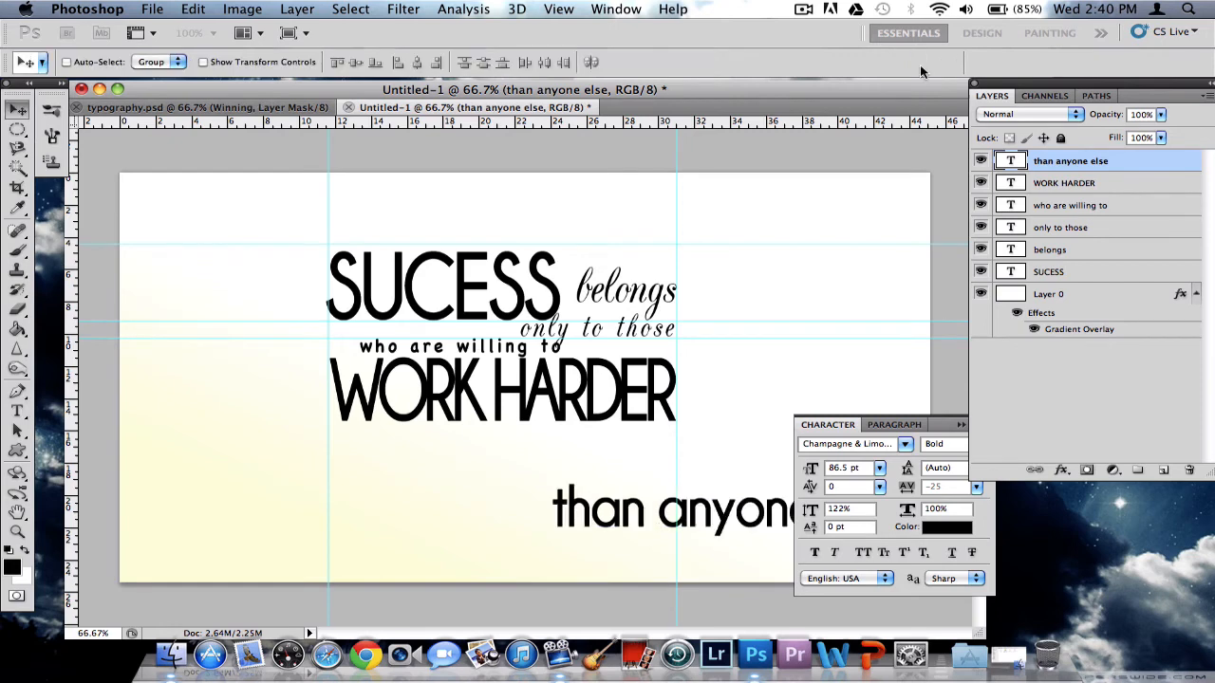
Set the "than anyone else" text to CAC Champagne at 97.5 pt with tracking 95, and commit the edit.
double_click(1009, 160)
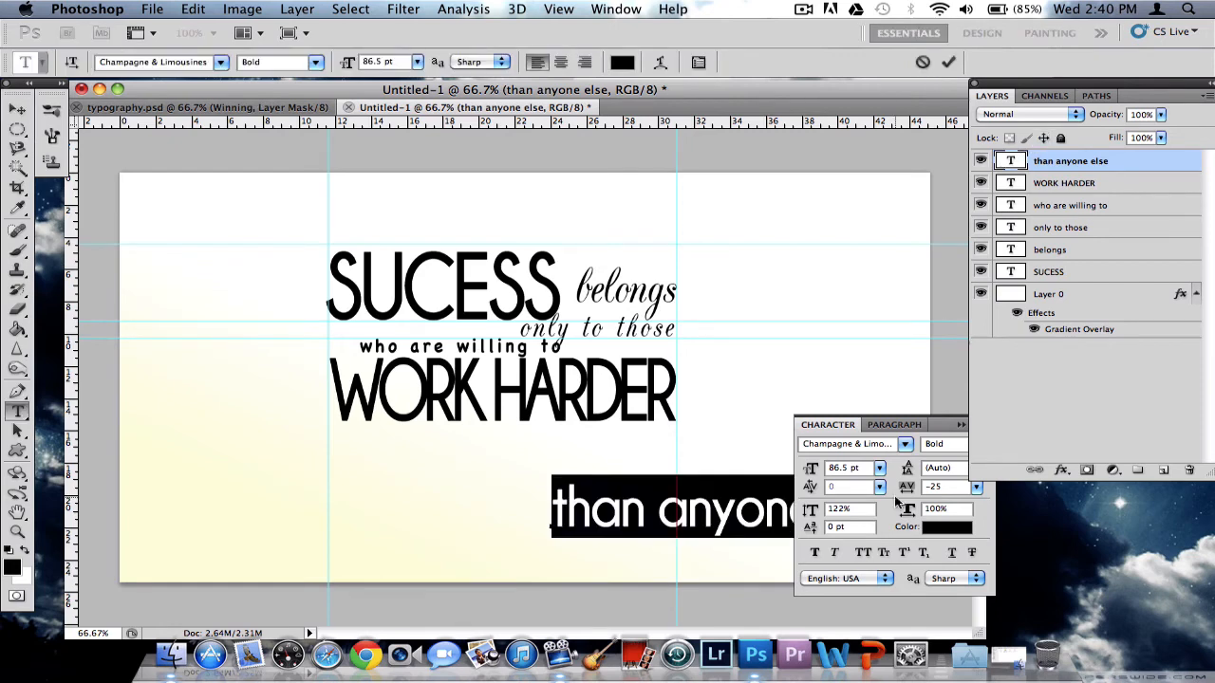
click(848, 443)
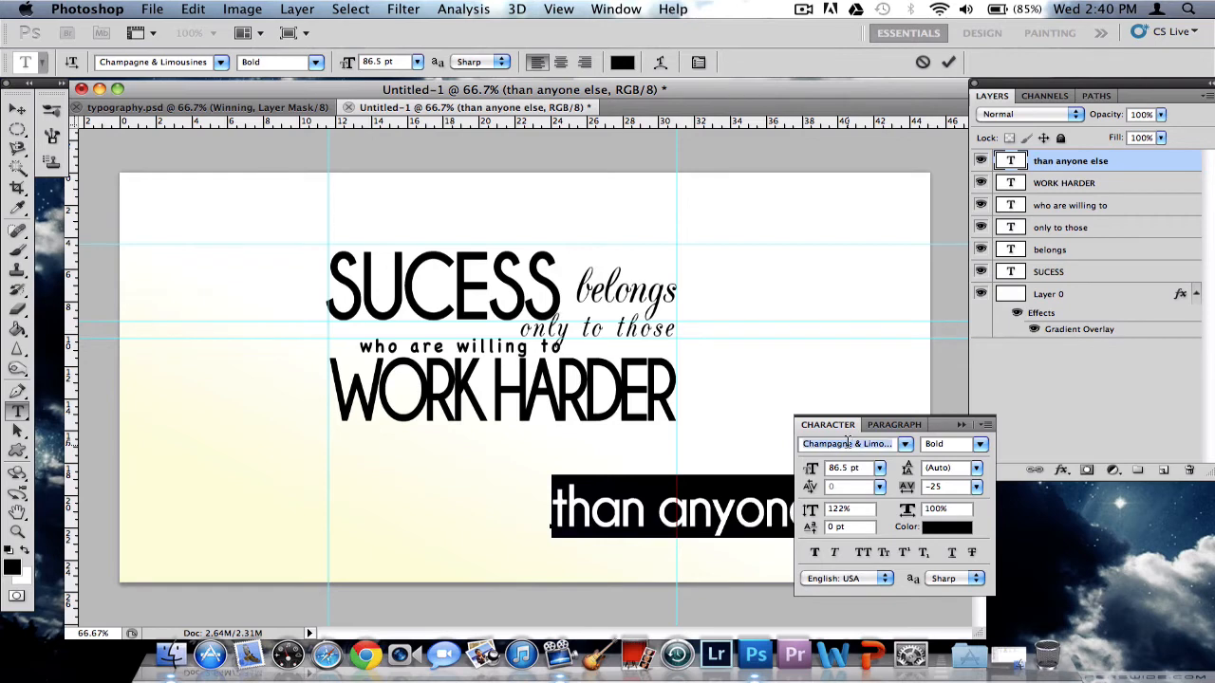
text(c)
key(Return)
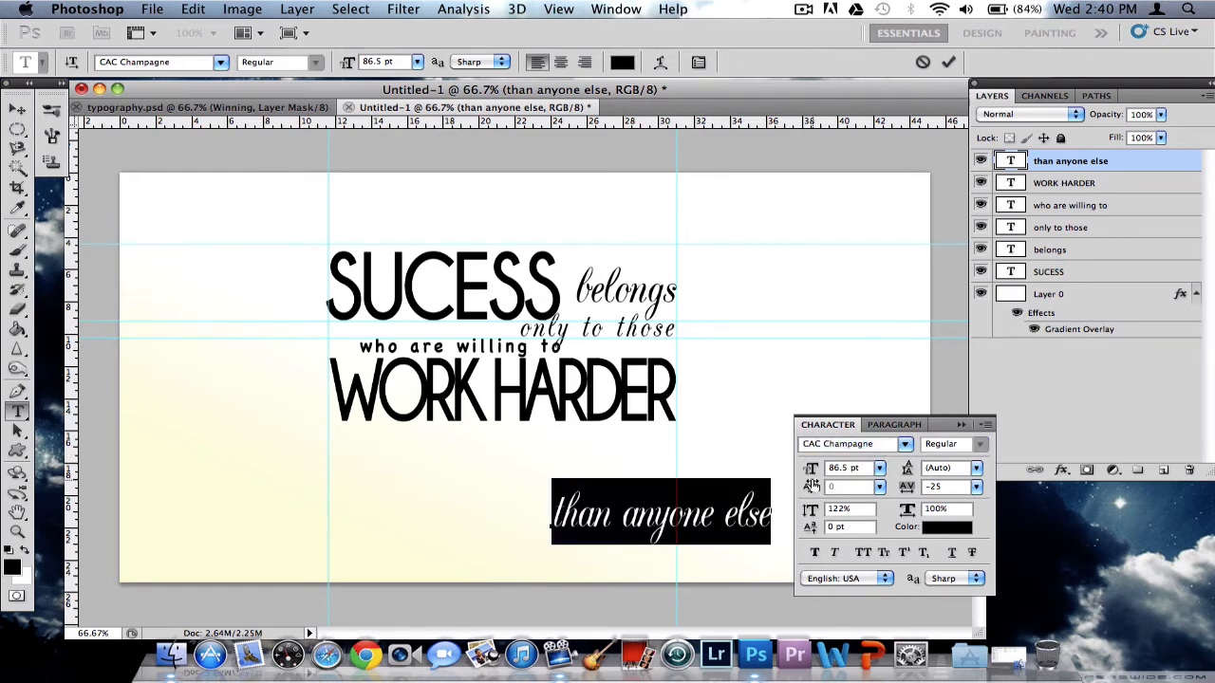
drag(902, 485, 913, 488)
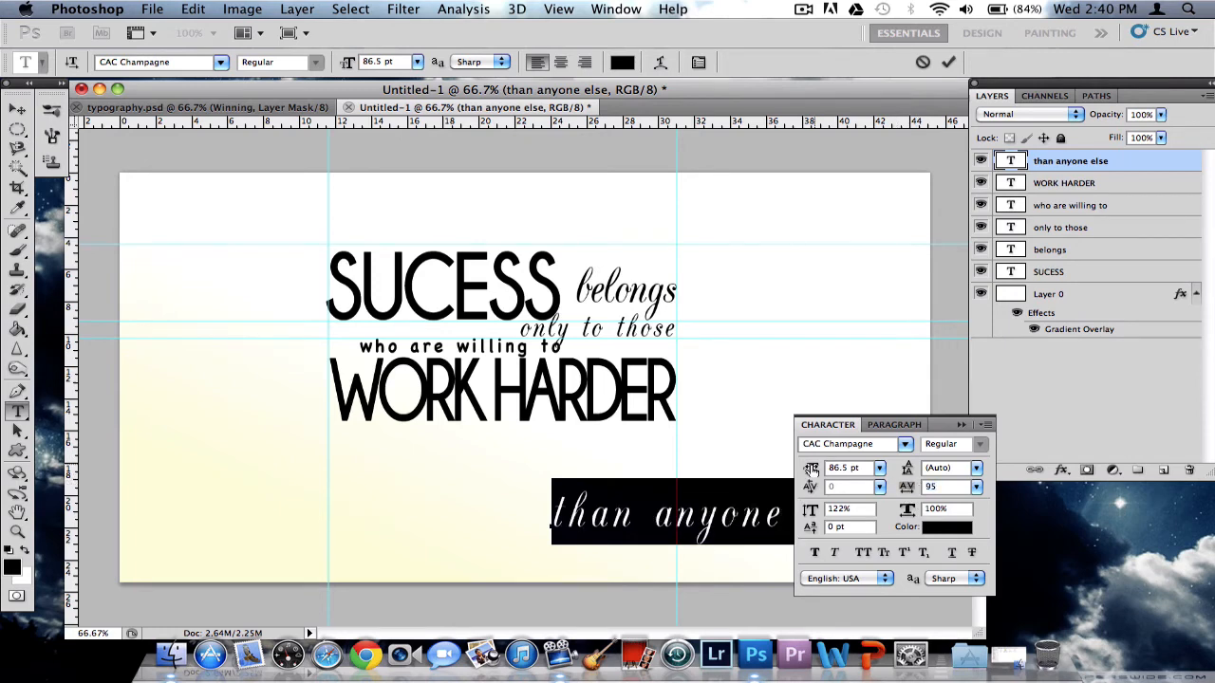
drag(808, 472, 814, 471)
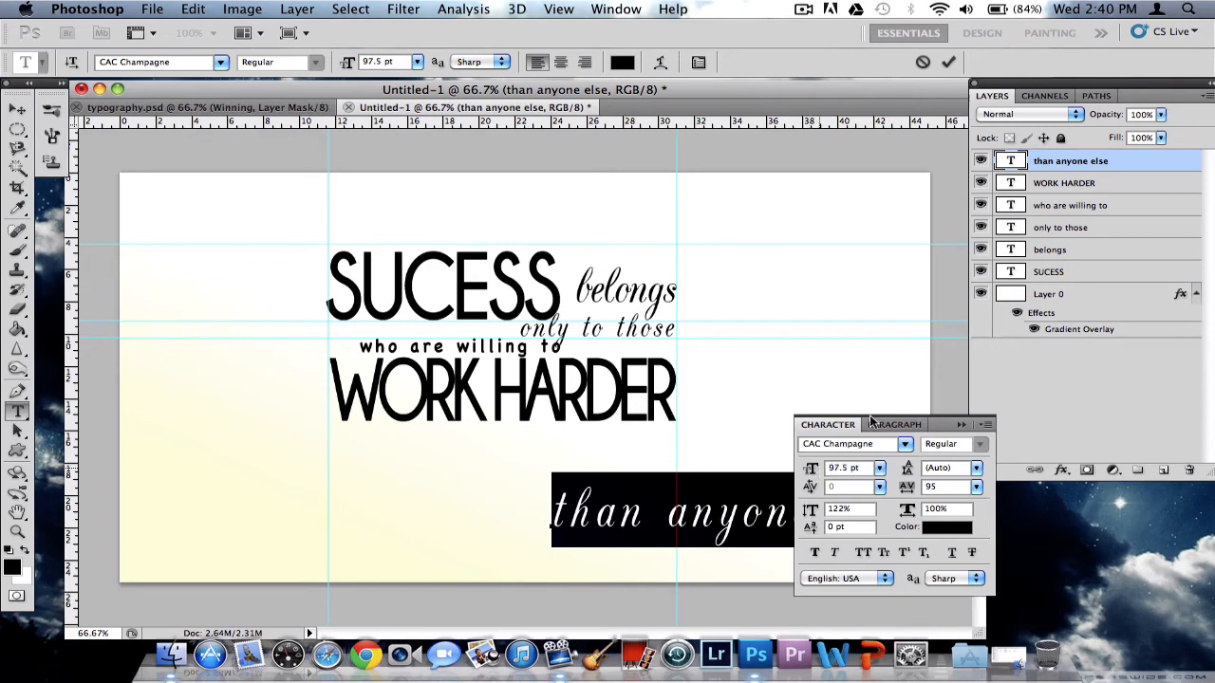
click(949, 69)
key(v)
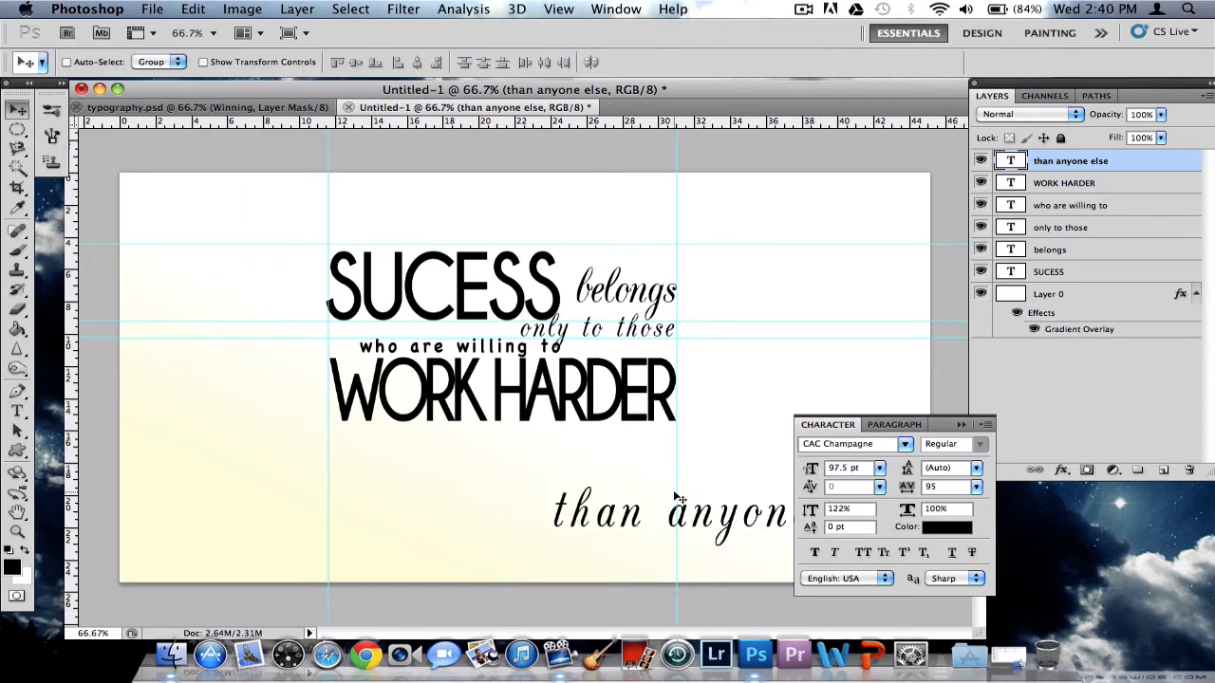
Move "than anyone else" directly beneath "WORK HARDER" and reduce its font size to 94.5 pt.
drag(647, 521, 410, 455)
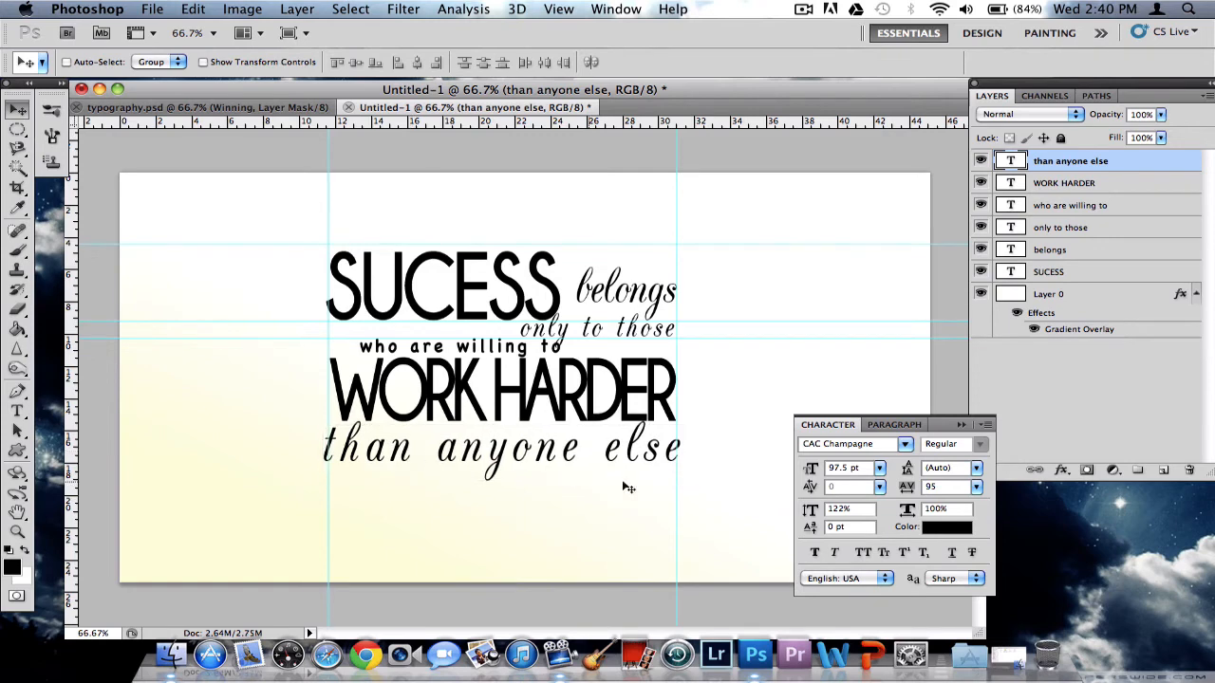
double_click(1013, 159)
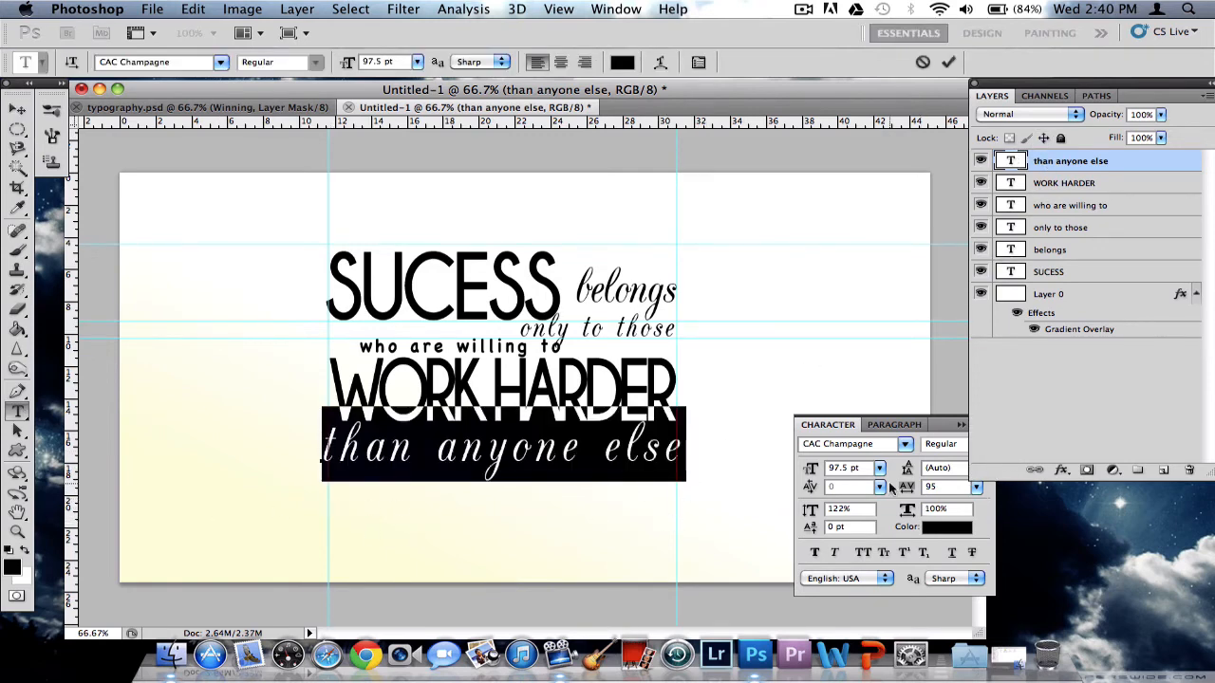
drag(814, 473, 809, 473)
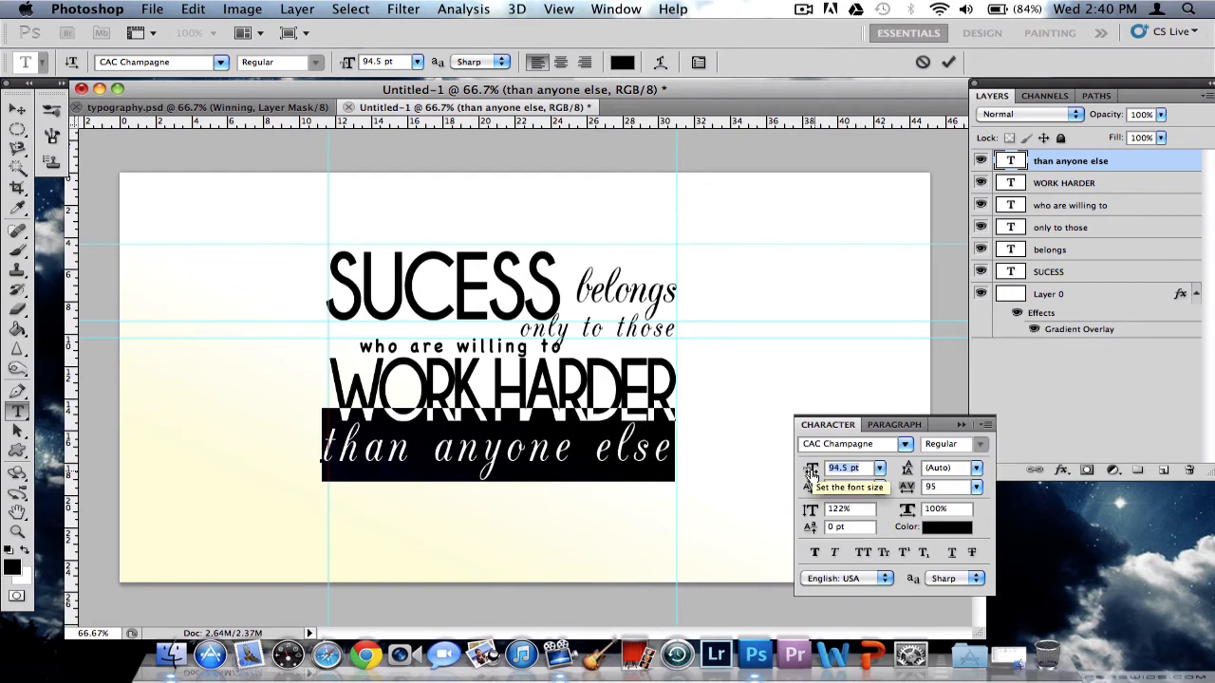
click(951, 63)
key(v)
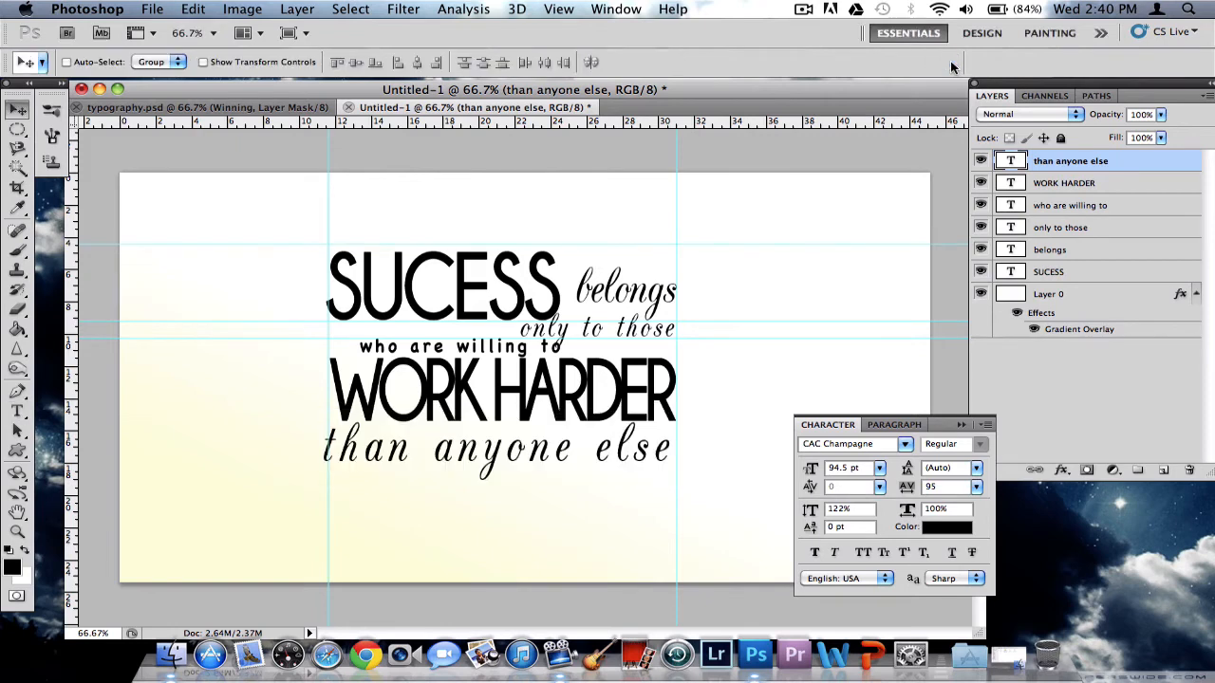
Nudge "than anyone else" to the right so it fits between the two vertical guides.
key(Right)
key(Right)
key(Right)
key(Right)
key(Right)
key(Right)
key(Right)
key(Right)
key(Right)
key(Right)
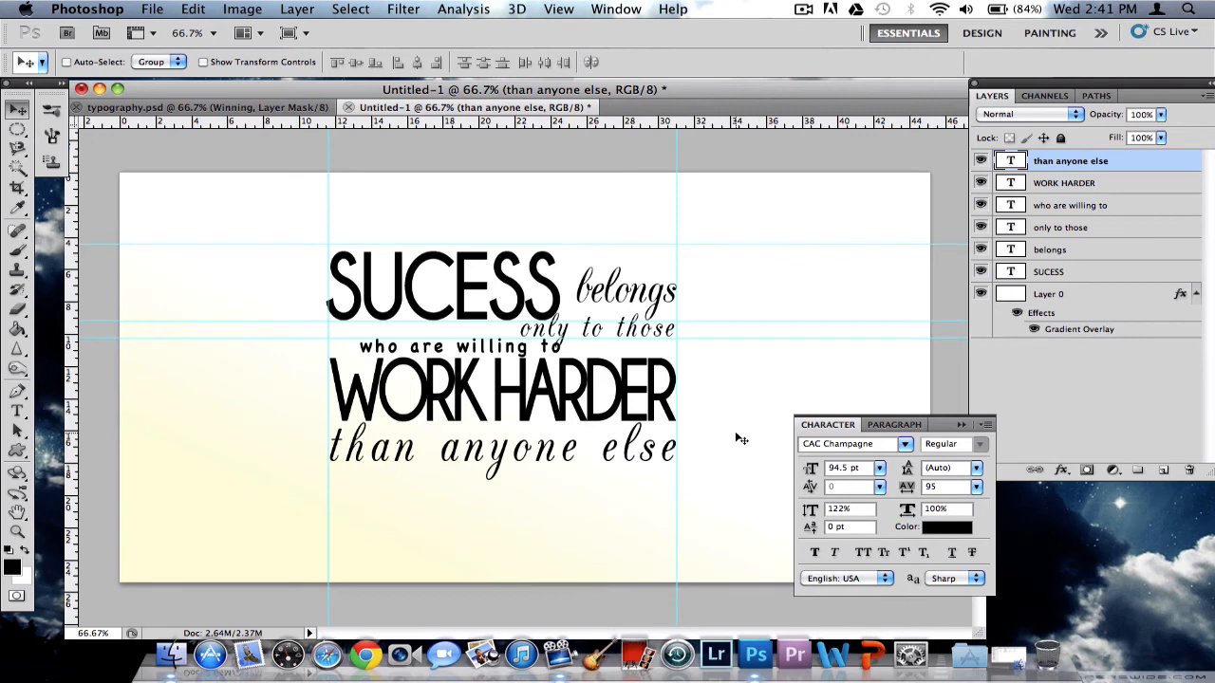
click(962, 427)
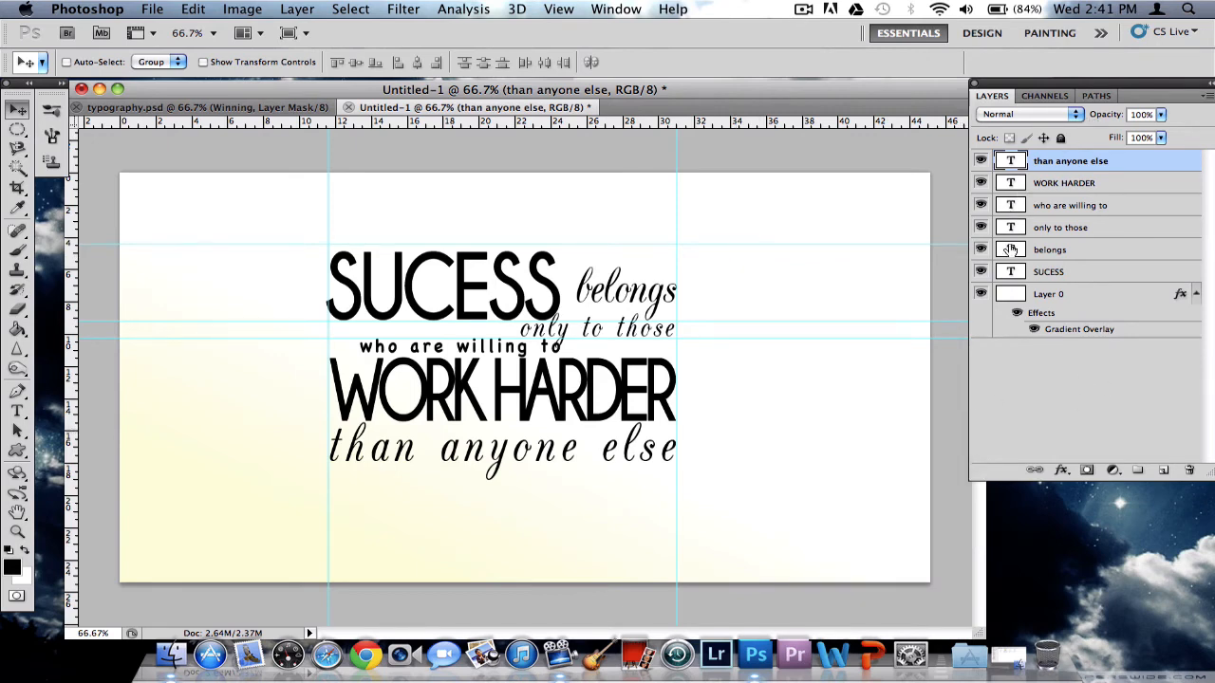
Change the "SUCESS" text from bold to the Regular style and move it slightly up and right, closer to "belongs".
click(1013, 273)
double_click(1014, 274)
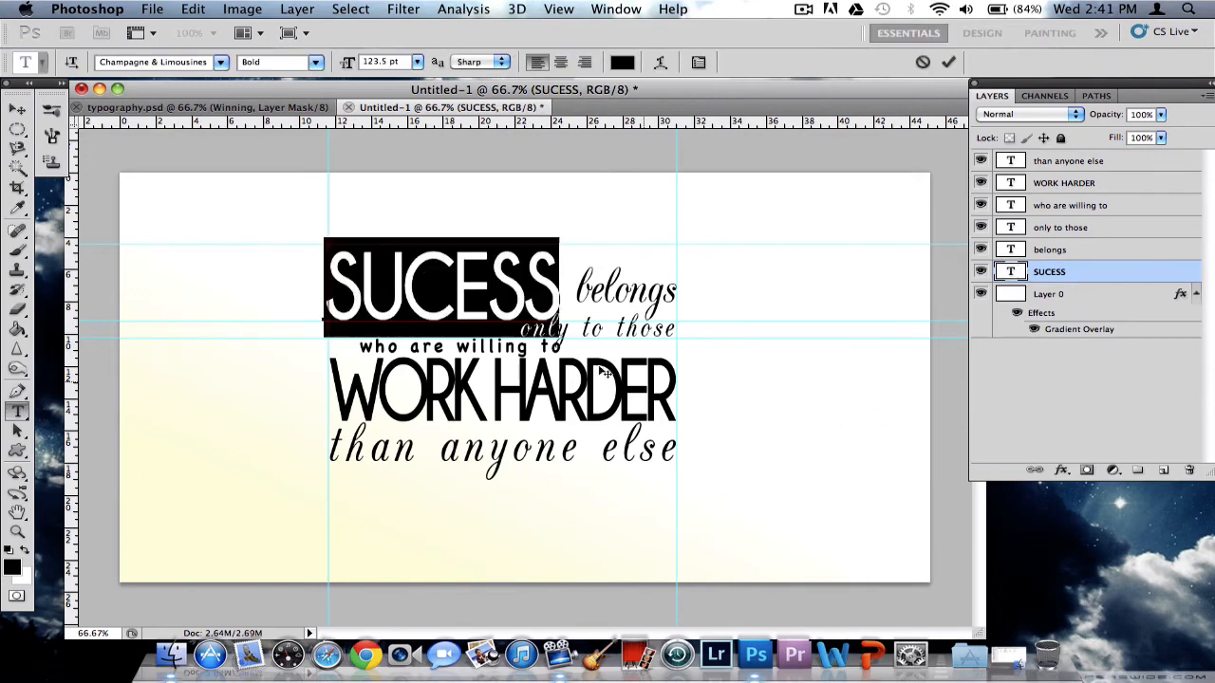
click(698, 62)
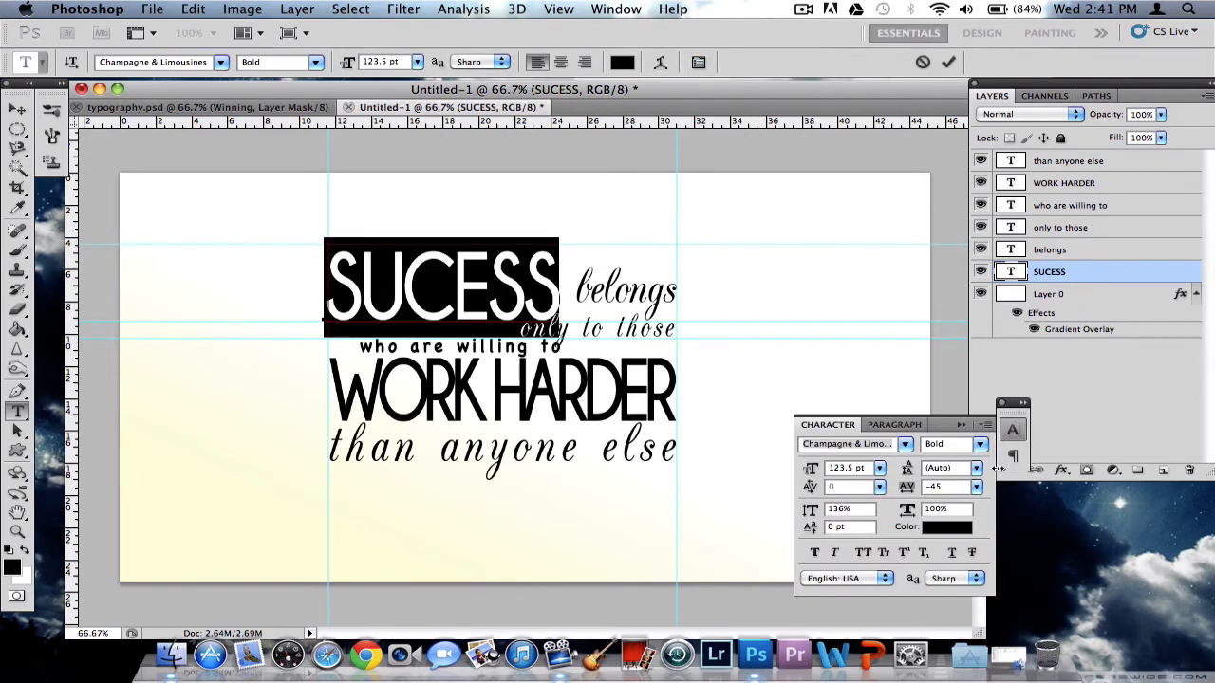
click(980, 444)
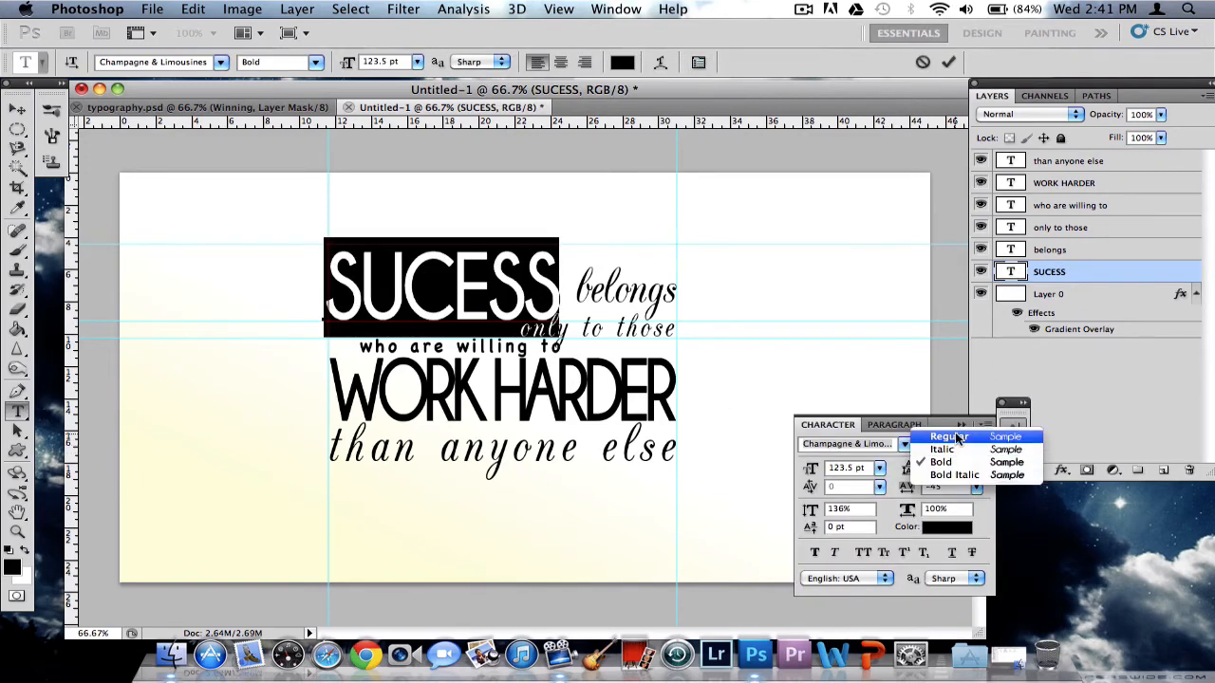
click(956, 428)
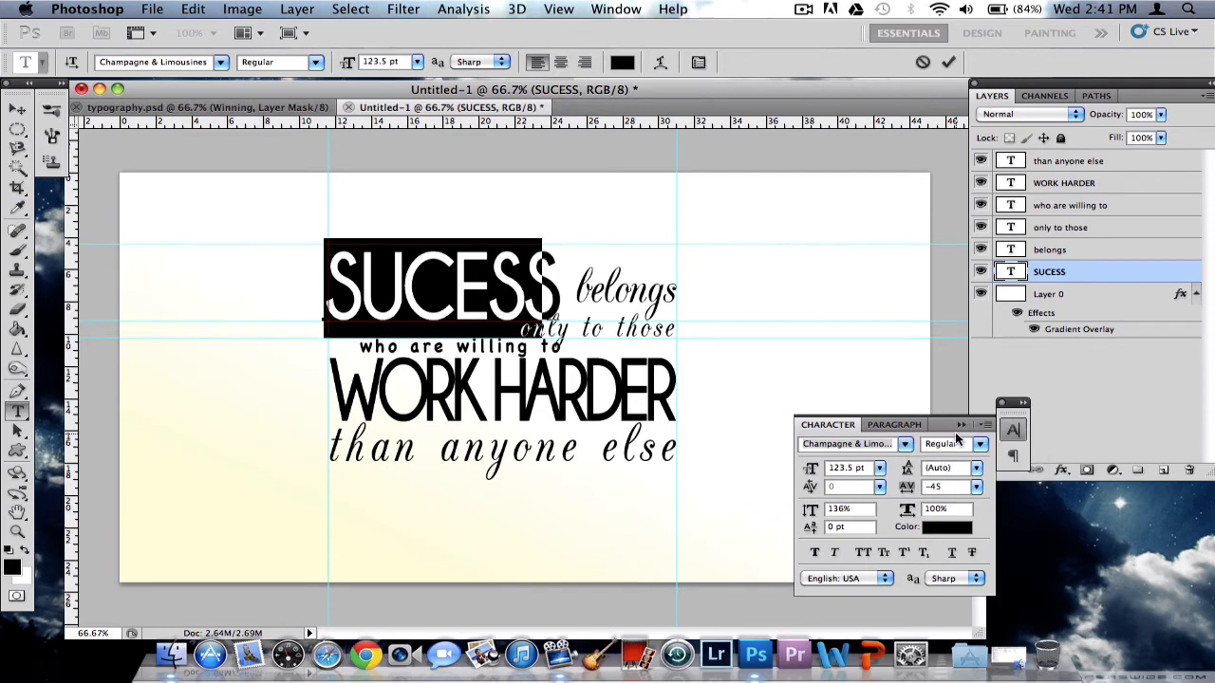
click(948, 62)
key(v)
drag(423, 274, 444, 269)
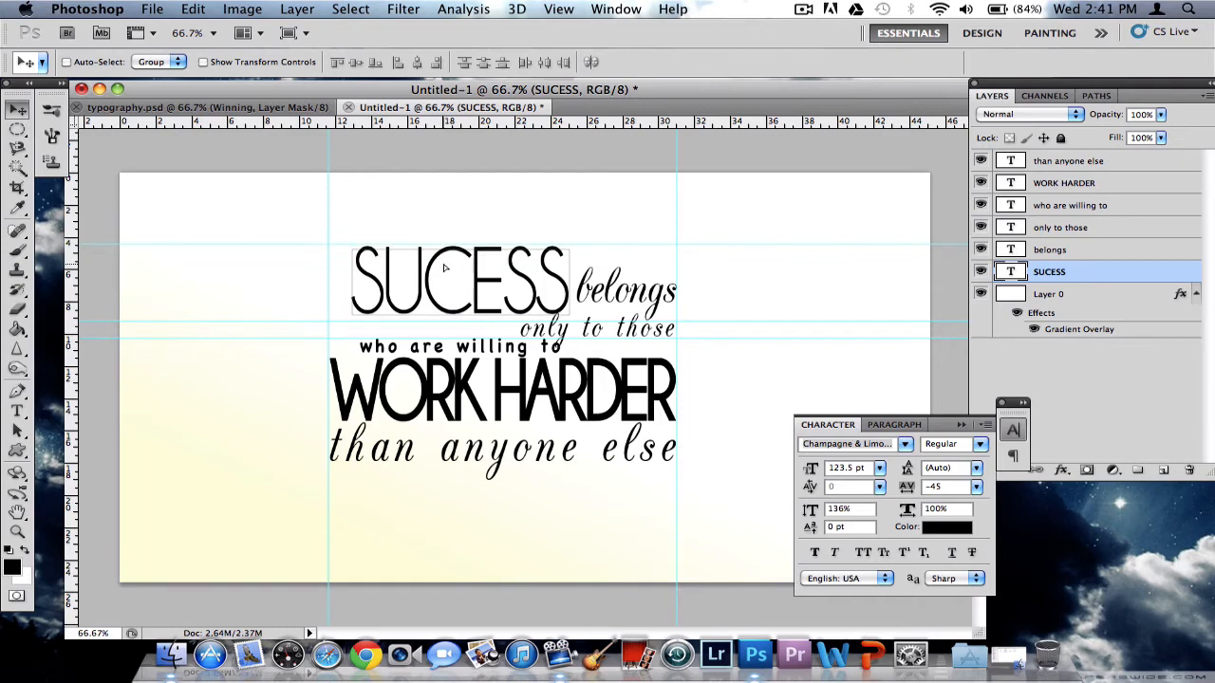
click(1083, 254)
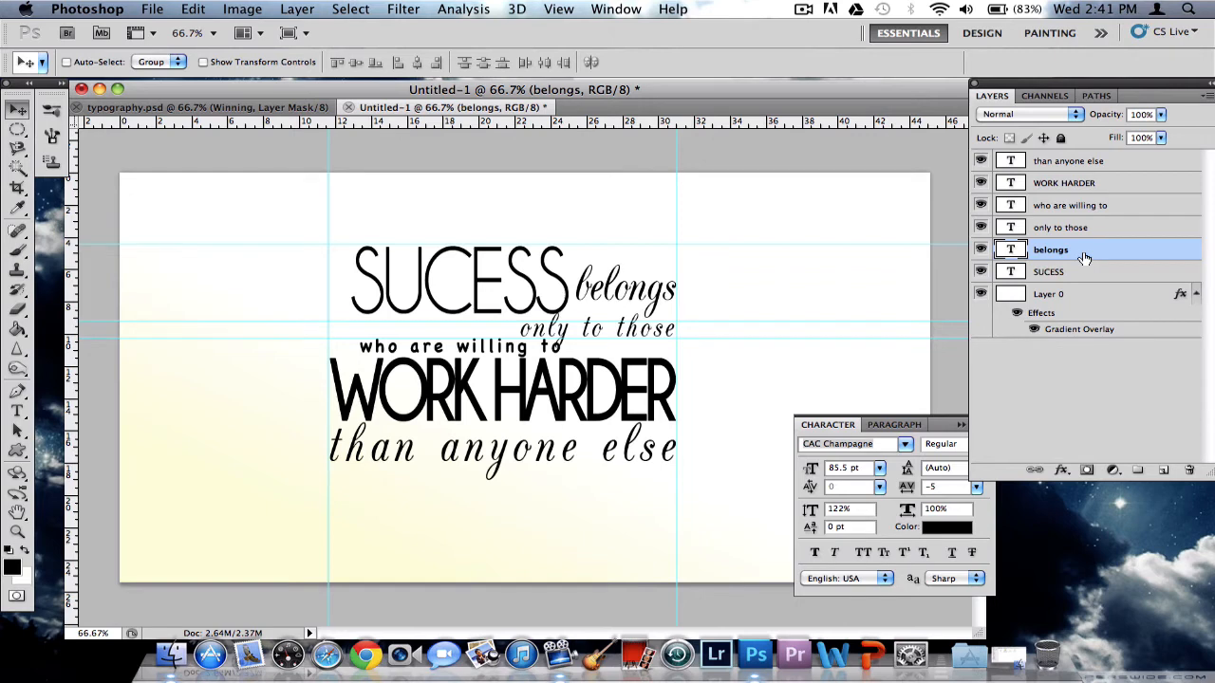
click(1091, 275)
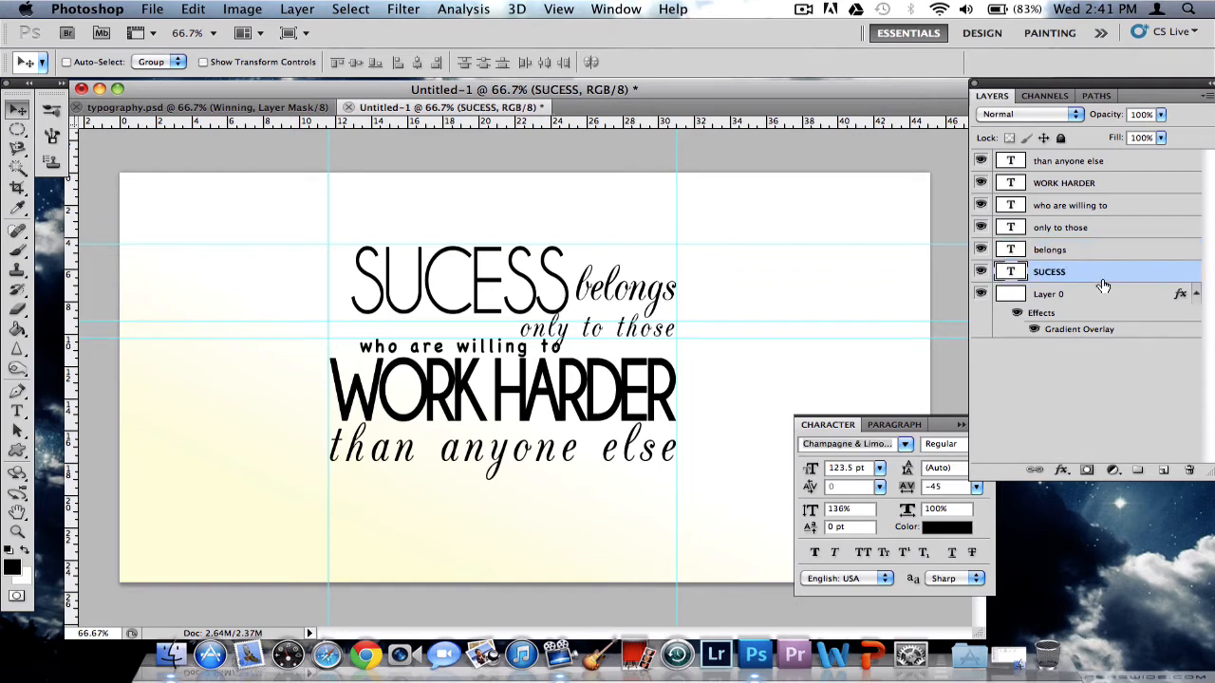
Set the "who are willing to" text to Chalkboard Regular and commit the edit.
click(960, 426)
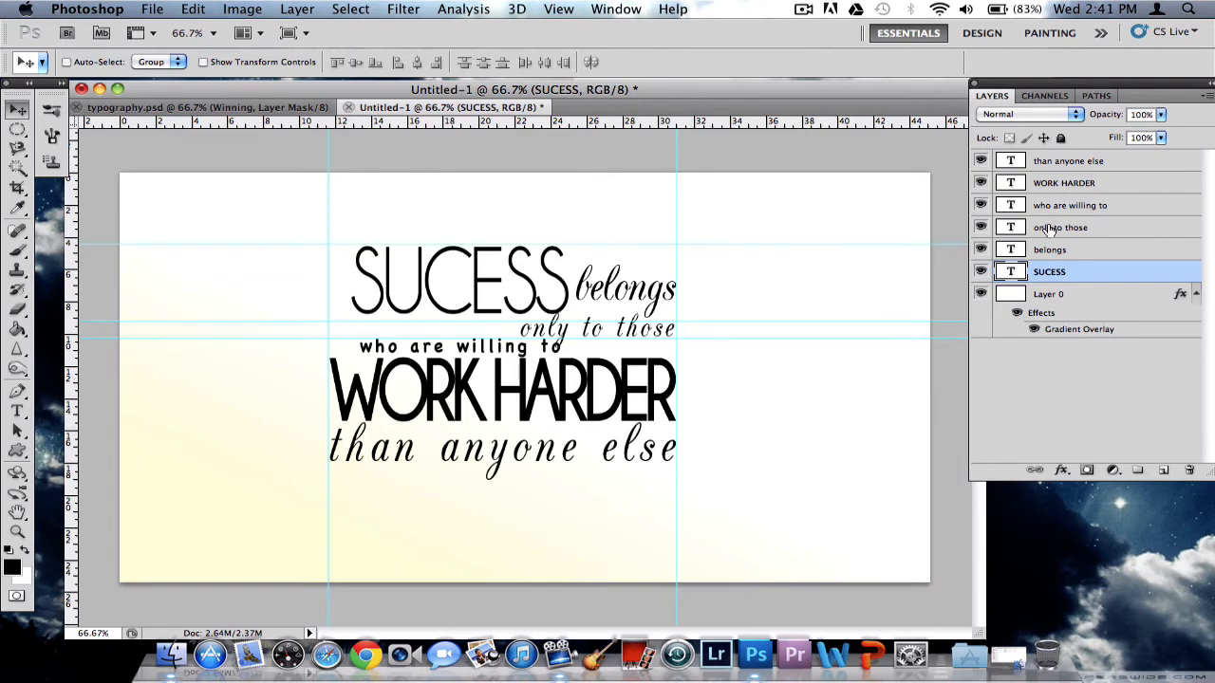
click(1013, 205)
double_click(1014, 204)
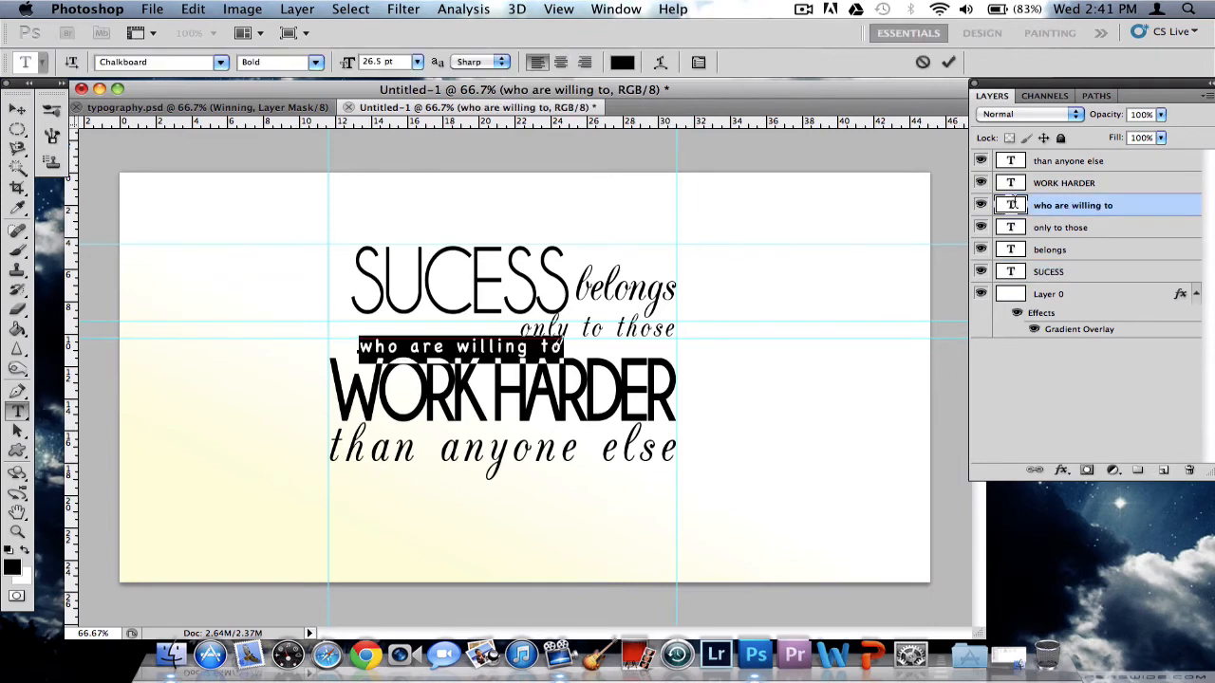
click(698, 63)
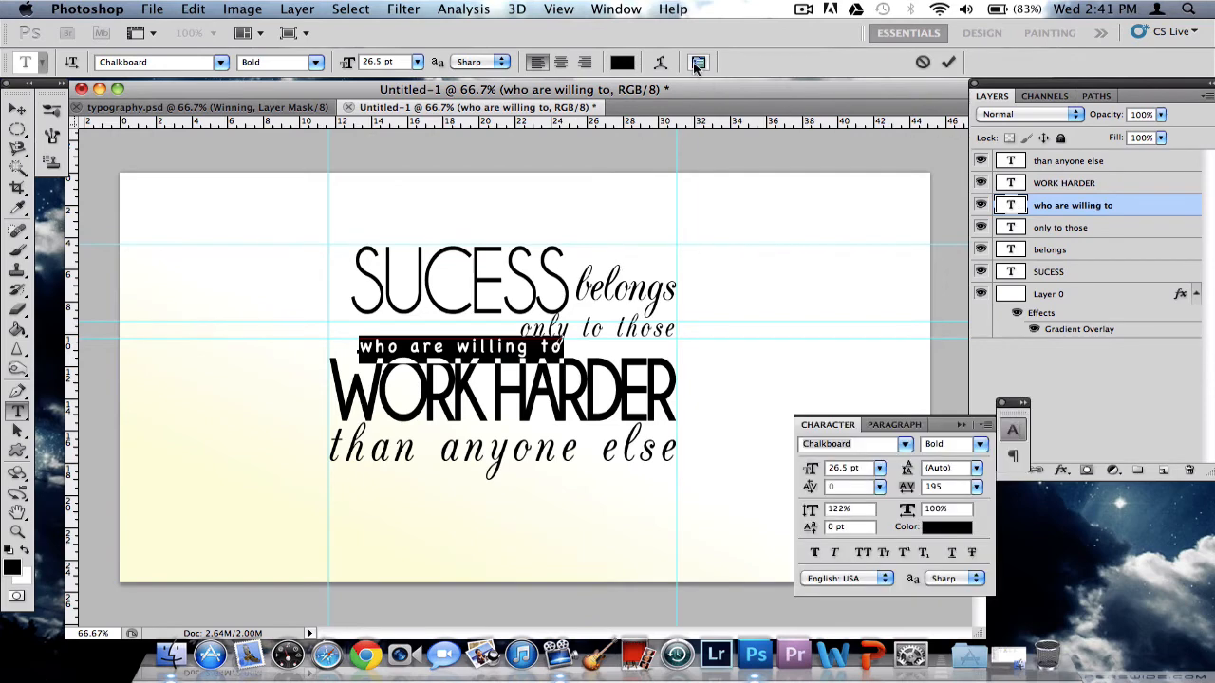
click(977, 444)
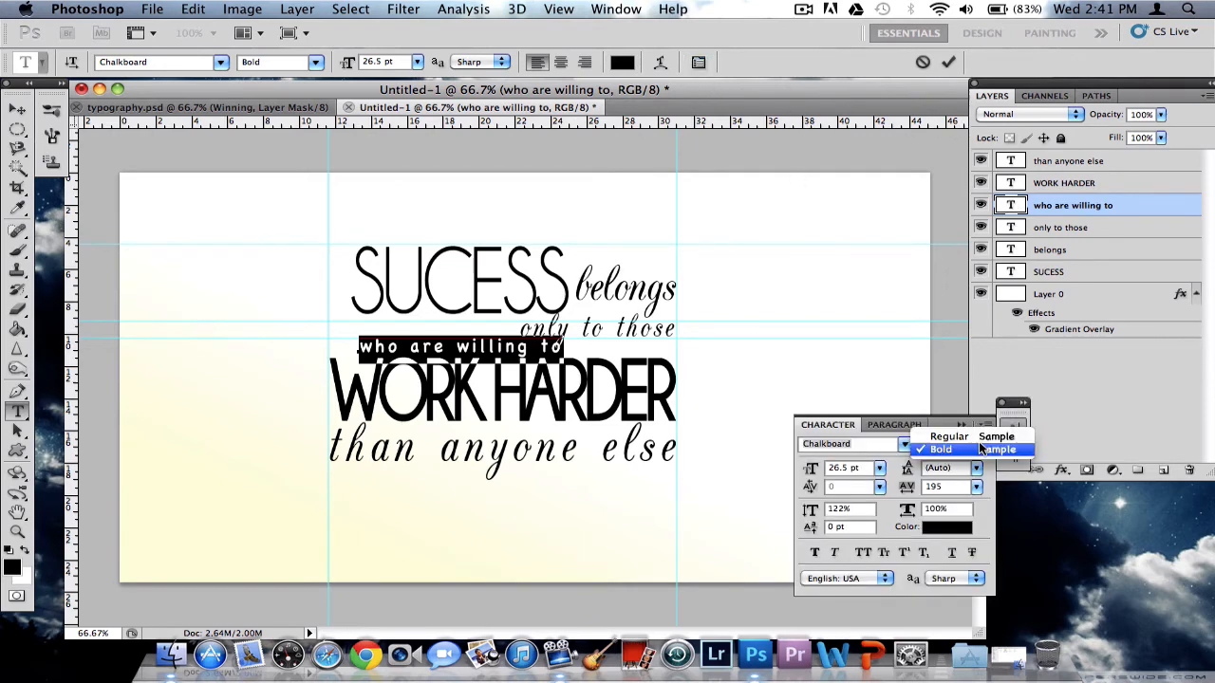
click(964, 437)
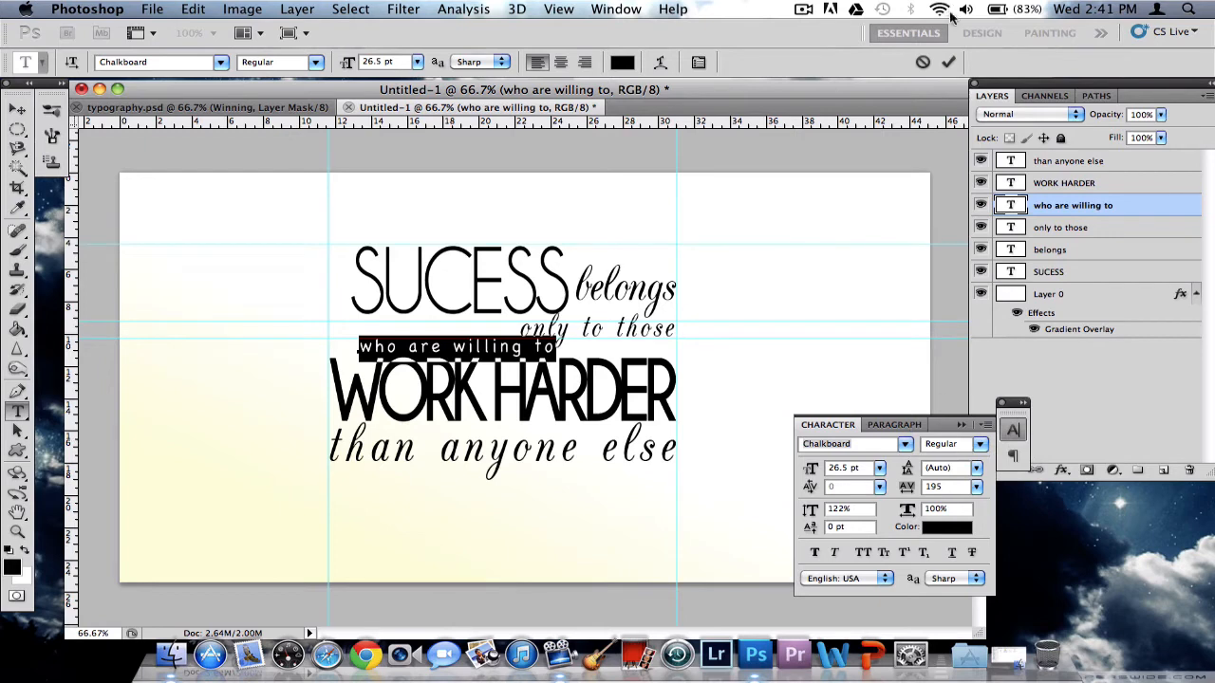
click(949, 63)
key(v)
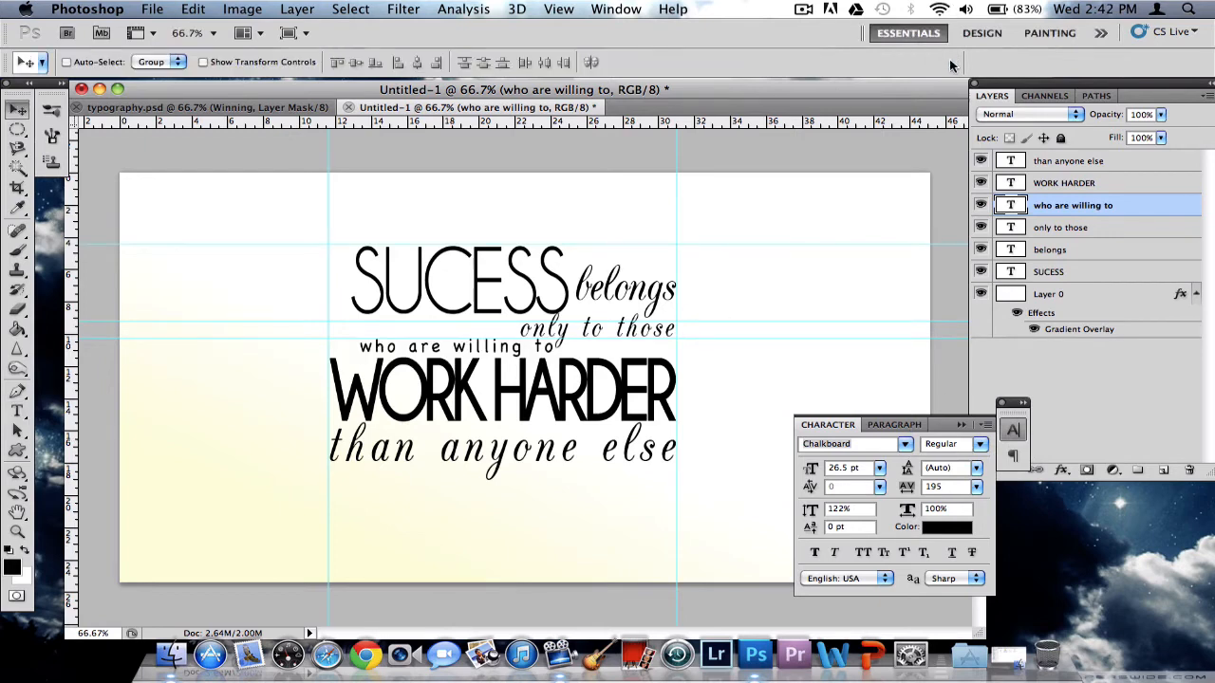
Add a Color Overlay in dark green (008703) to the "WORK HARDER" layer.
click(1114, 188)
click(1114, 191)
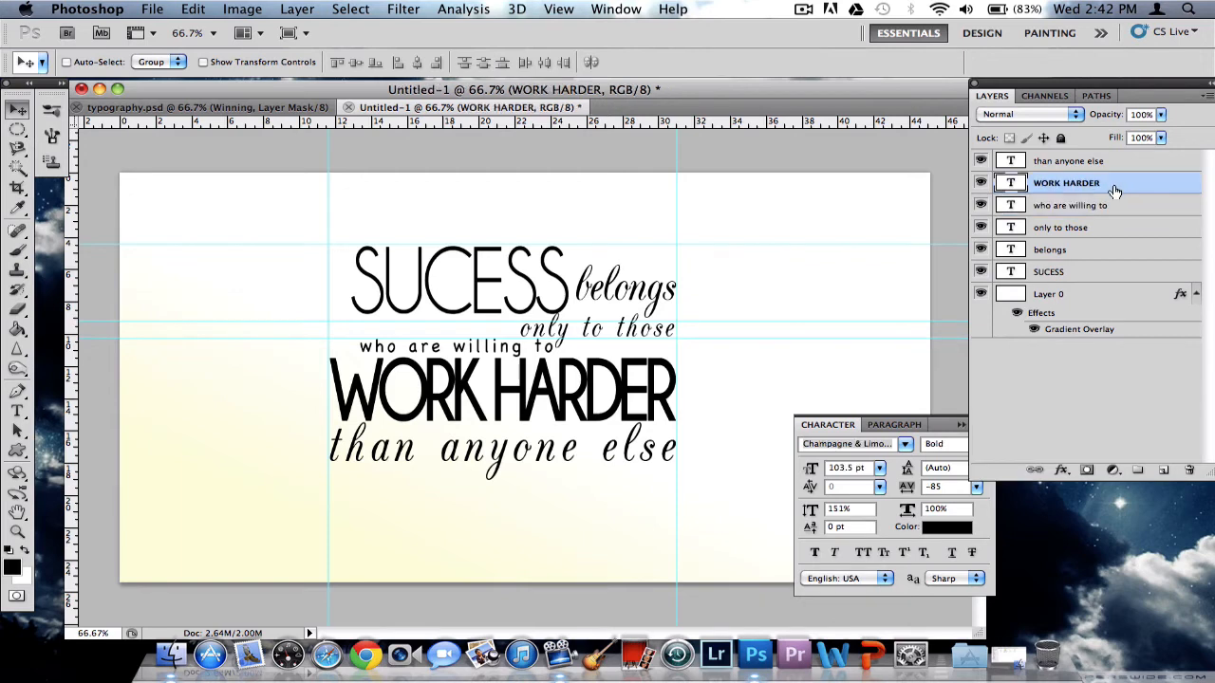
right_click(1114, 188)
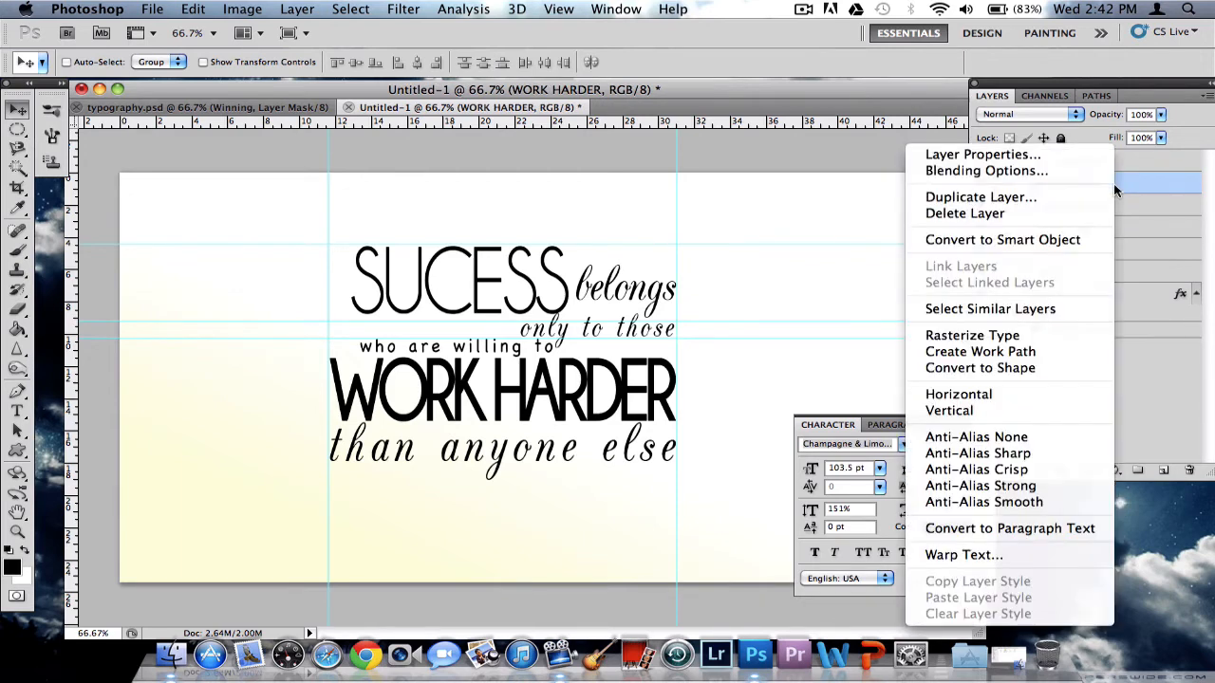
click(958, 170)
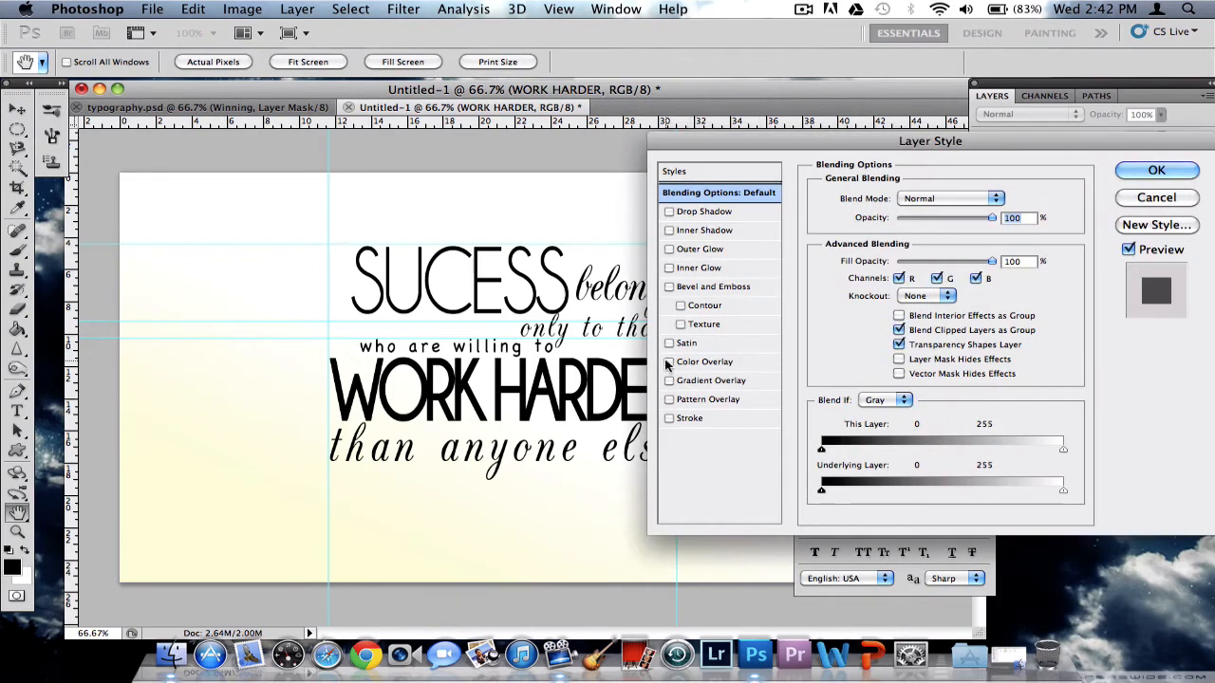
click(698, 363)
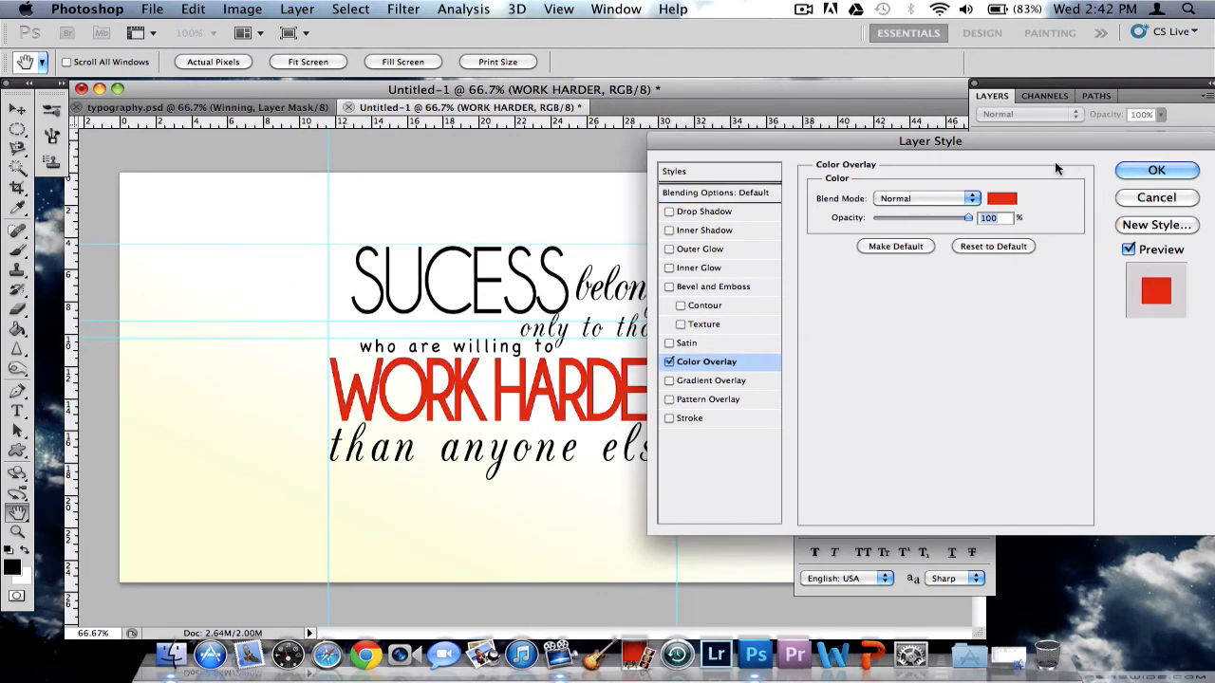
click(1001, 199)
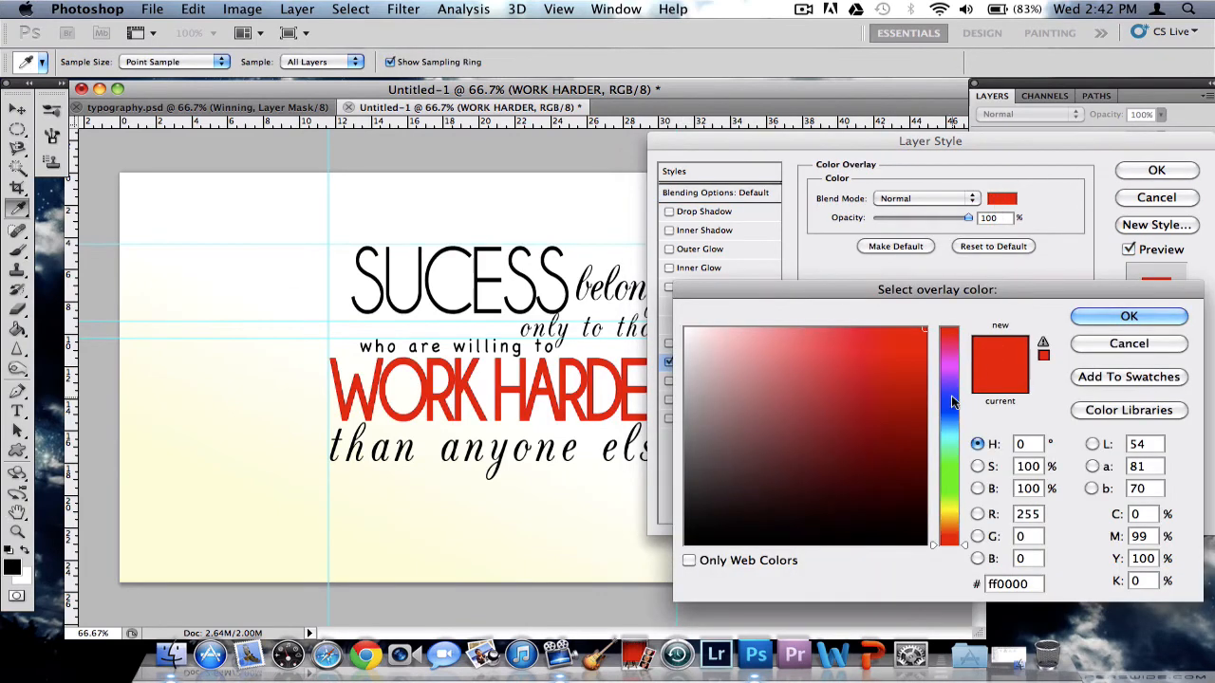
click(951, 436)
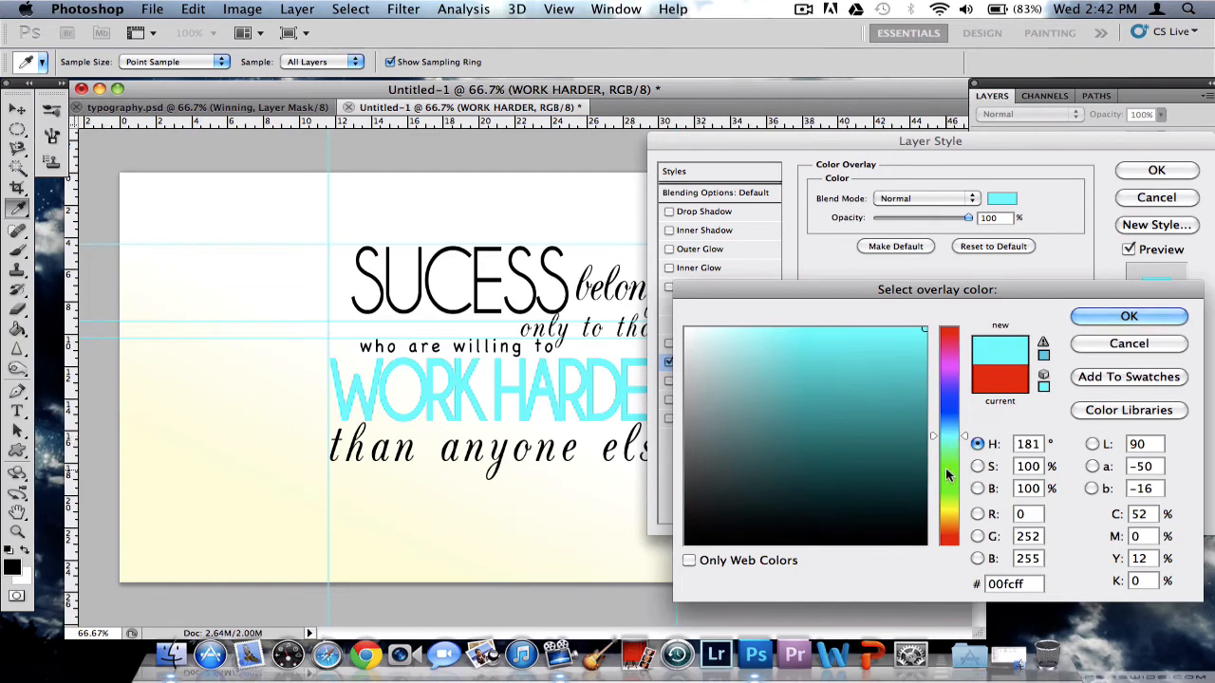
click(947, 471)
click(917, 395)
drag(920, 398, 937, 429)
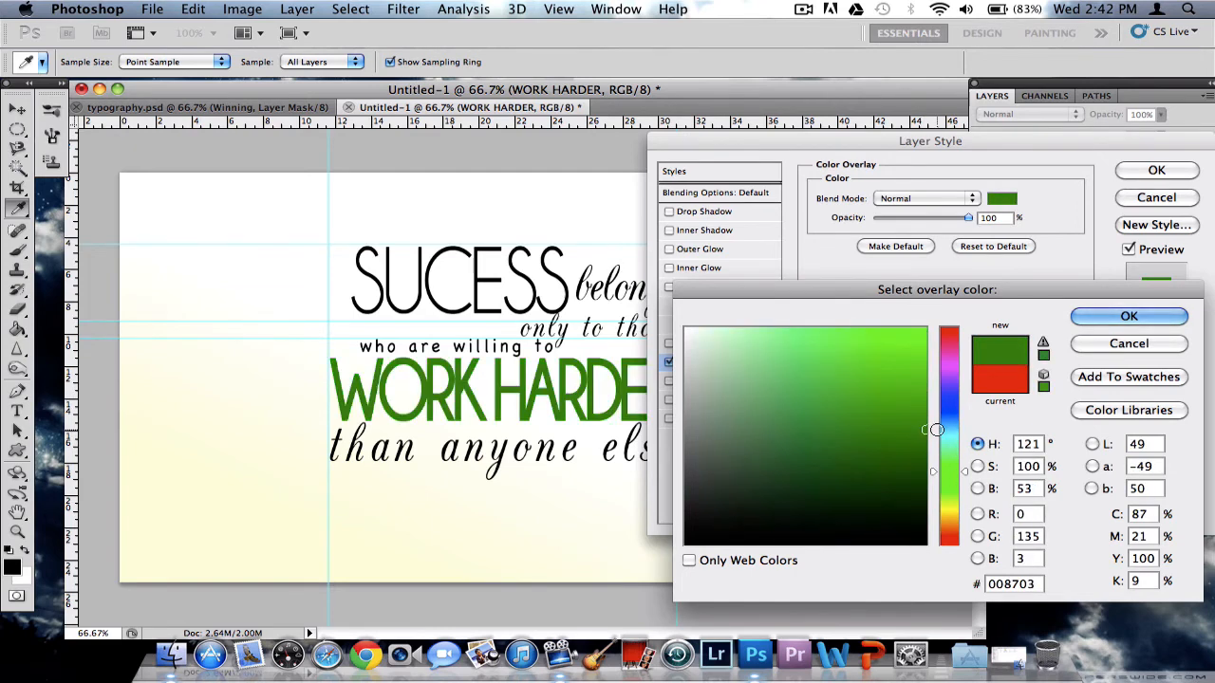
click(1131, 316)
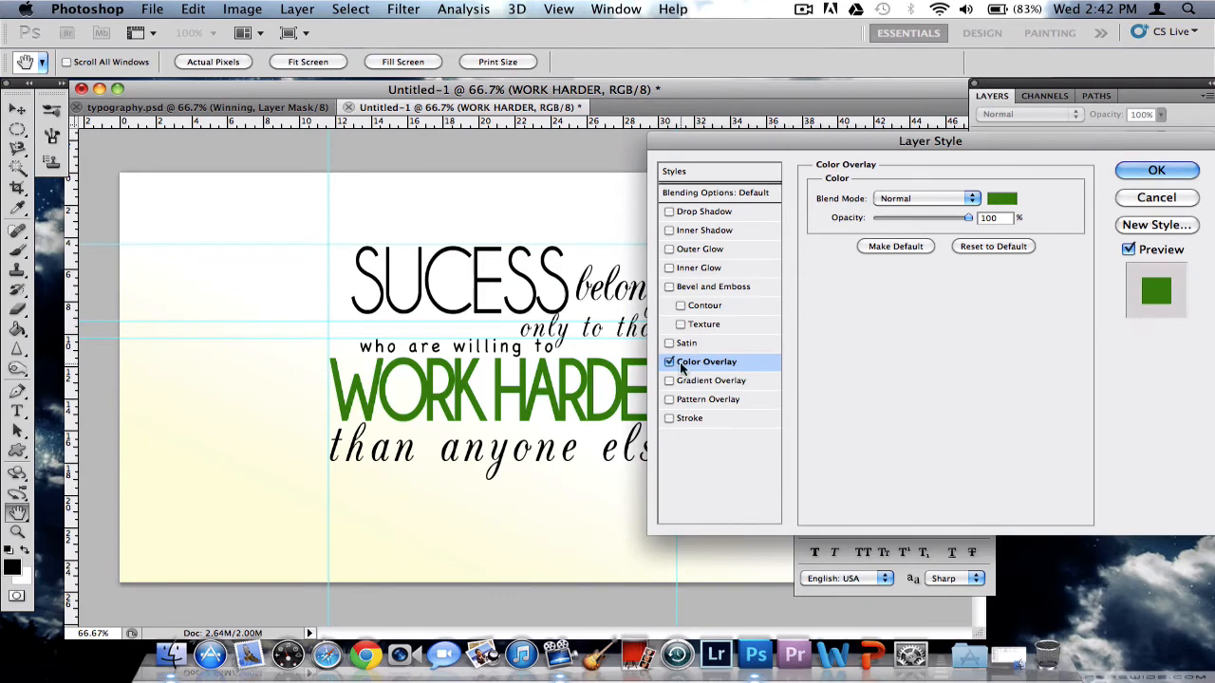
Add a 2 px black outside stroke to "WORK HARDER" and apply the layer style.
click(670, 419)
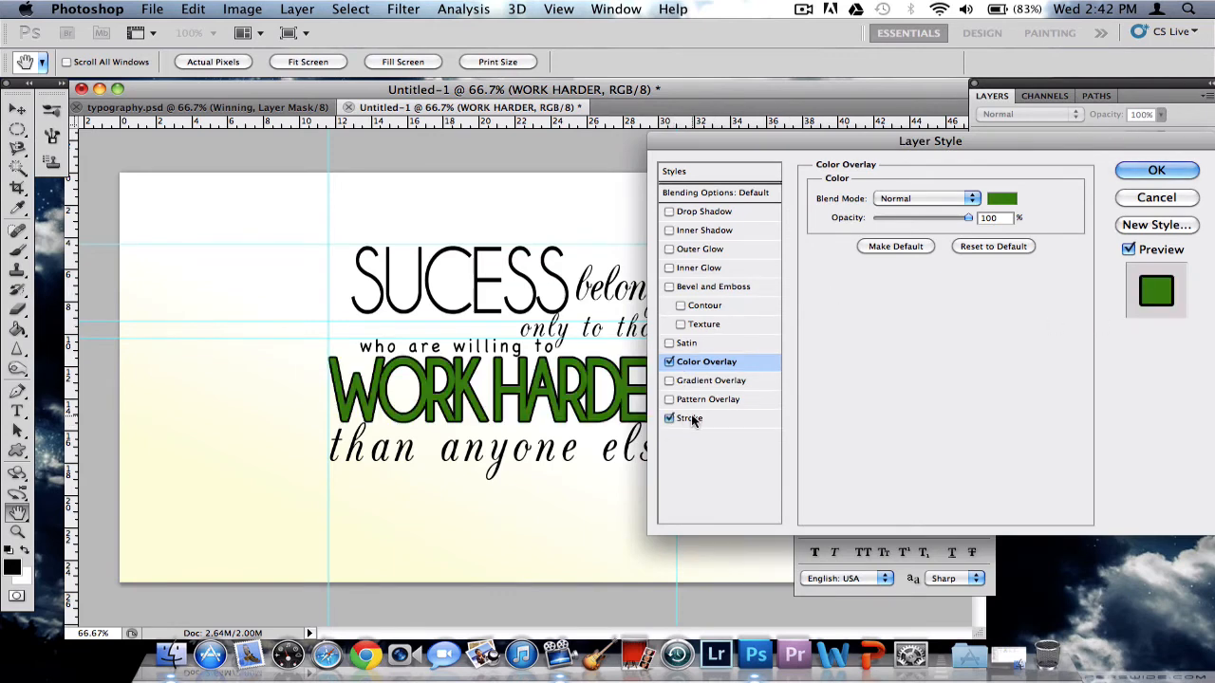
click(691, 416)
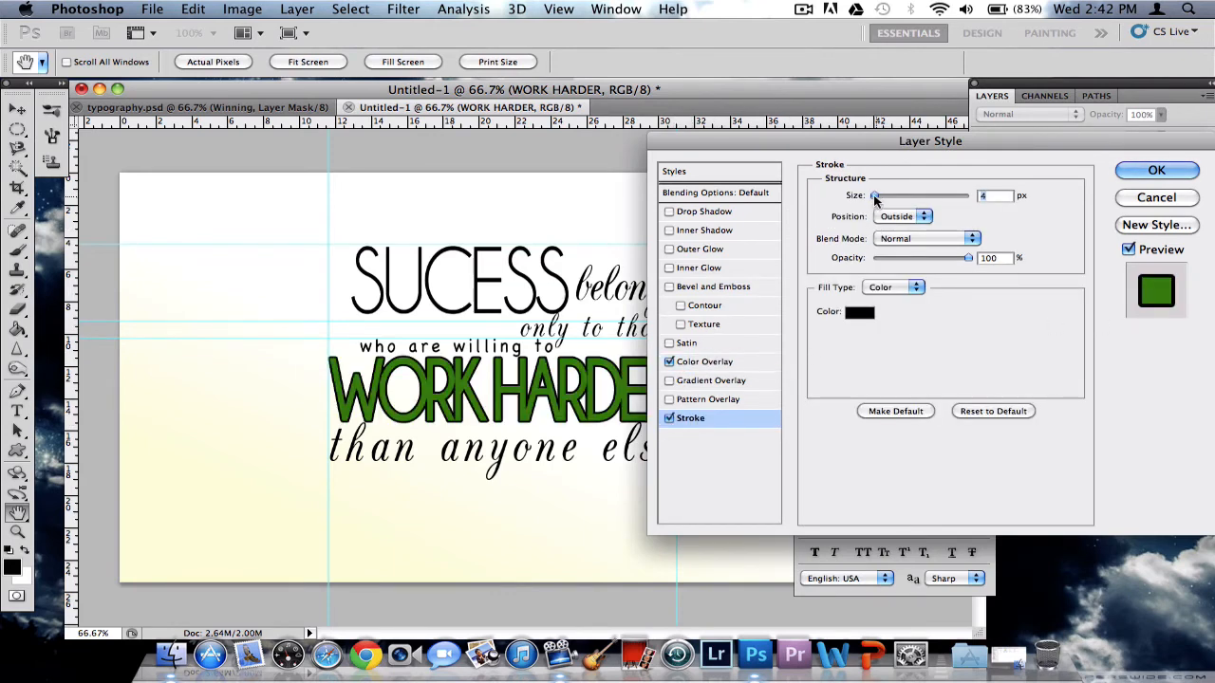
drag(874, 195, 858, 196)
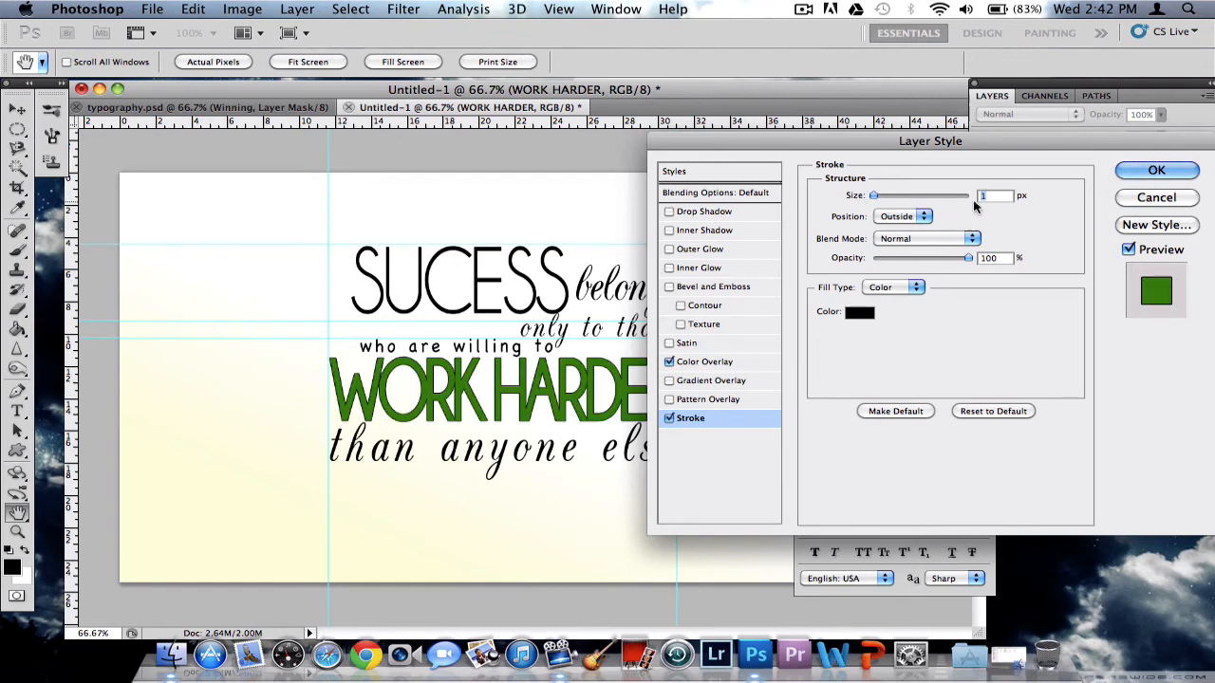
drag(878, 195, 873, 192)
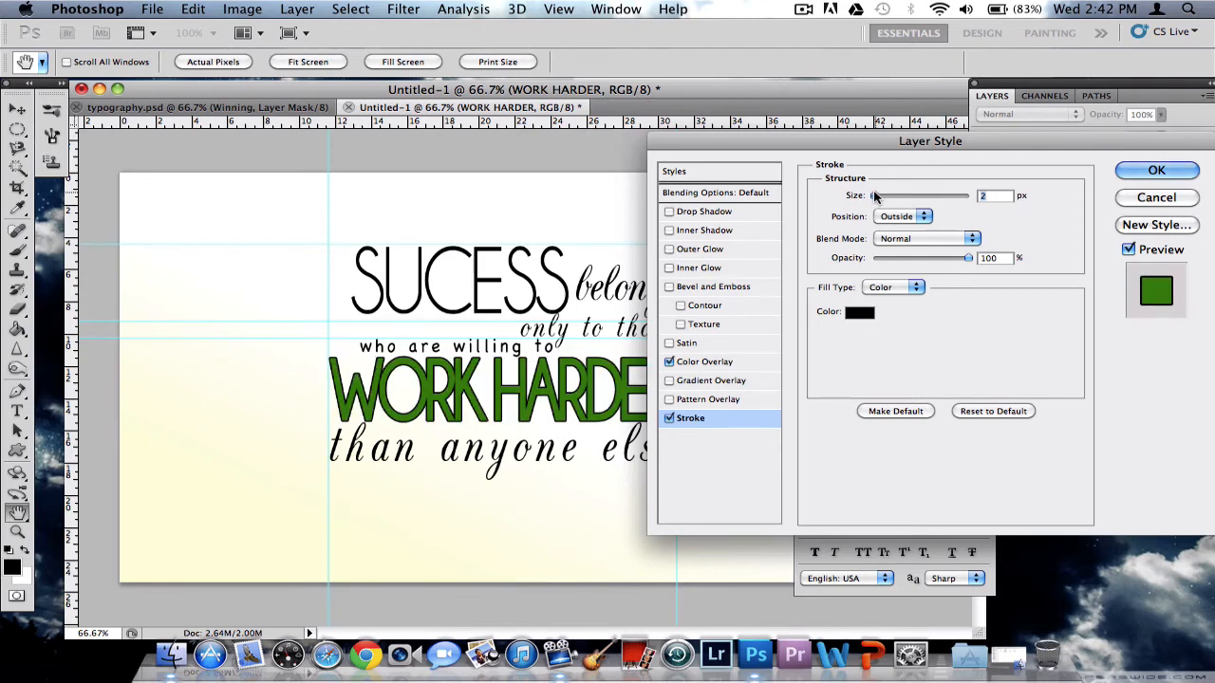
click(1156, 171)
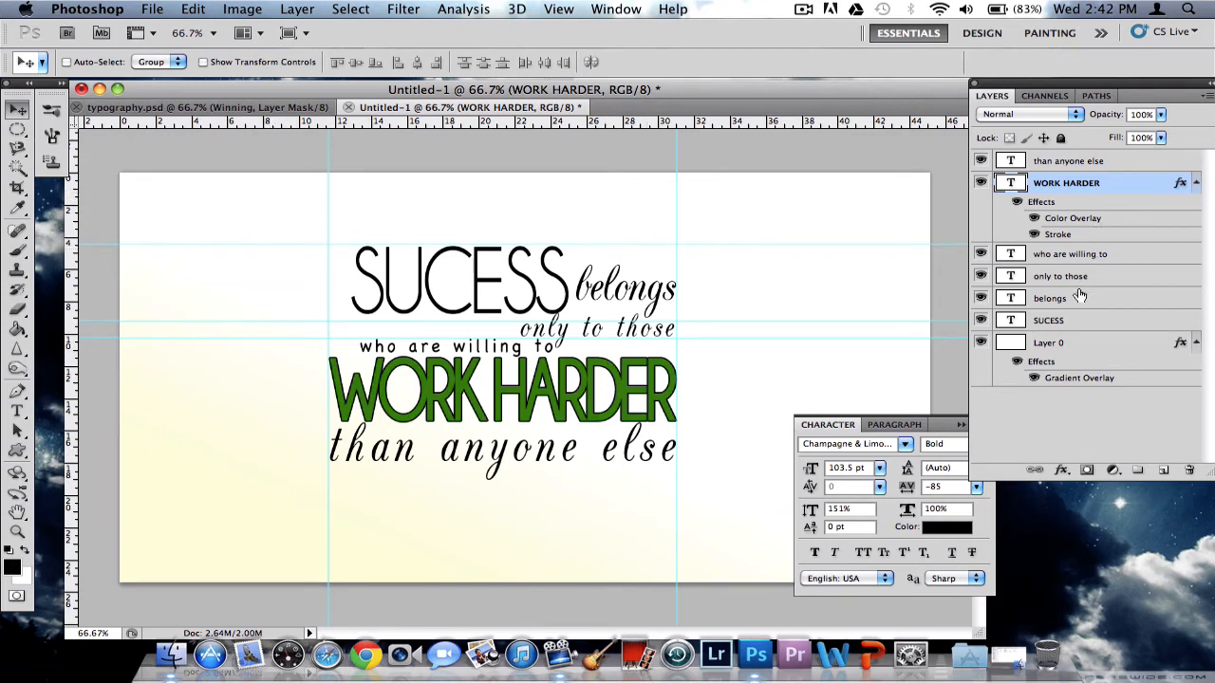
Add a 1 px black outside stroke to the "SUCESS" text layer and apply the layer style.
click(1077, 319)
right_click(1078, 319)
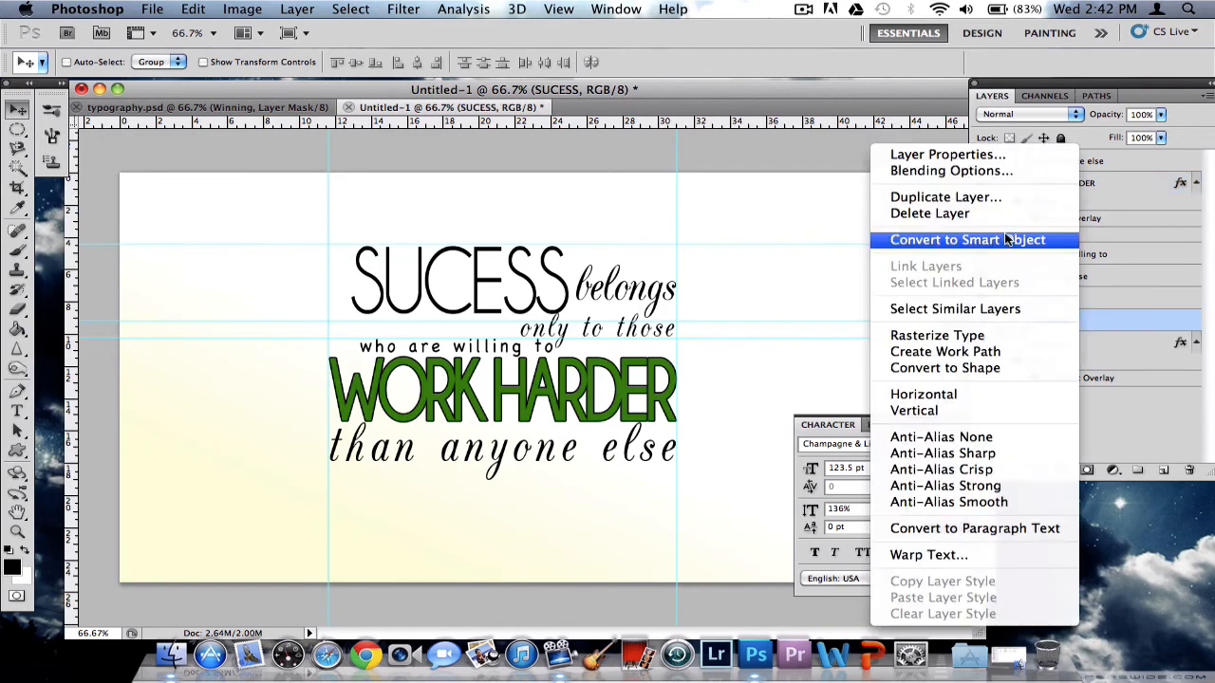
click(940, 171)
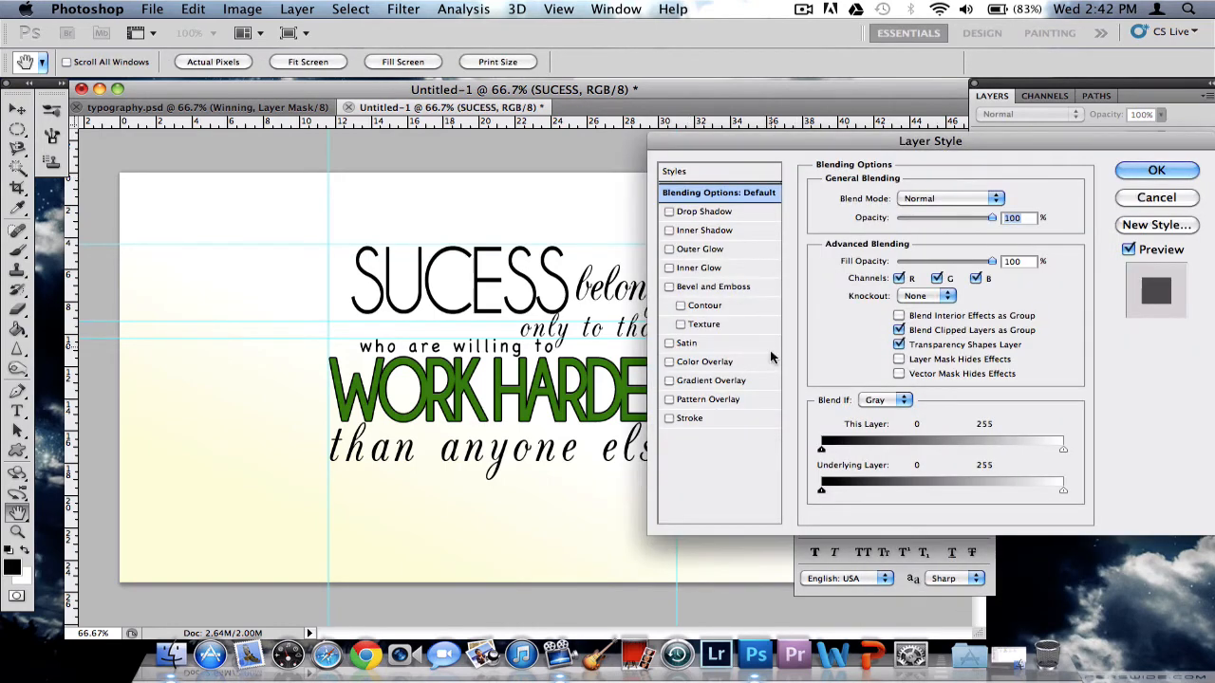
click(671, 418)
click(692, 418)
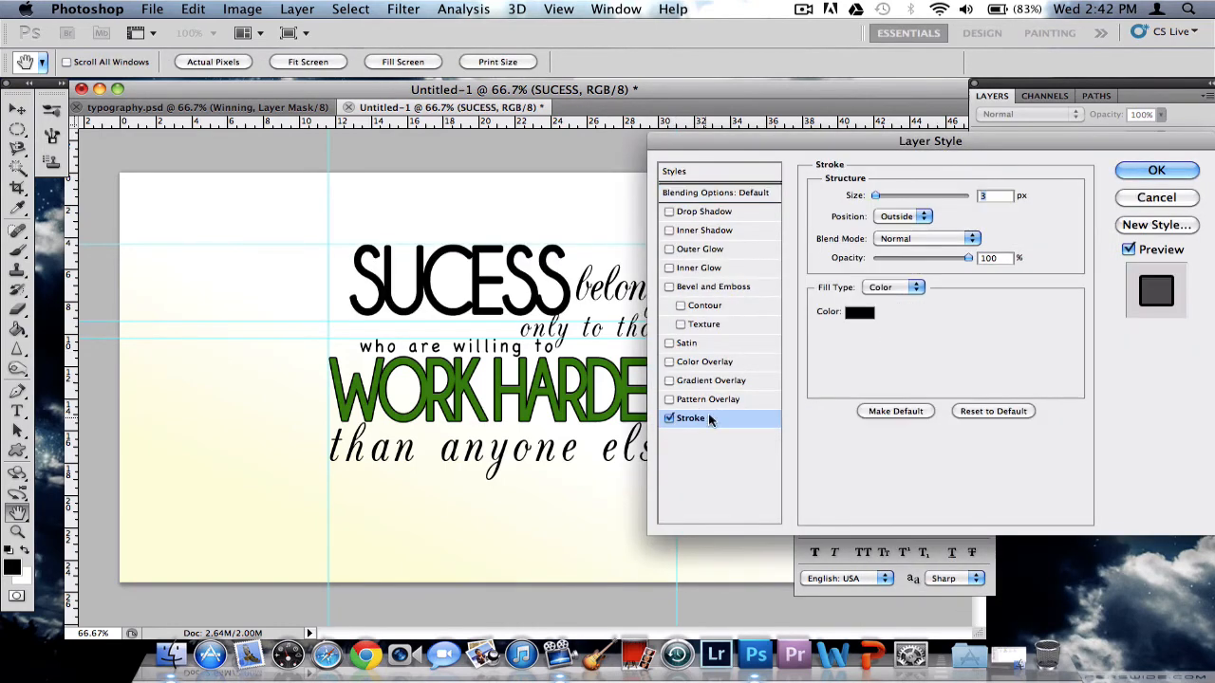
mouse_move(871, 195)
mouse_down()
mouse_move(883, 194)
mouse_move(865, 195)
mouse_up()
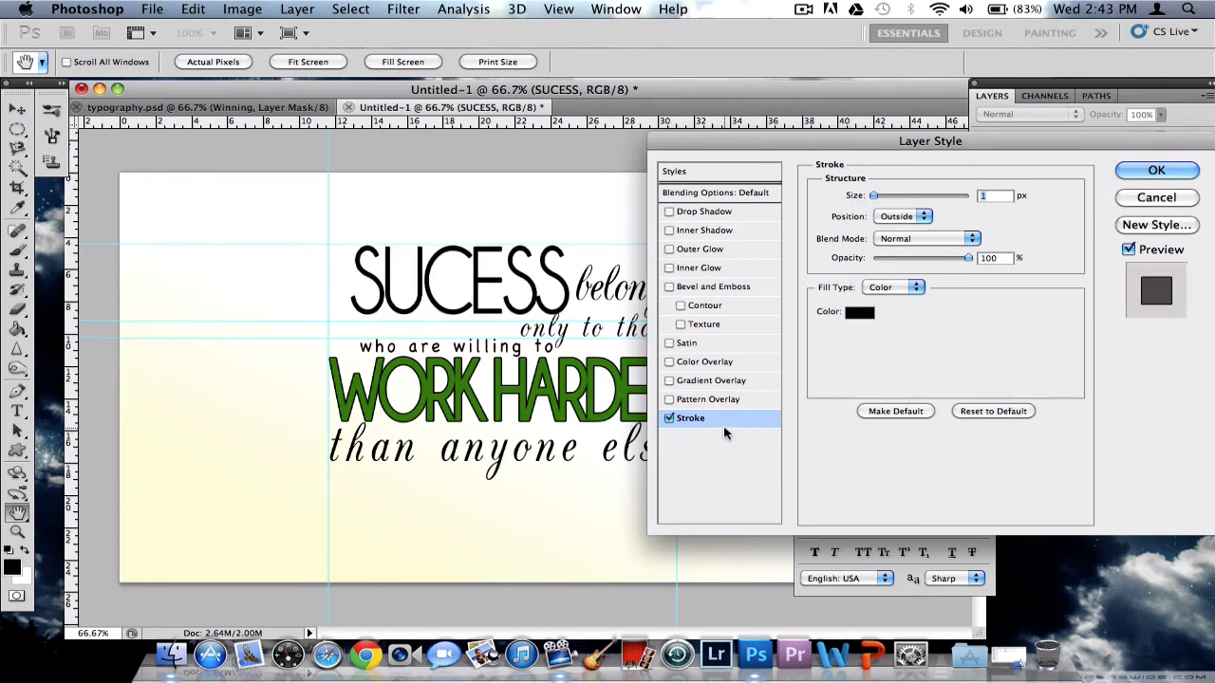
click(668, 210)
click(668, 211)
click(1154, 171)
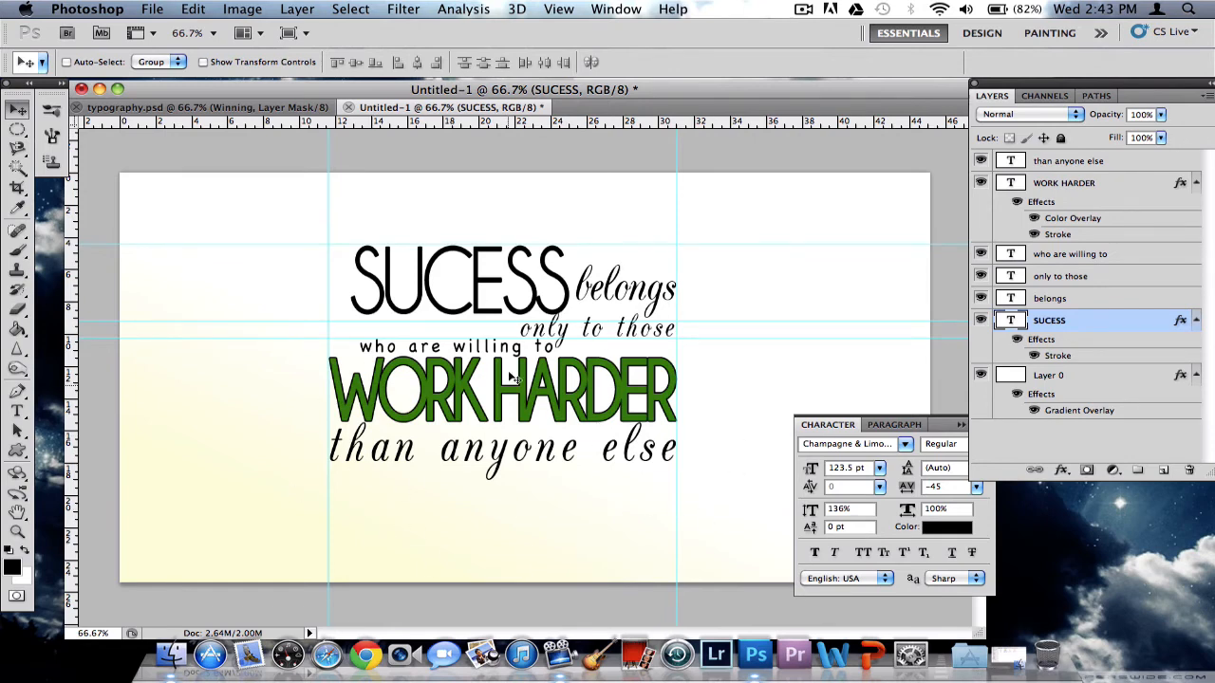
Draw a thin black rectangle under "than anyone else" from the left guide to the "y", and bring its layer to the top of the stack.
click(17, 450)
click(88, 447)
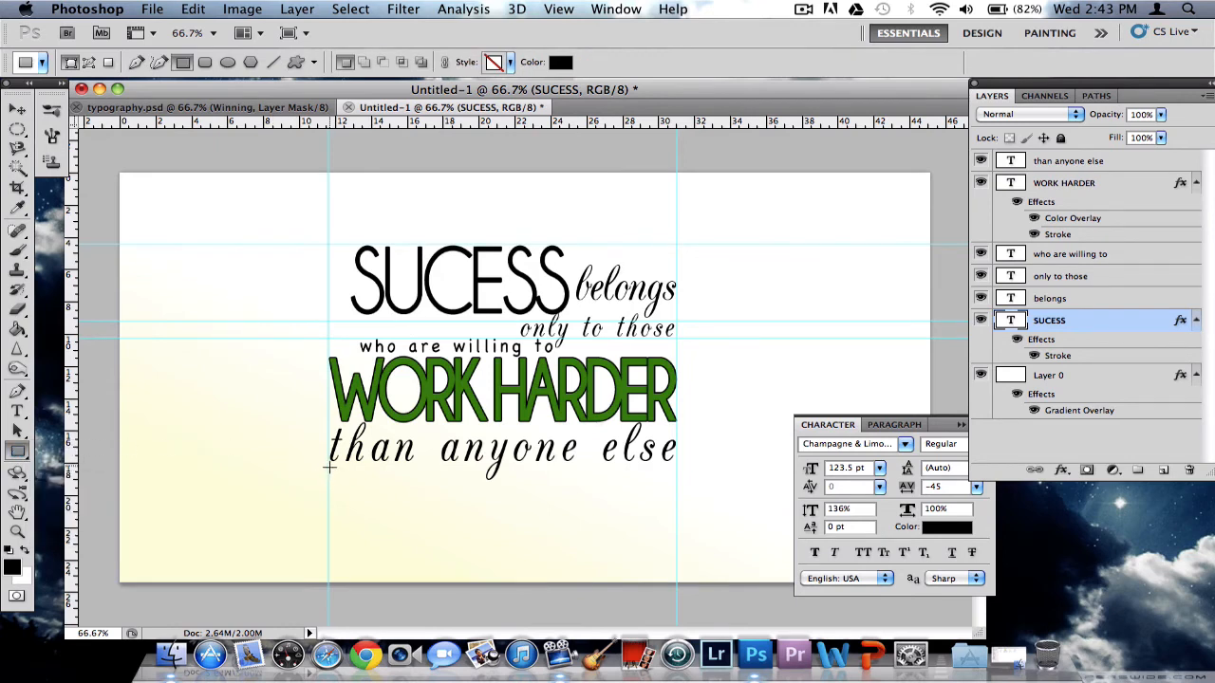
drag(344, 471, 486, 474)
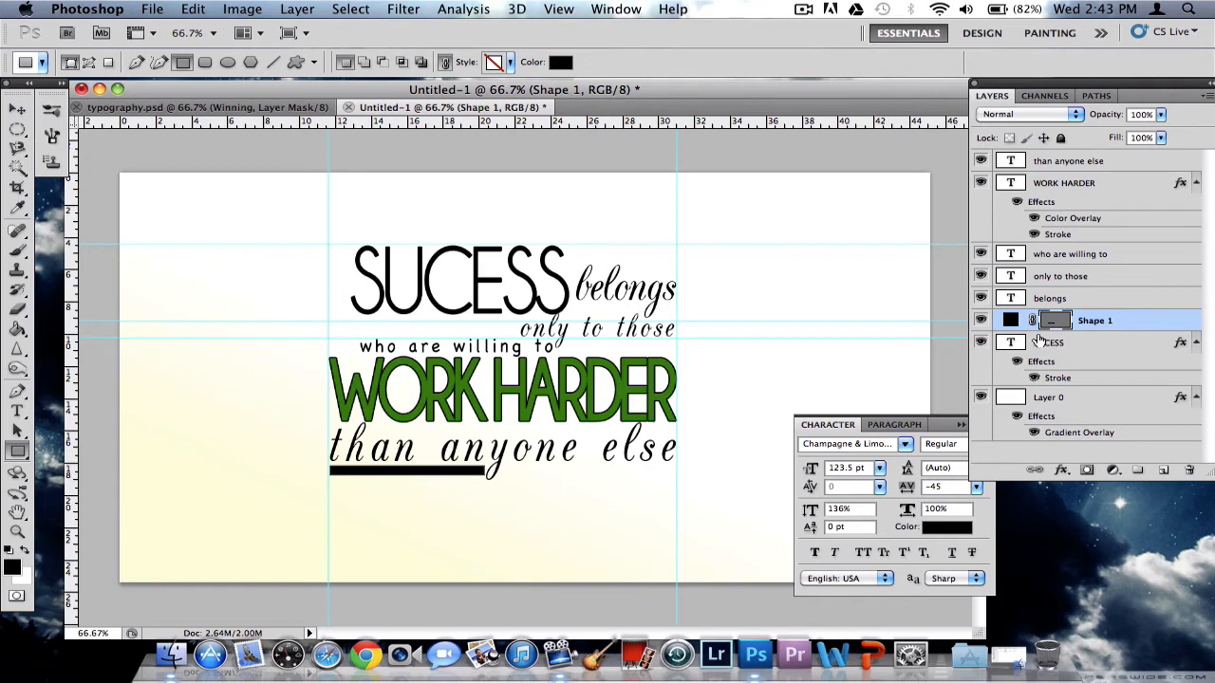
drag(1139, 327, 1123, 157)
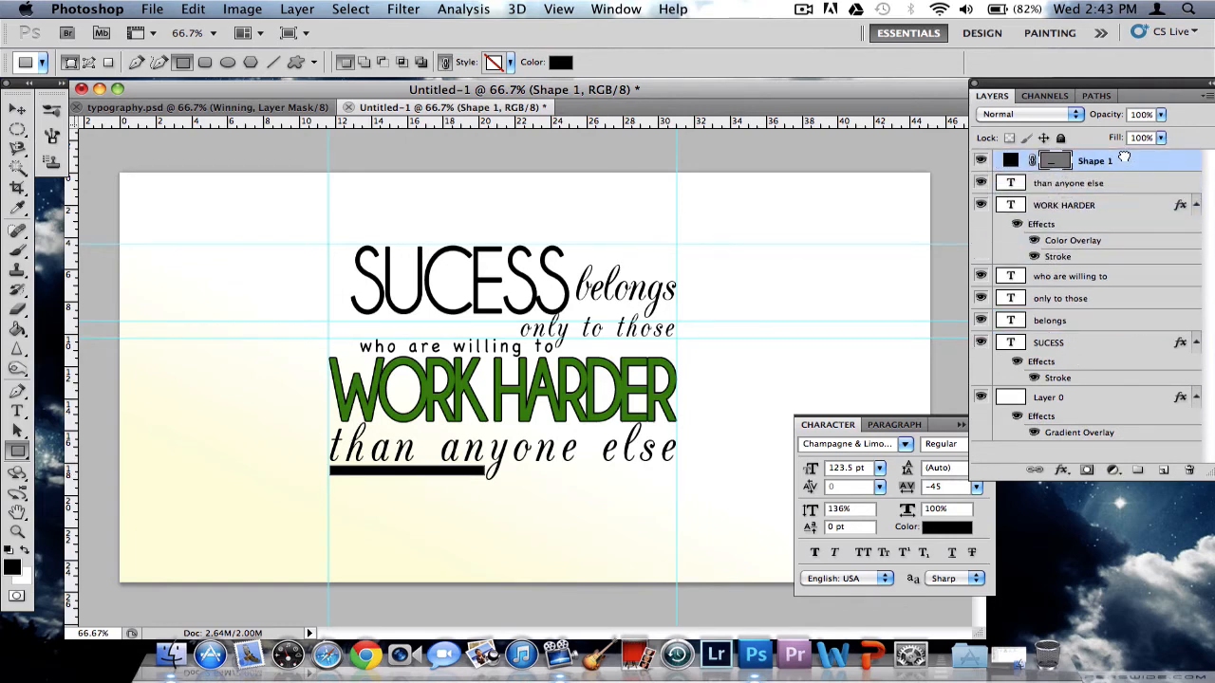
Group all six text layers, from "than anyone else" to "SUCESS", and name the group "text".
click(1139, 189)
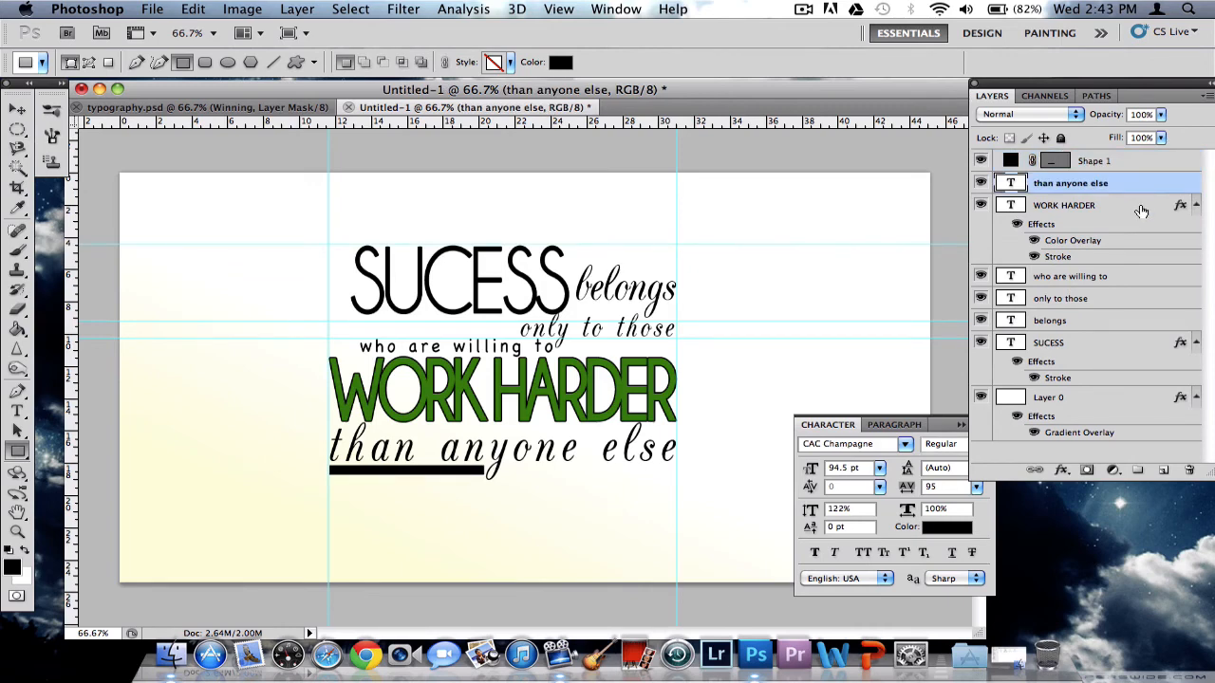
shift+click(1141, 206)
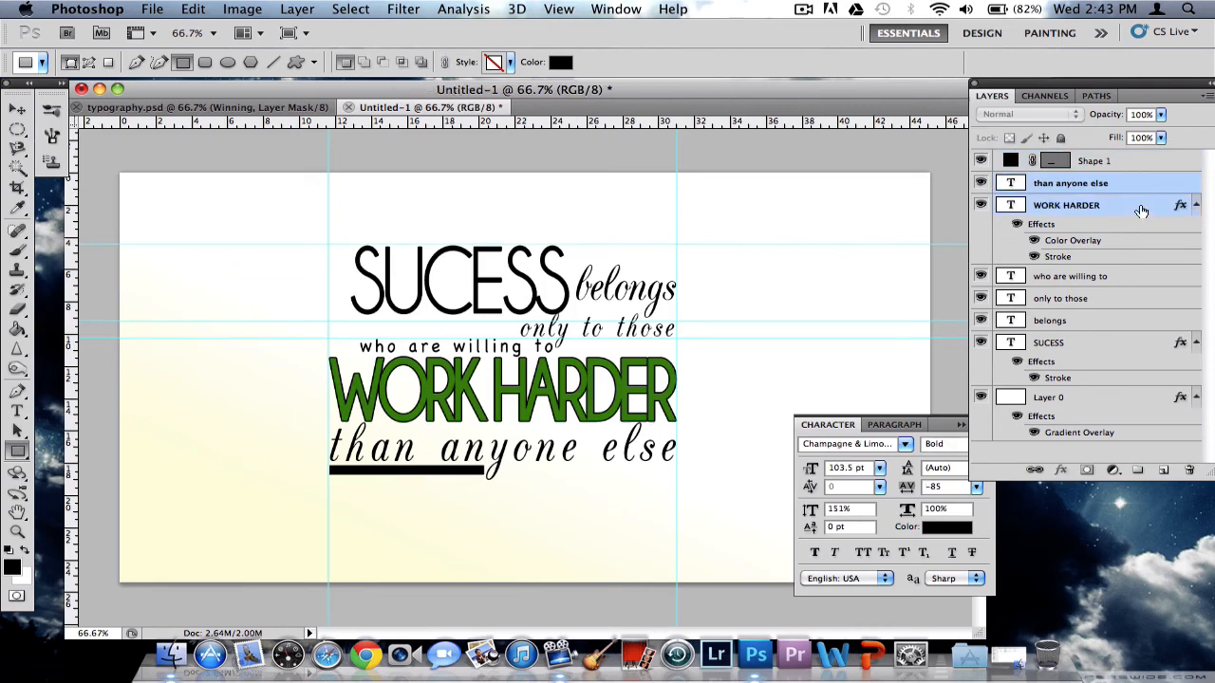
shift+click(1142, 278)
shift+click(1143, 302)
shift+click(1143, 323)
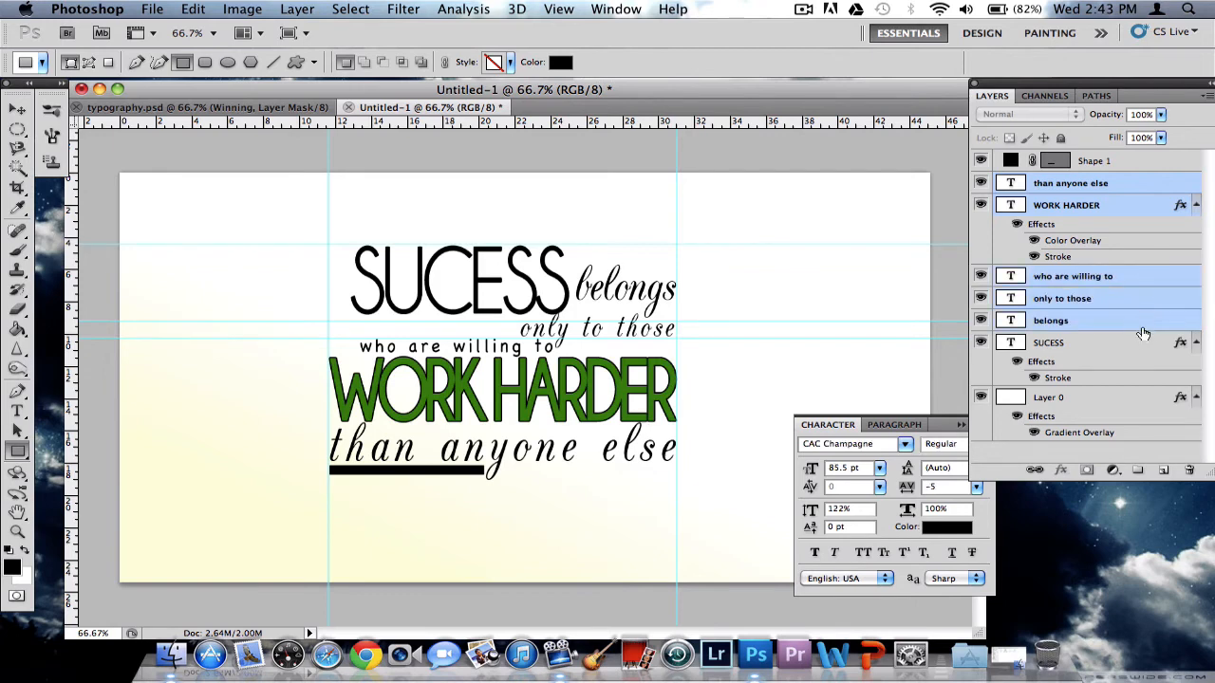
shift+click(1144, 356)
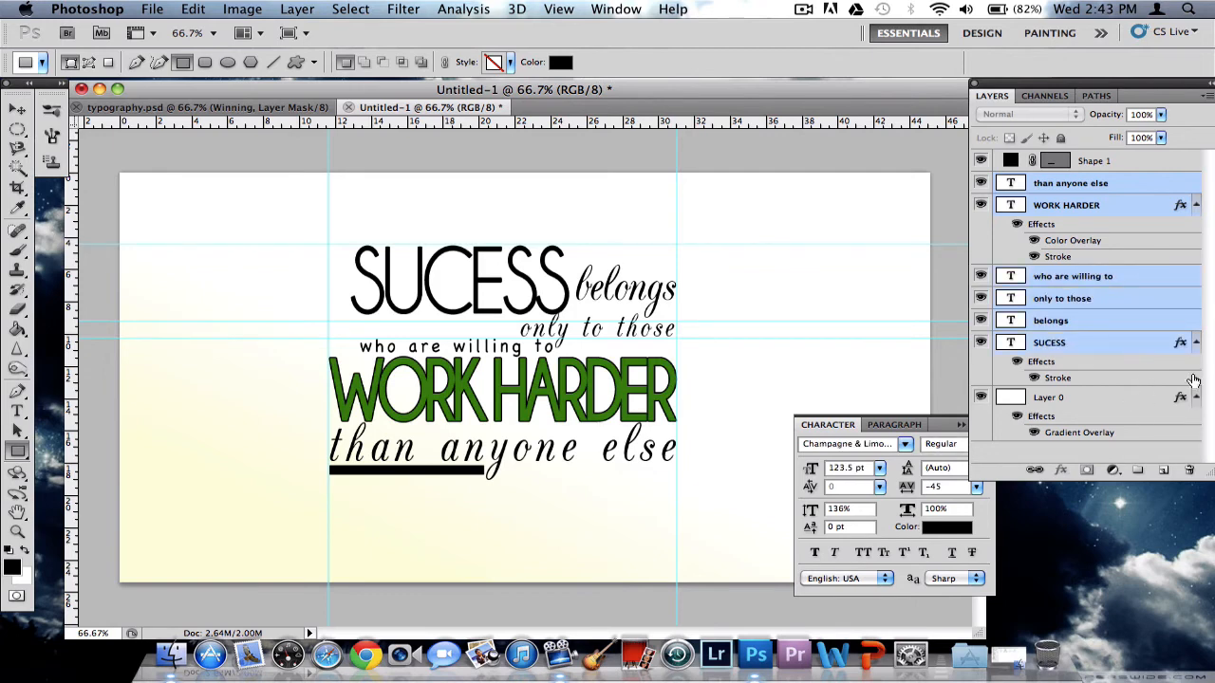
key(super+g)
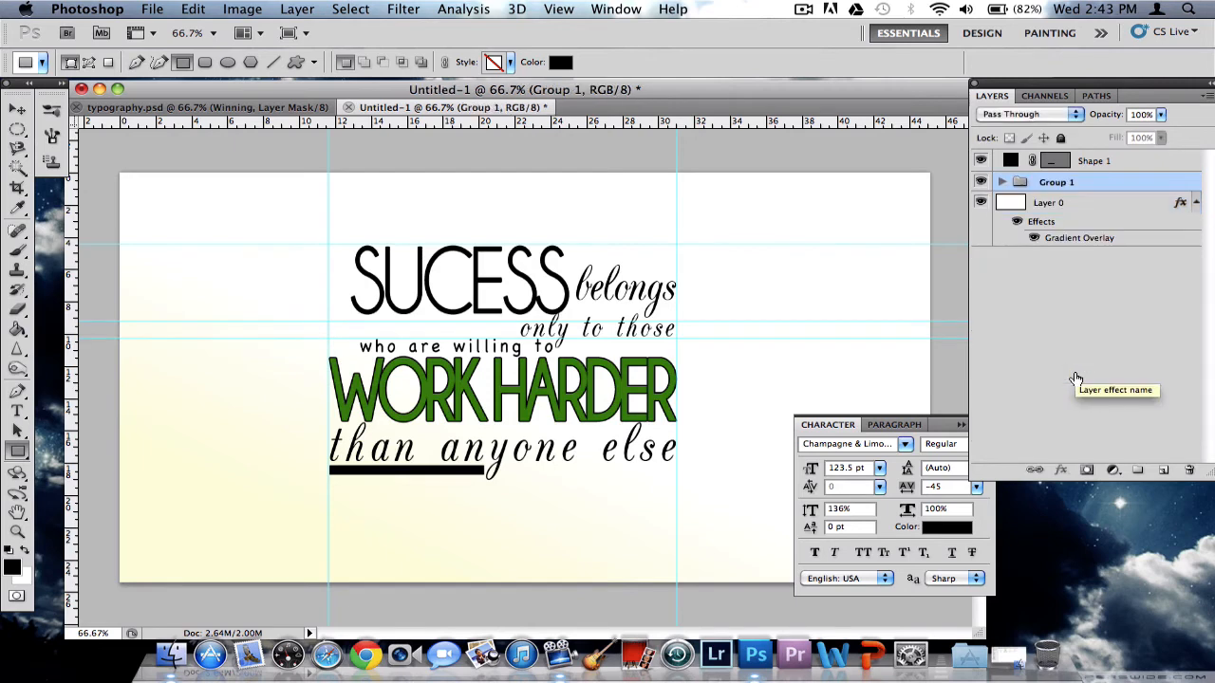
double_click(1055, 182)
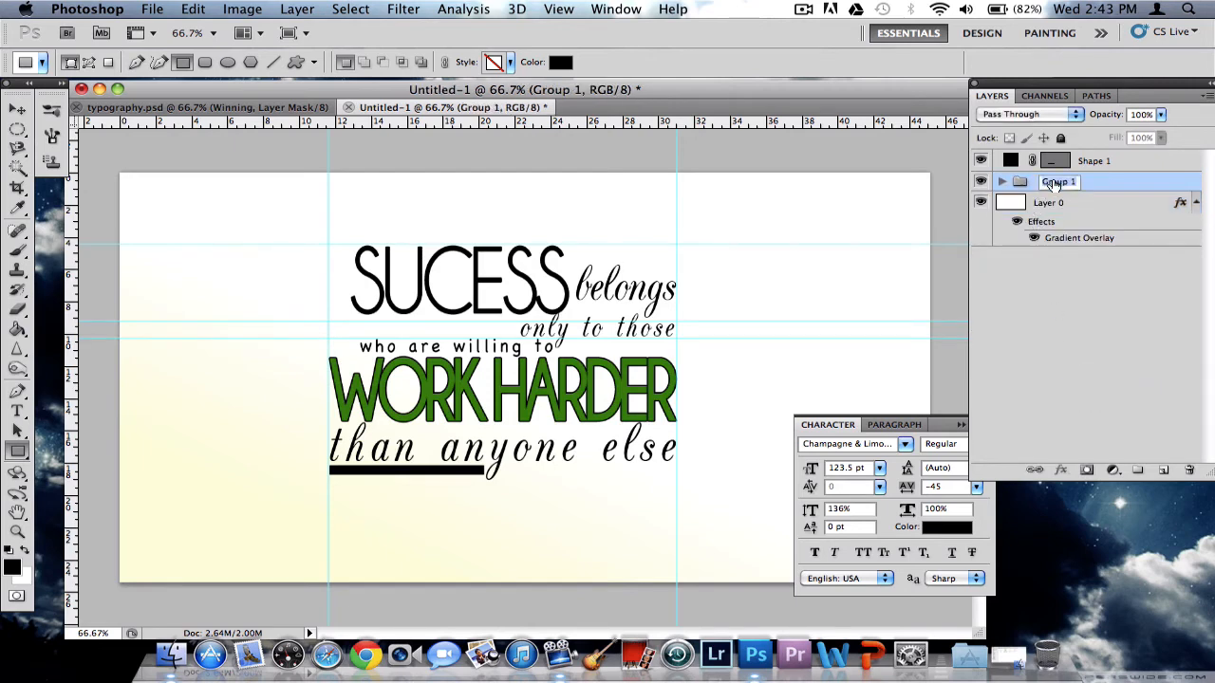
text(text)
key(Return)
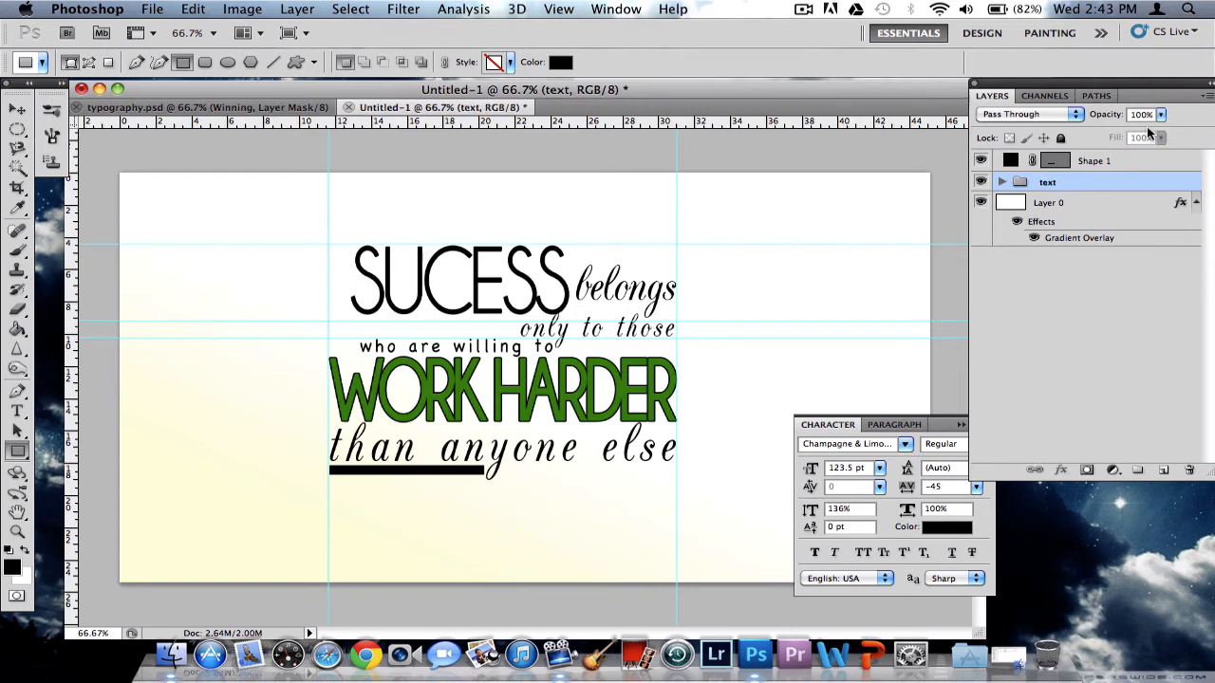
Change the fill color of the underline bar to blue (0091bb).
click(1004, 163)
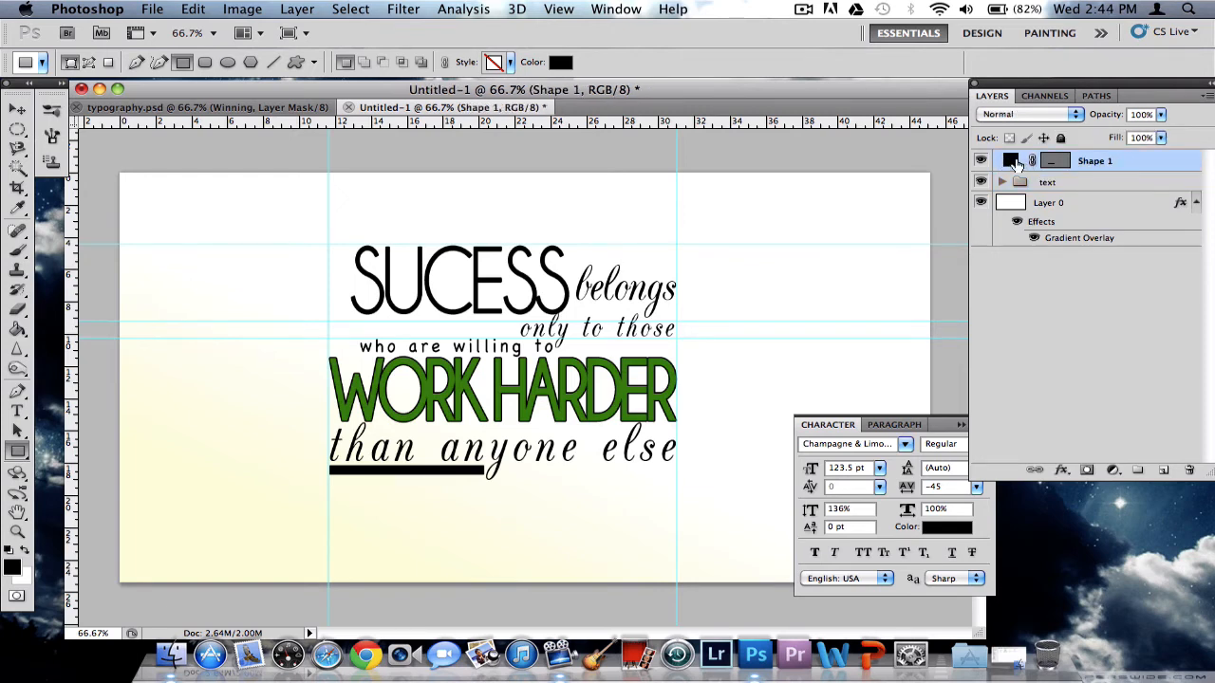
double_click(1012, 161)
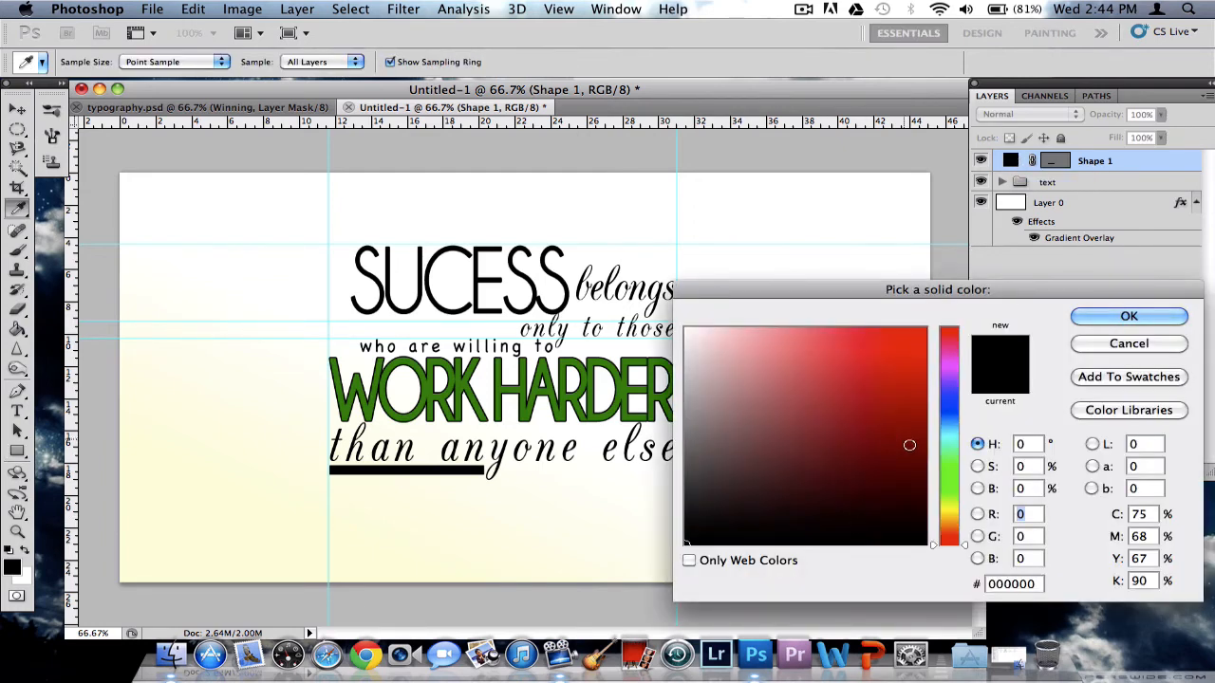
click(948, 526)
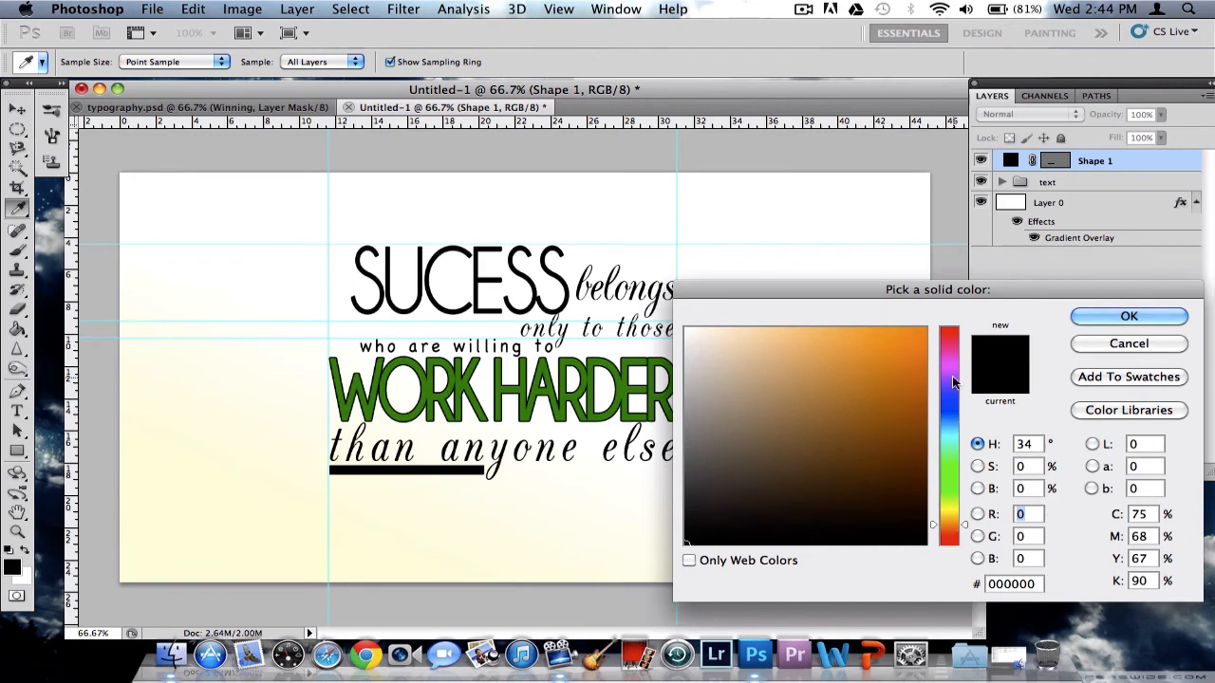
click(949, 428)
mouse_move(922, 395)
mouse_down()
mouse_move(905, 371)
mouse_move(926, 327)
mouse_move(929, 385)
mouse_up()
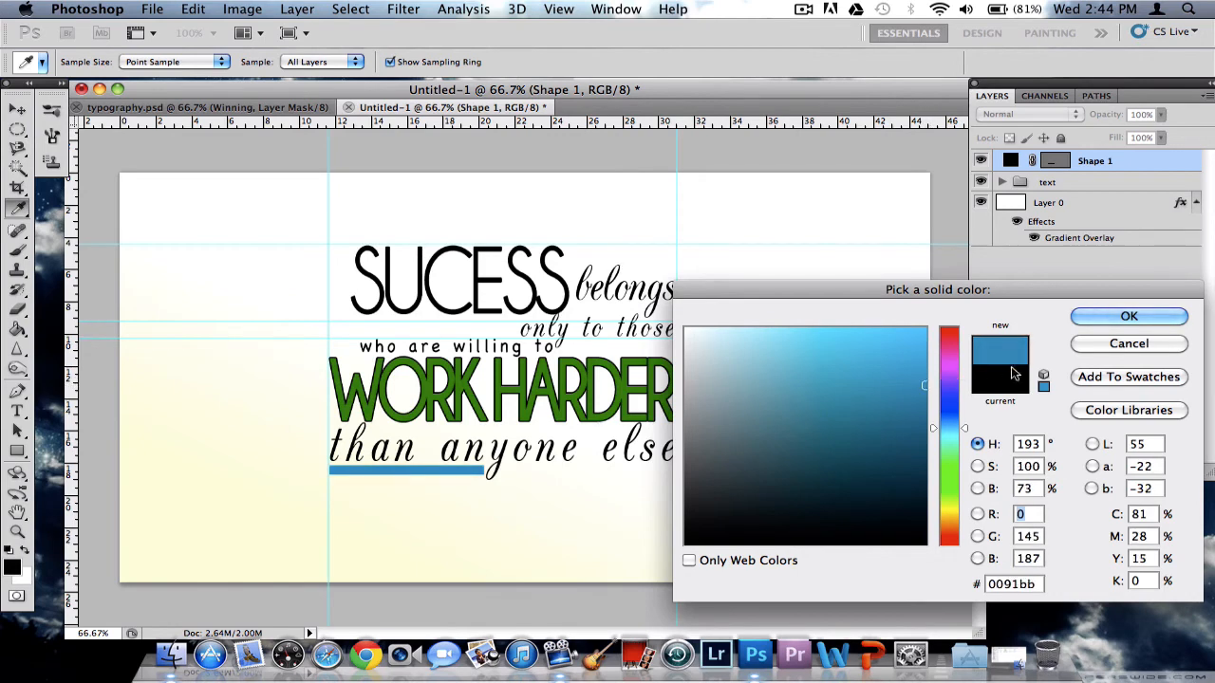
click(1139, 315)
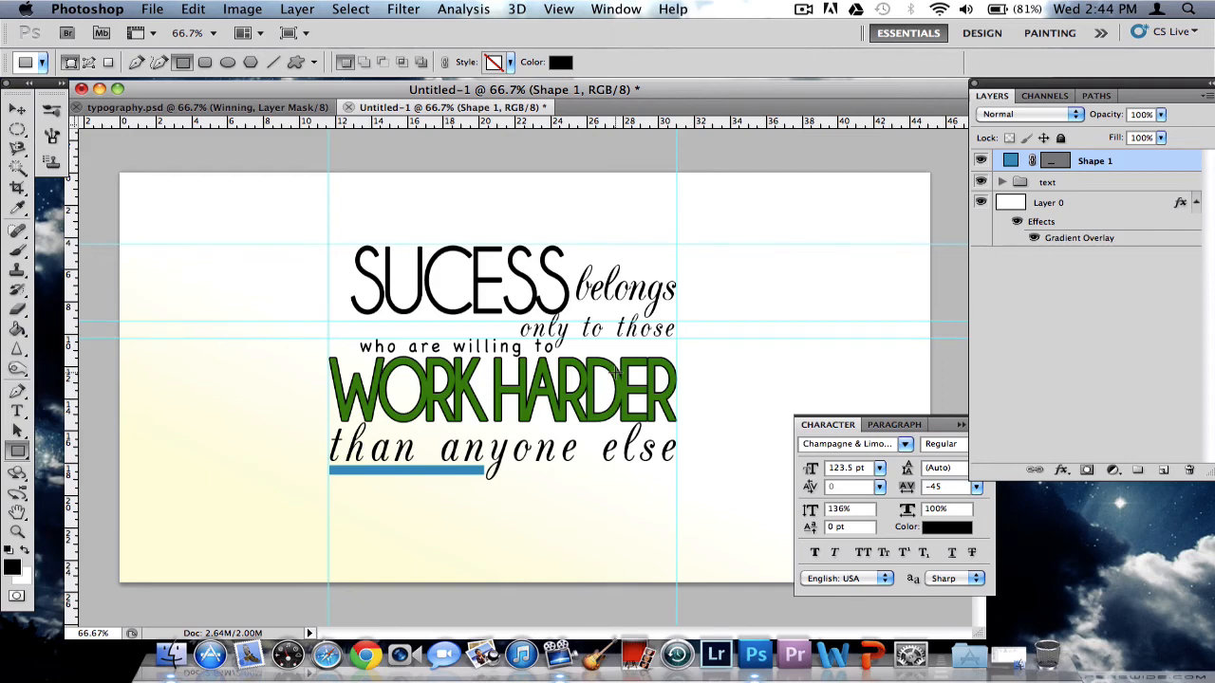
Duplicate the blue bar and place the copy on the same line, ending near the right guide.
click(10, 111)
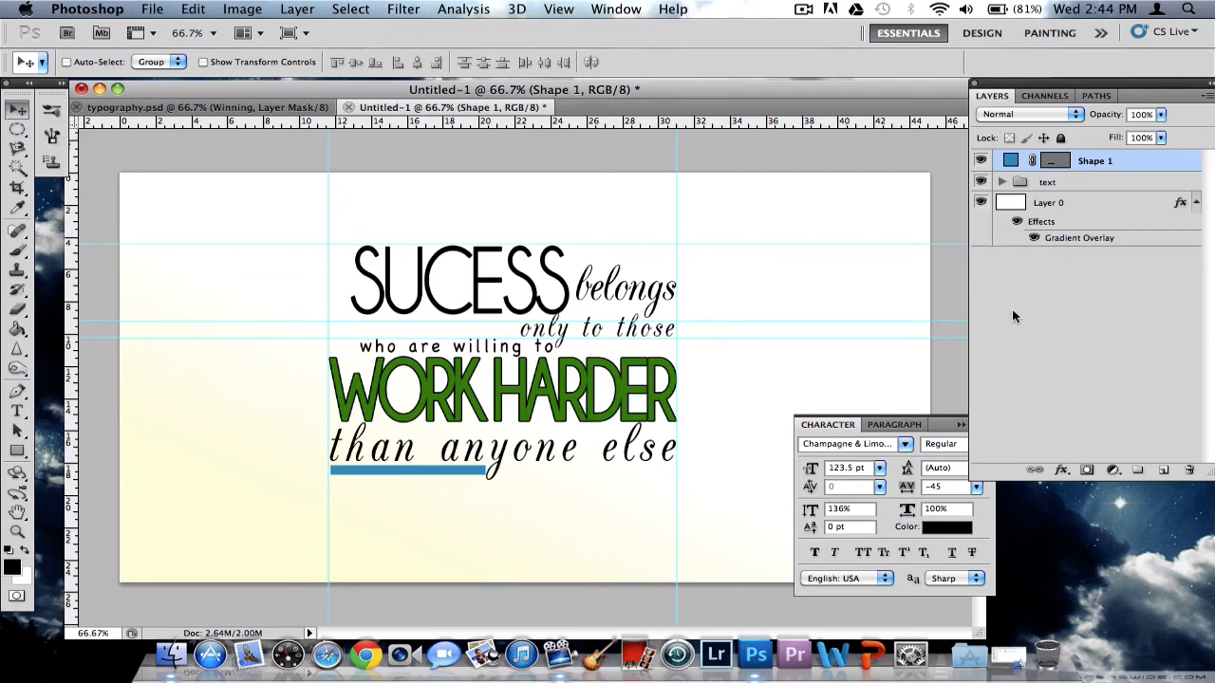
key(super+j)
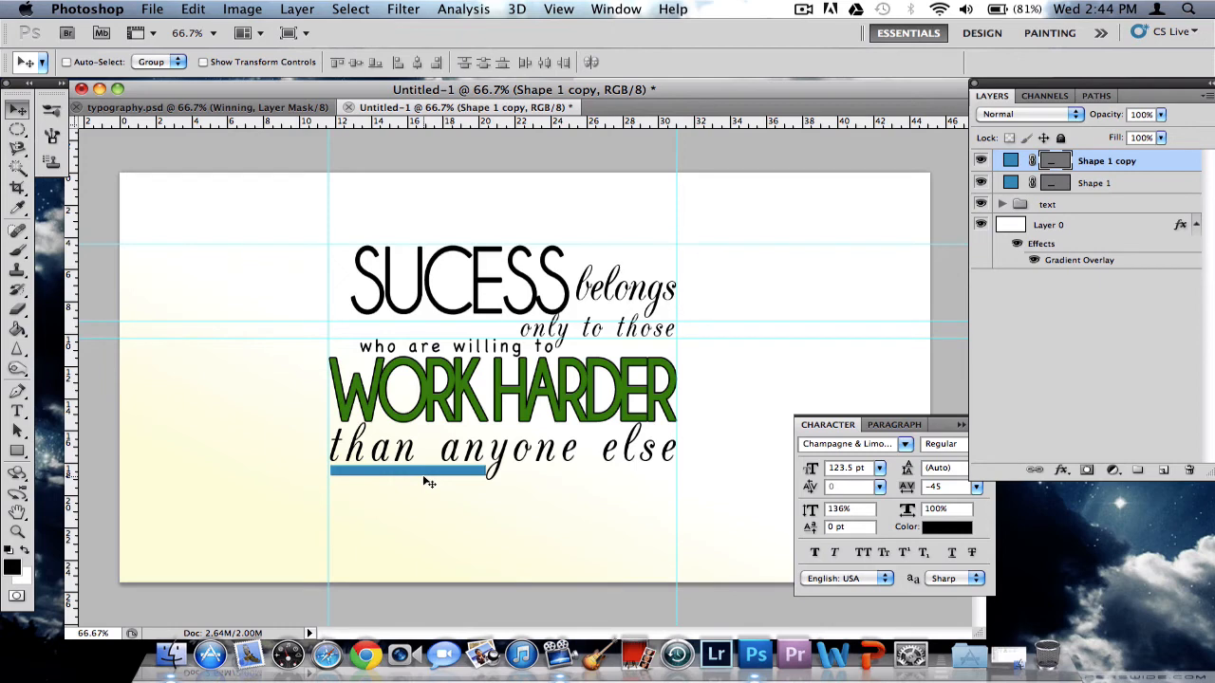
drag(428, 482, 610, 473)
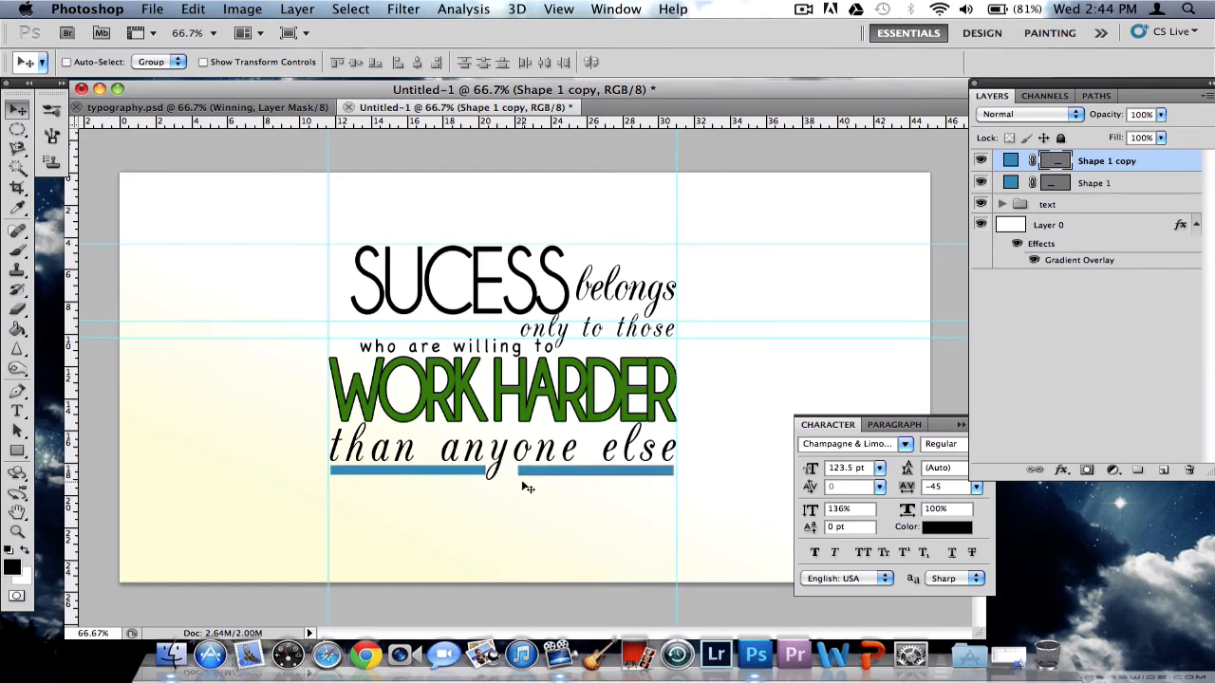
Stretch the left end of the copied bar closer to the "y" of "anyone" and commit the transform.
key(super+t)
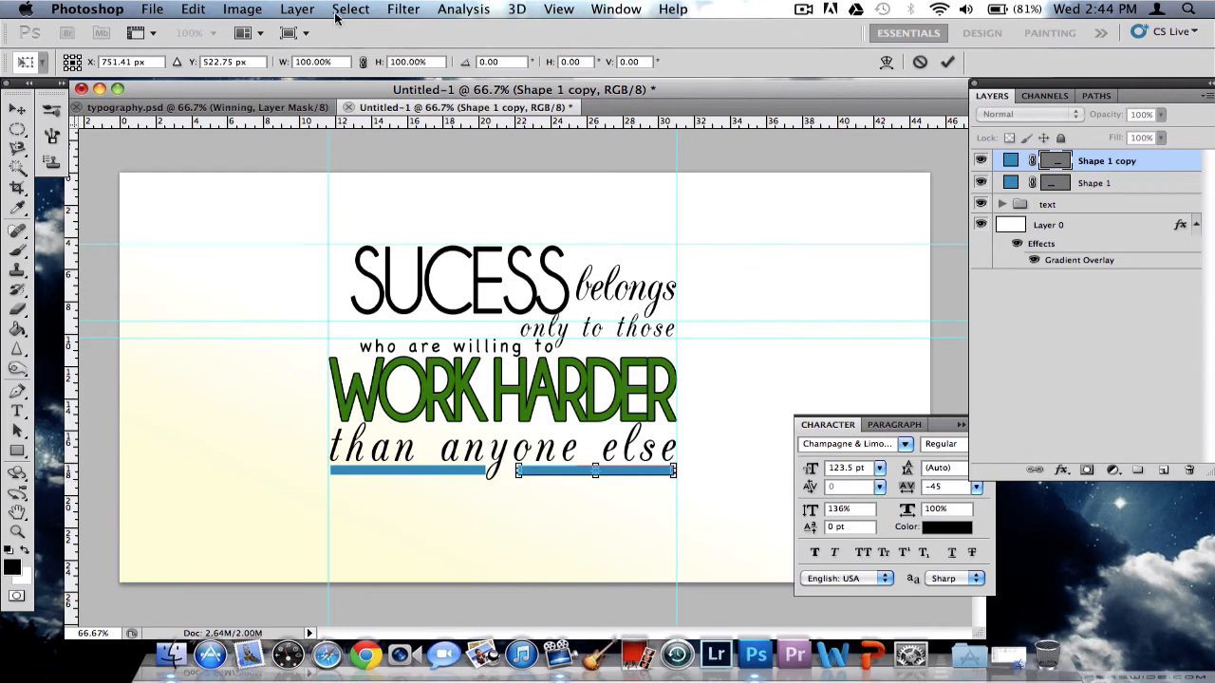
click(363, 63)
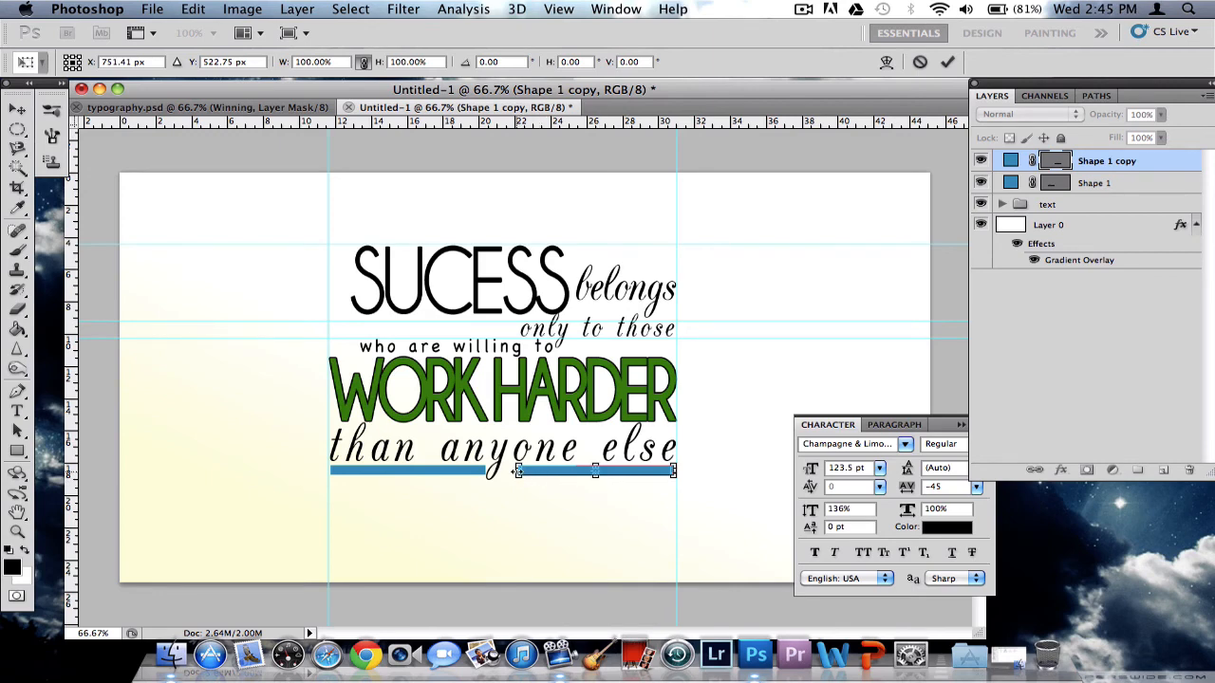
drag(518, 471, 504, 471)
click(947, 62)
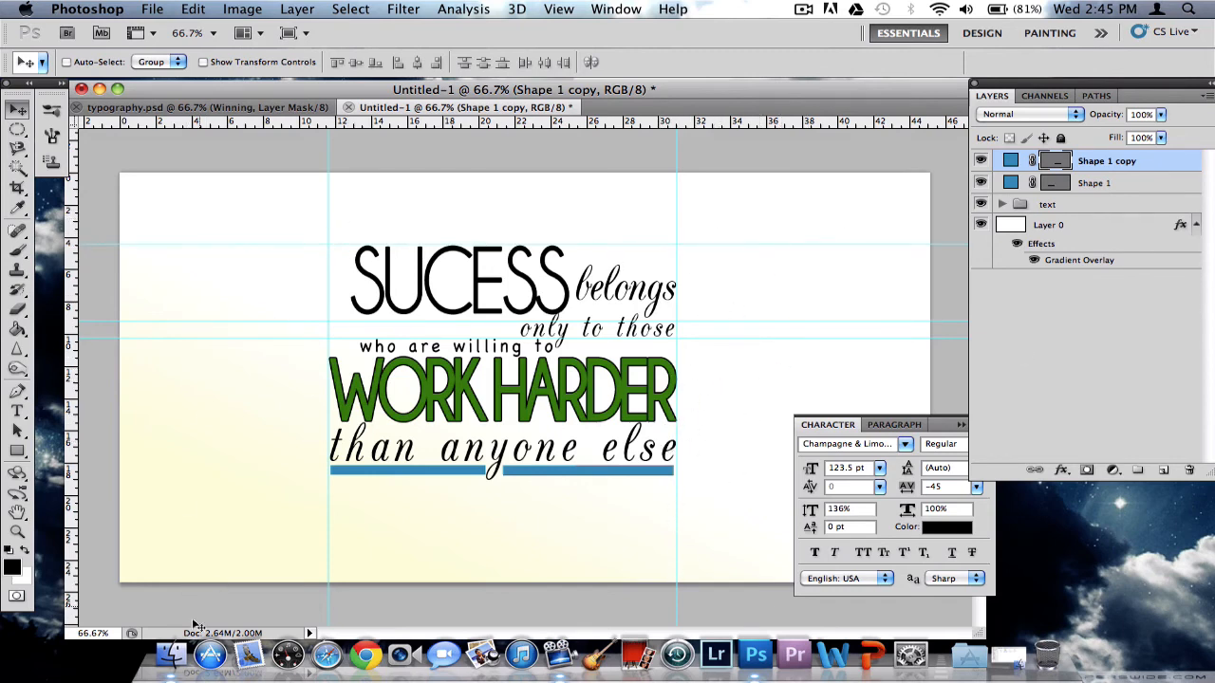
Switch to Finder and place the yellow crown image from the Typography folder into the poster document.
click(173, 654)
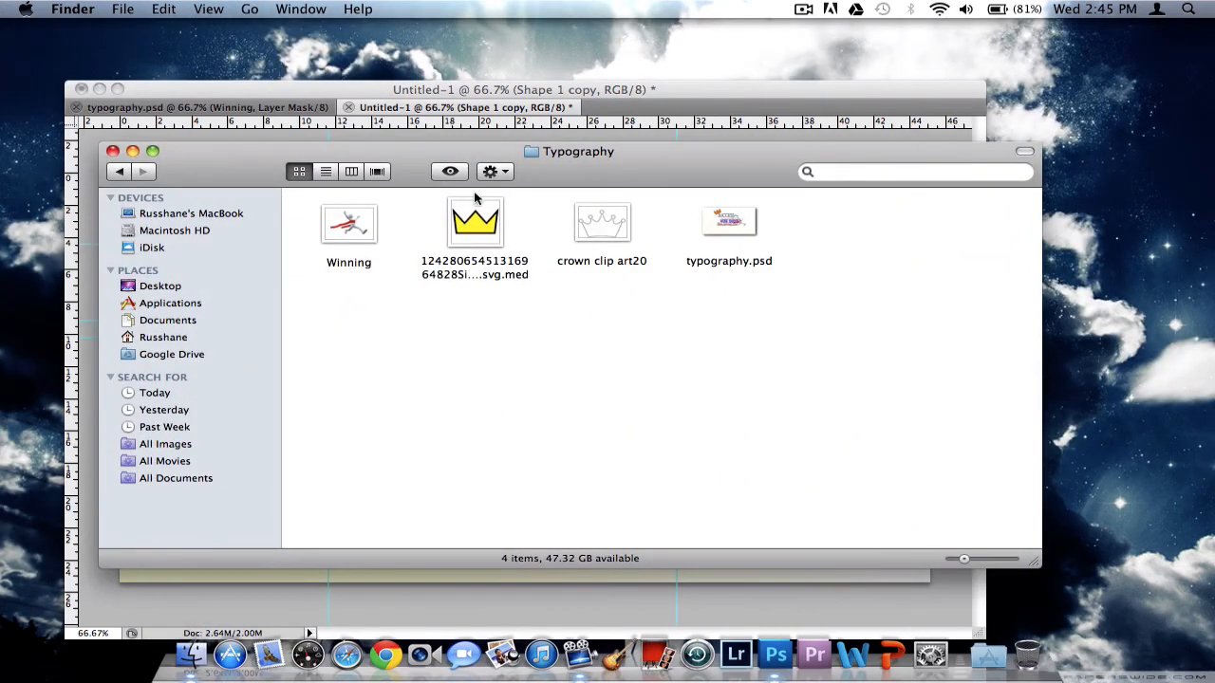
click(658, 113)
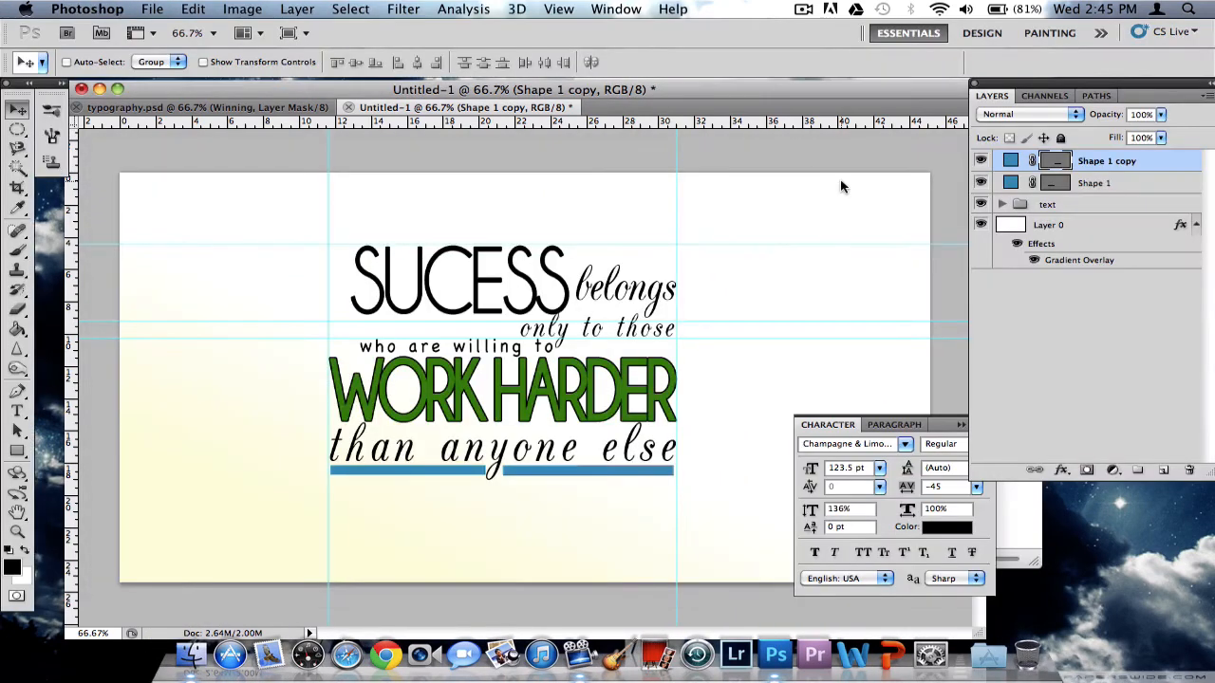
click(191, 640)
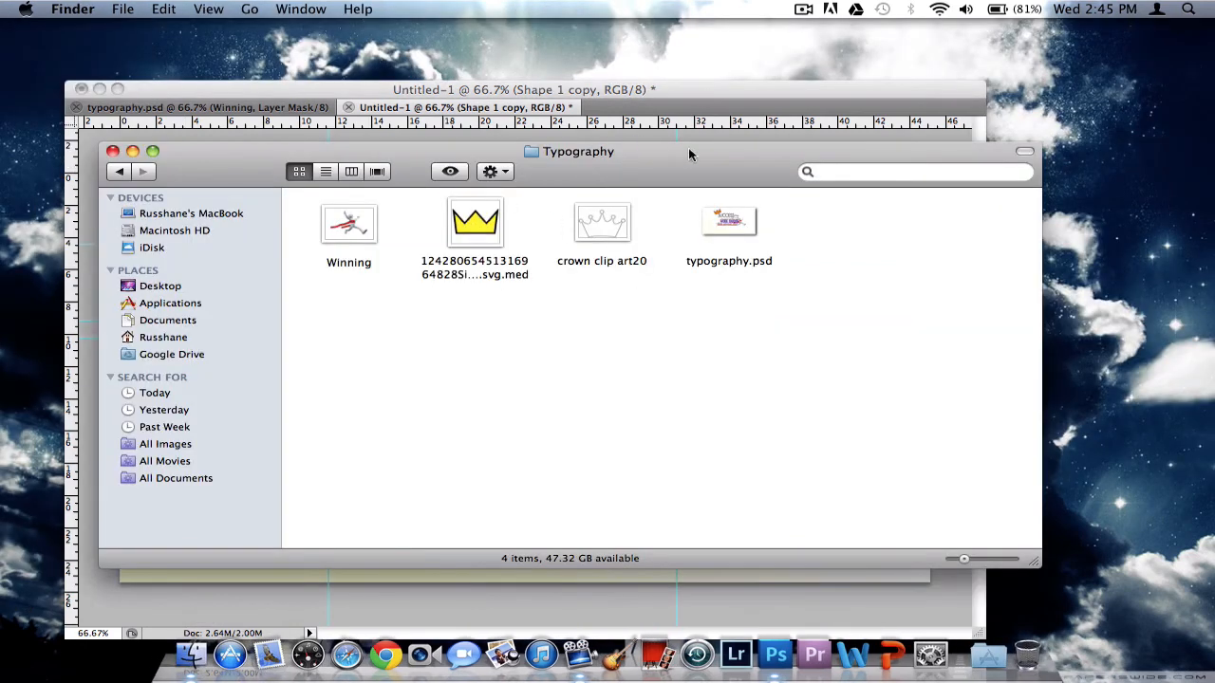
drag(694, 155, 1031, 248)
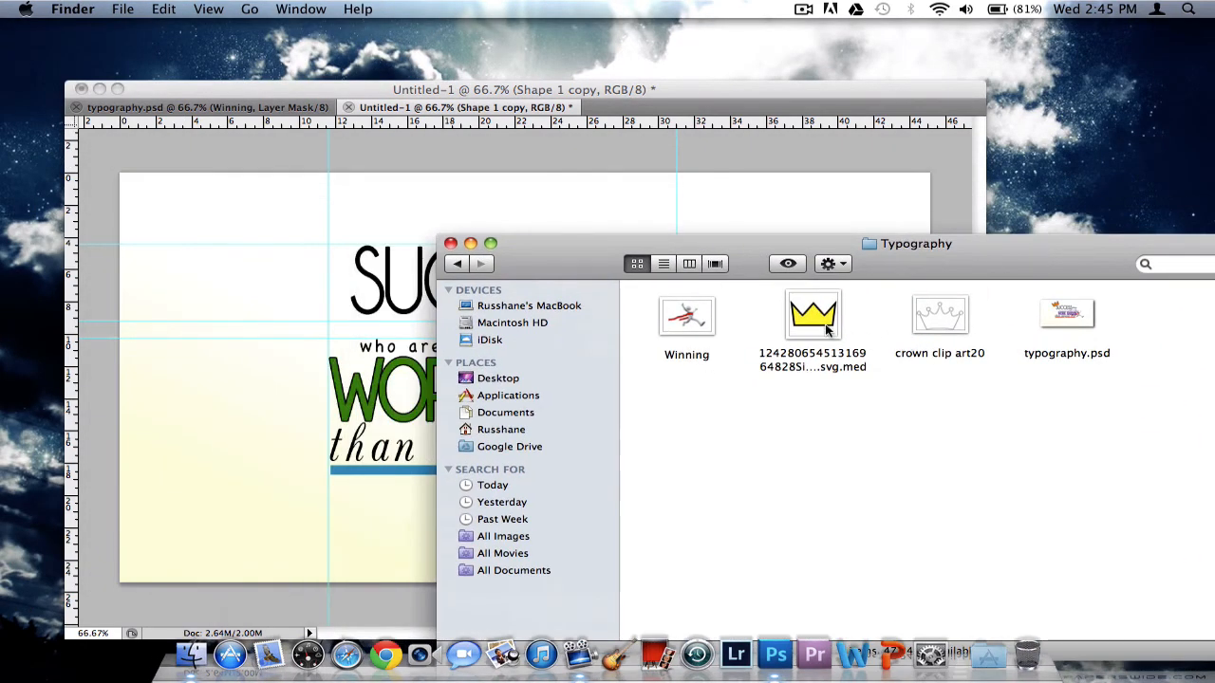
drag(812, 318, 274, 245)
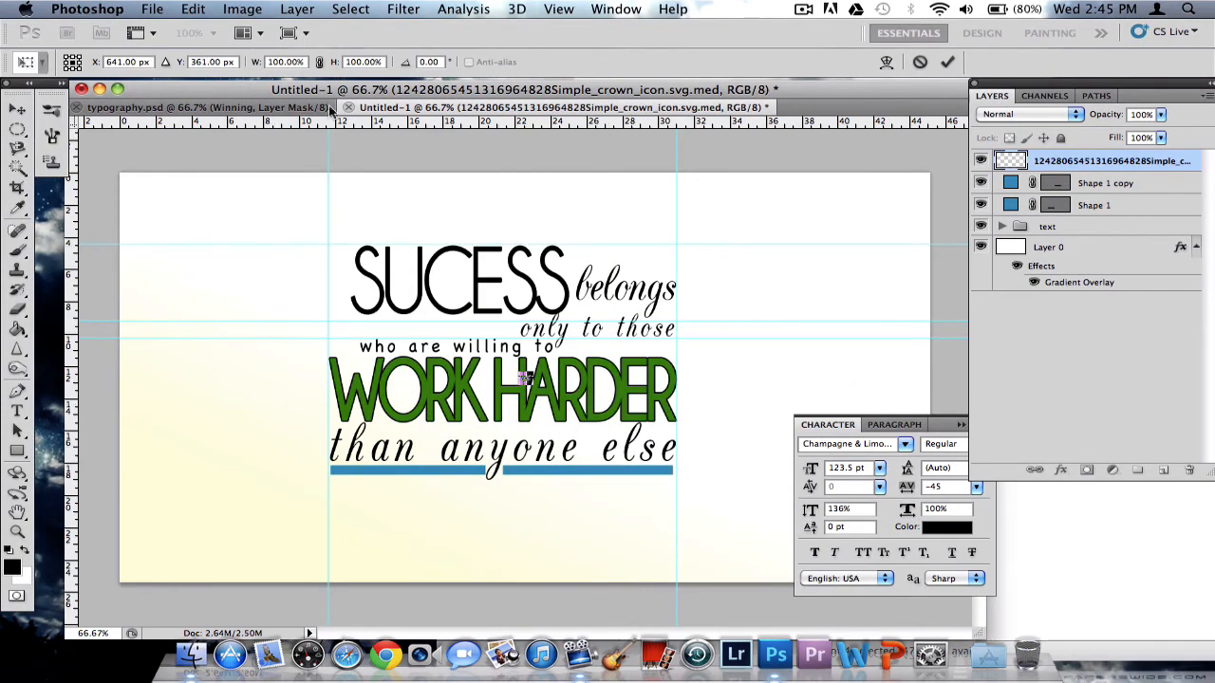
Enlarge the placed crown proportionally to about 1335% and commit the placement.
click(320, 62)
drag(528, 380, 670, 483)
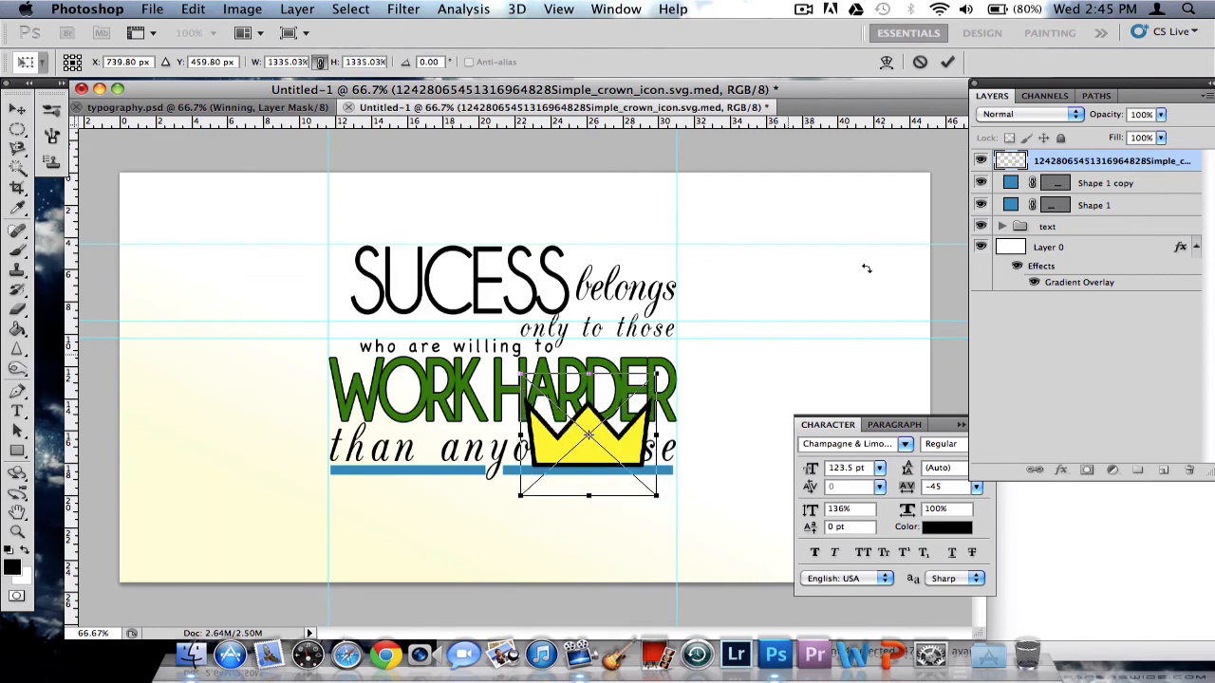
click(947, 61)
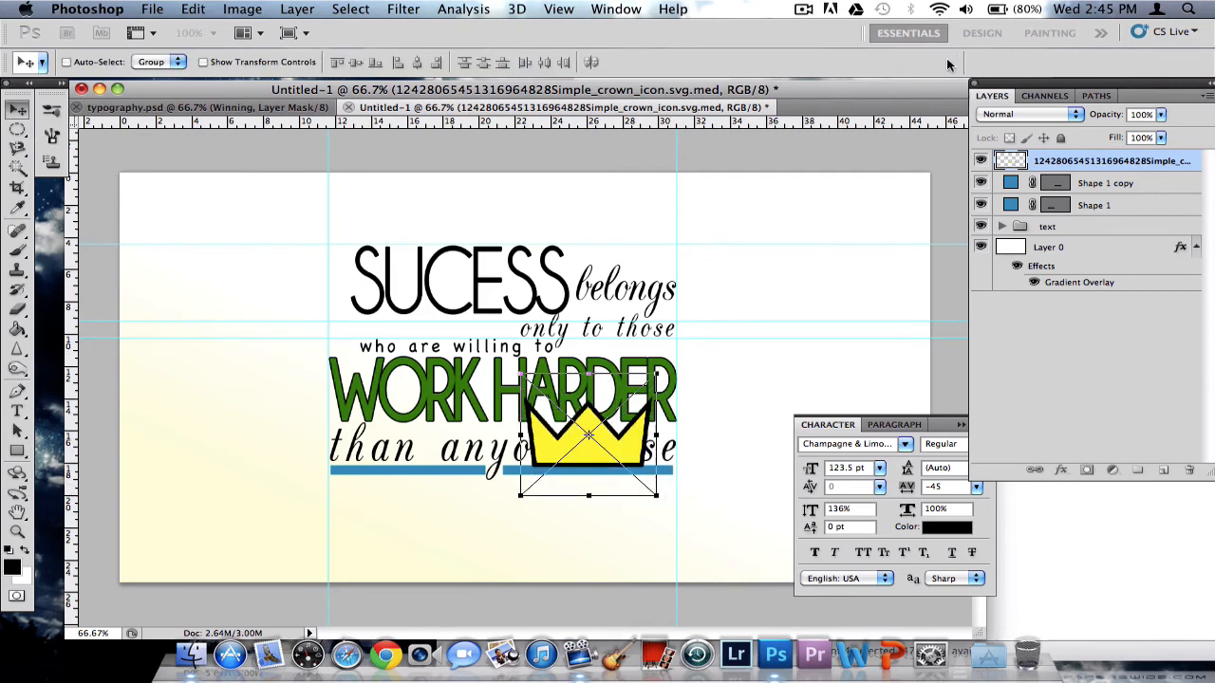
Move the crown up beside the start of "SUCESS" and rotate it about -28.8° with Free Transform.
drag(602, 439, 348, 238)
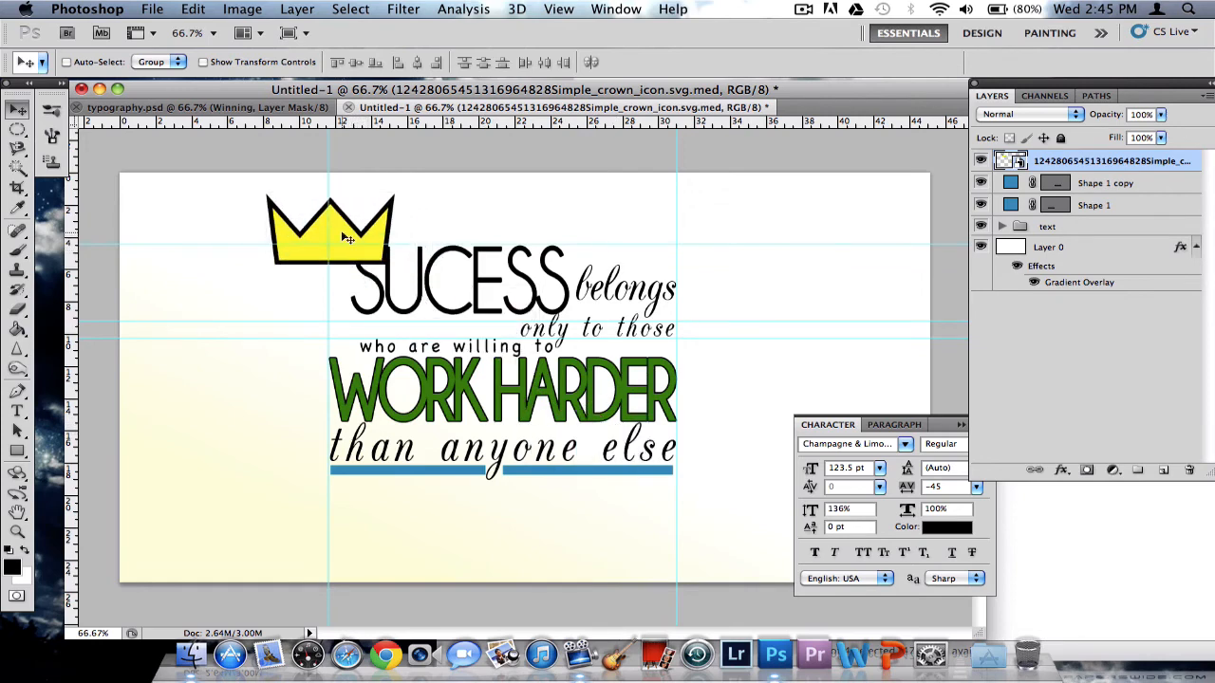
key(super+t)
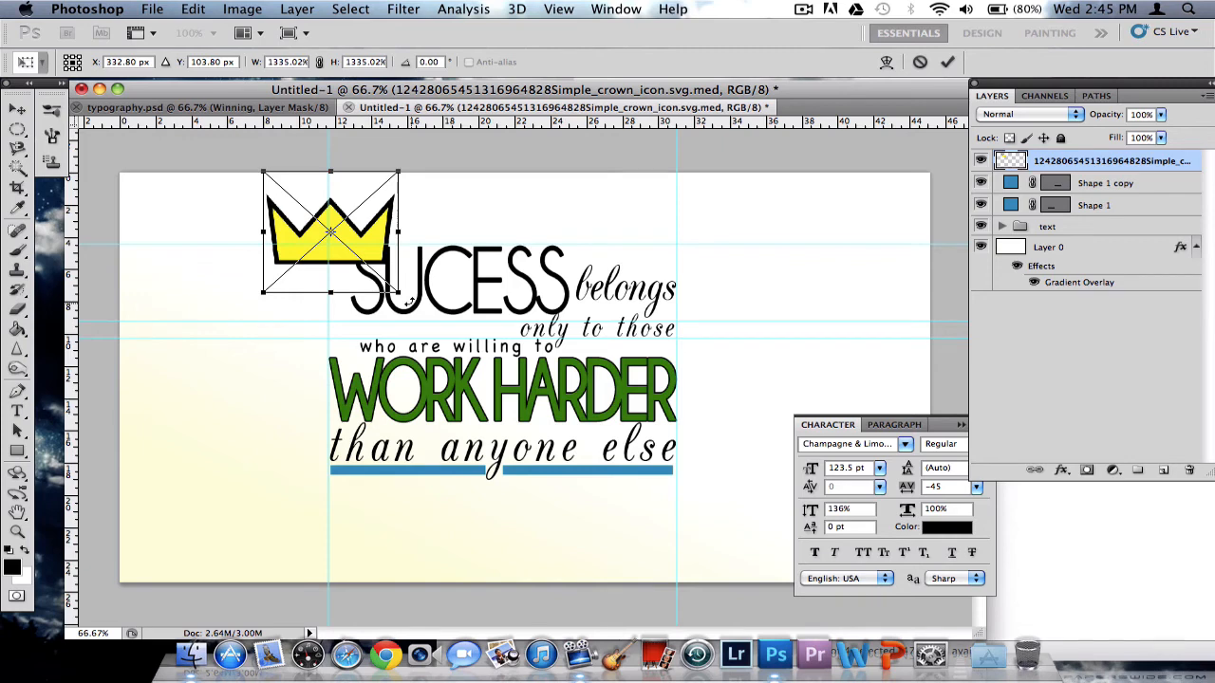
drag(408, 302, 391, 254)
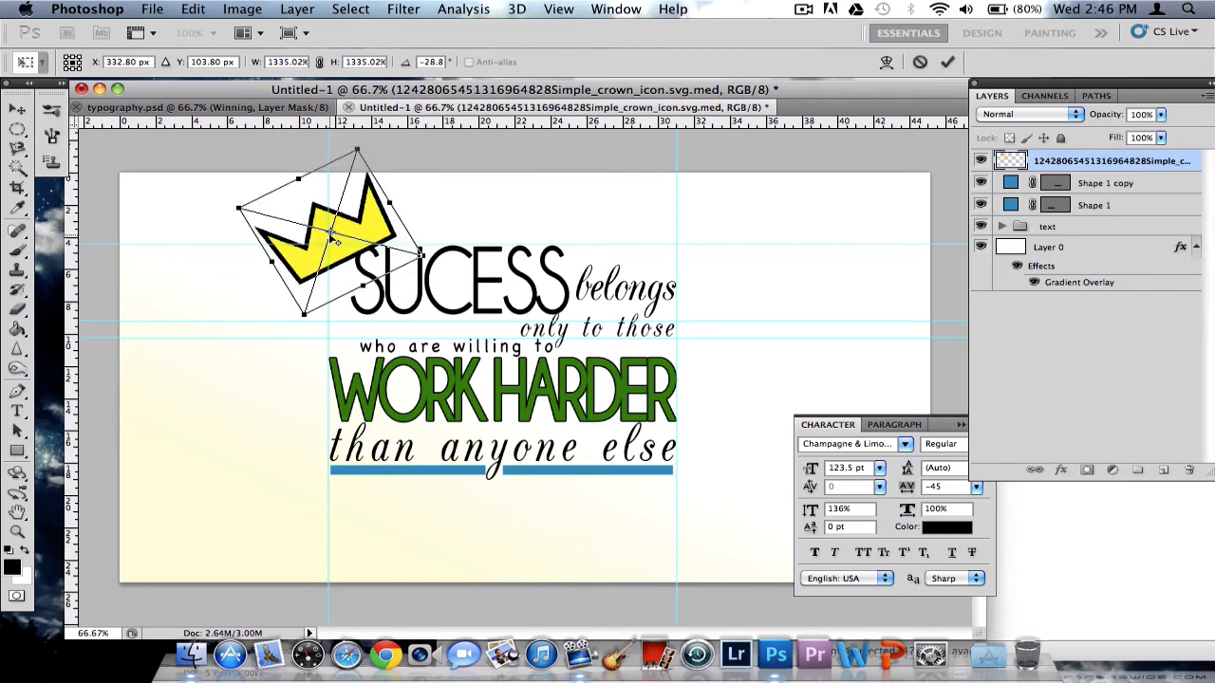
Shift the crown's transform reference point slightly upward, scale it down proportionally to about 1116%, and commit the transform.
drag(332, 231, 330, 217)
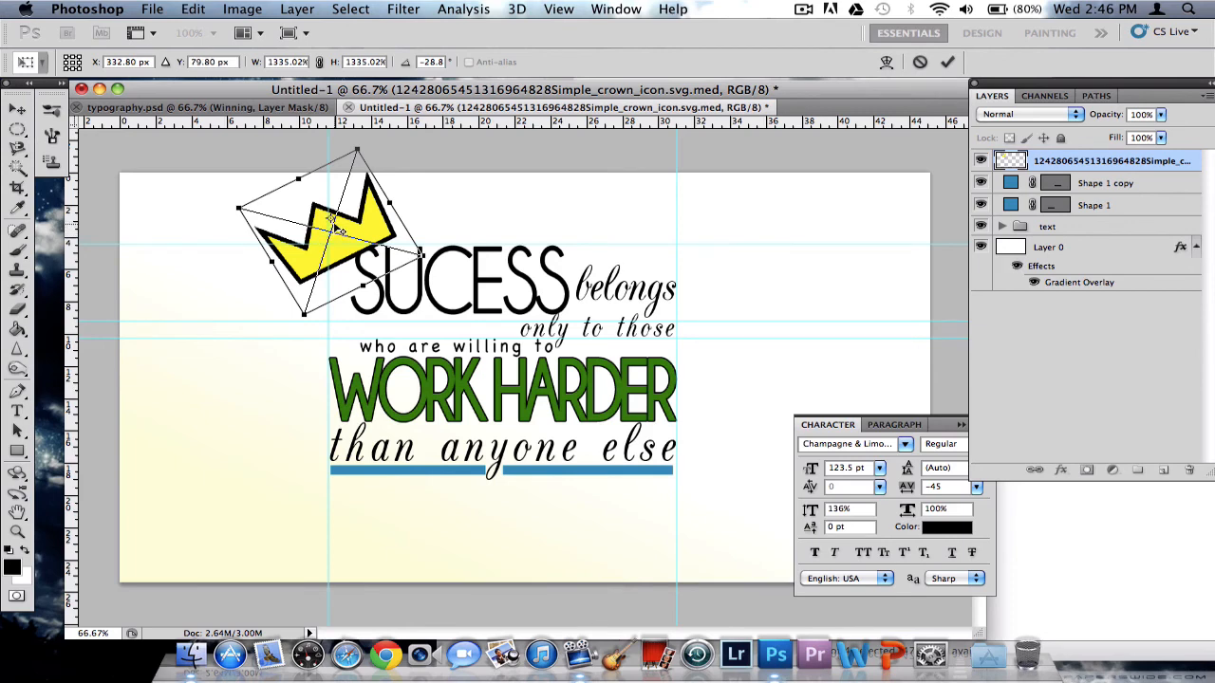
click(320, 61)
drag(304, 314, 321, 282)
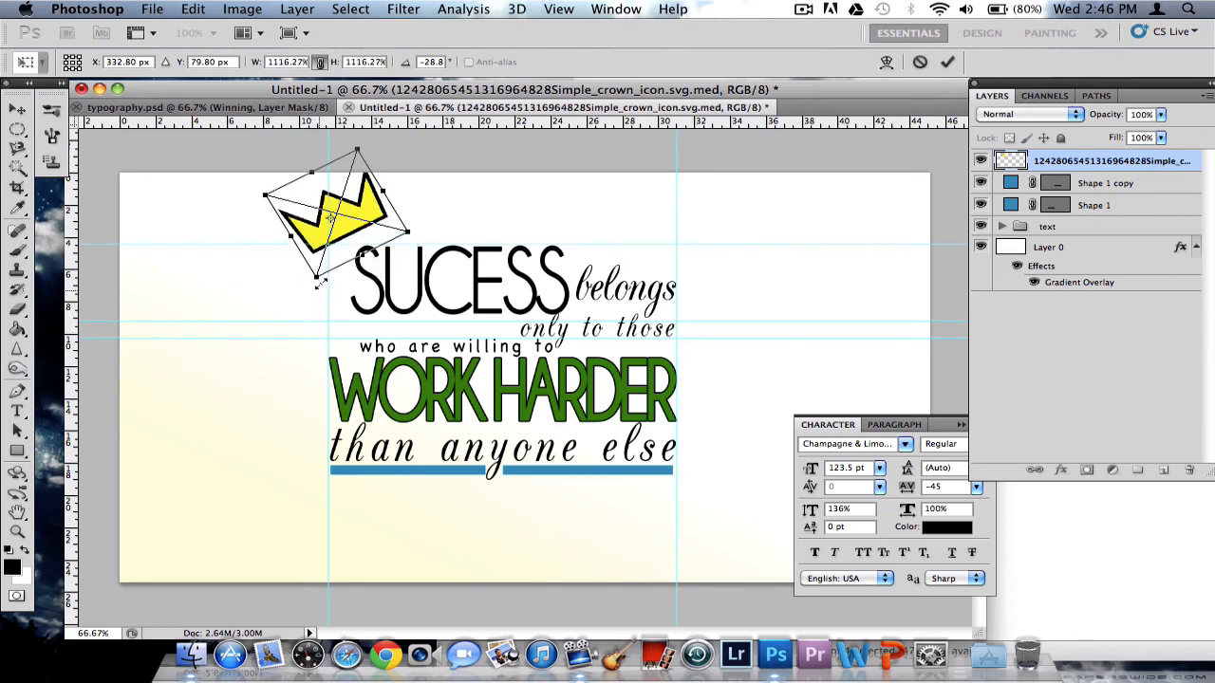
click(947, 63)
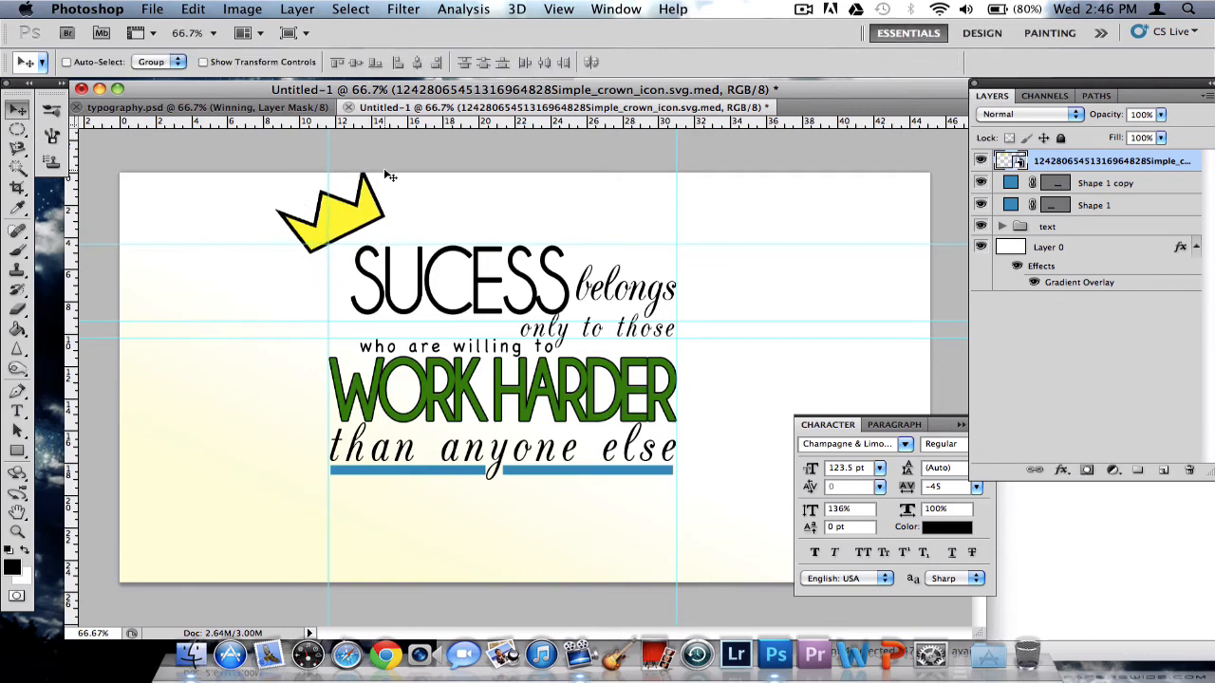
Nudge the tilted crown down and slightly to the right so it sits on the "S" of "SUCESS".
key(Down)
key(Down)
key(Down)
key(Down)
key(Down)
key(Down)
key(Down)
key(Down)
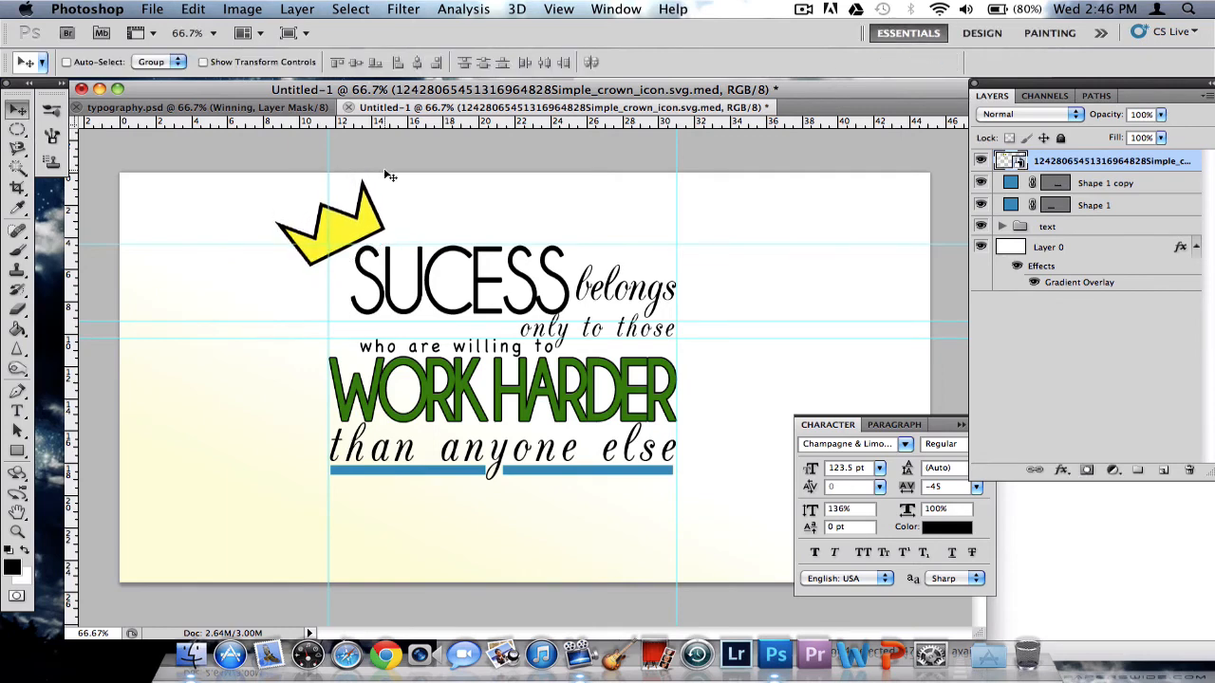
key(Right)
key(Right)
key(Right)
key(Up)
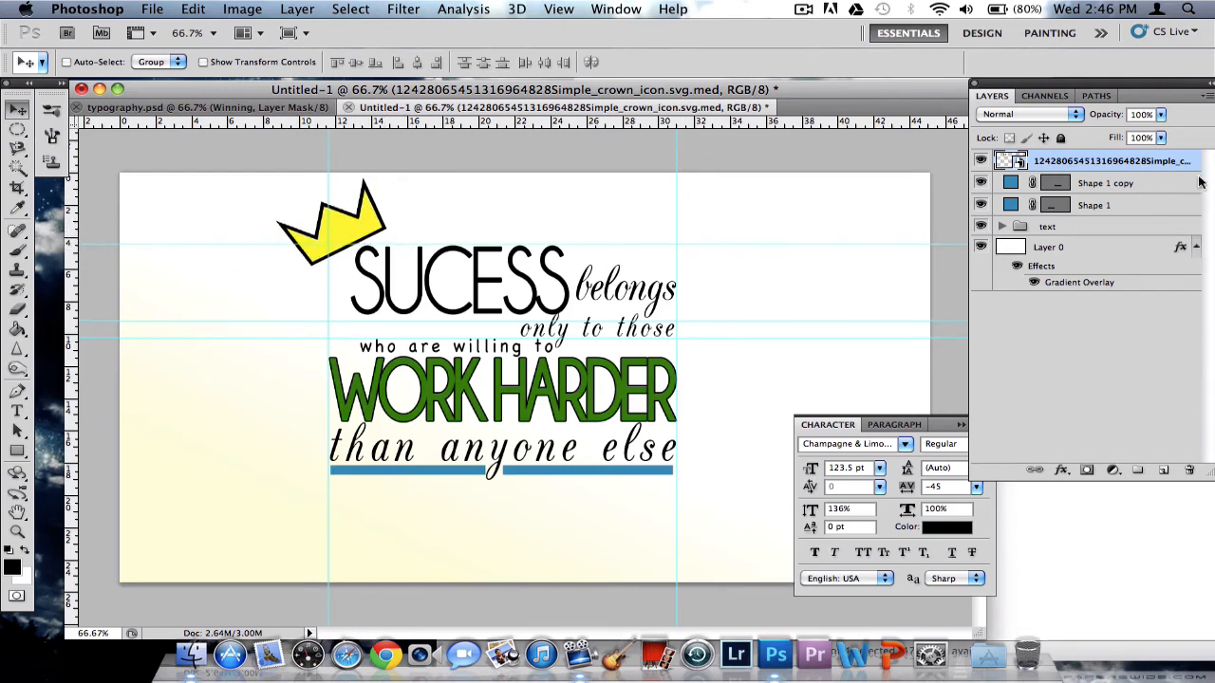
Add a Color Overlay to the crown layer in bright purple, #d900f9.
right_click(1138, 167)
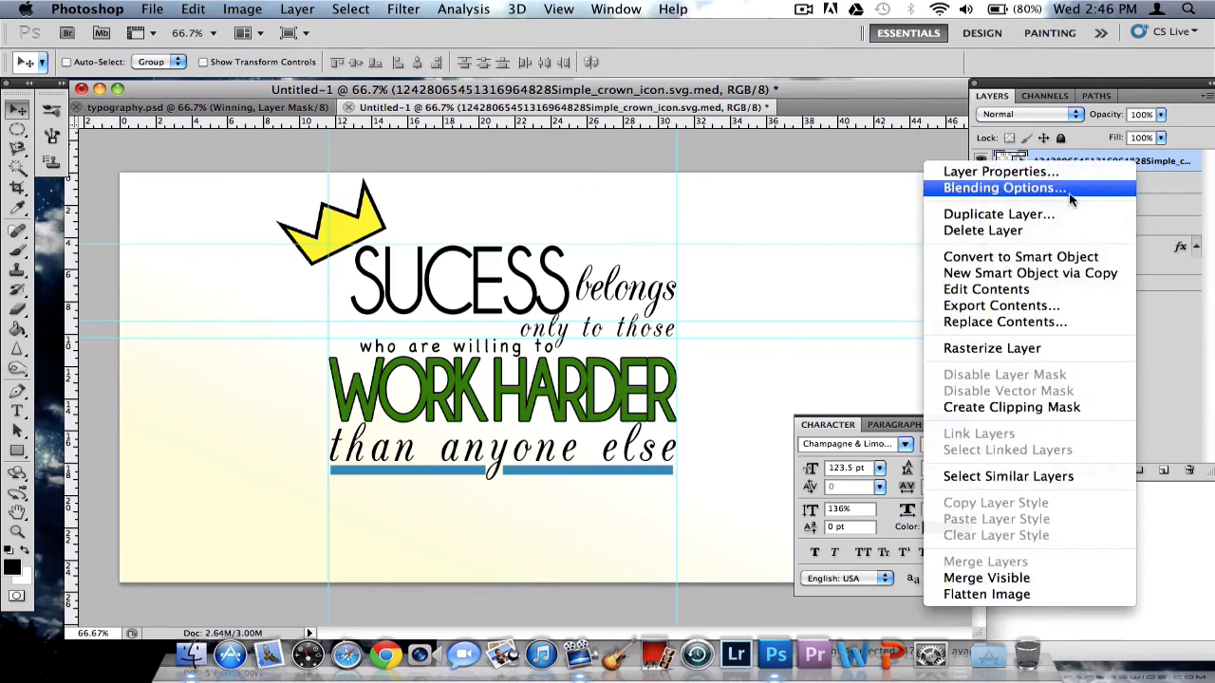
click(1035, 192)
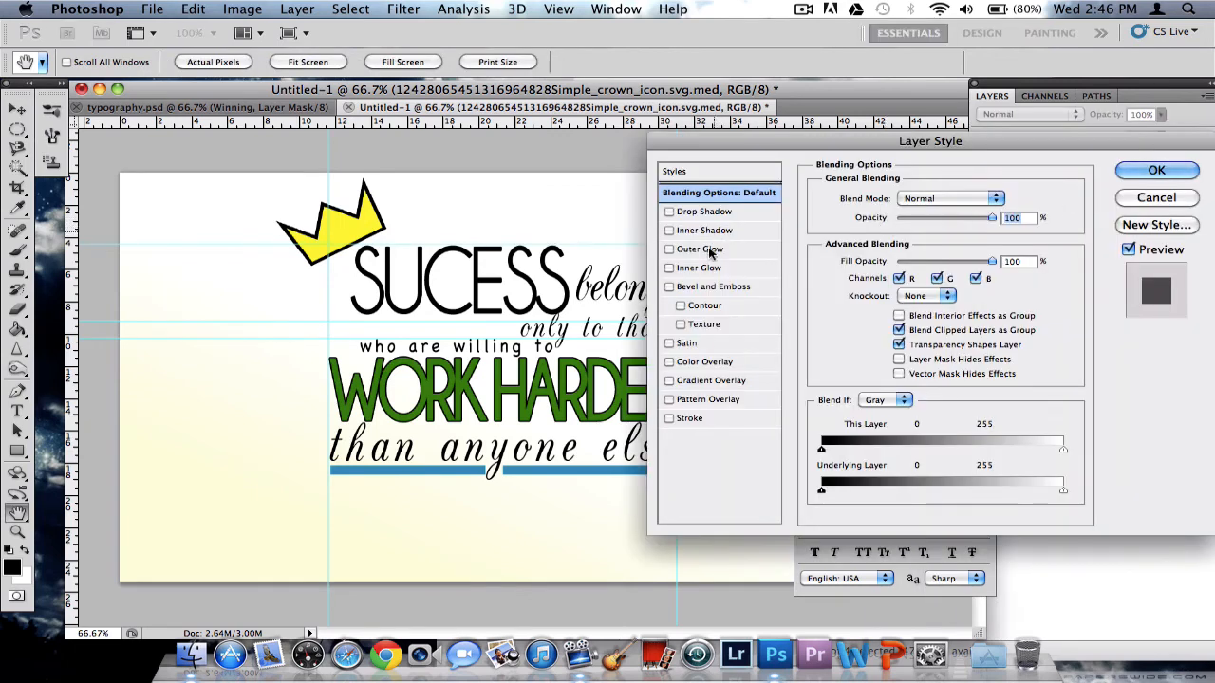
click(670, 362)
click(690, 366)
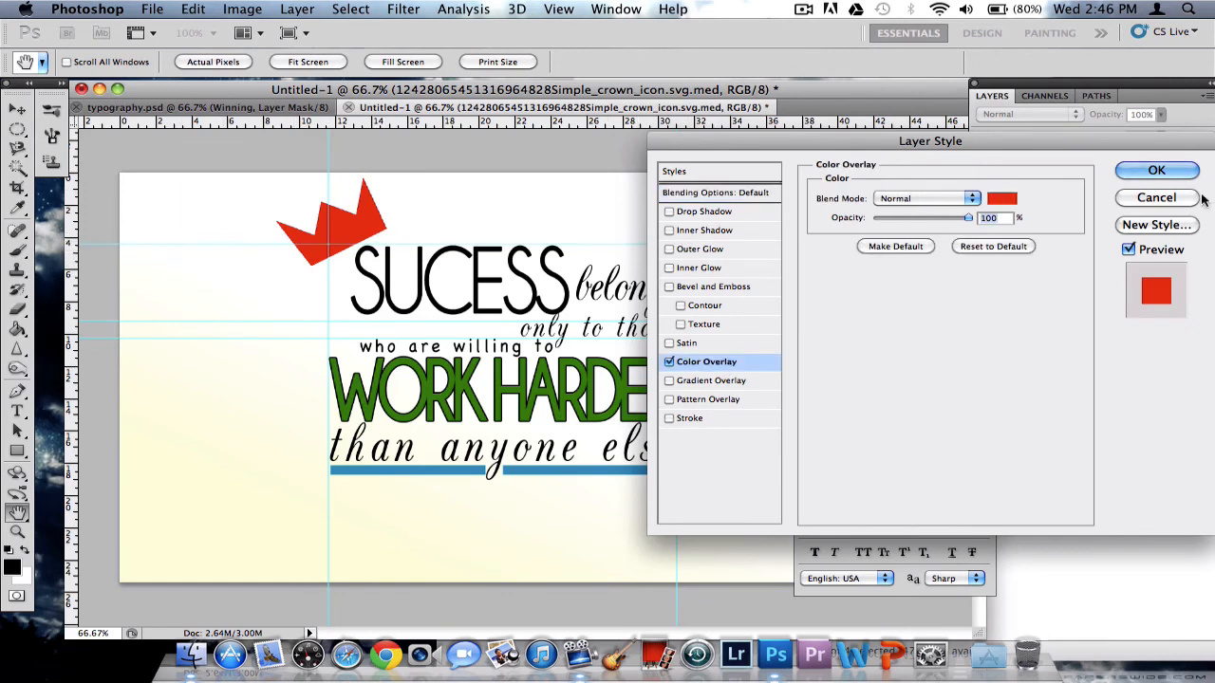
click(1004, 202)
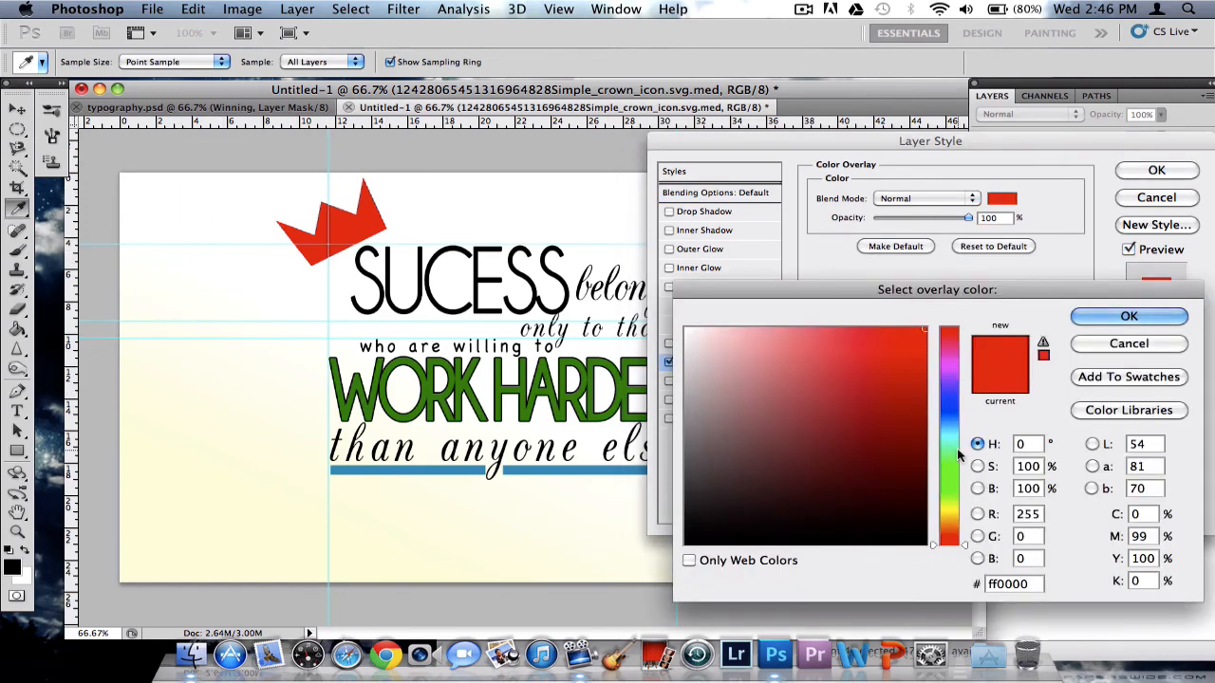
click(949, 370)
drag(882, 355, 929, 439)
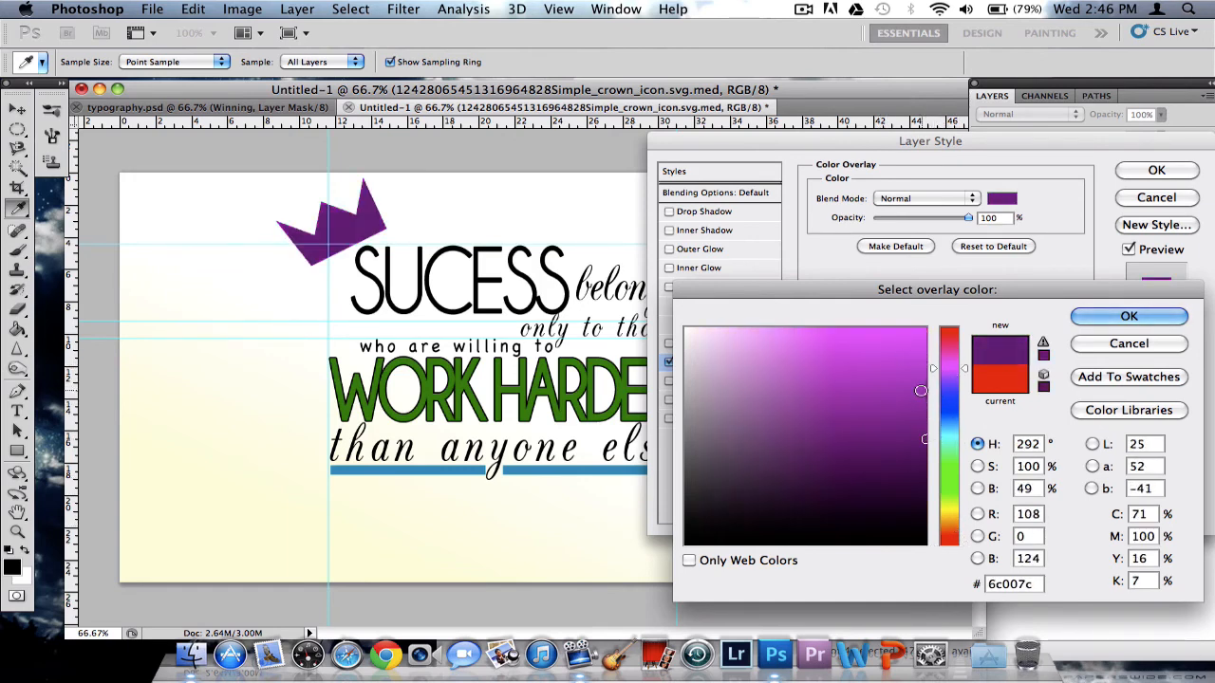
drag(921, 390, 929, 332)
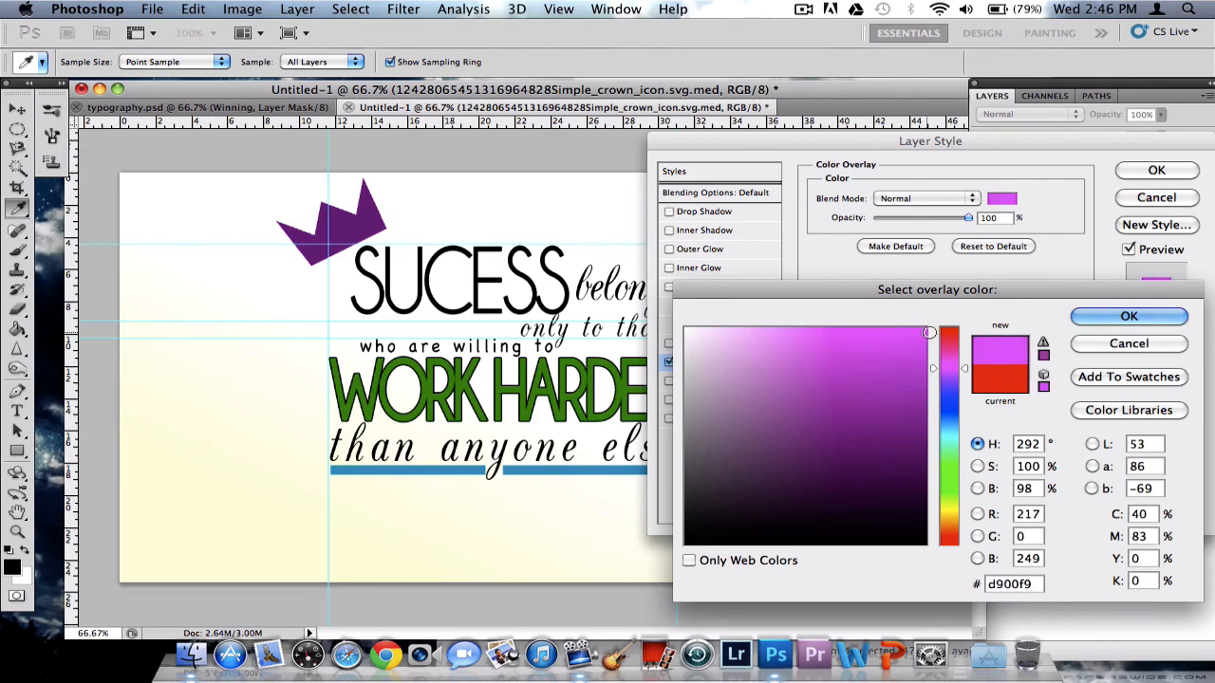
click(1091, 319)
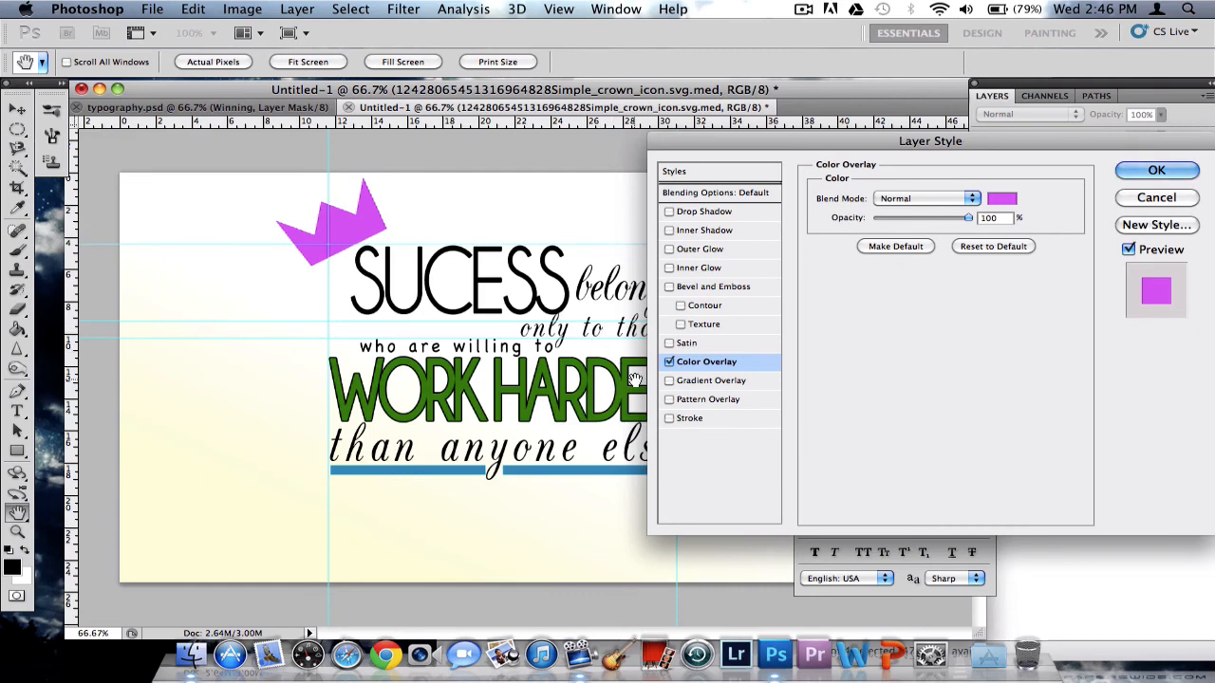
Add a 4 px black outside Stroke to the crown and apply the layer style.
click(669, 419)
click(689, 418)
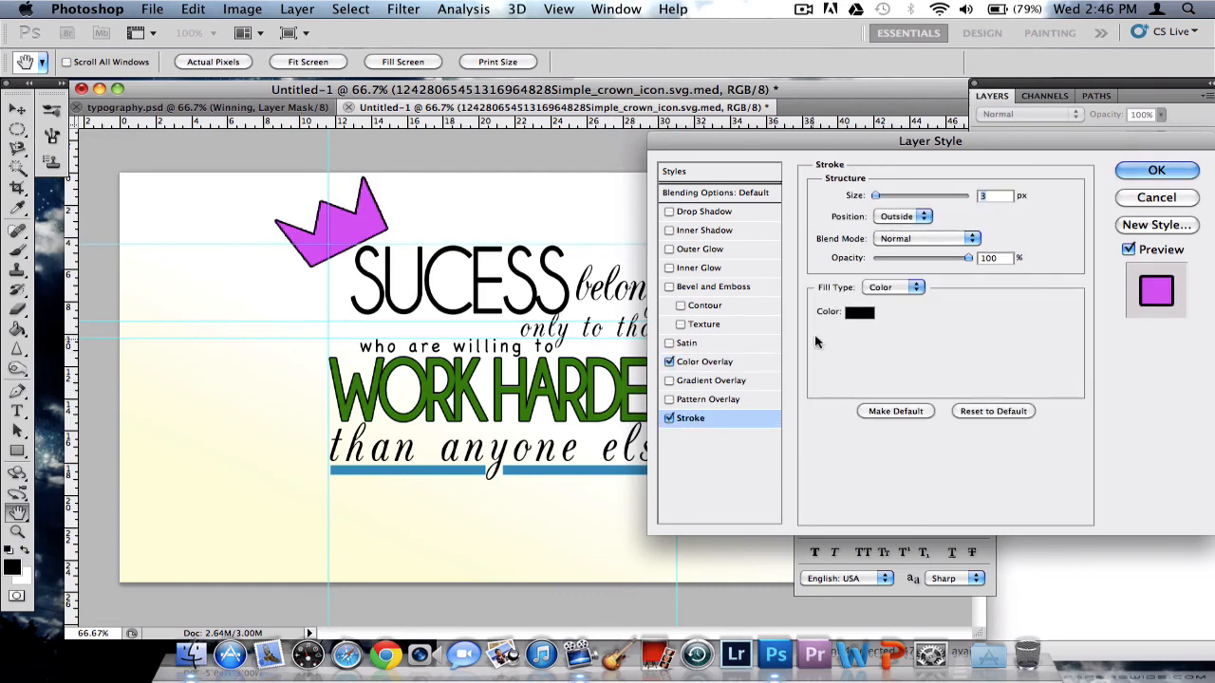
drag(876, 195, 875, 196)
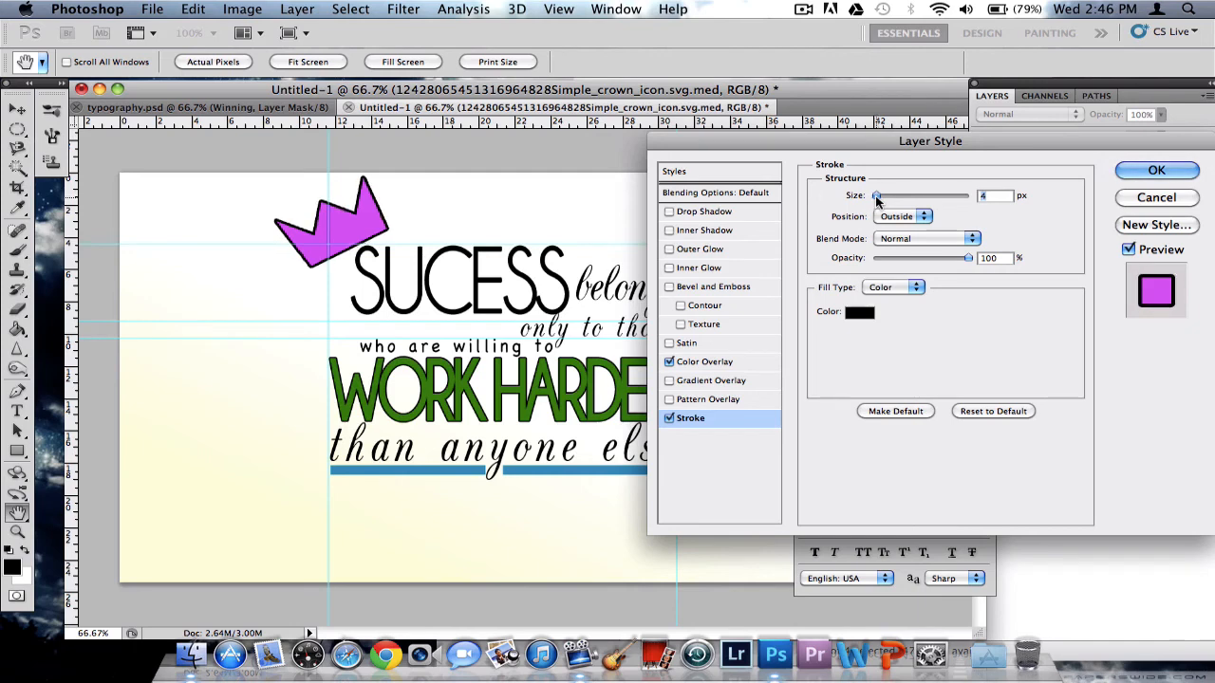
click(1135, 169)
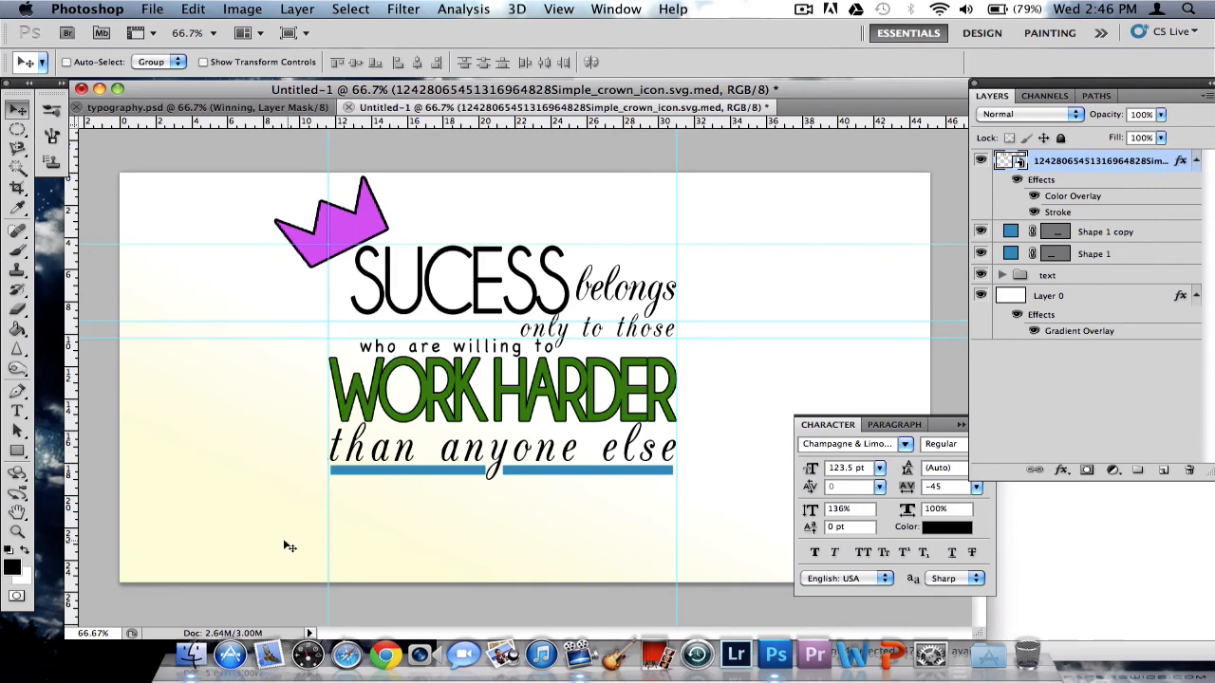
Switch to Finder, place the Winning image from the Typography folder into the poster, and move it to the right of the quote.
click(200, 662)
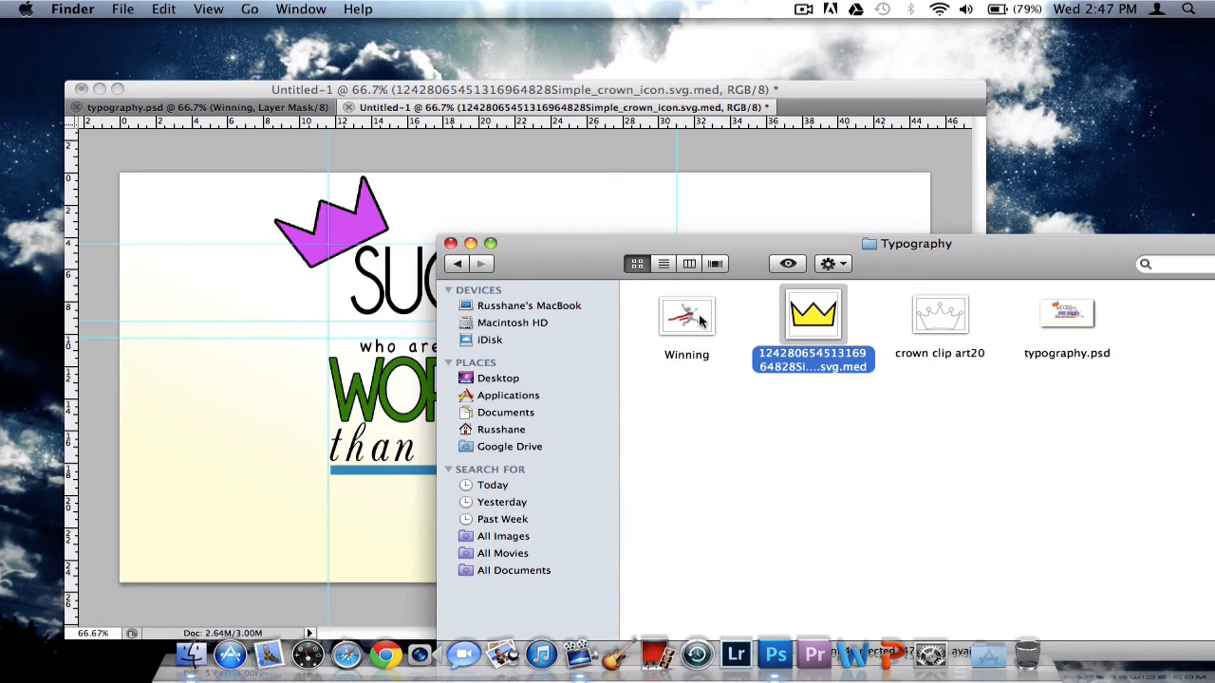
drag(700, 321, 267, 373)
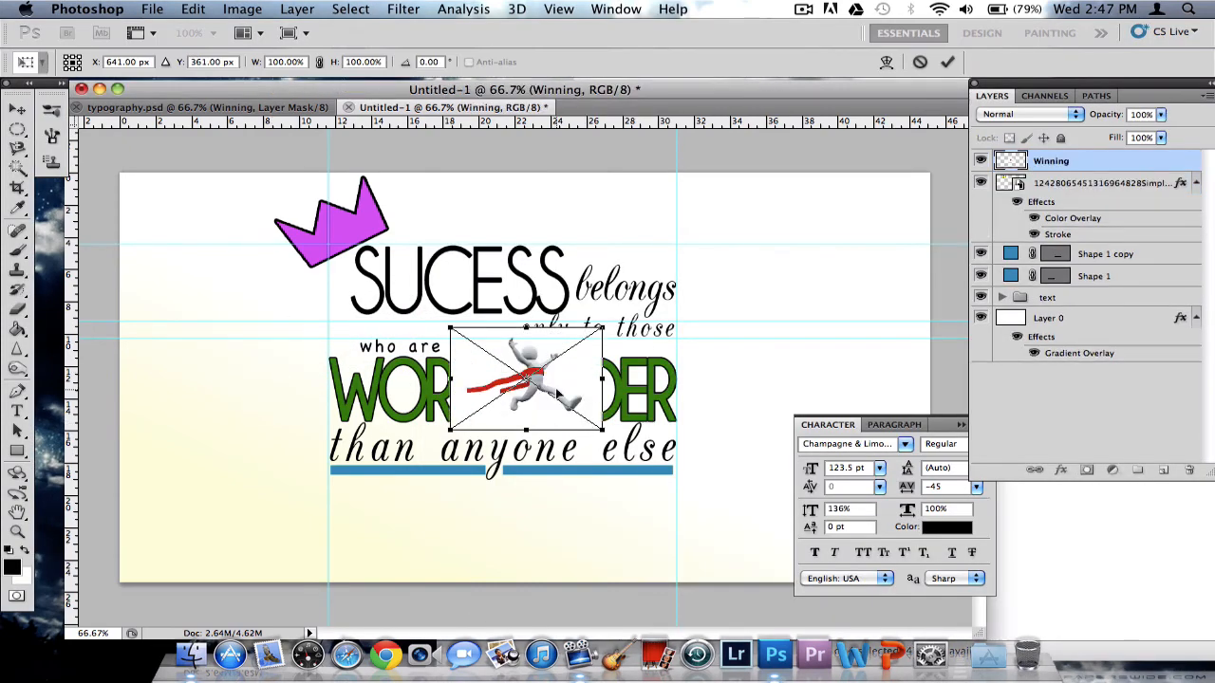
drag(558, 393, 761, 317)
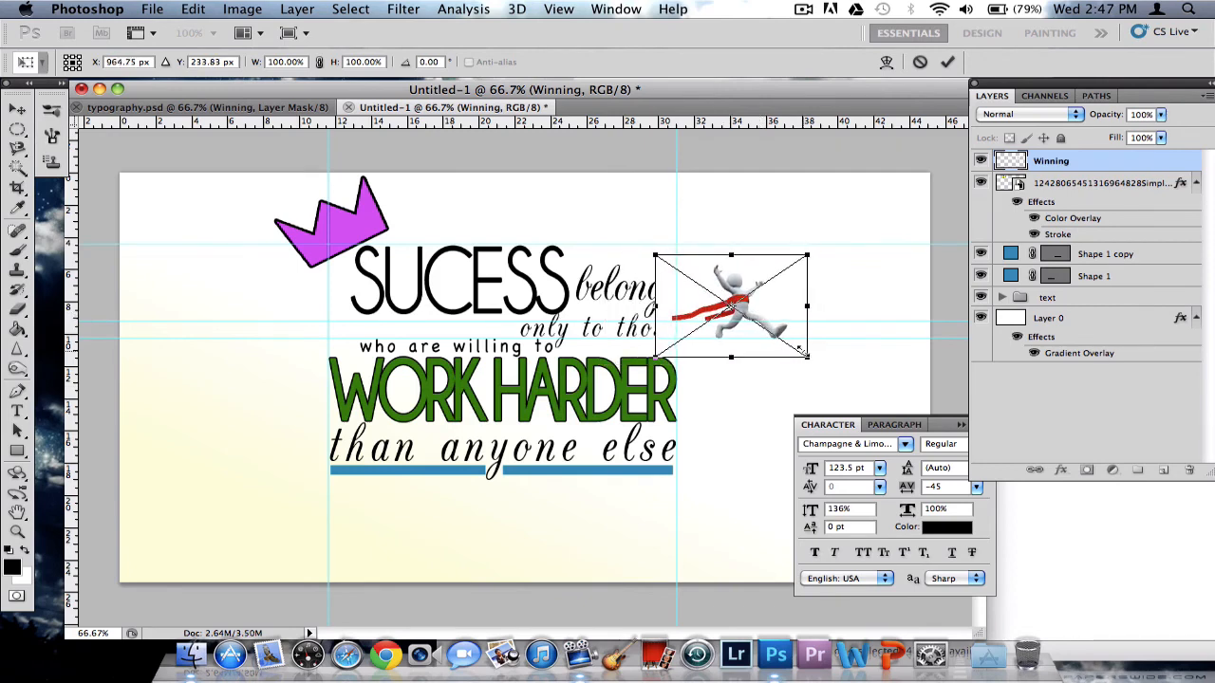
Enlarge the Winning image proportionally to about 190%, commit the placement, and set its blend mode to Multiply.
drag(809, 361, 827, 381)
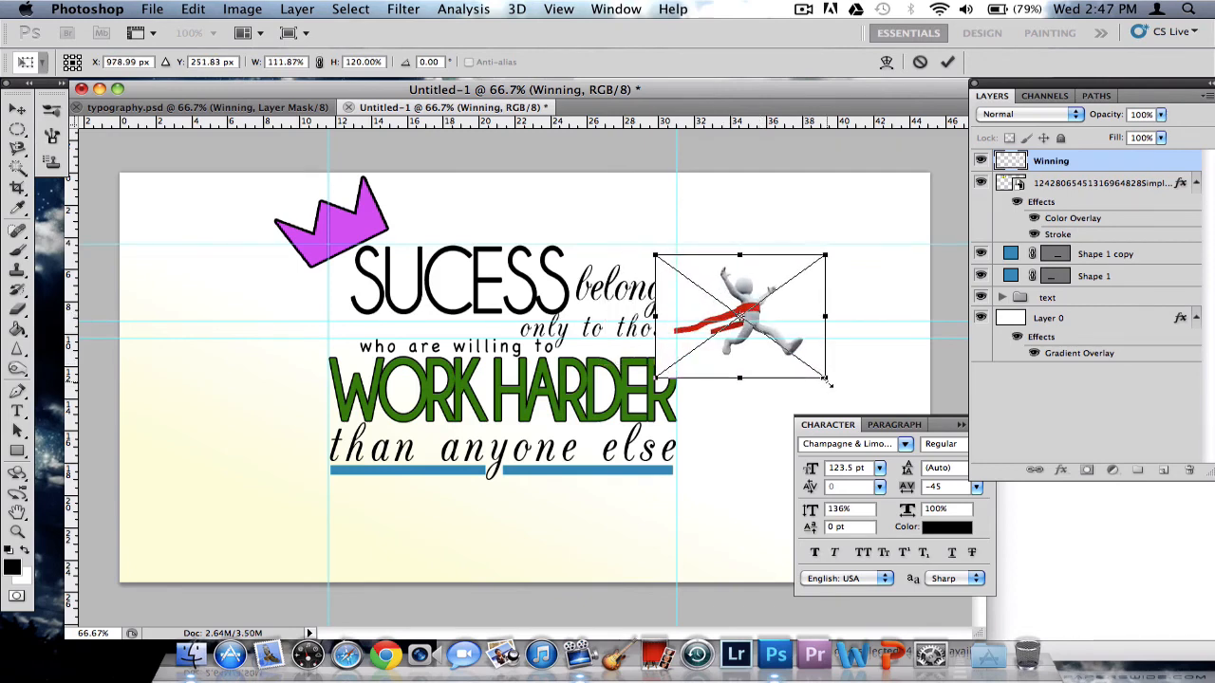
click(319, 61)
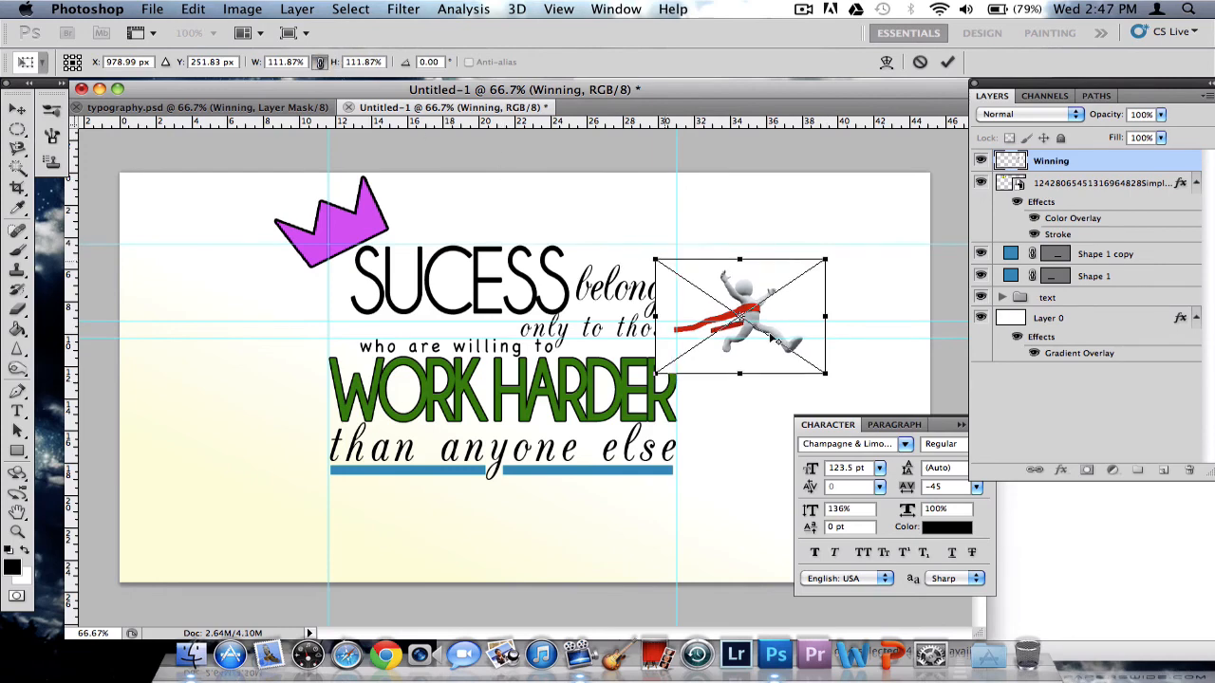
drag(825, 372, 909, 488)
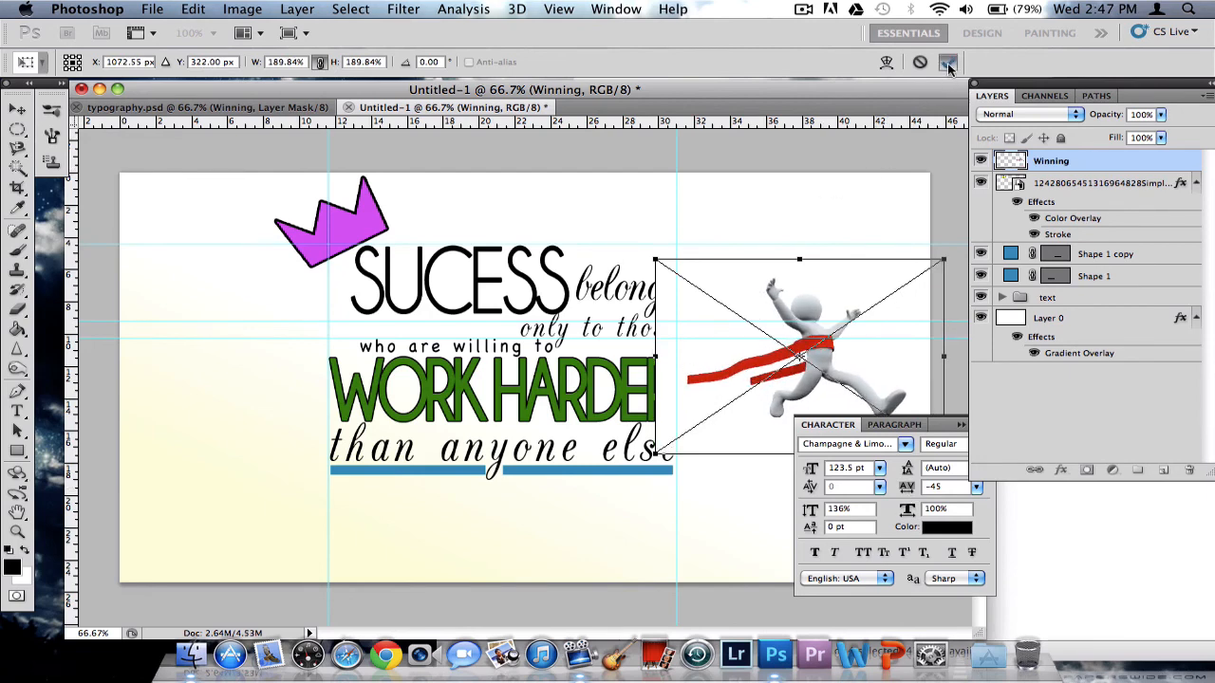
click(947, 62)
click(1073, 113)
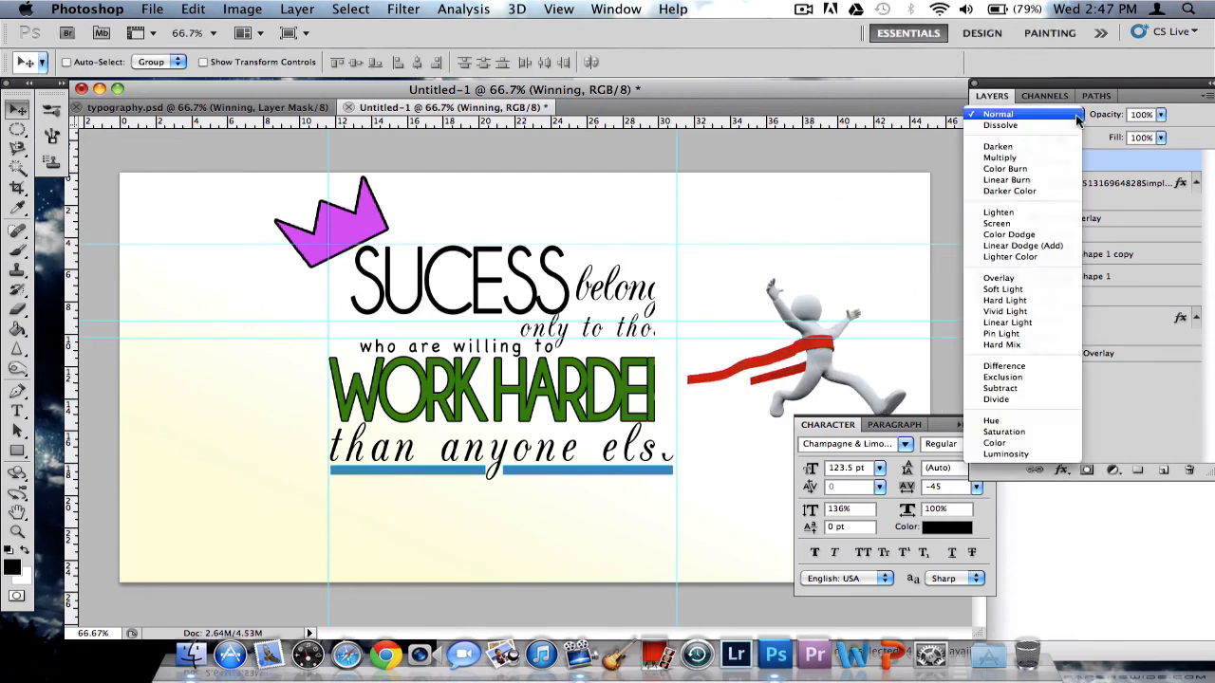
click(1018, 163)
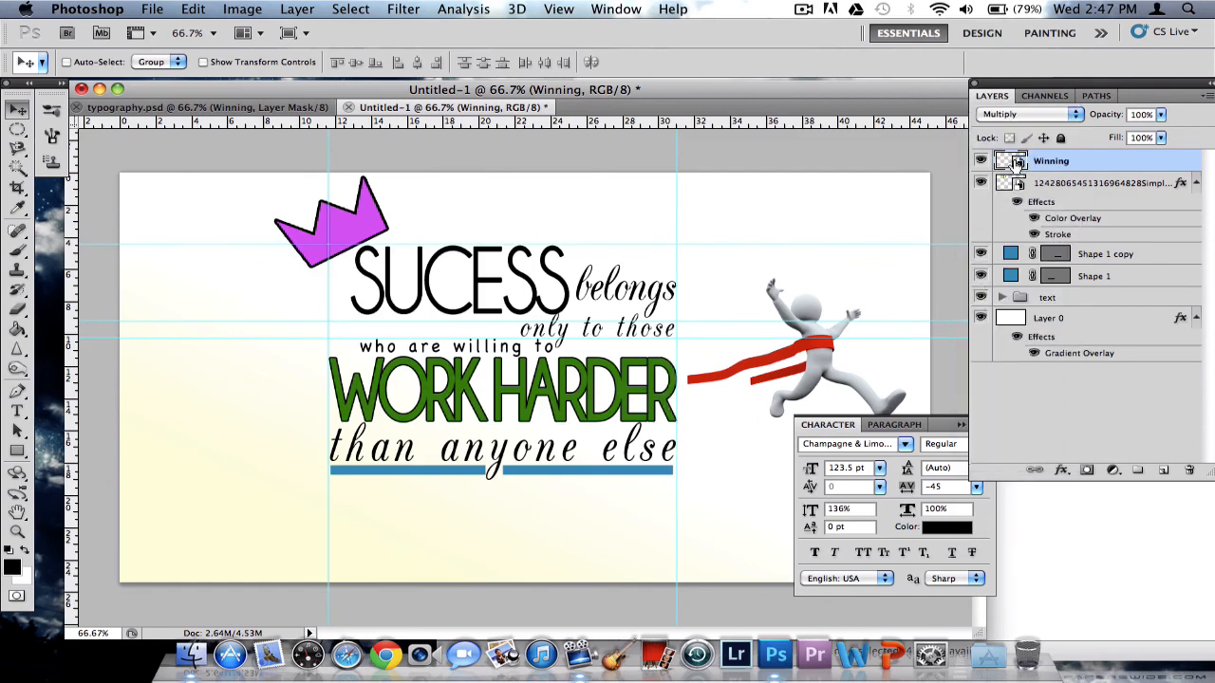
Move the Winning layer below the text group and position the runner against the end of "WORK HARDER".
drag(812, 339, 707, 401)
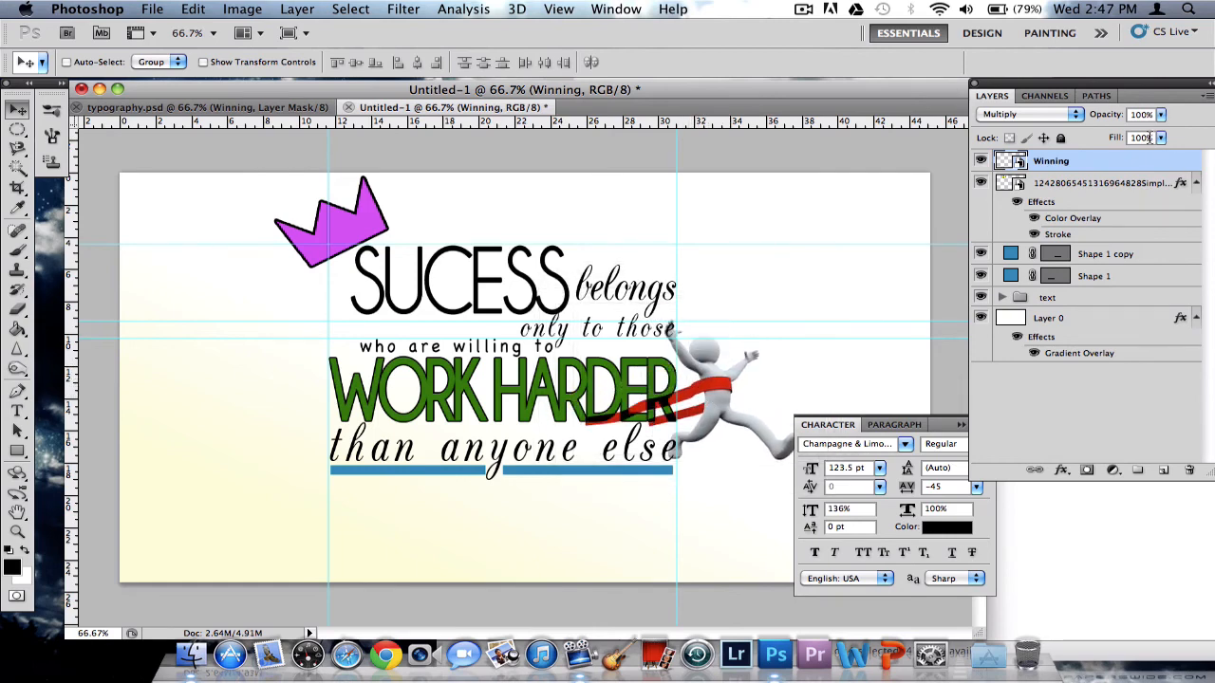
drag(1123, 169, 1134, 309)
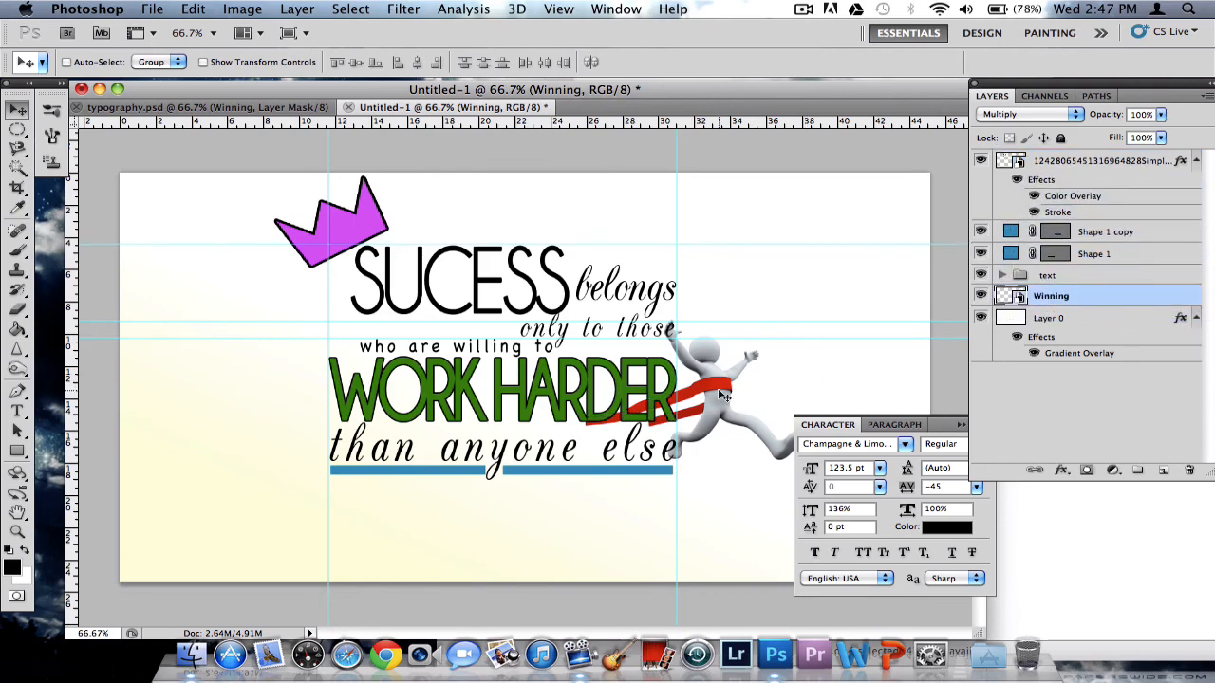
drag(716, 388, 709, 403)
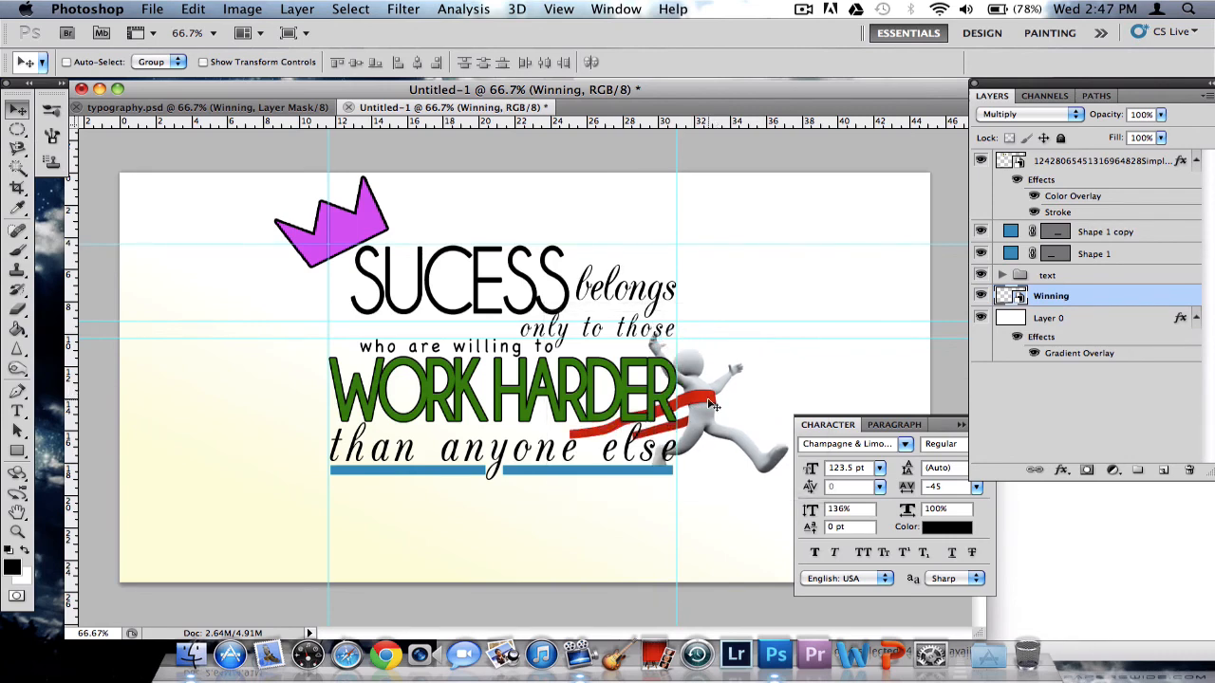
Hide the Character panel and move the document window slightly upward.
click(956, 418)
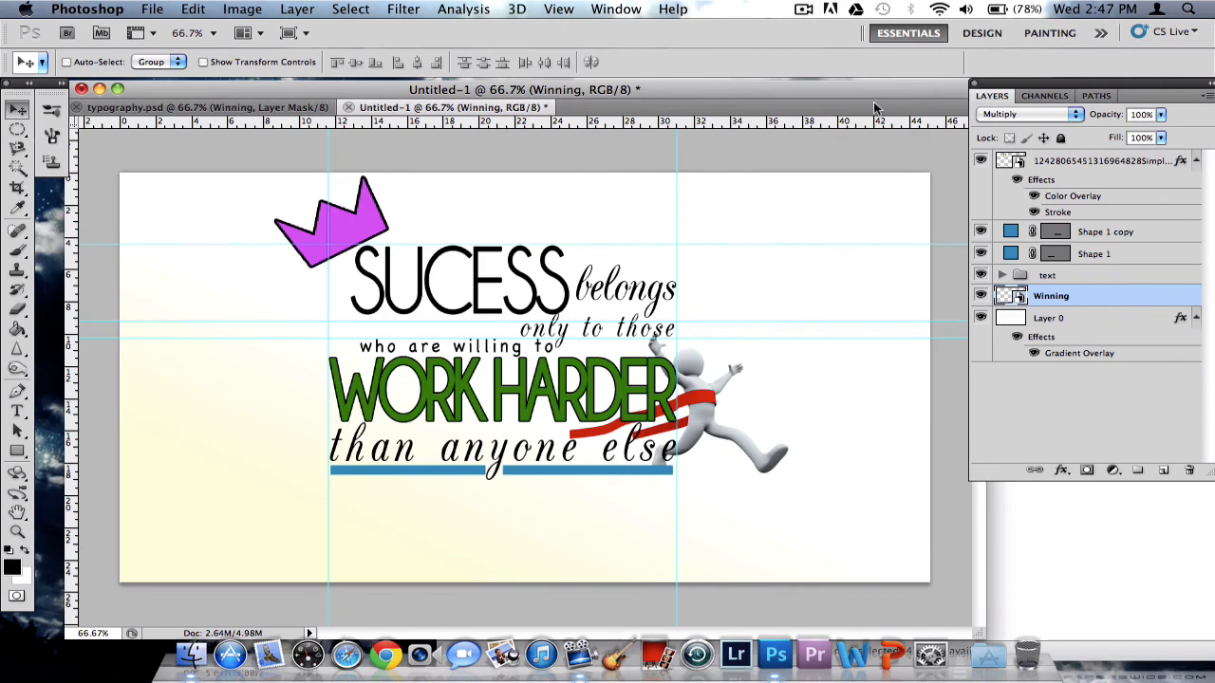
drag(769, 88, 771, 87)
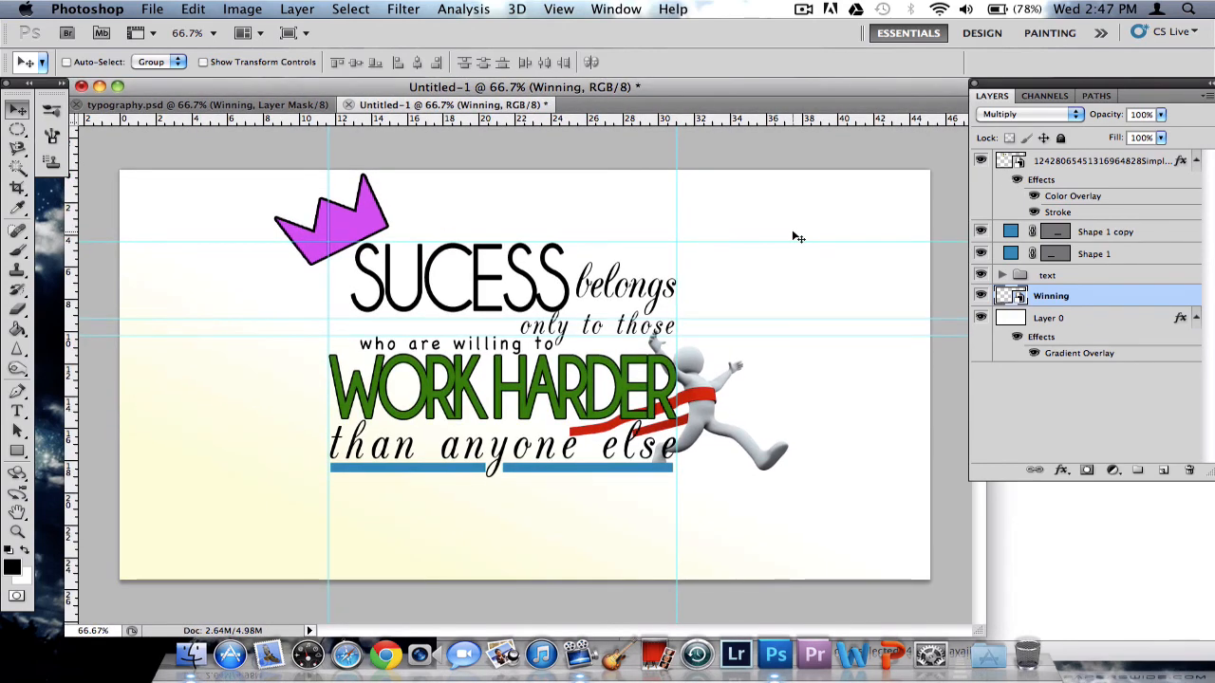